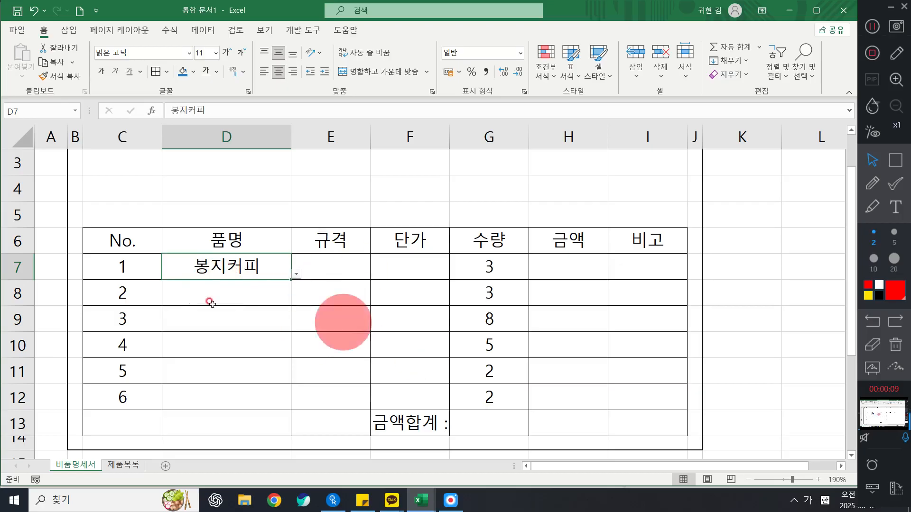
Step: Choose 녹차티백 as the 품명 for No. 2 and A4 복사지 for No. 3 from the product choices
click(356, 264)
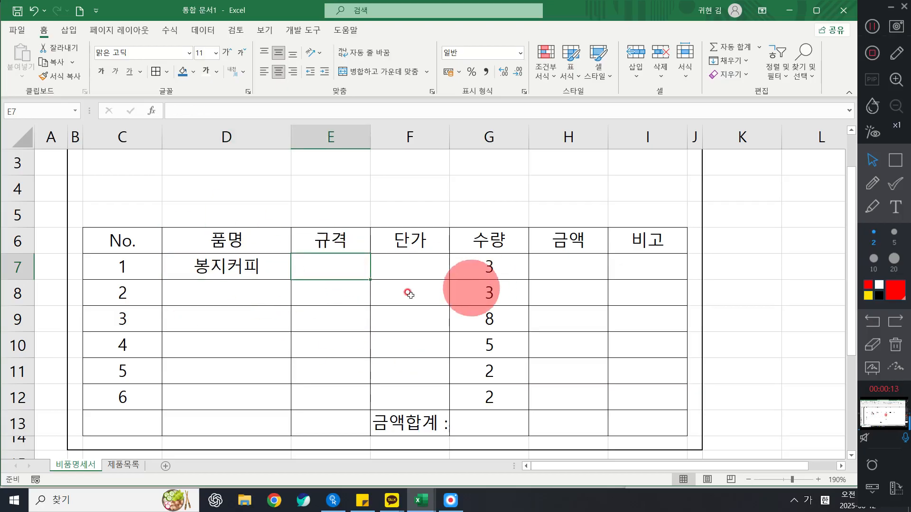
drag(113, 244, 494, 257)
click(192, 292)
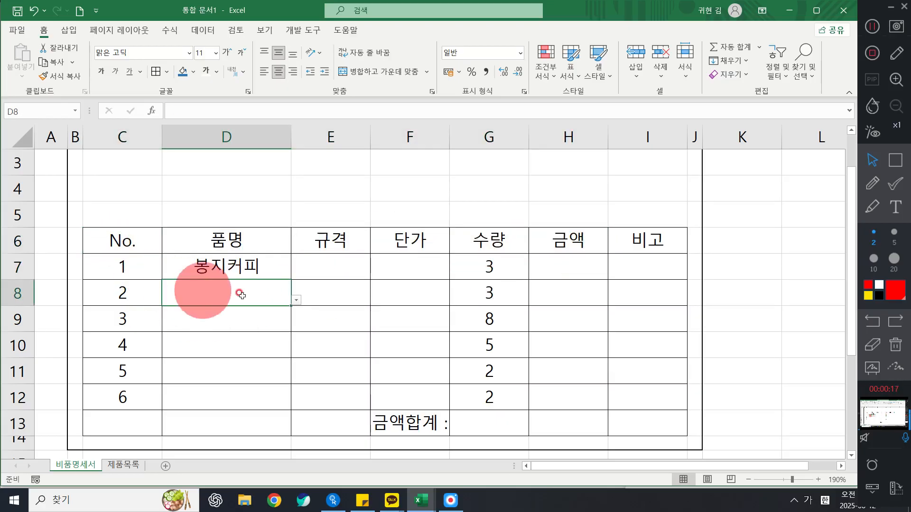
click(296, 300)
click(241, 333)
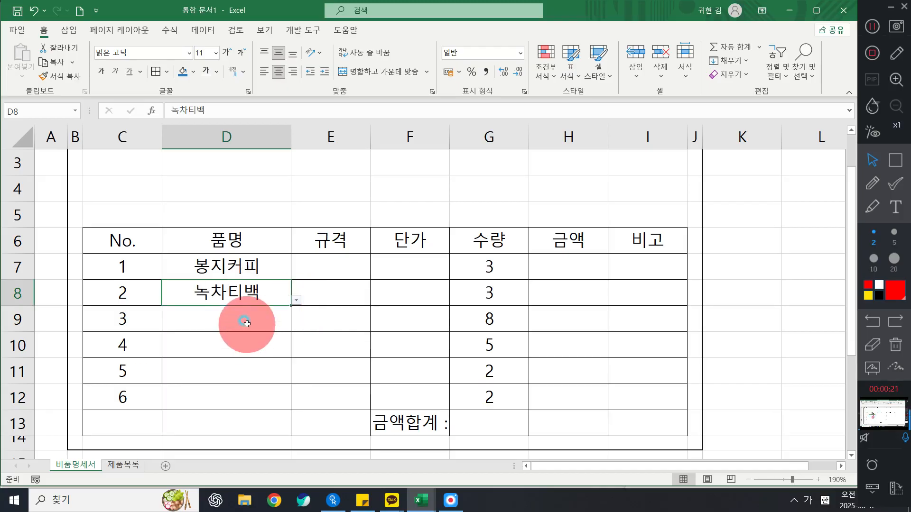
click(251, 318)
click(296, 326)
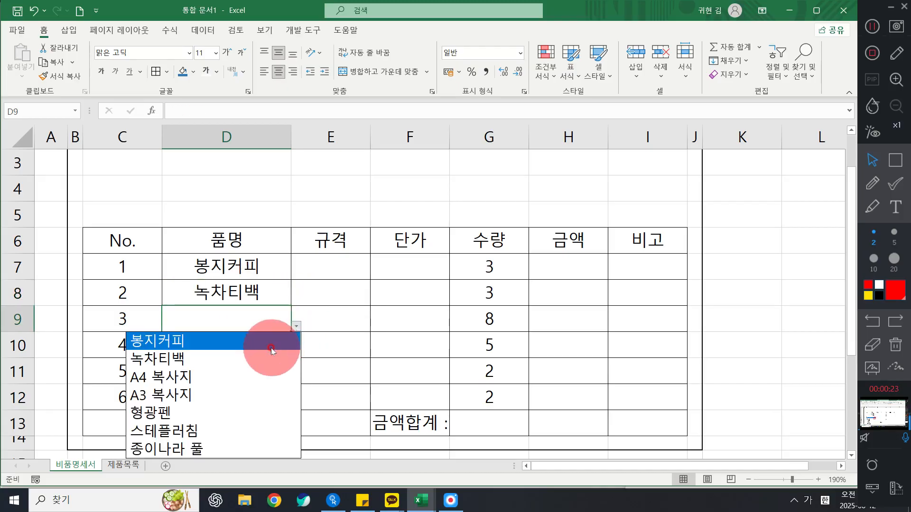
click(246, 377)
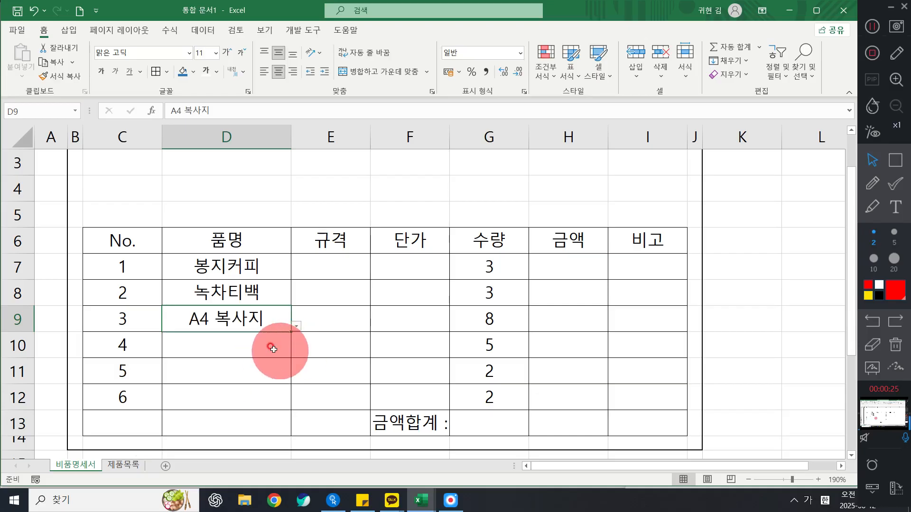
Step: Choose A3 복사지 as the 품명 for No. 4 and 형광펜 for No. 5
click(280, 346)
click(295, 352)
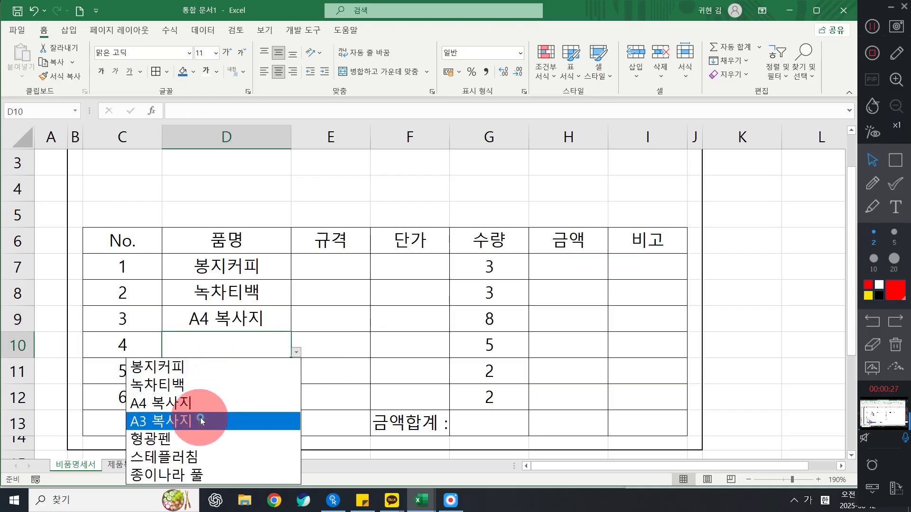
click(238, 421)
click(247, 373)
click(296, 378)
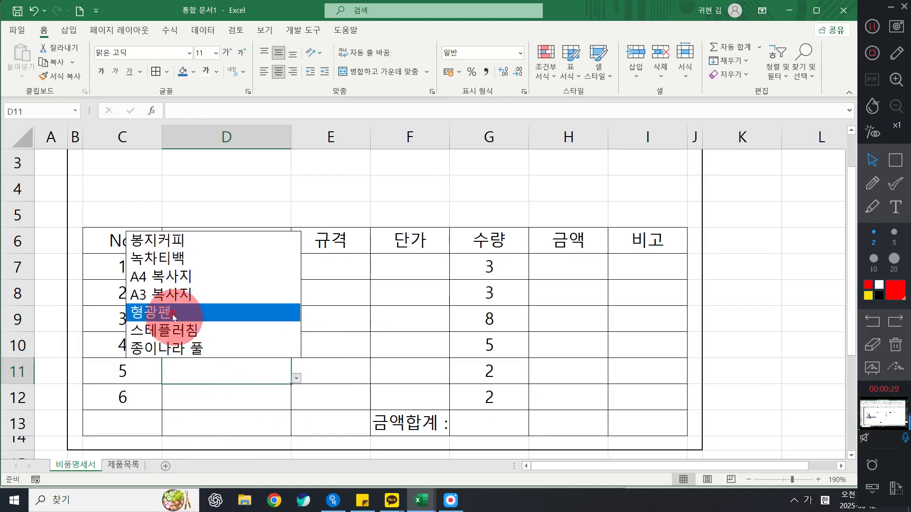
click(204, 313)
Step: Choose 종이나라 풀 as the 품명 for No. 6, and change that choice to 스테플러침
click(213, 396)
click(294, 406)
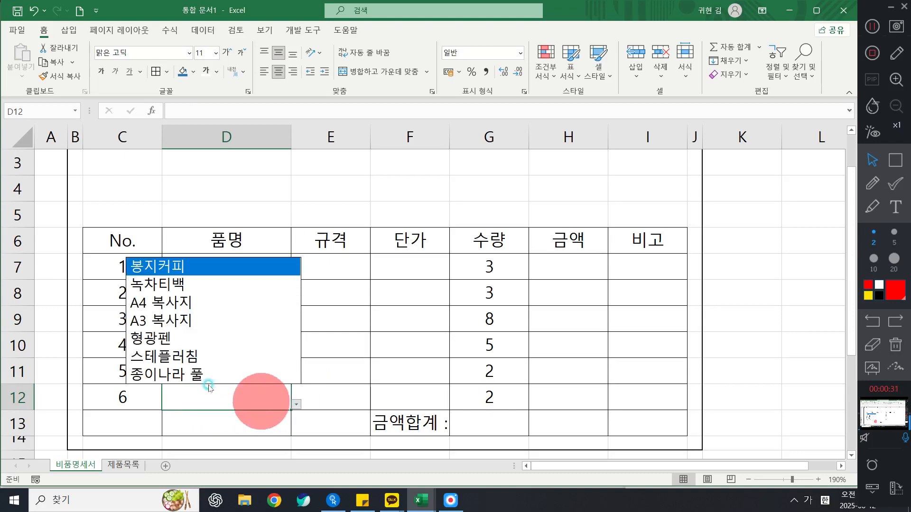
click(201, 379)
click(299, 403)
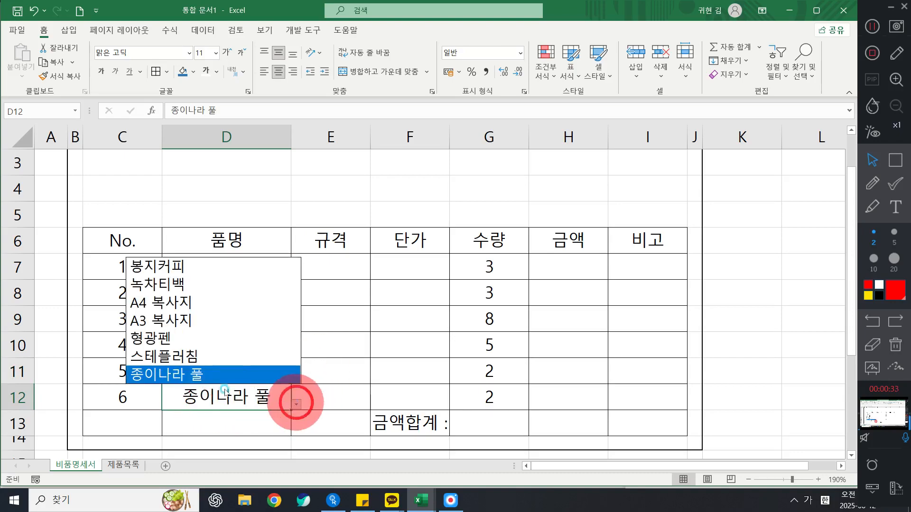
click(270, 358)
click(420, 367)
click(443, 288)
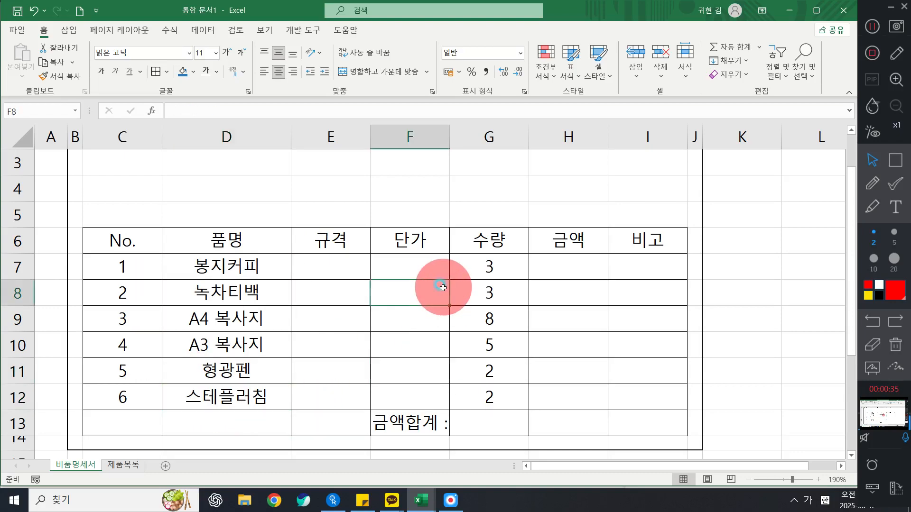
Step: Examine the product choices offered for the No. 2 품명 cell, leaving the selection as is
scroll(442, 288, up, 1)
scroll(442, 288, down, 1)
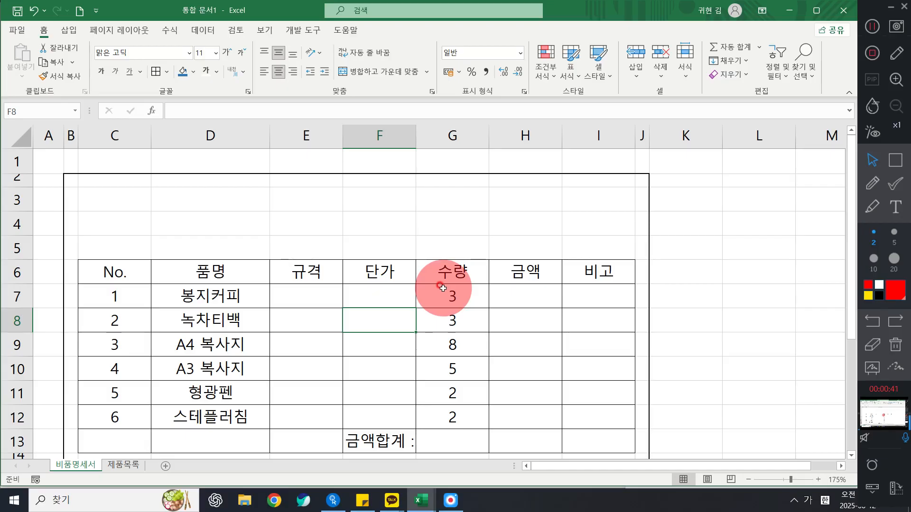
click(254, 315)
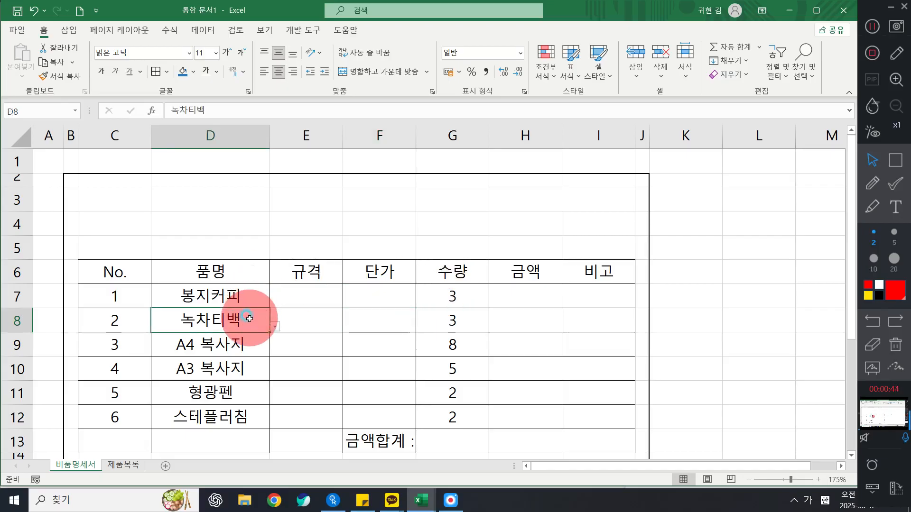
click(274, 326)
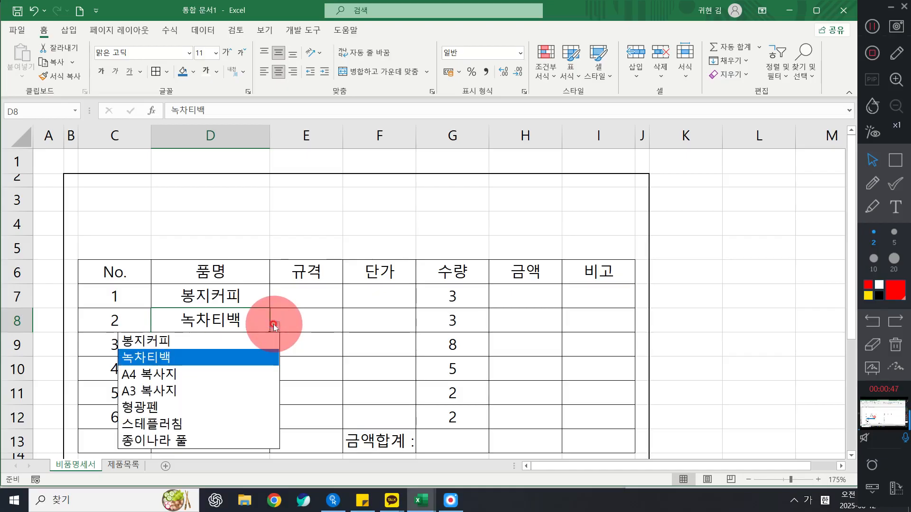
click(274, 326)
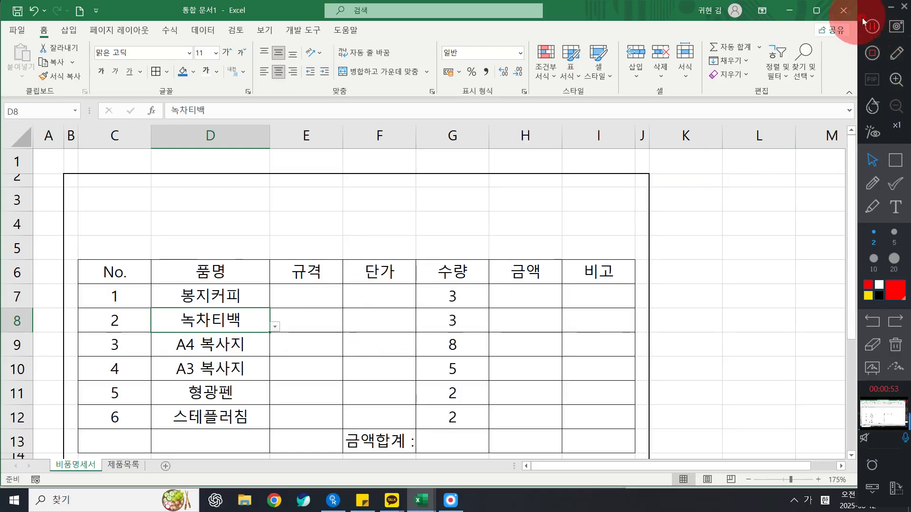
key(Down)
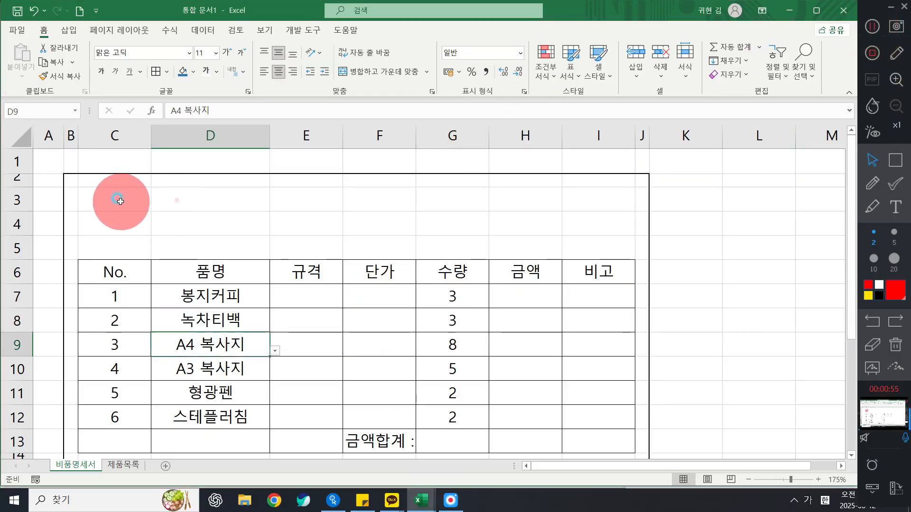
Step: Merge and center cells C3:E4 above the table as the title area
drag(118, 197, 305, 217)
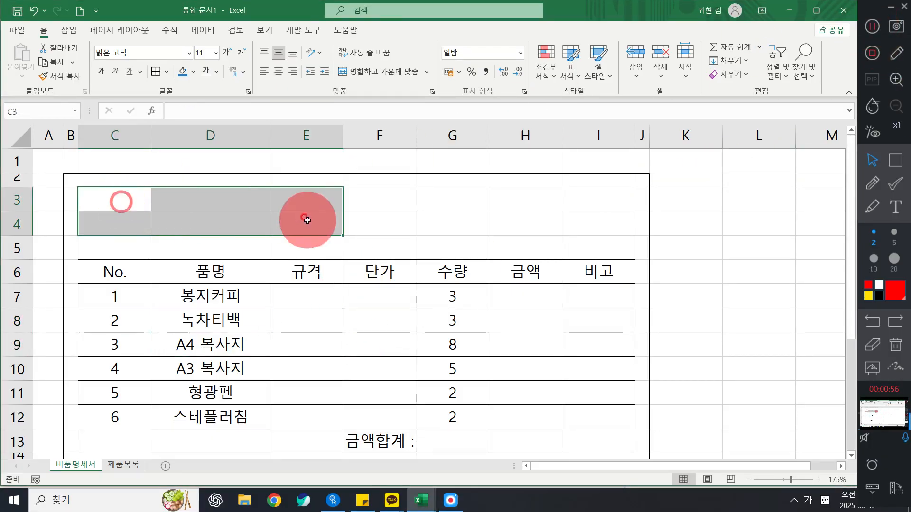
click(873, 27)
click(871, 28)
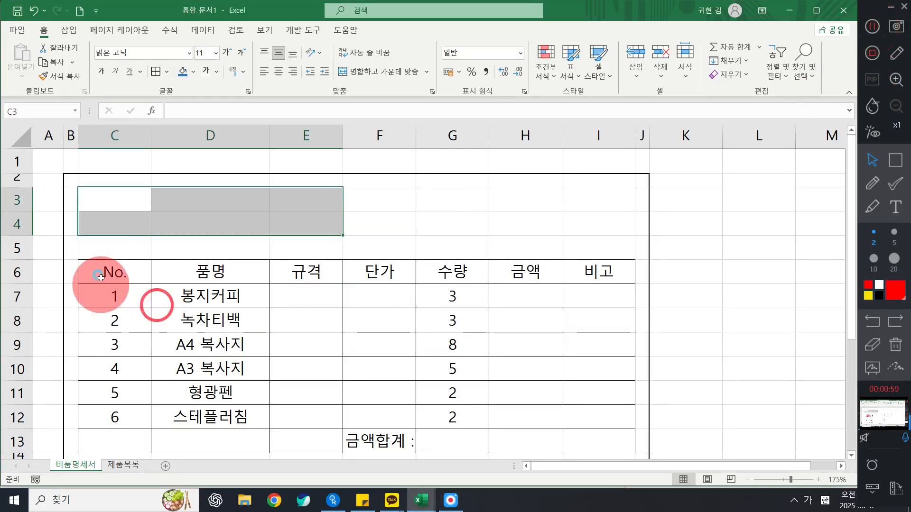
click(206, 226)
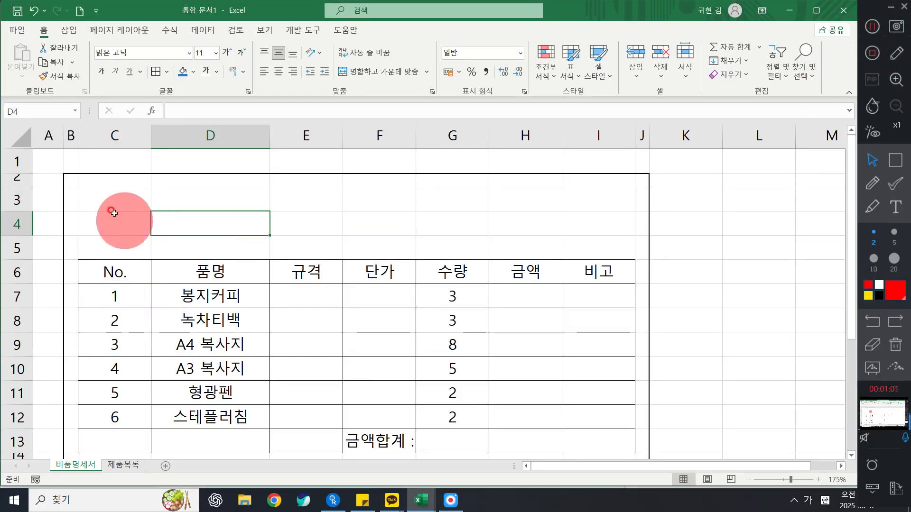
drag(114, 199, 318, 217)
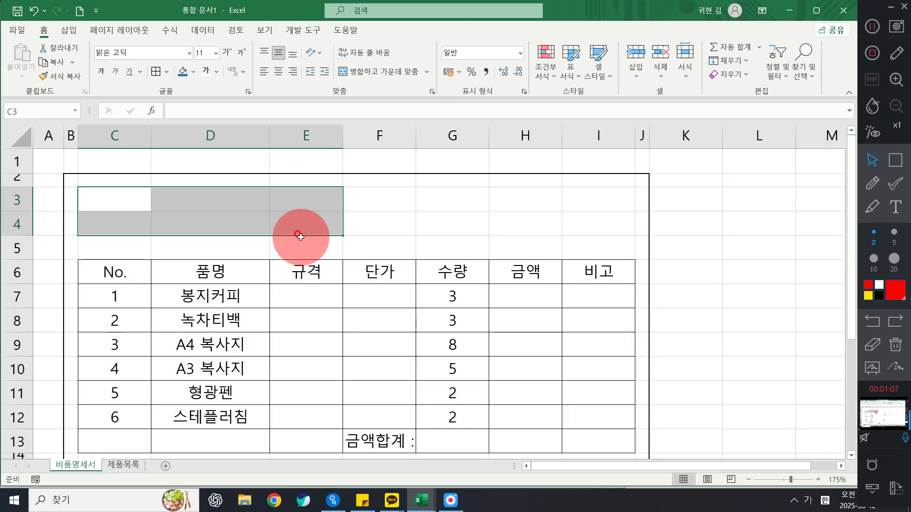
click(366, 72)
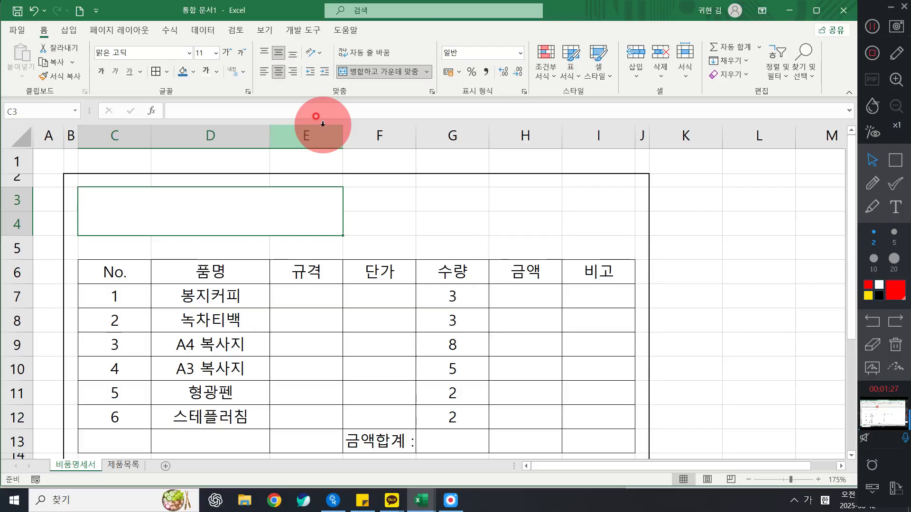
Step: Enter 비품명세서 as the title in the merged cell C3:E4
text(비품)
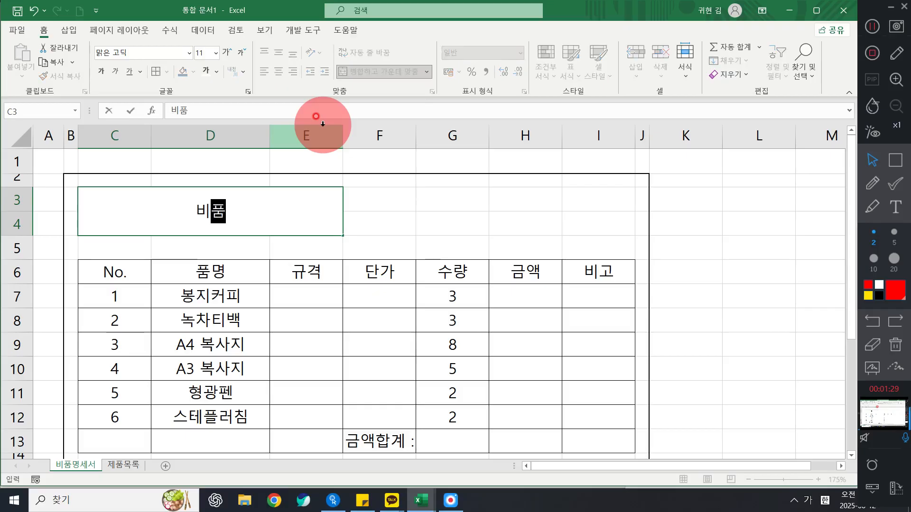
text(명세서)
key(Return)
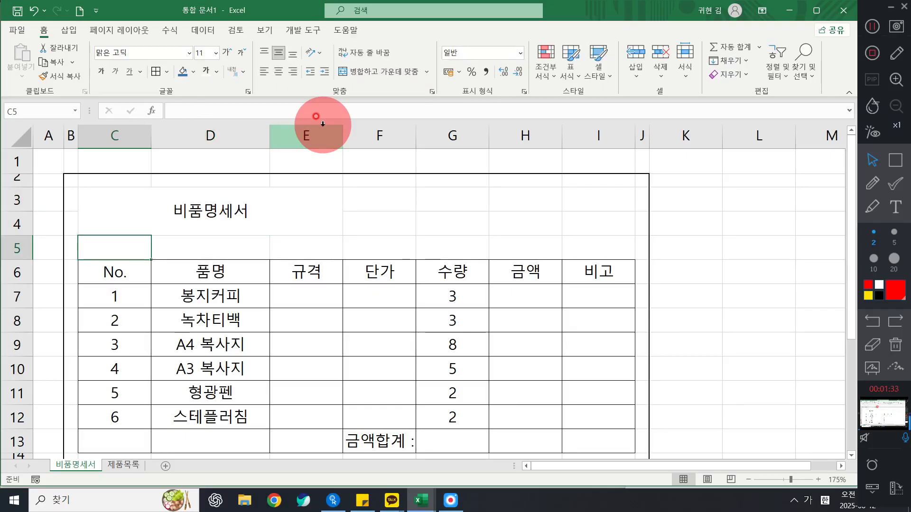
Step: Enter the title in the merged cell C3:E4 with a space between each character, as 비 품 명 세 서
key(Down)
key(Down)
key(Up)
key(Up)
key(Up)
key(Right)
key(Left)
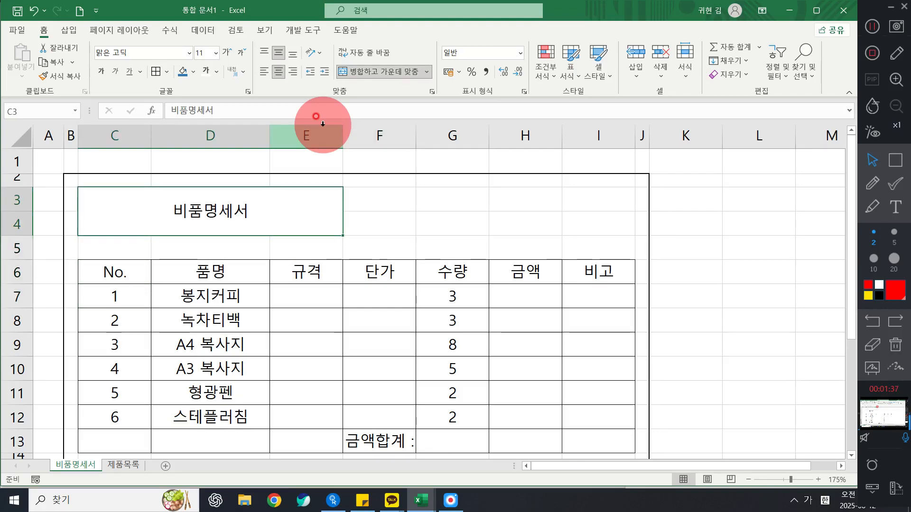
text(비)
key(BackSpace)
key(BackSpace)
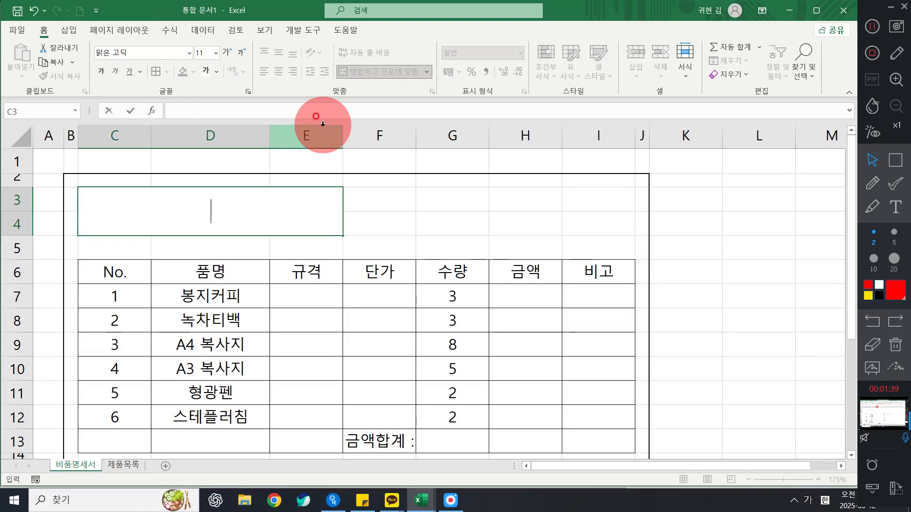
text(비푸)
key(BackSpace)
key(BackSpace)
text(품 )
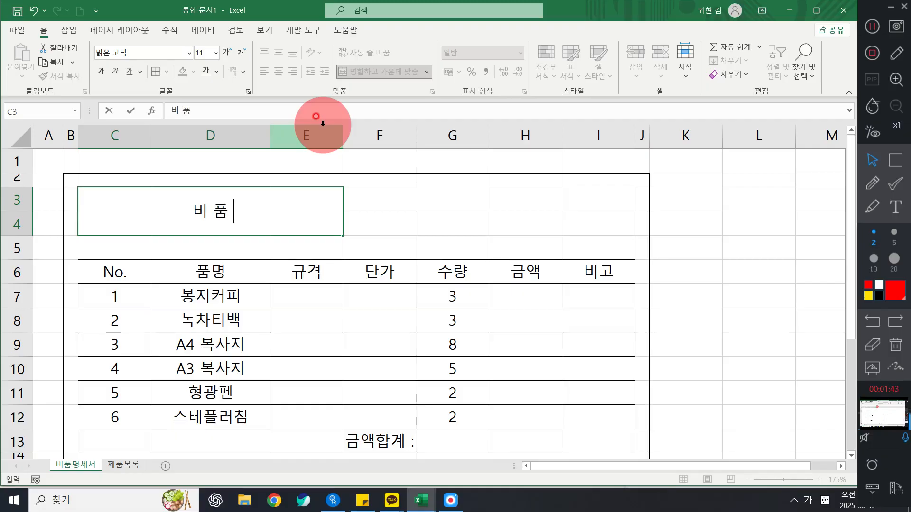
text(명 세 ㅅ)
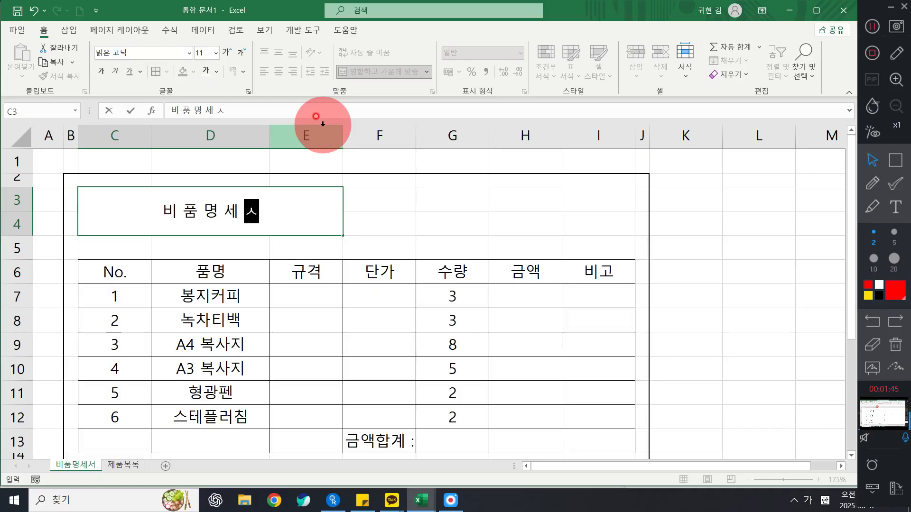
key(Return)
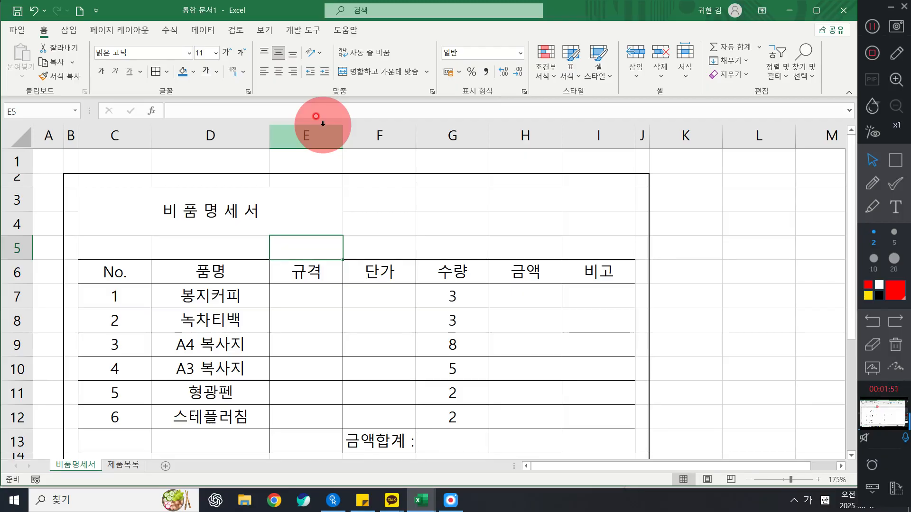
click(871, 183)
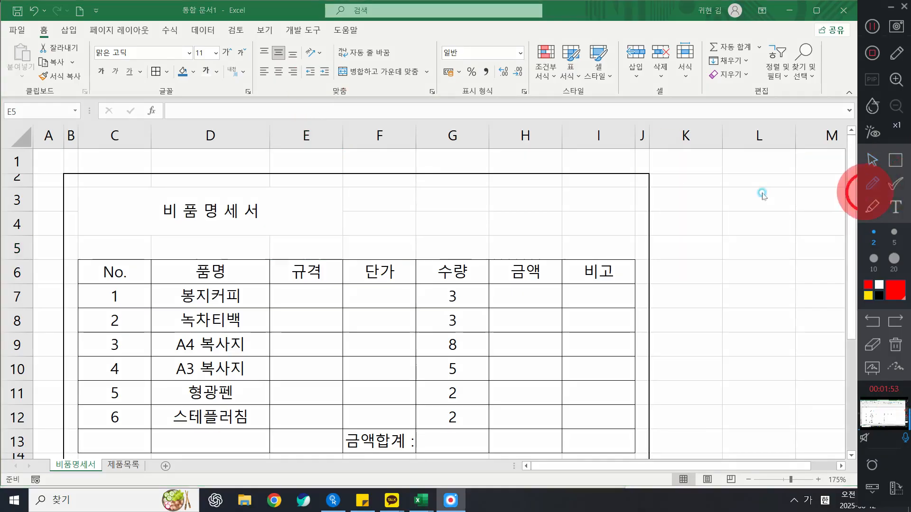
drag(174, 212, 188, 217)
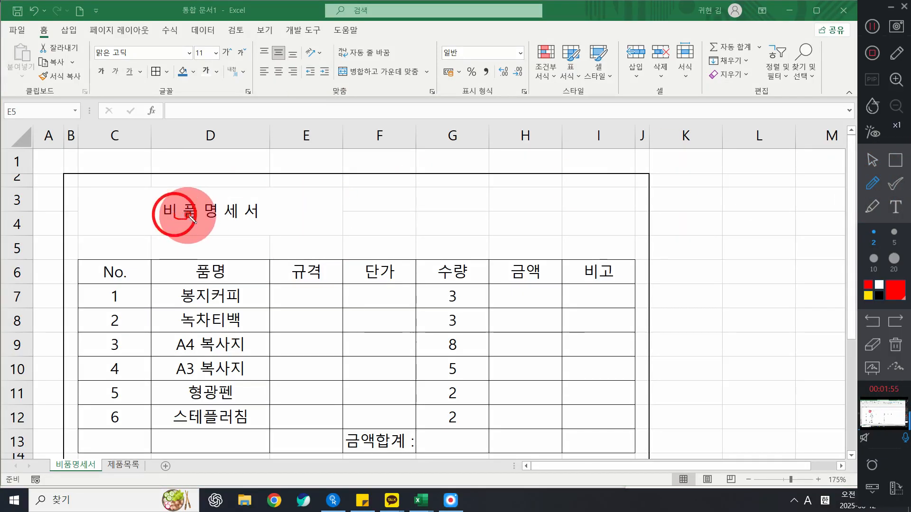
click(896, 346)
click(872, 159)
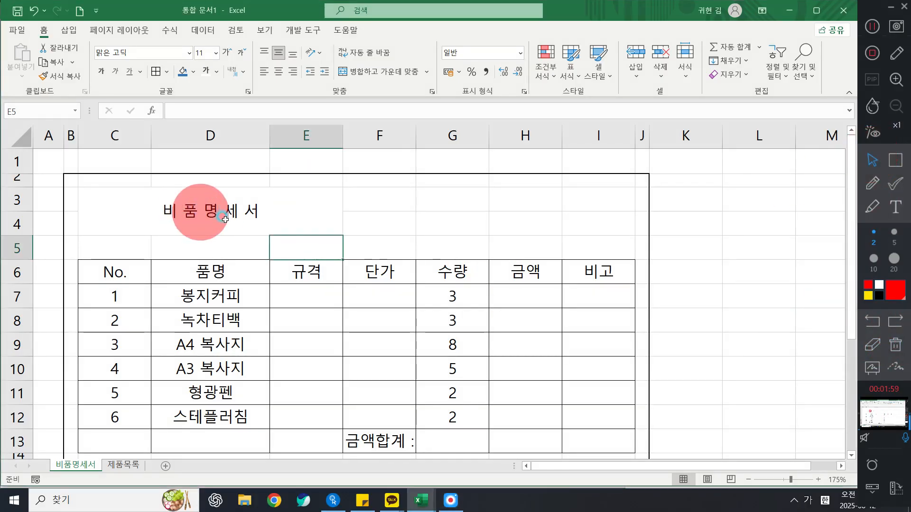
click(225, 219)
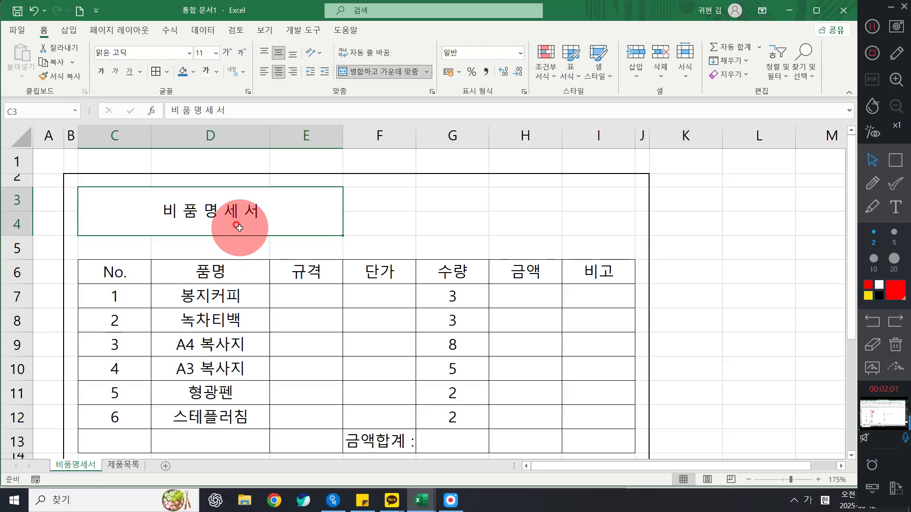
click(409, 229)
click(260, 210)
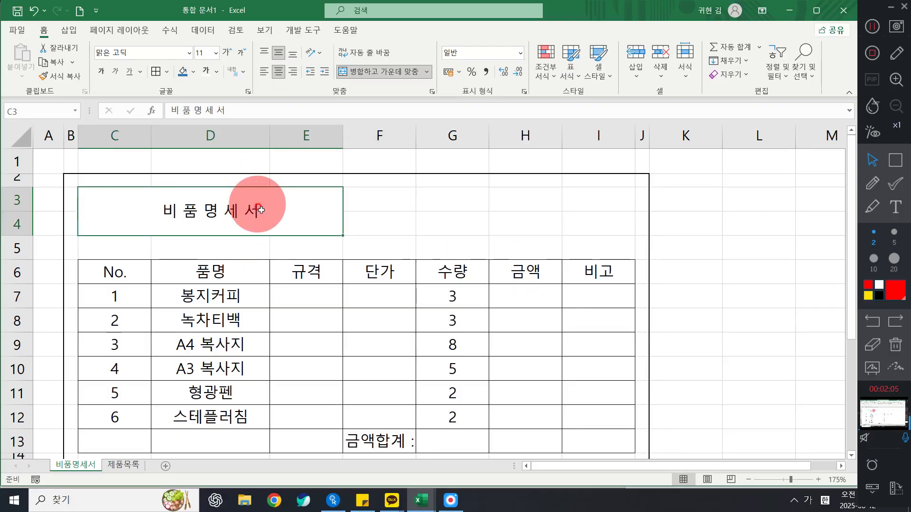
click(384, 222)
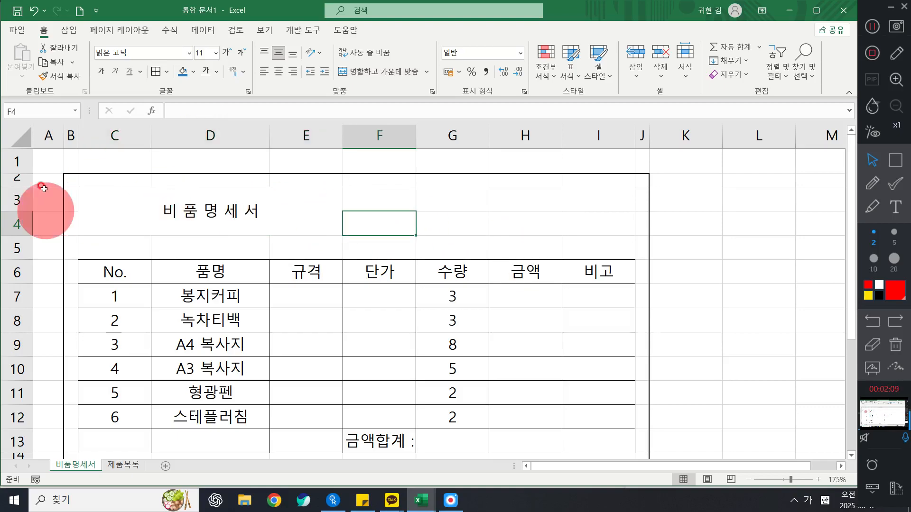
Step: Set the title in merged cell C3:E4 to font size 18 and bold
click(181, 211)
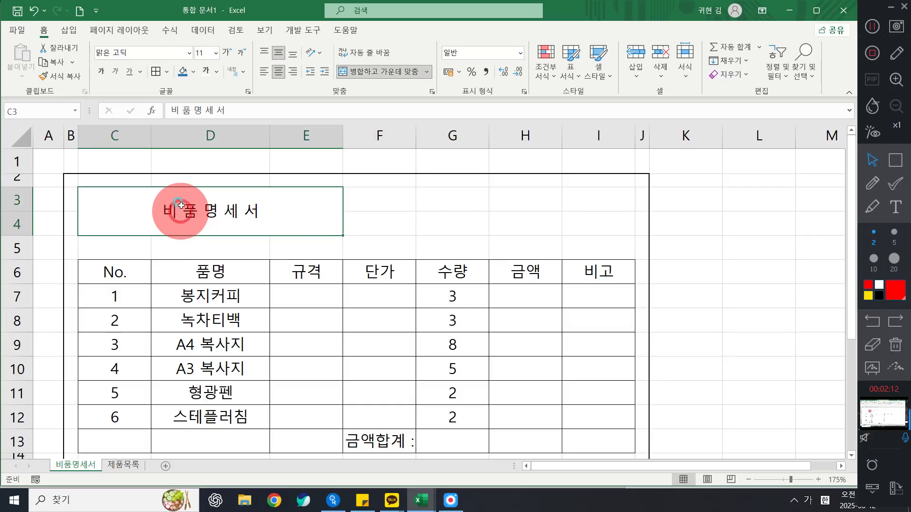
click(193, 53)
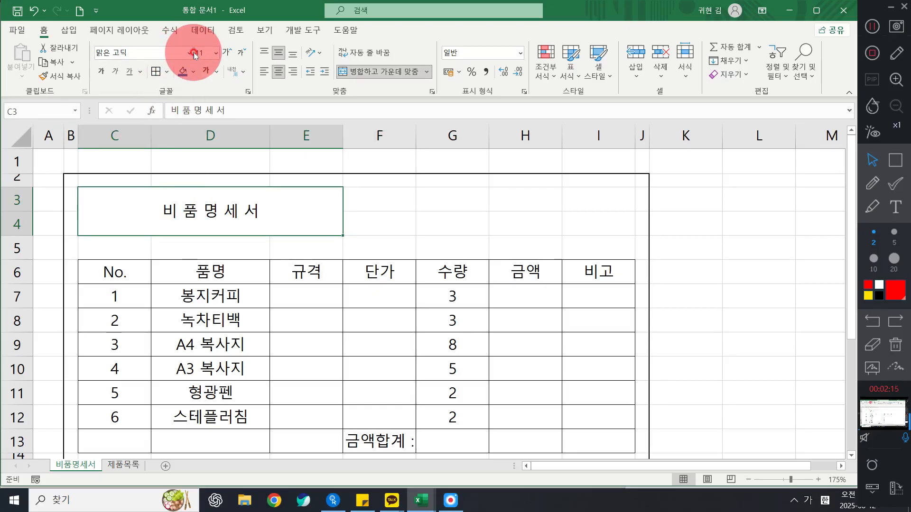
click(194, 54)
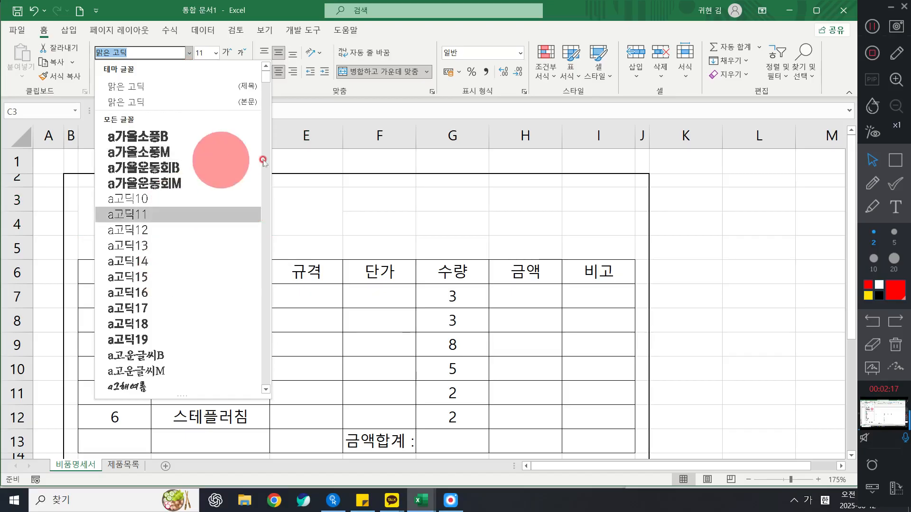
click(193, 92)
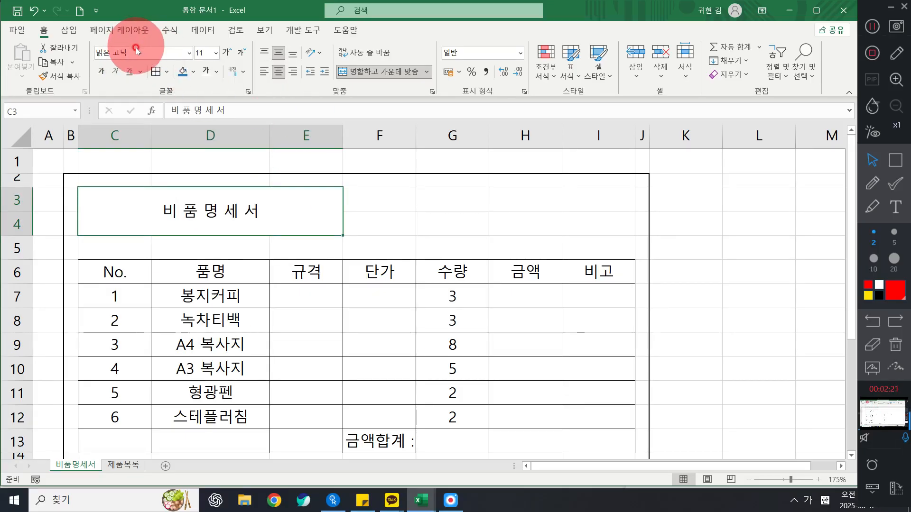
click(215, 55)
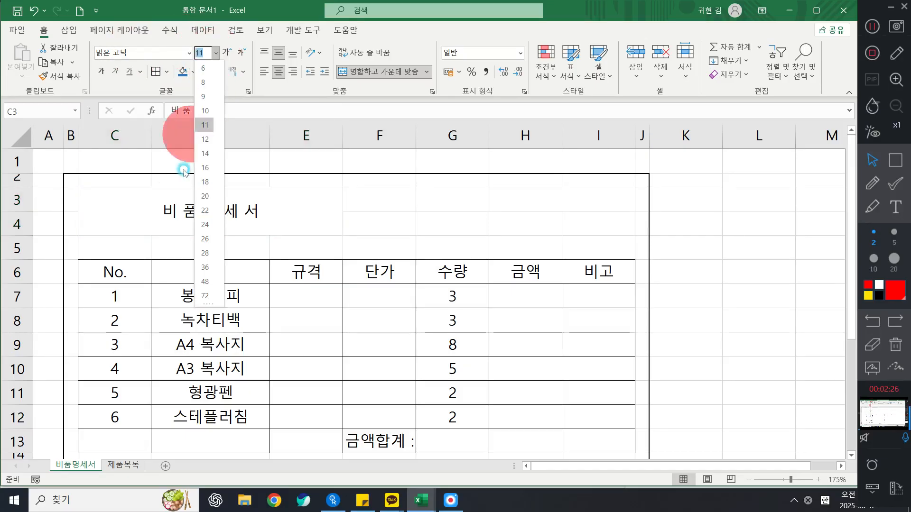
click(208, 182)
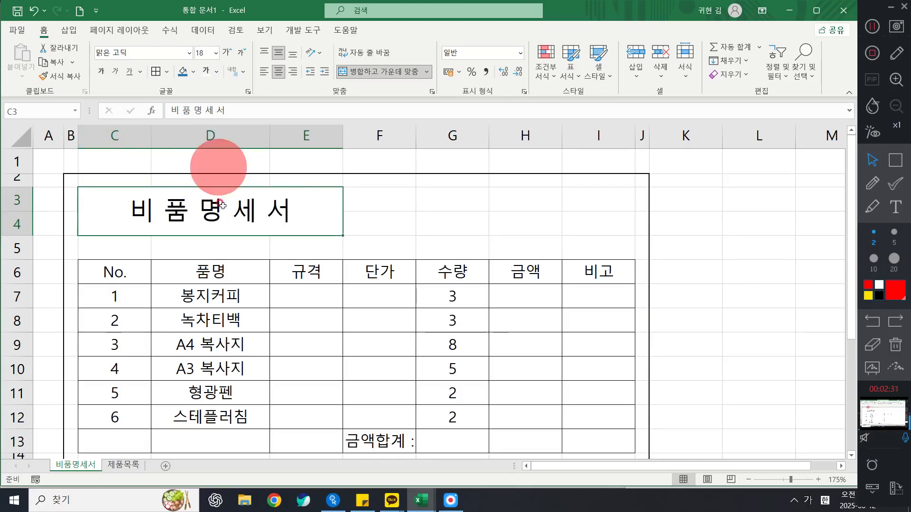
click(102, 75)
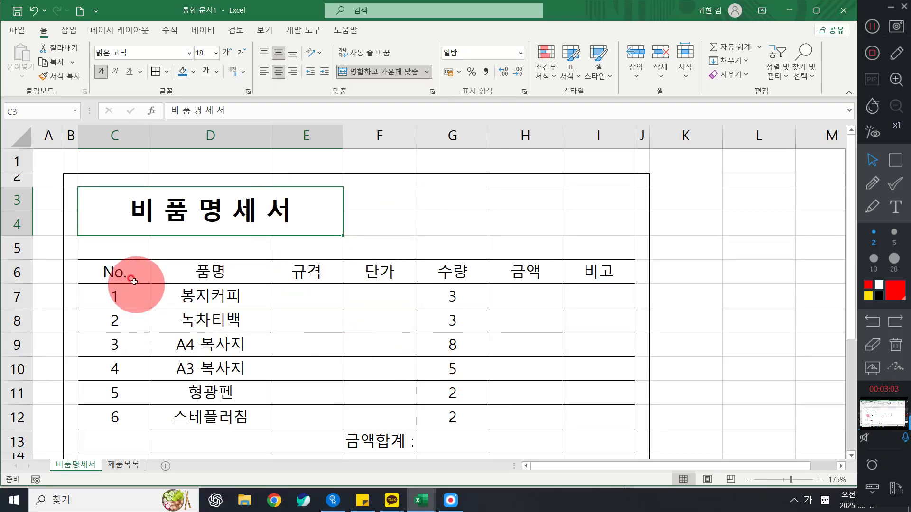
Step: Fill the header row C6:I6 with light gray and make its text bold
drag(115, 272, 593, 269)
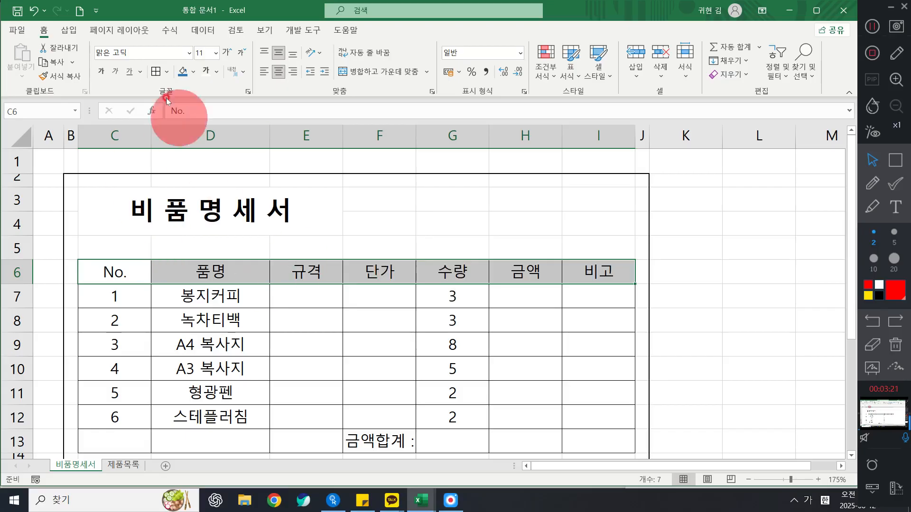
click(190, 74)
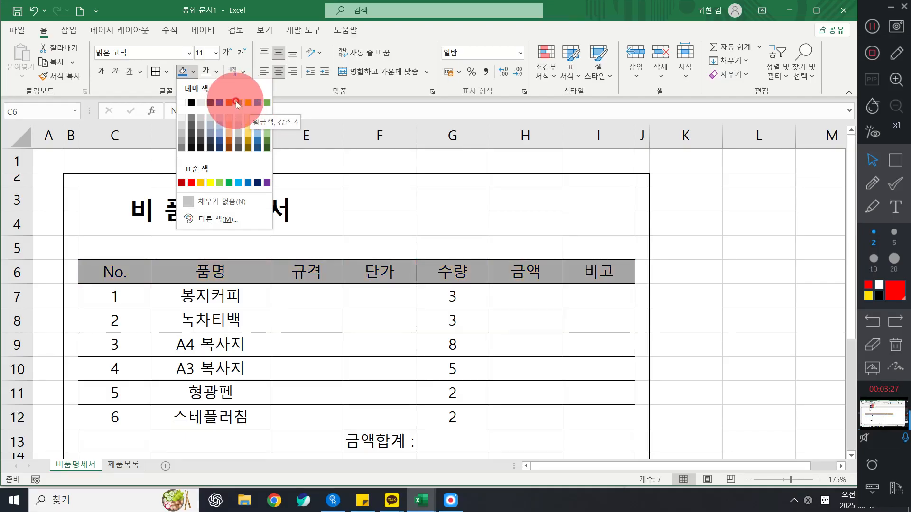
click(203, 103)
click(418, 266)
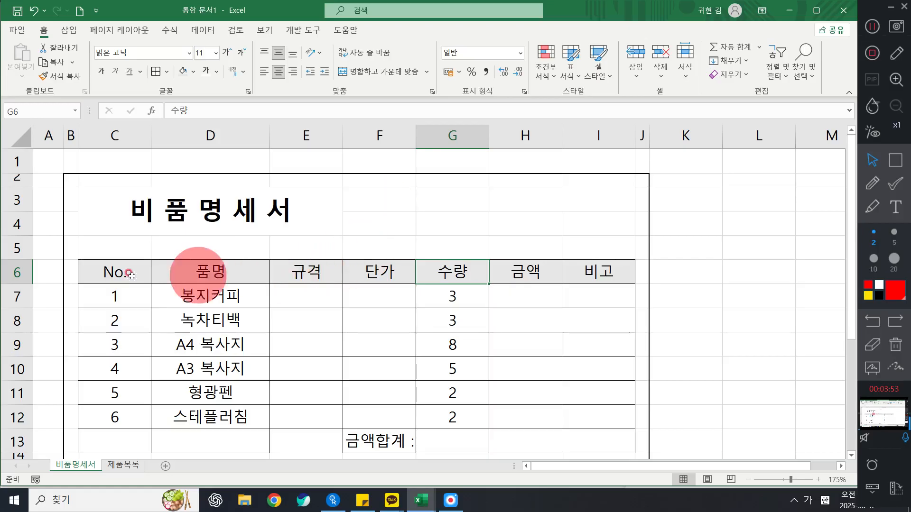
drag(123, 274, 590, 276)
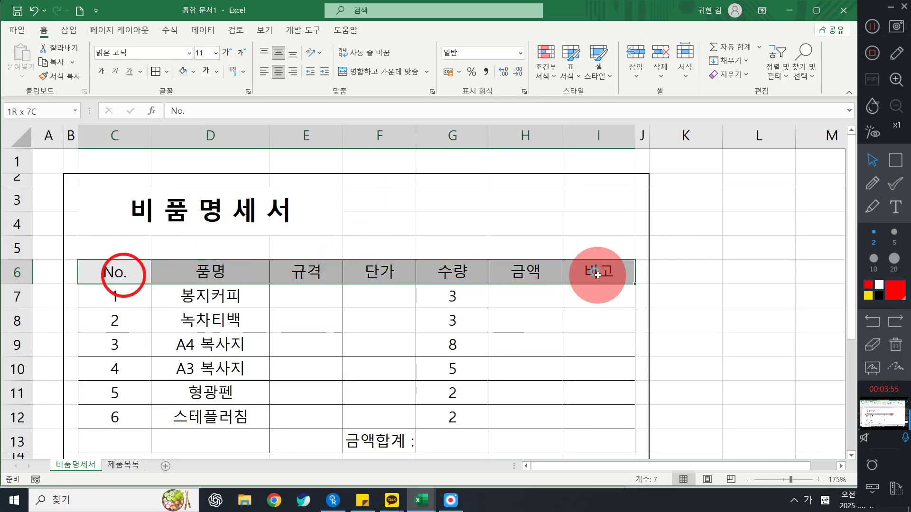
click(100, 68)
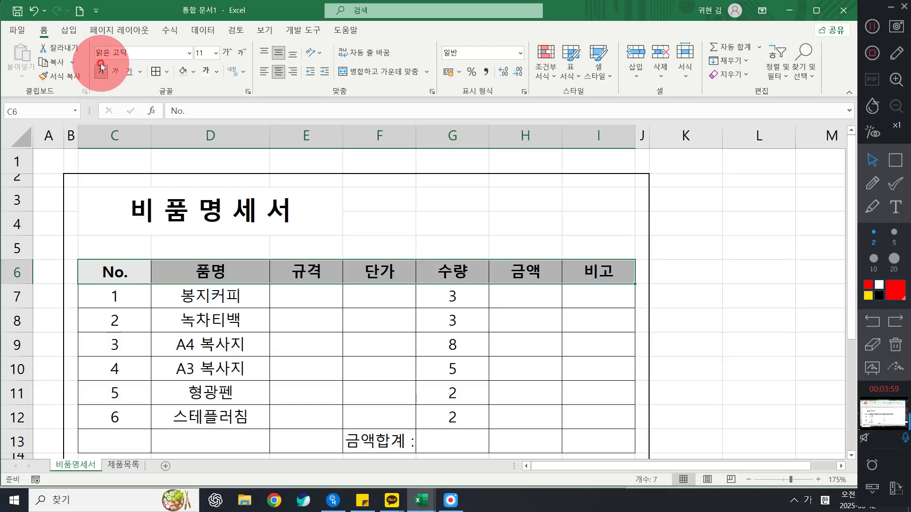
click(264, 338)
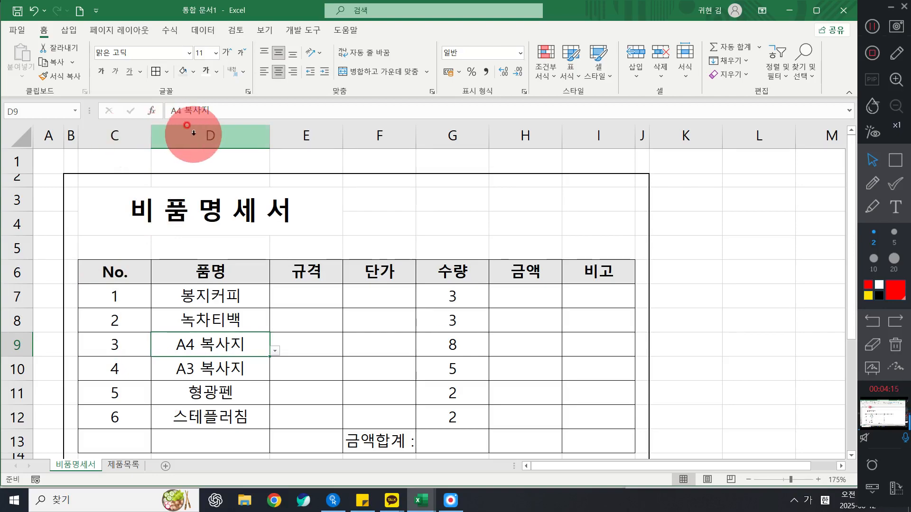
Step: AutoFit the width of the No. column C to its contents
double_click(150, 134)
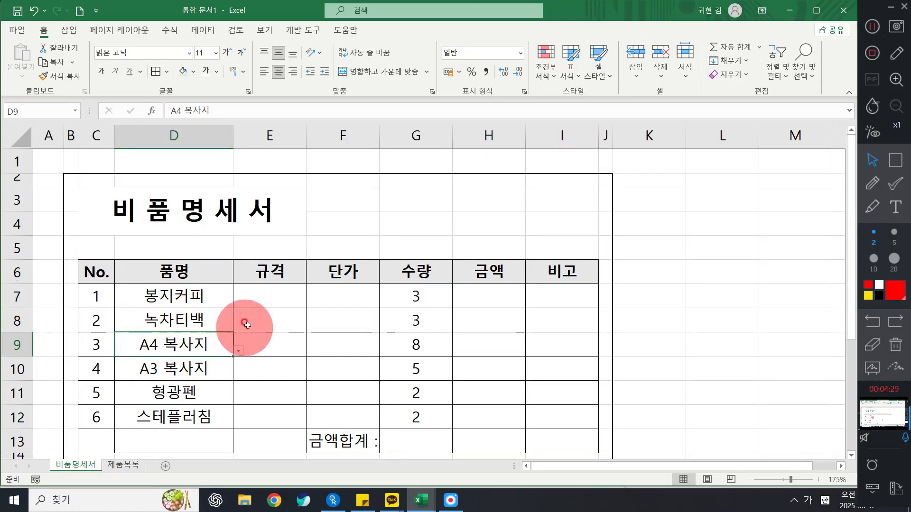
click(258, 369)
Step: Set the horizontal alignment of the product names in D7:D12 to 균등 분할 (들여쓰기)
drag(196, 296, 228, 418)
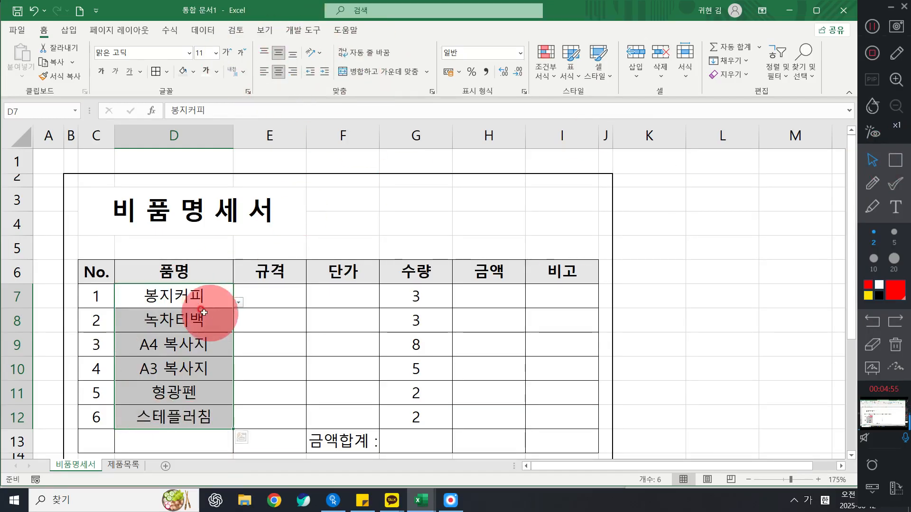
key(ctrl+q)
click(184, 305)
drag(184, 306, 177, 417)
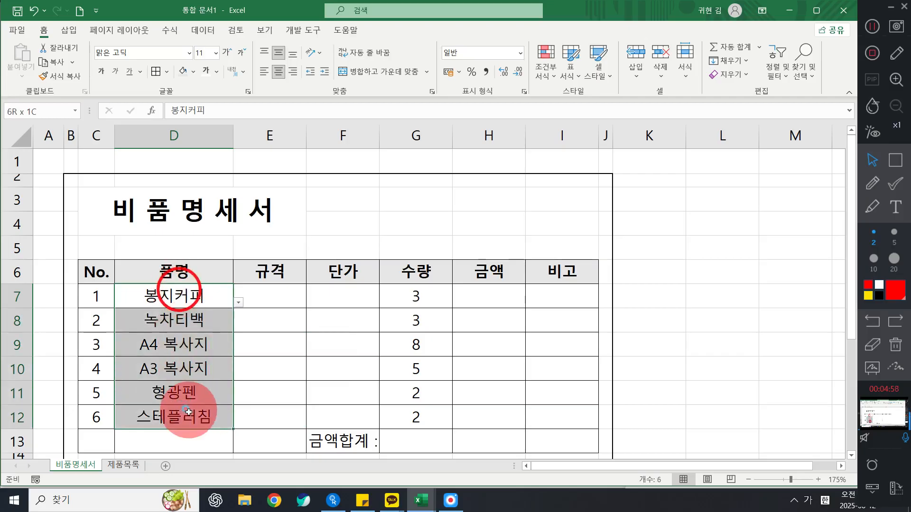
right_click(173, 343)
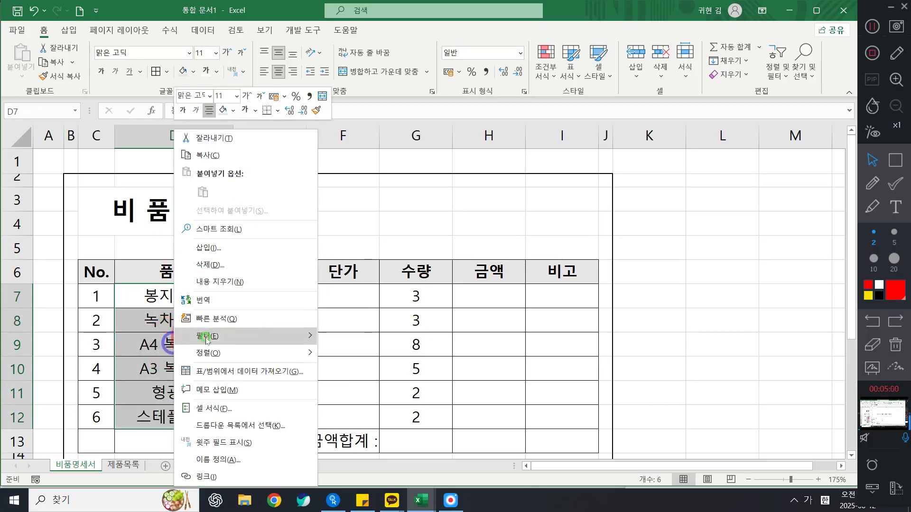
click(232, 405)
click(383, 147)
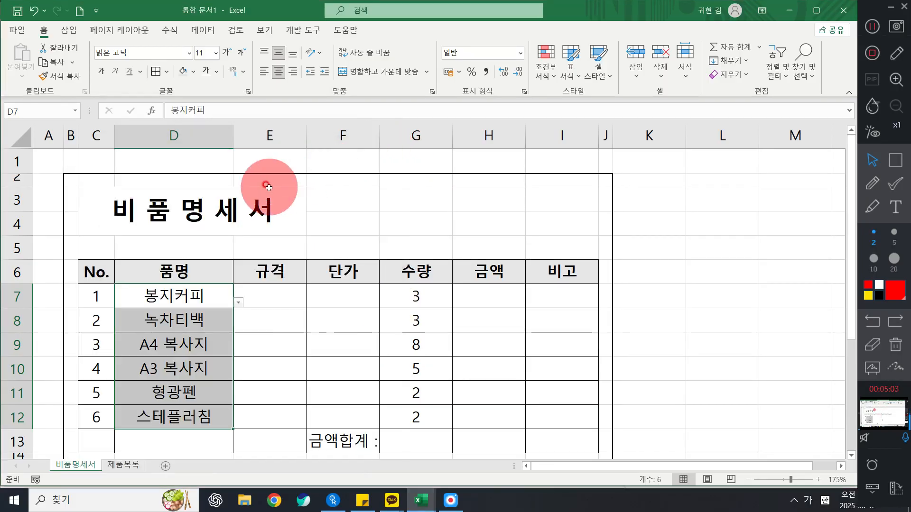
key(ctrl+1)
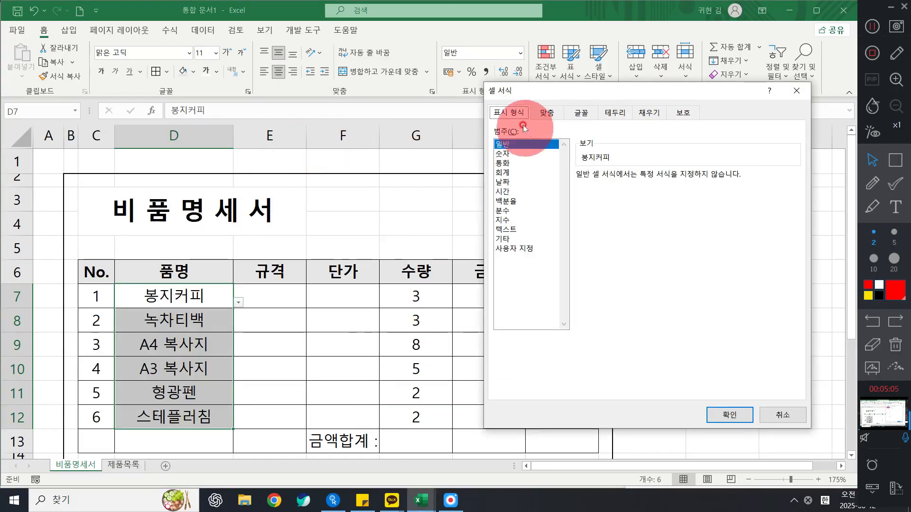
drag(533, 93, 423, 124)
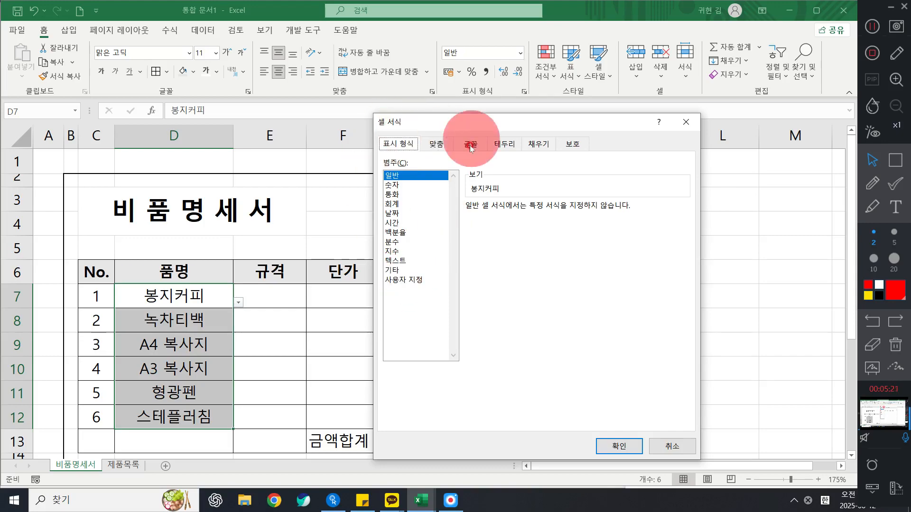
click(434, 147)
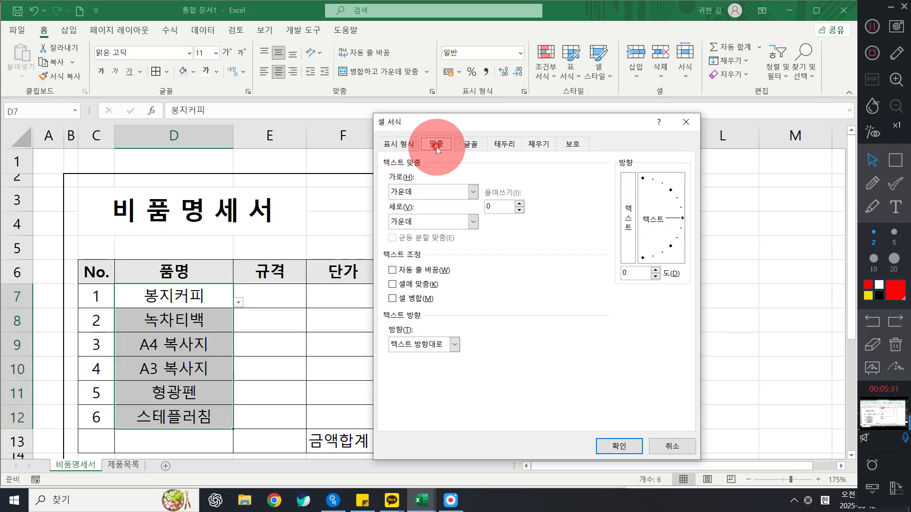
click(425, 192)
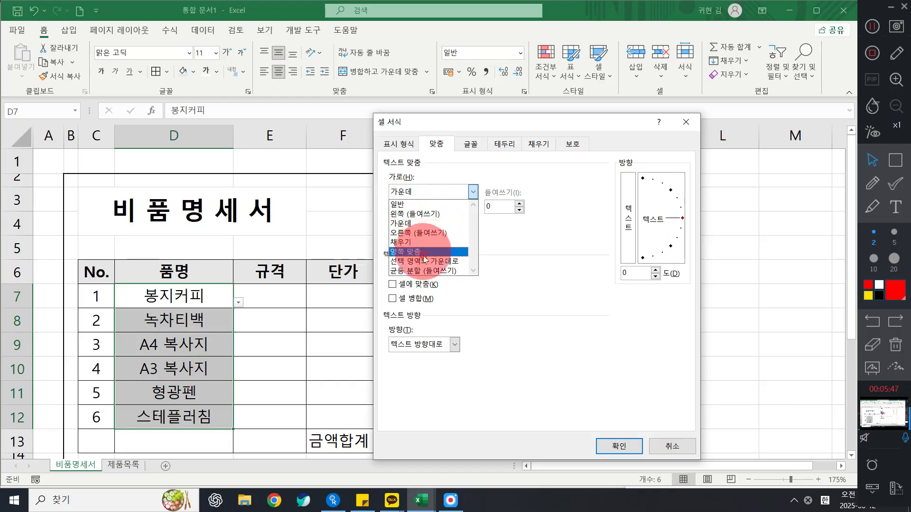
click(417, 270)
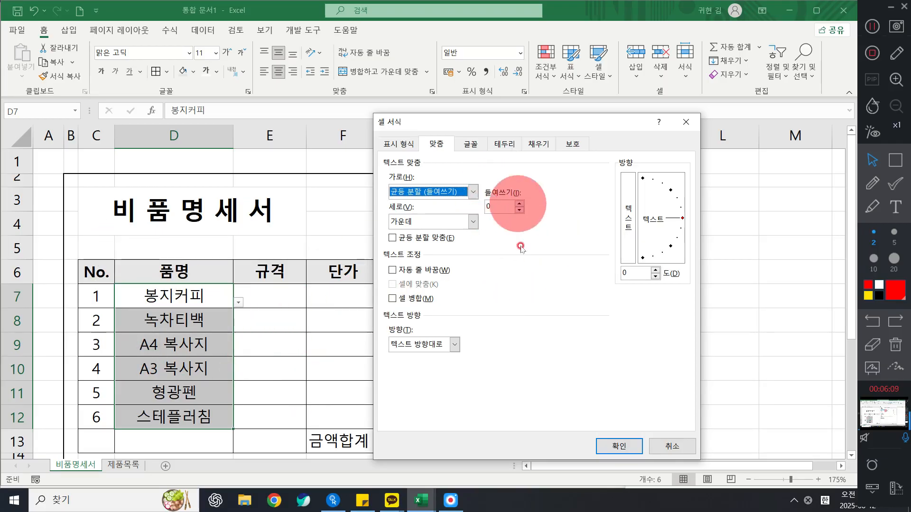
click(607, 445)
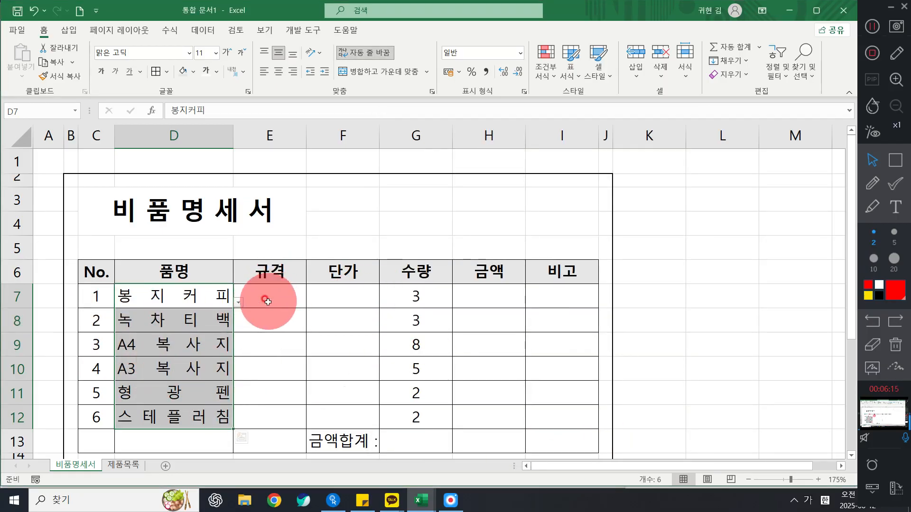
right_click(181, 311)
click(229, 404)
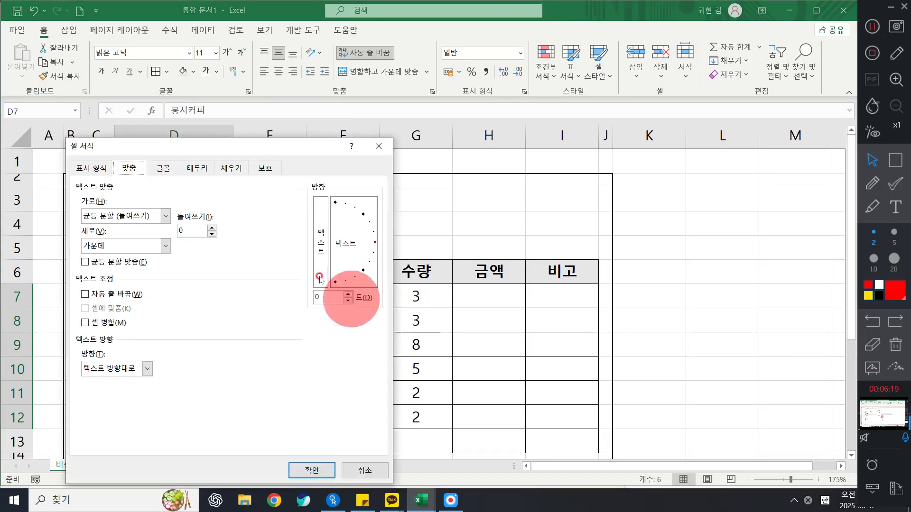
click(377, 146)
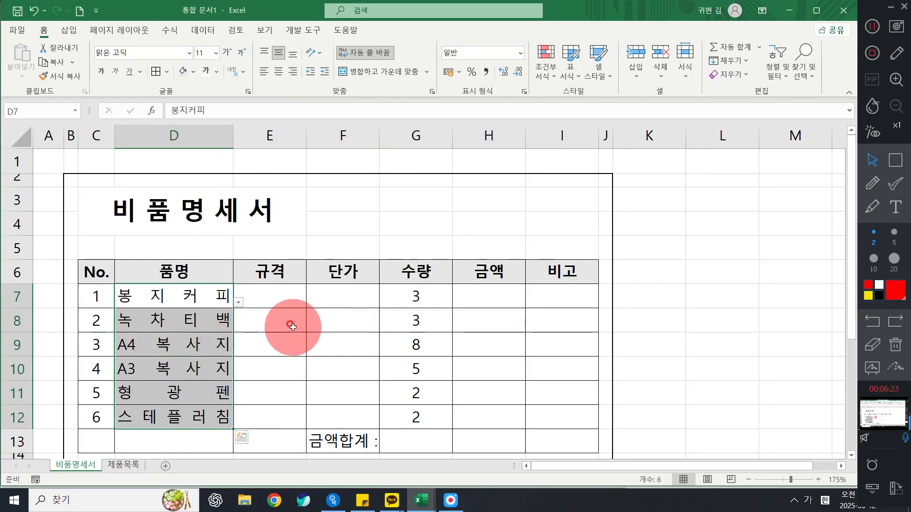
click(365, 298)
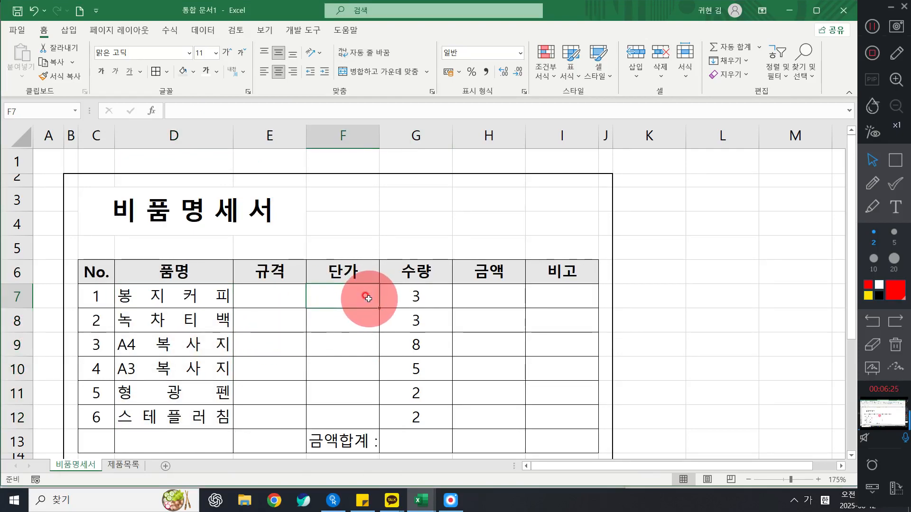
click(271, 129)
click(384, 347)
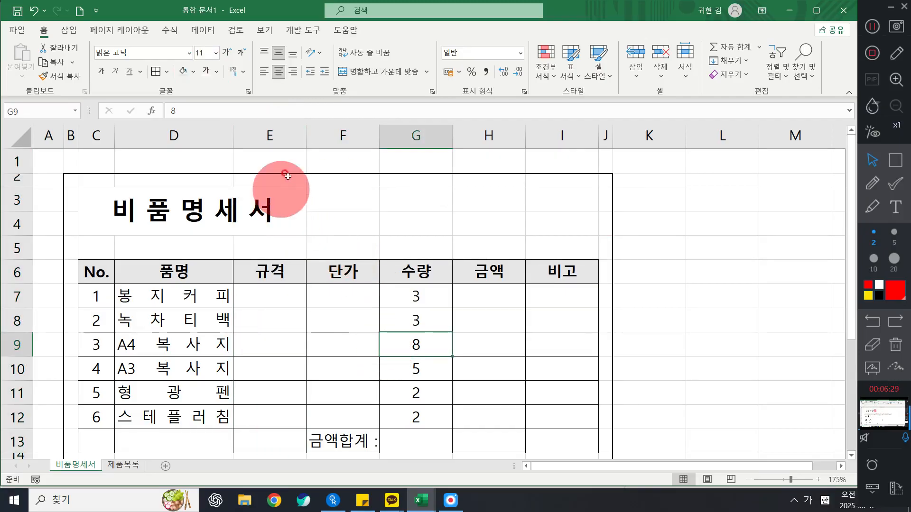
click(273, 132)
click(345, 133)
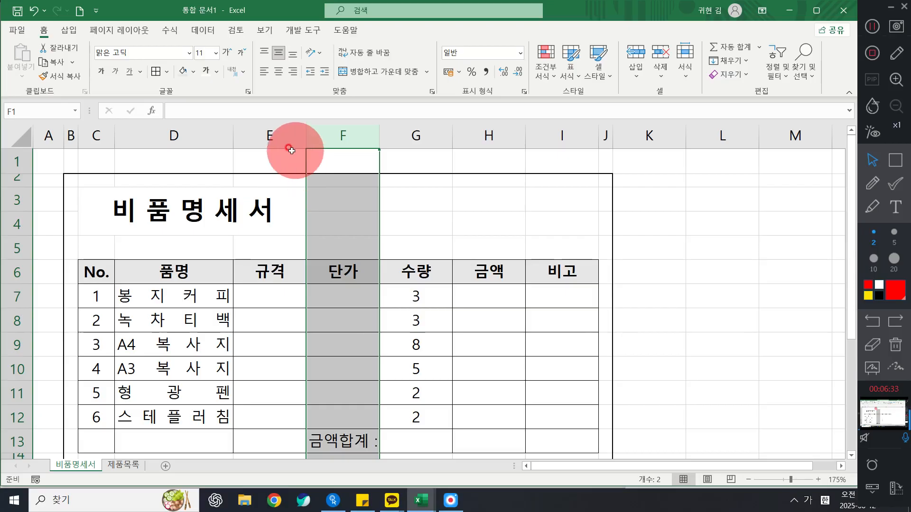
click(184, 419)
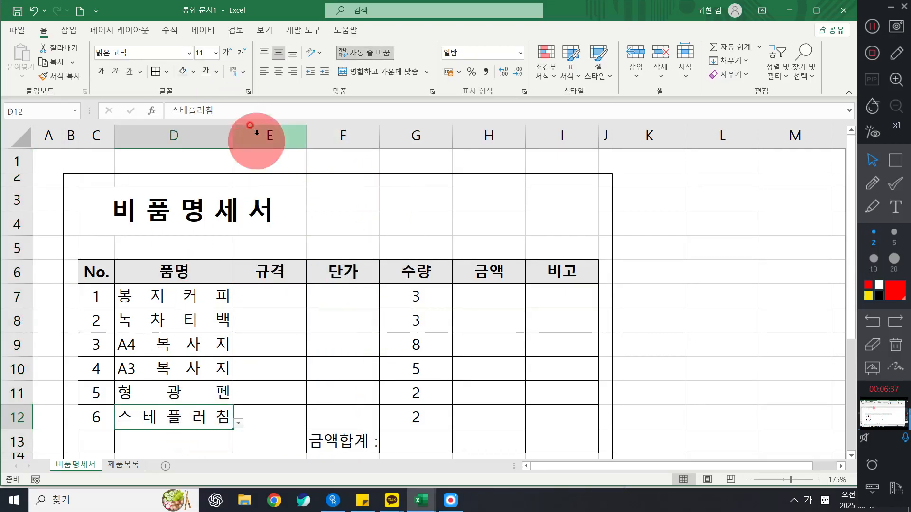
click(895, 160)
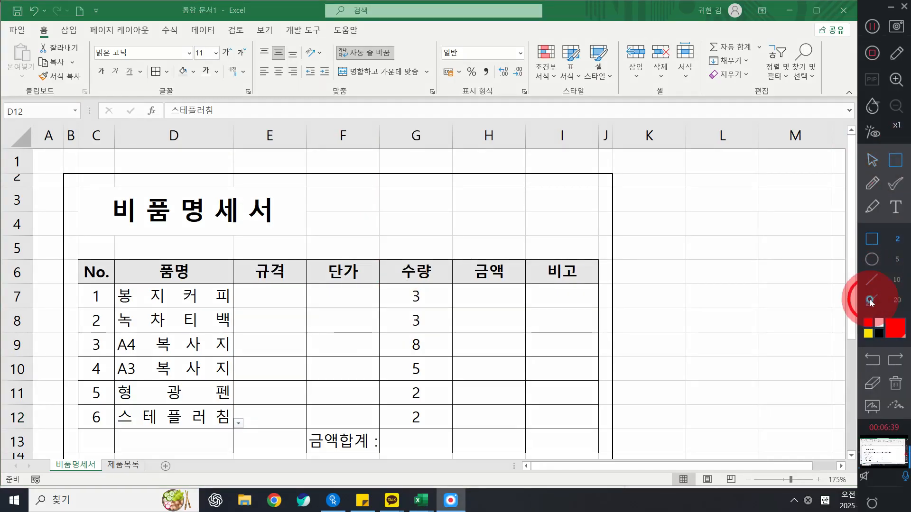
click(871, 301)
drag(271, 136, 345, 136)
click(898, 280)
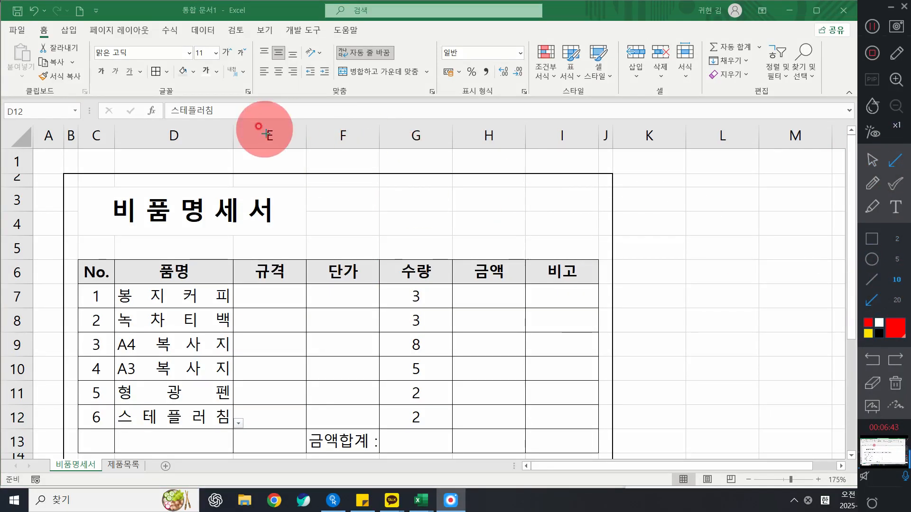
mouse_move(268, 138)
mouse_down()
mouse_move(356, 137)
mouse_move(345, 137)
mouse_up()
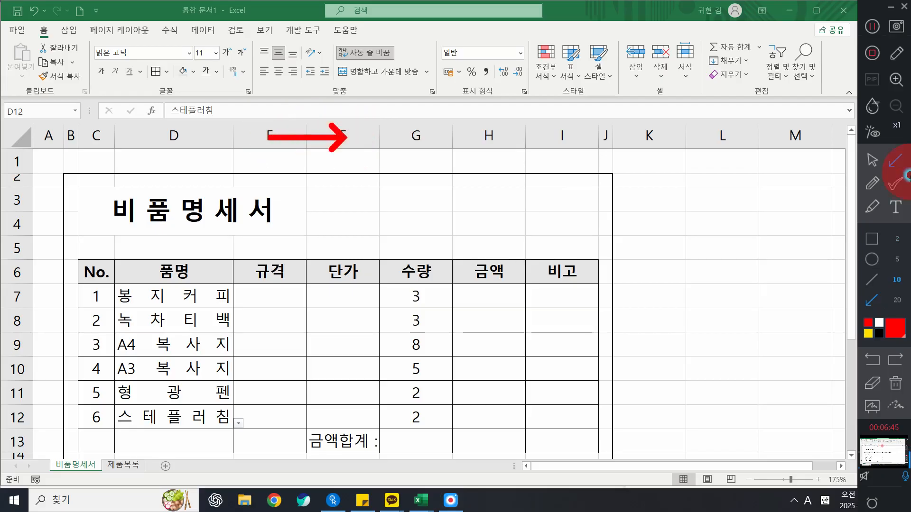
click(872, 161)
Step: Widen the 규격 and 단가 columns E and F together to the same width
drag(262, 136, 336, 138)
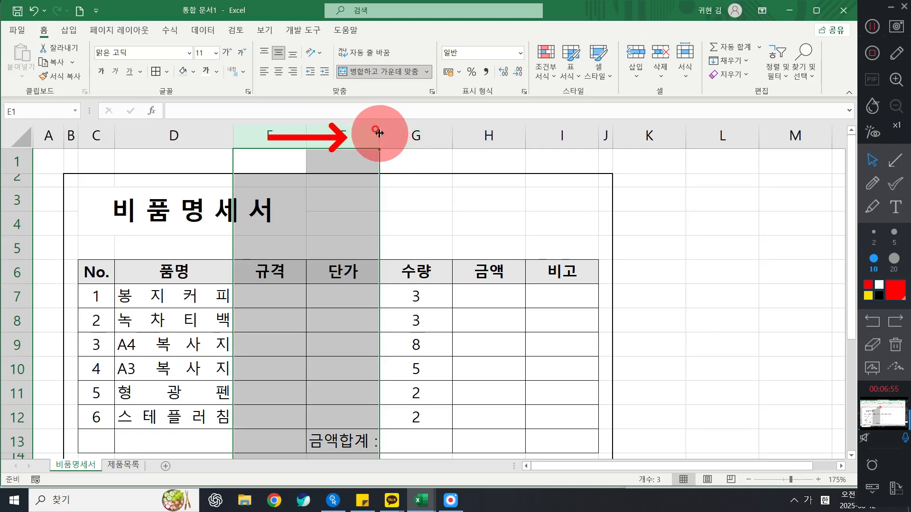
drag(379, 134, 406, 133)
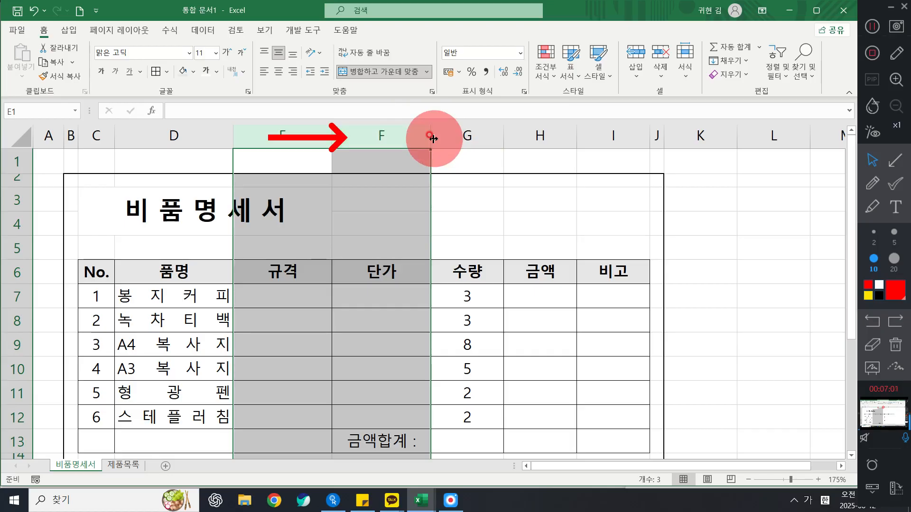
Step: Widen columns E and F slightly further, keeping both at the same width
drag(433, 138, 435, 138)
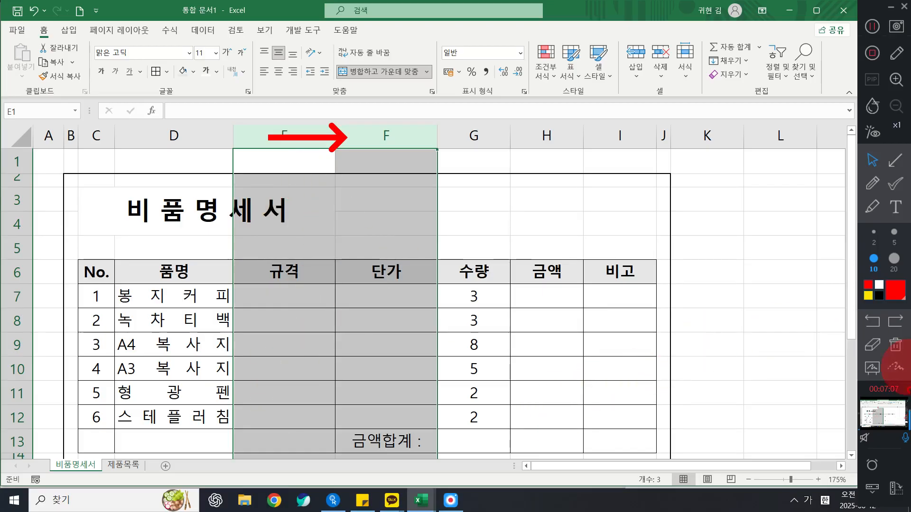
click(874, 341)
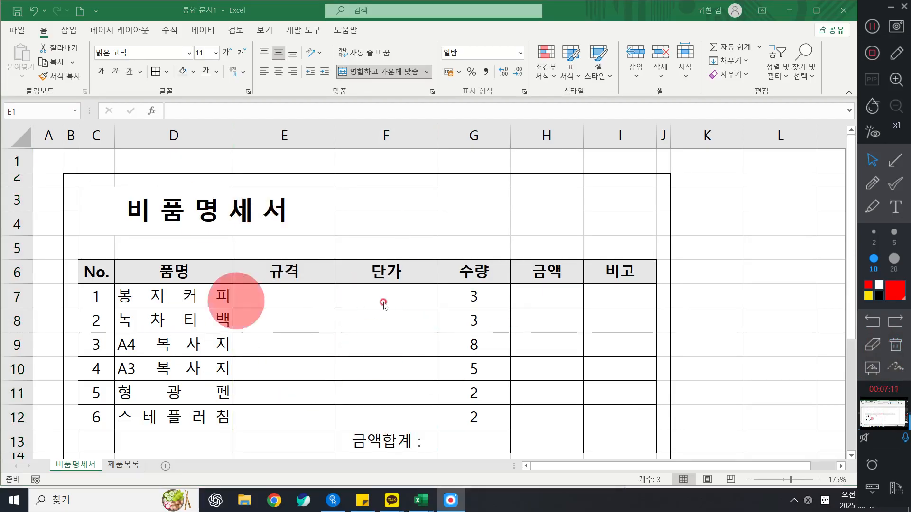
key(Escape)
Step: AutoFit the width of the 수량 column G to its contents
click(479, 137)
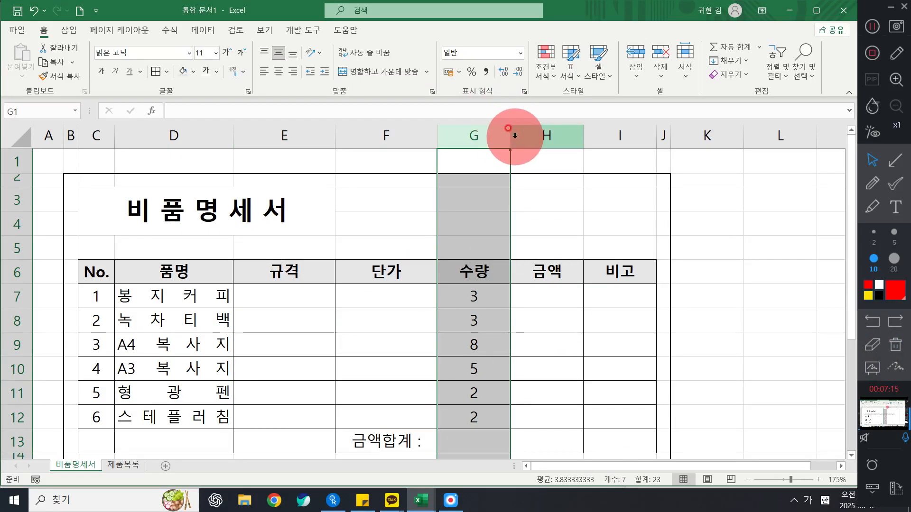
click(493, 128)
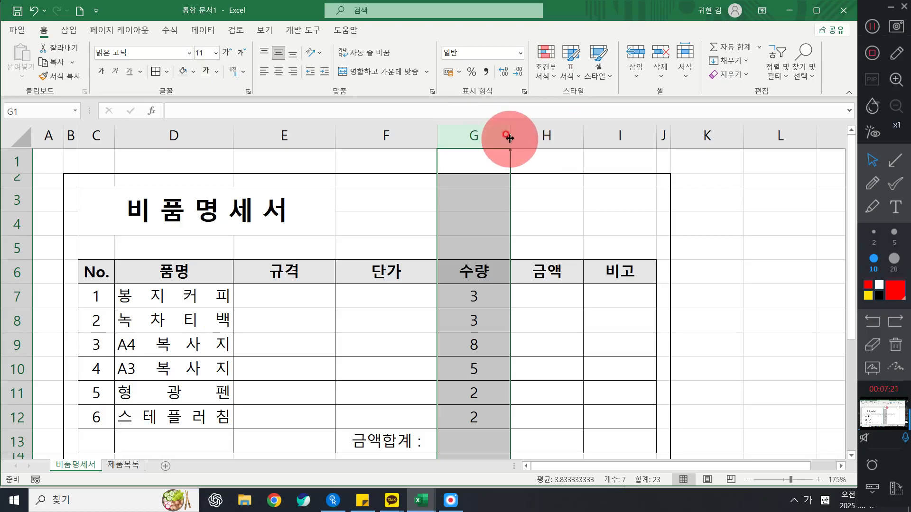
mouse_move(511, 137)
mouse_down()
mouse_move(479, 137)
mouse_move(512, 126)
mouse_up()
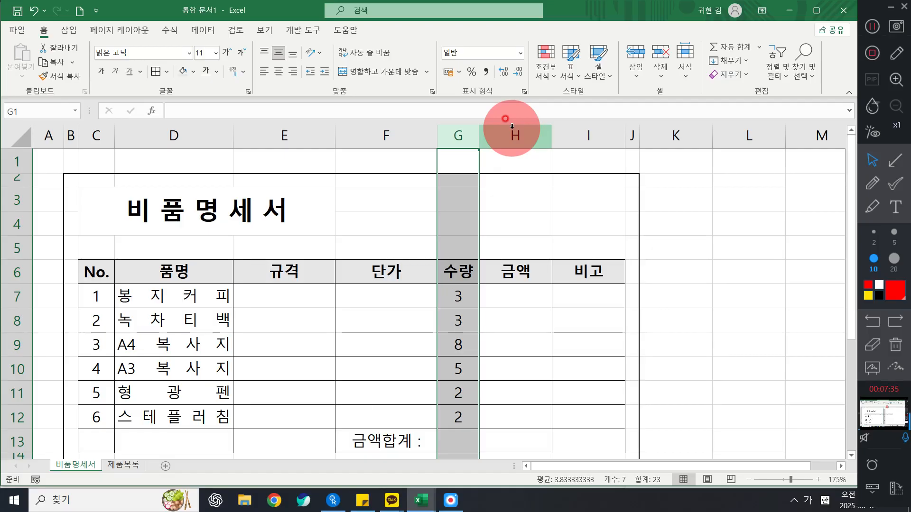
Step: Widen the 금액 column H to about the same width as the 단가 column
click(518, 134)
click(574, 136)
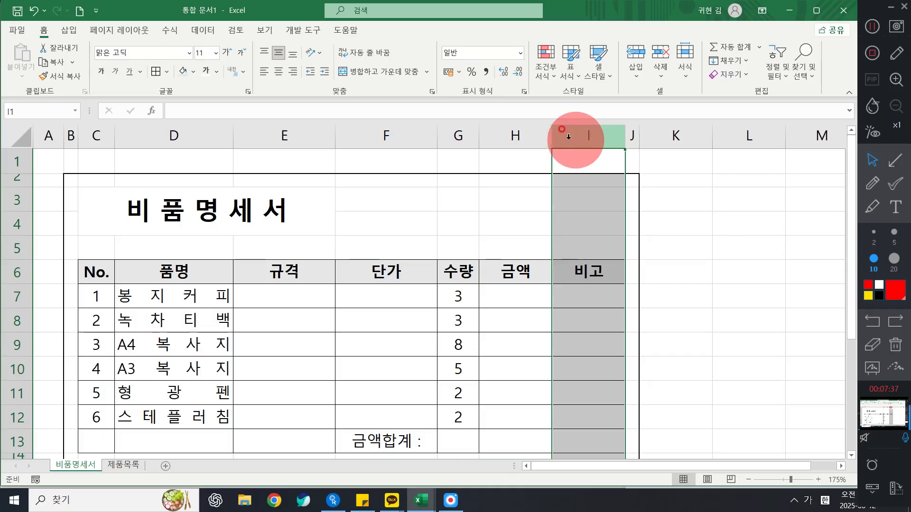
click(524, 134)
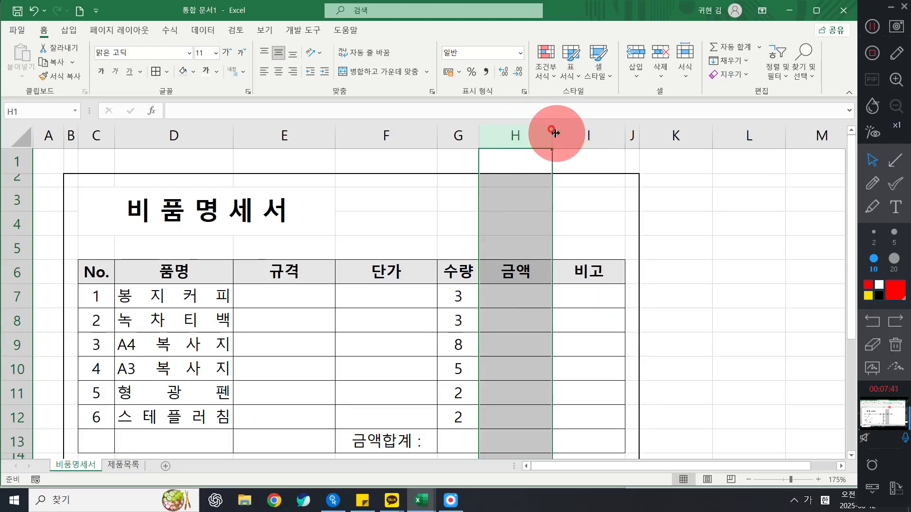
drag(555, 133, 582, 132)
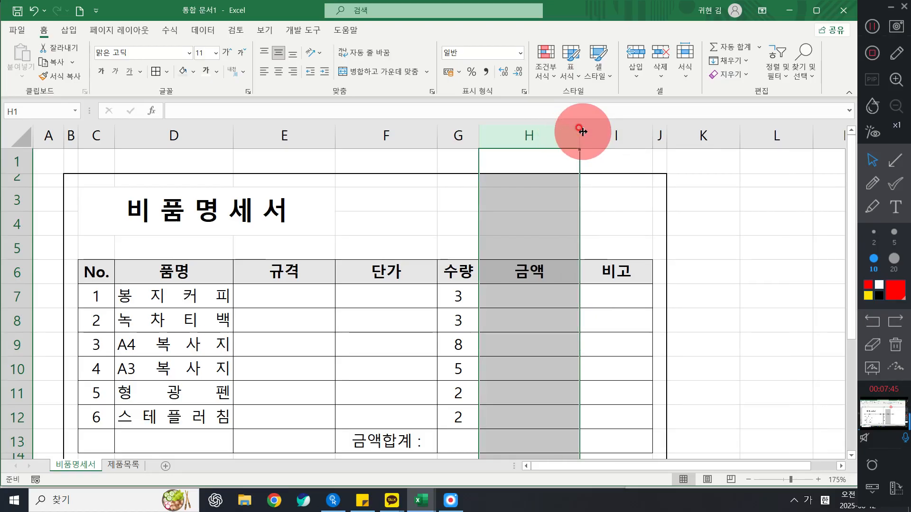
click(585, 129)
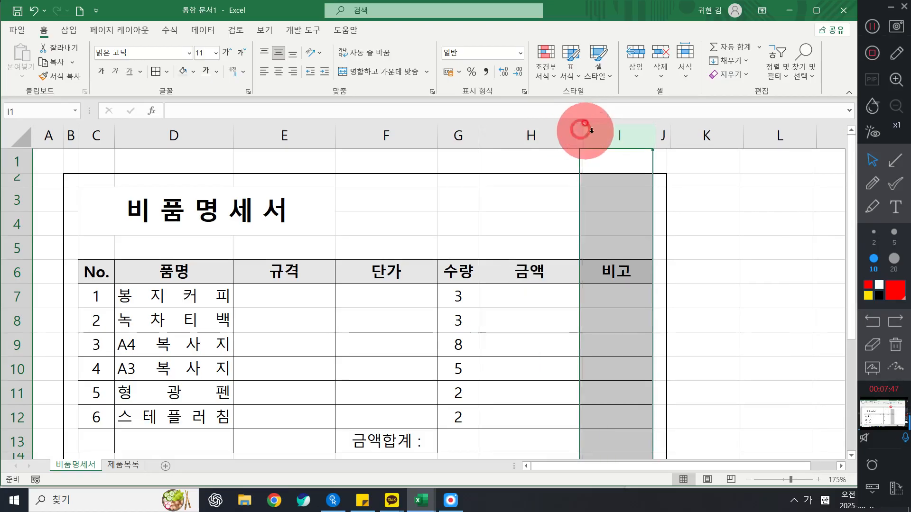
Step: AutoFit the width of the 비고 column I to its header text
click(605, 132)
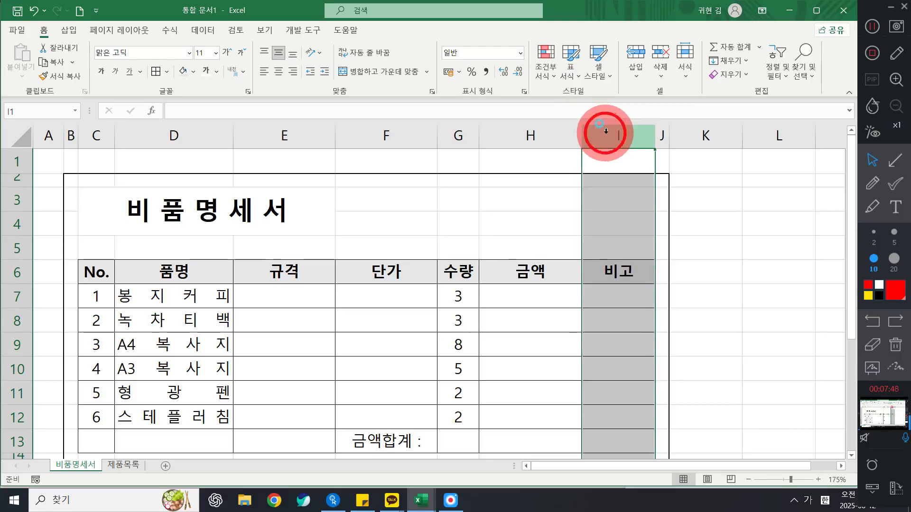
double_click(652, 134)
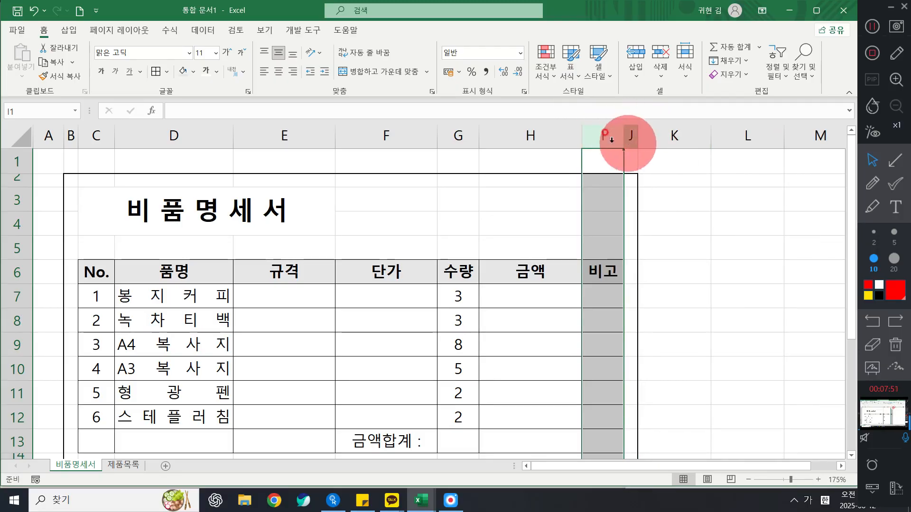
key(ctrl+z)
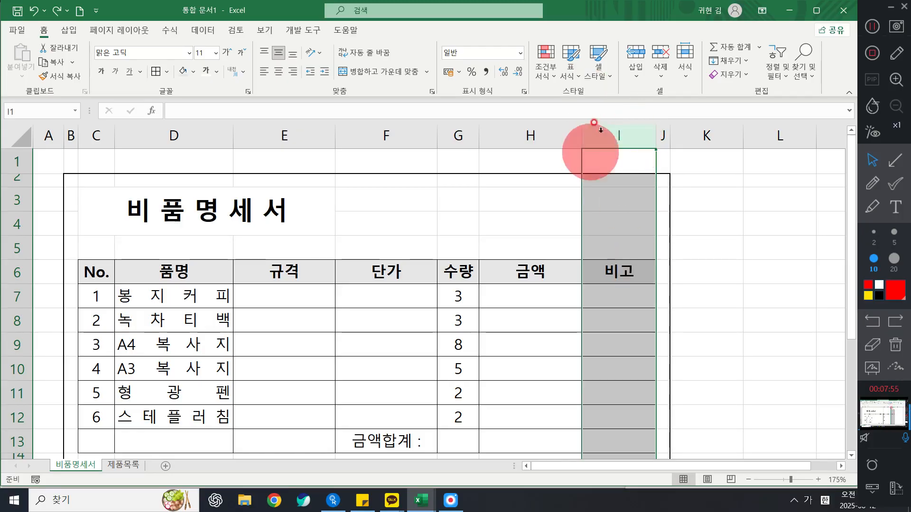
double_click(656, 134)
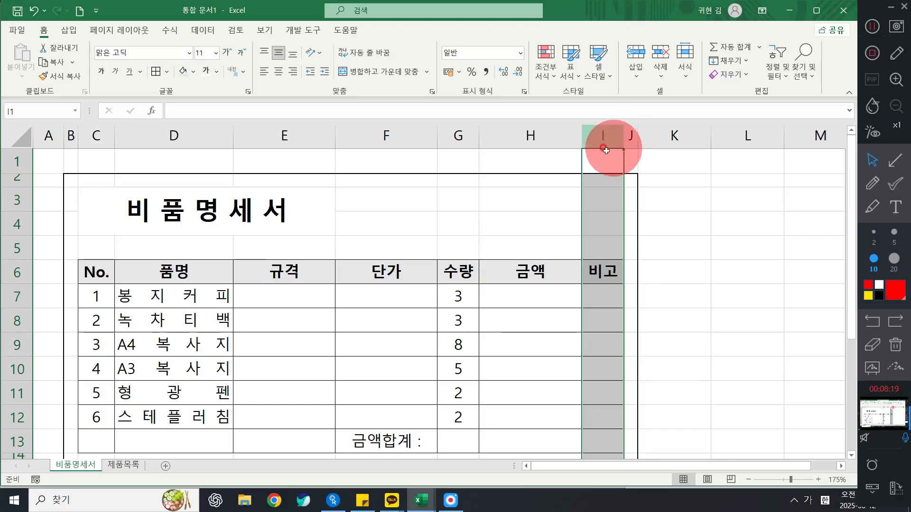
click(619, 252)
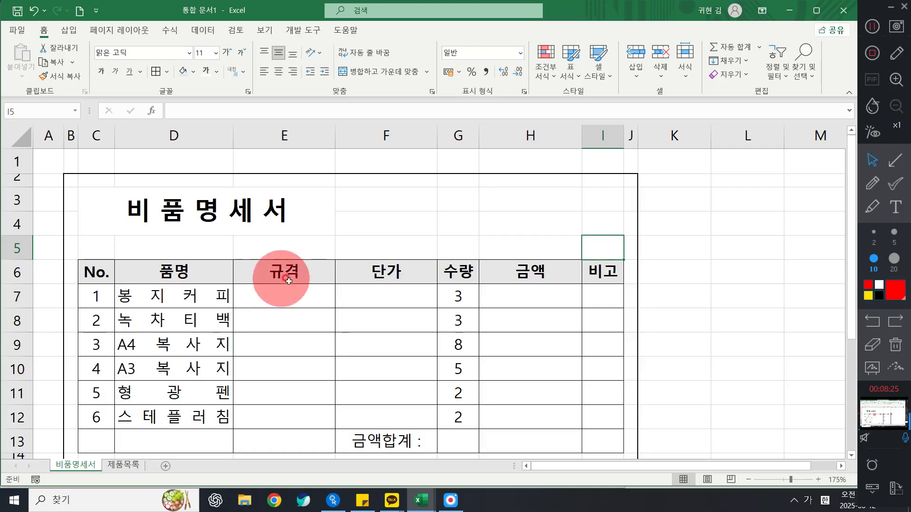
Step: Merge and center the empty cells C13:E13 in the total row
drag(104, 440, 303, 433)
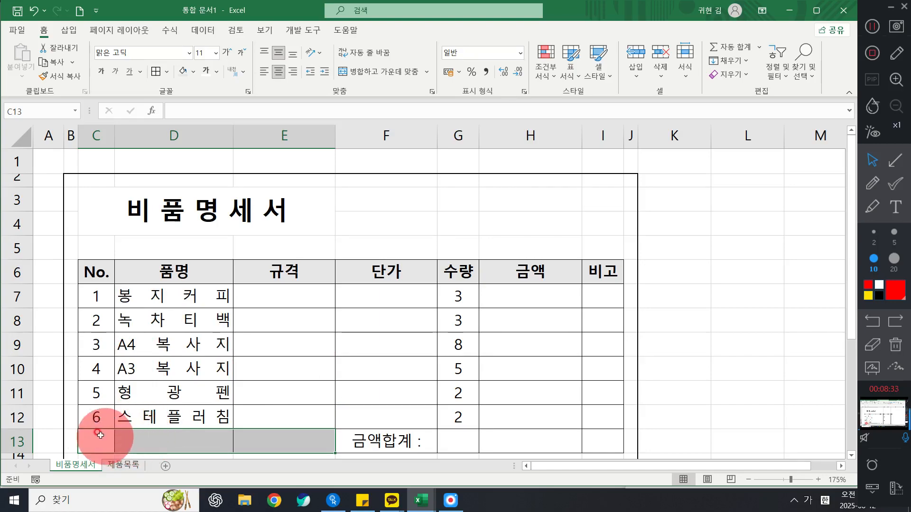
drag(97, 436, 270, 439)
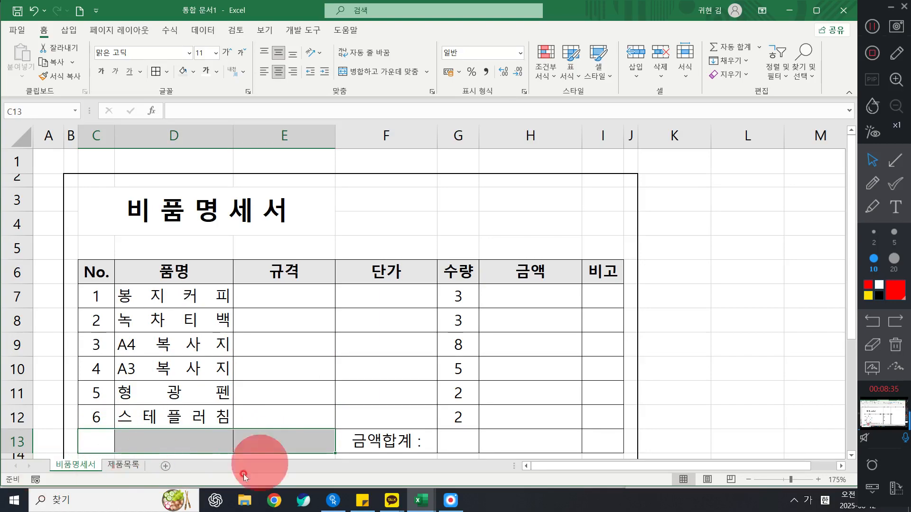
click(95, 439)
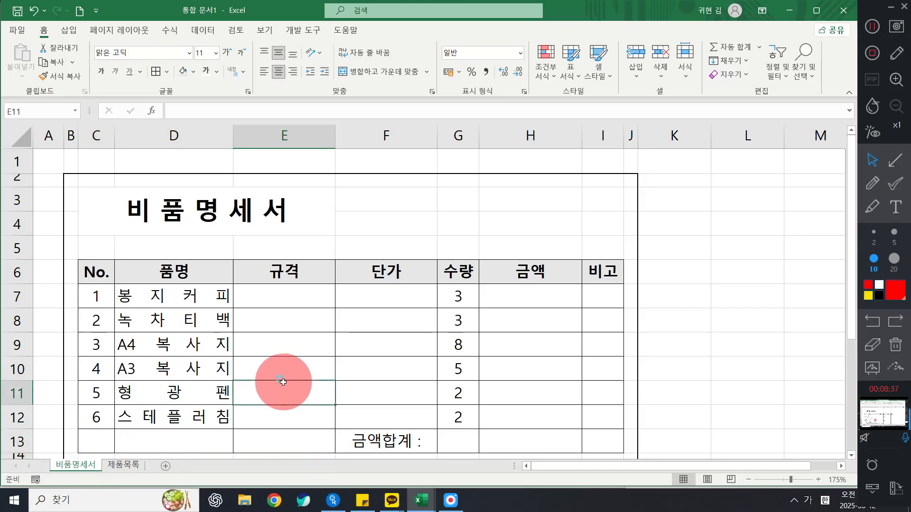
drag(99, 439, 273, 441)
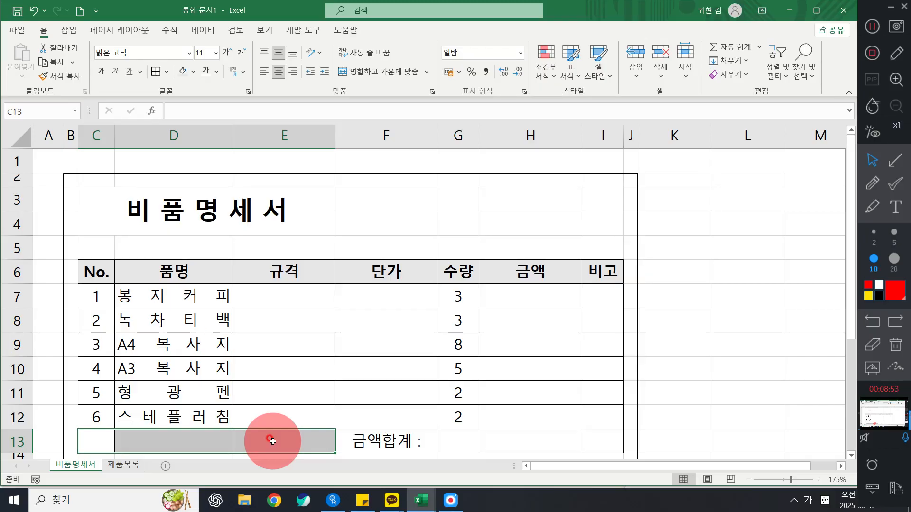
click(374, 74)
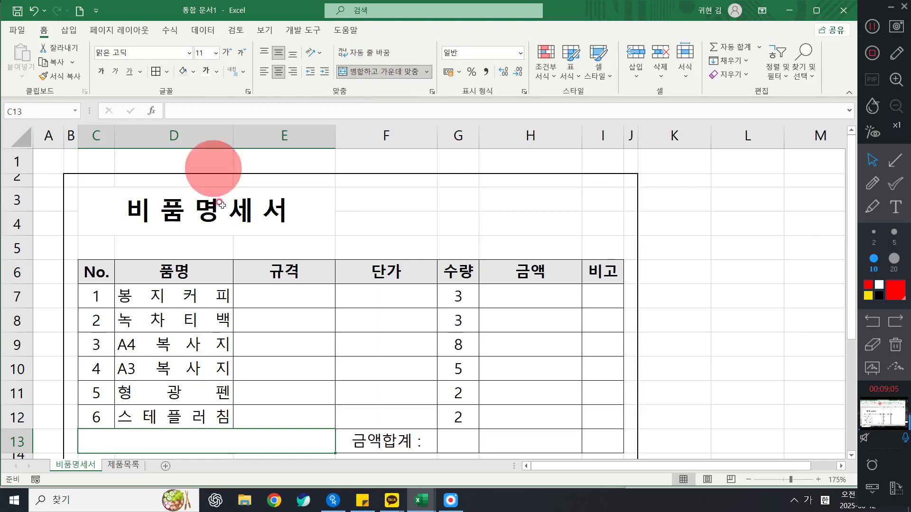
Step: Add both diagonal borders to the merged cell C13:E13 so that they form an X across it
right_click(221, 440)
click(273, 364)
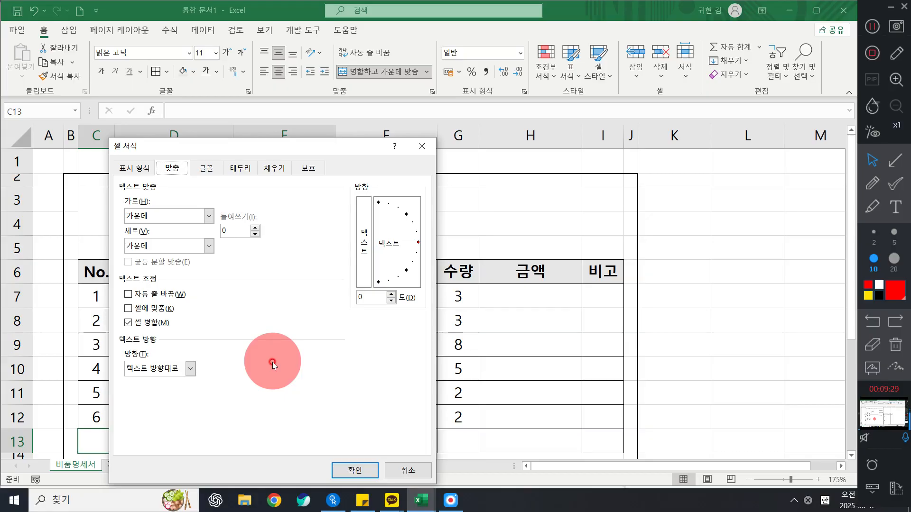
click(243, 168)
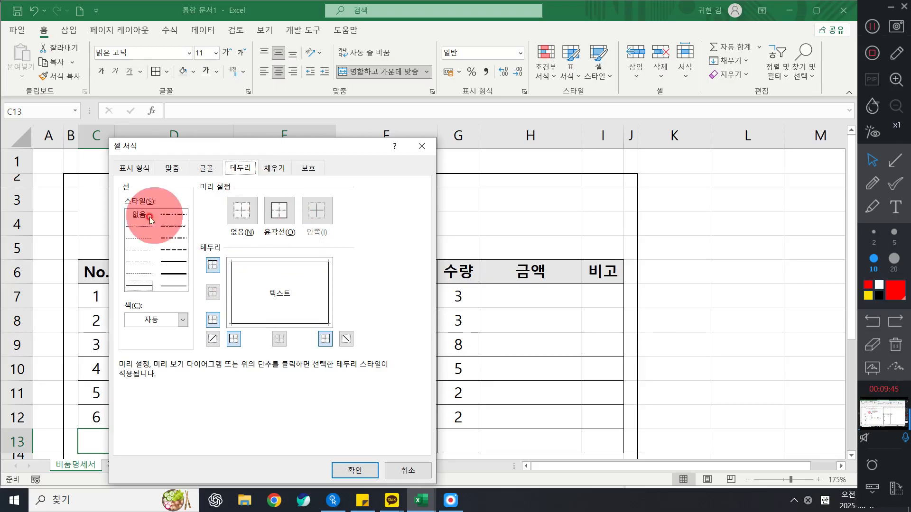
click(213, 339)
click(346, 338)
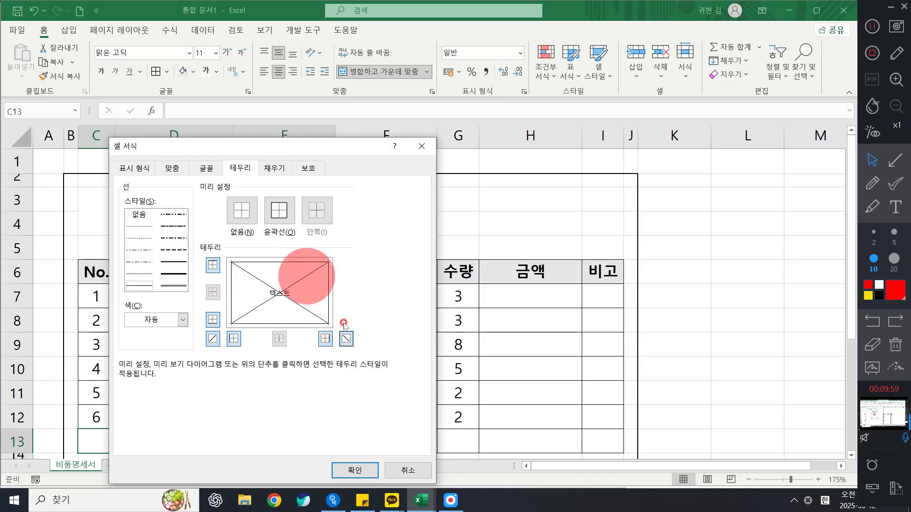
click(355, 470)
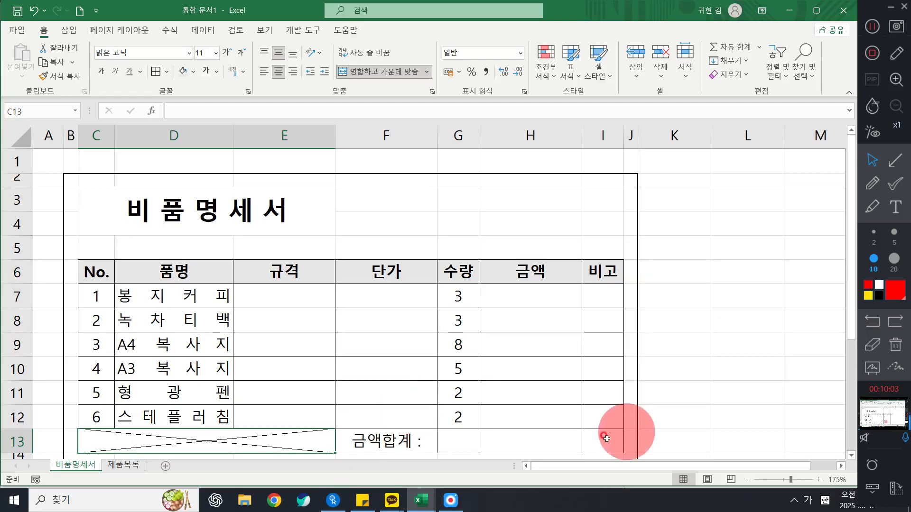
Step: Merge cells F13:G13 holding the 금액합계 : label and align its text to the right
drag(372, 438, 463, 442)
click(531, 329)
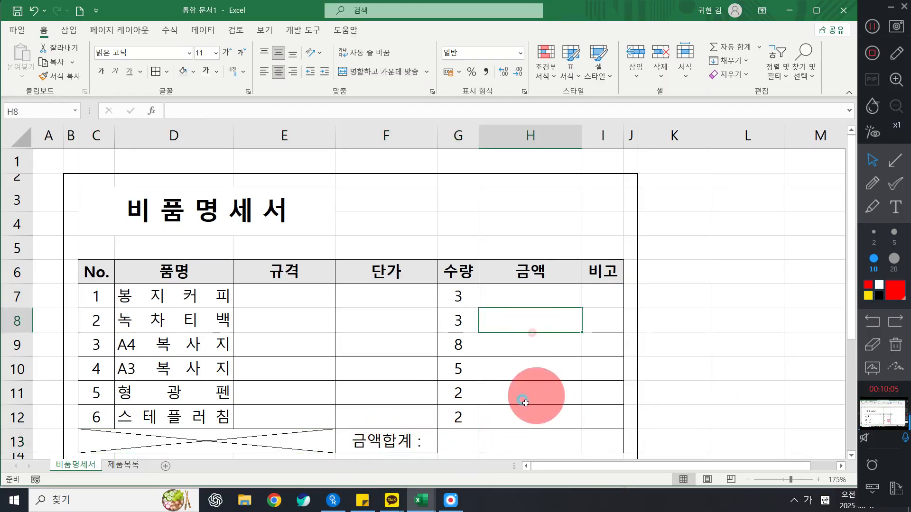
drag(405, 442, 442, 447)
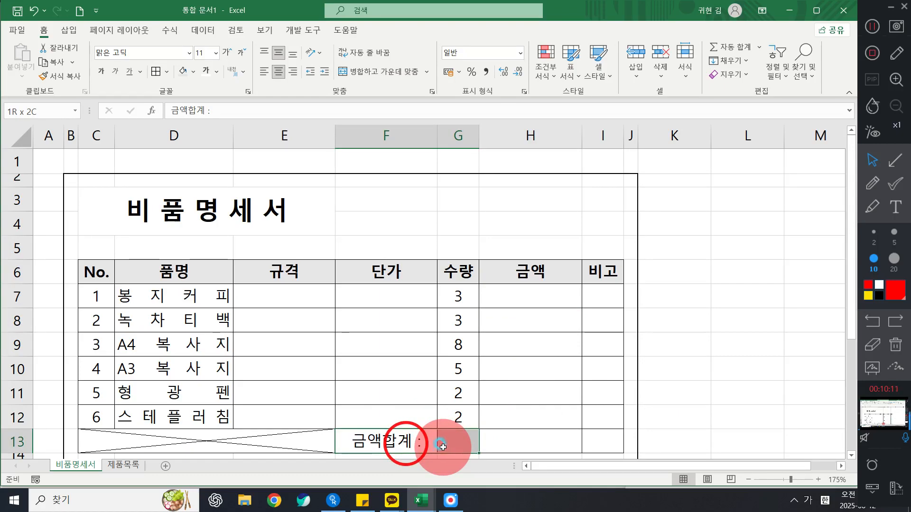
drag(442, 447, 443, 446)
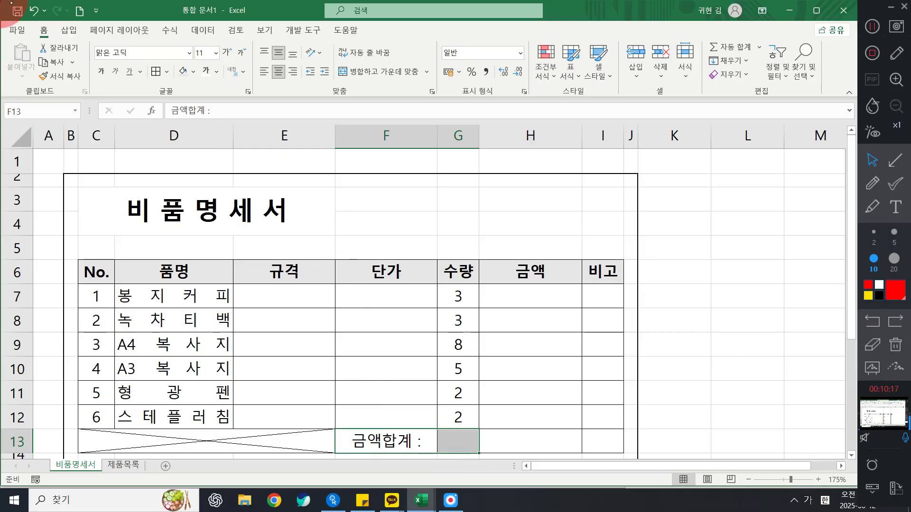
click(43, 38)
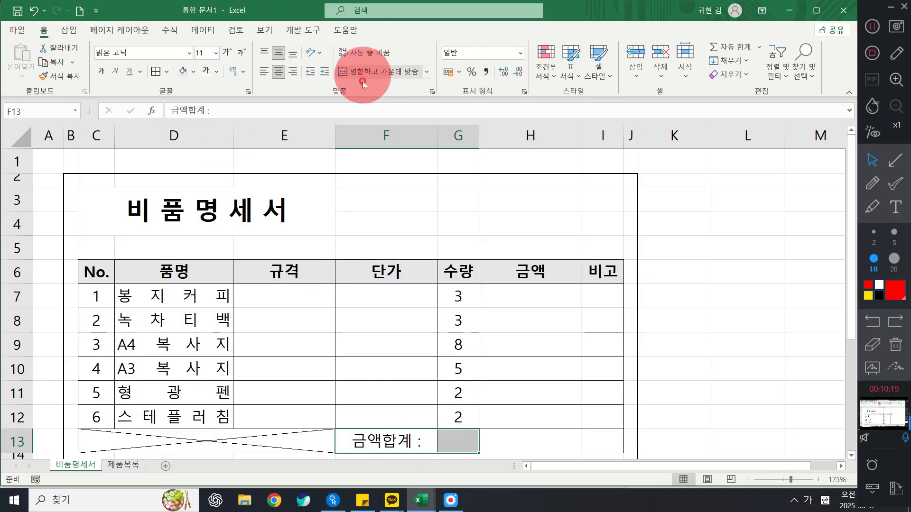
click(373, 71)
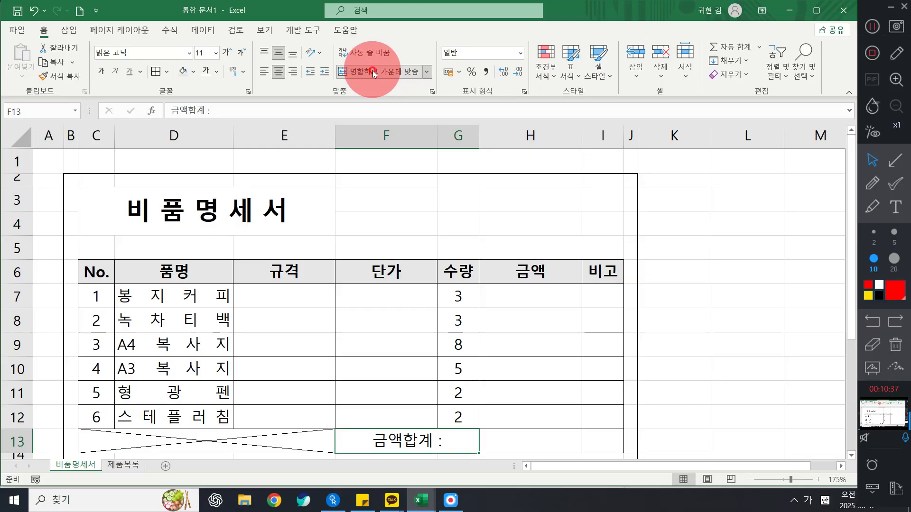
click(293, 72)
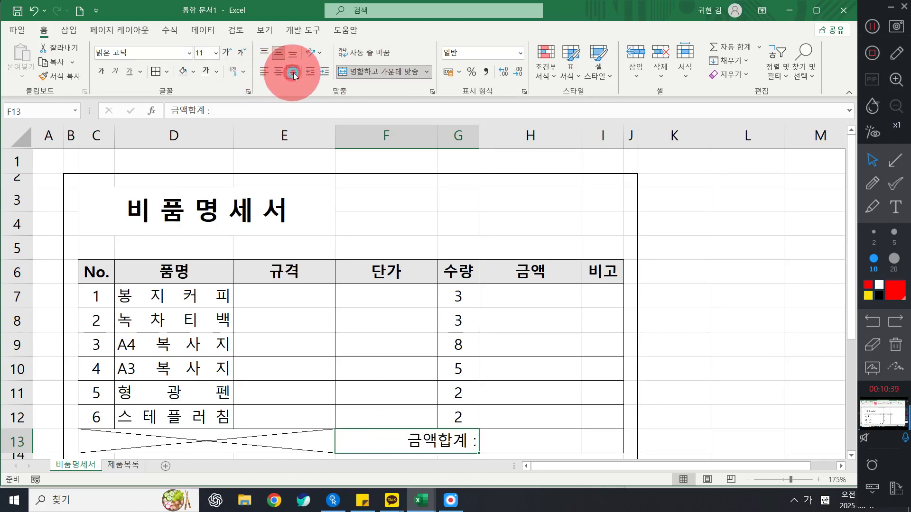
click(294, 73)
Step: Merge and center cells H13:I13 beside the 금액합계 : label
click(548, 442)
drag(527, 441, 595, 436)
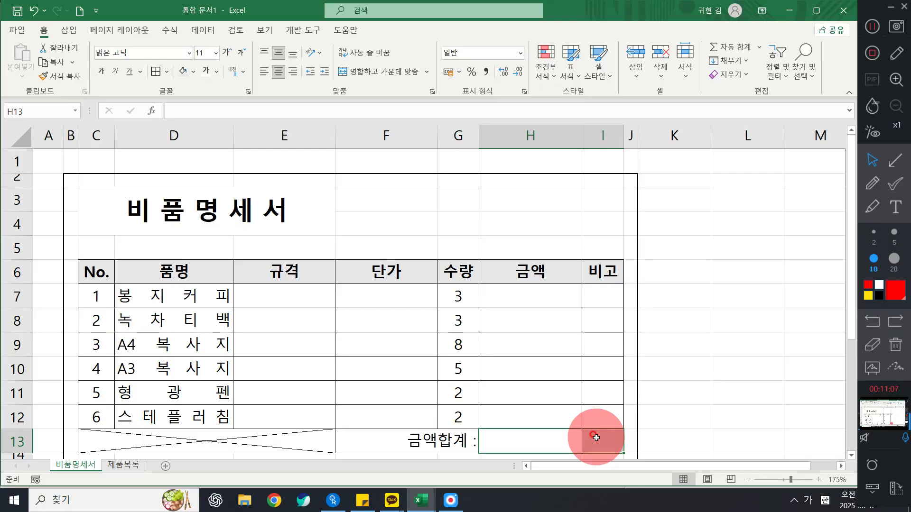
click(377, 71)
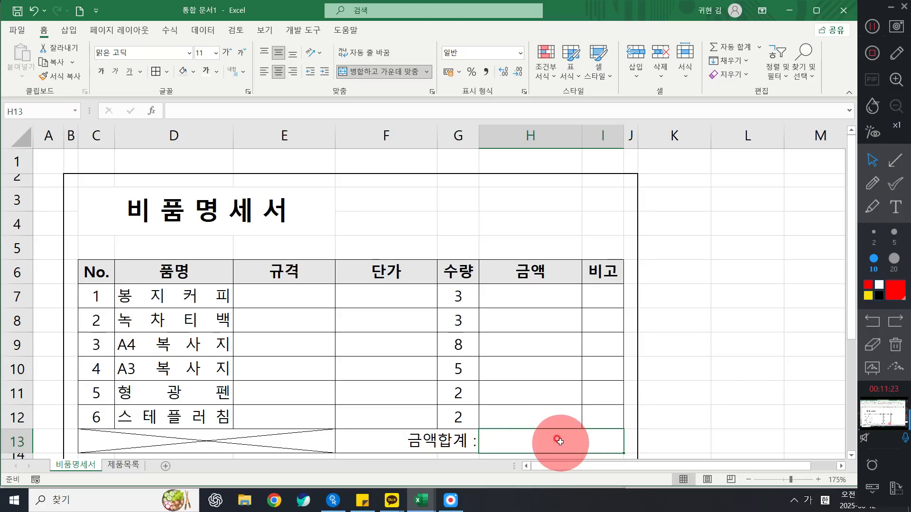
Step: Fill the merged total cell H13:I13 with the light gray theme color
click(191, 71)
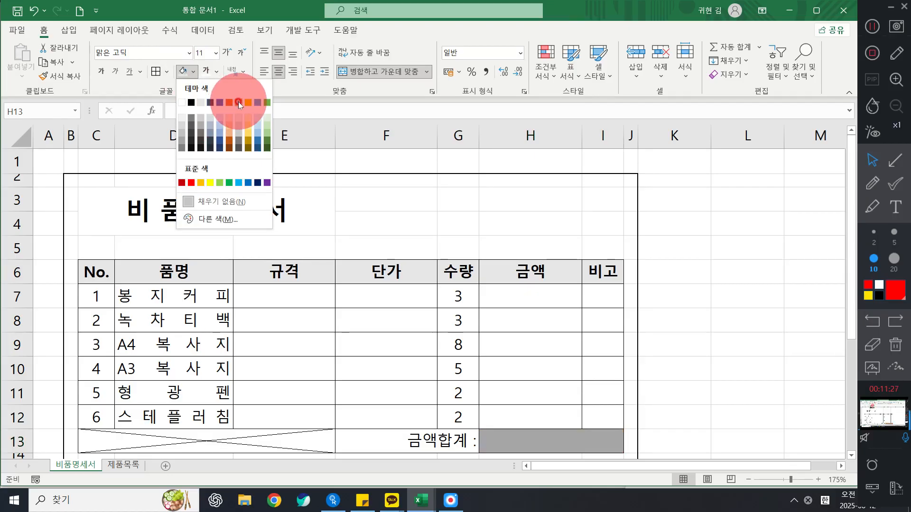
click(201, 104)
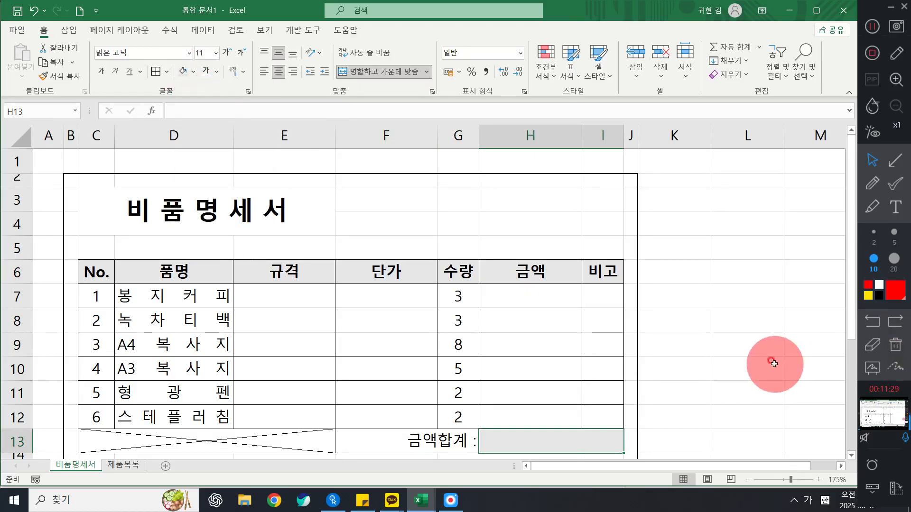
click(569, 392)
scroll(601, 385, down, 1)
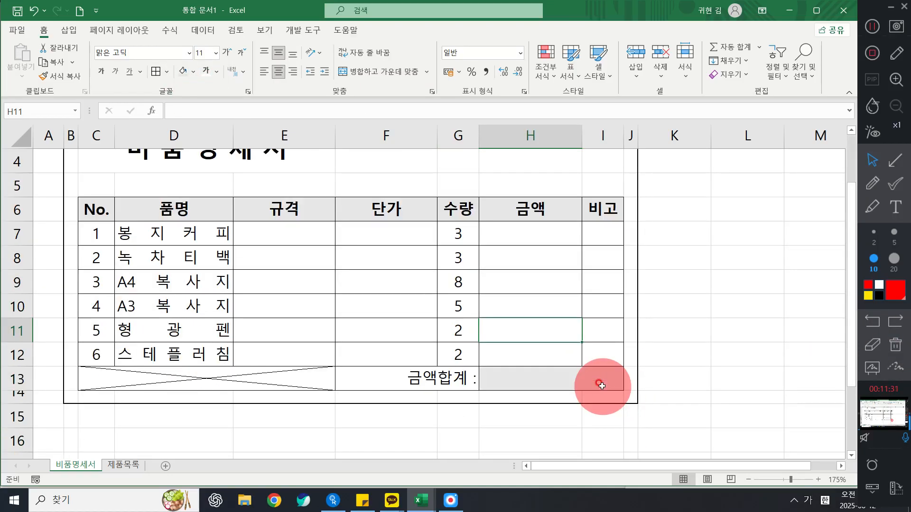
scroll(602, 386, up, 1)
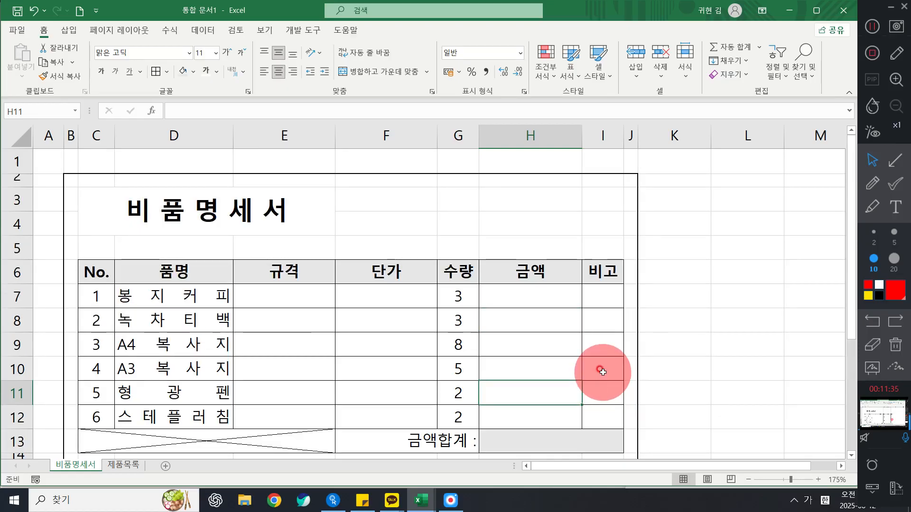
ctrl+scroll(648, 392, down, 1)
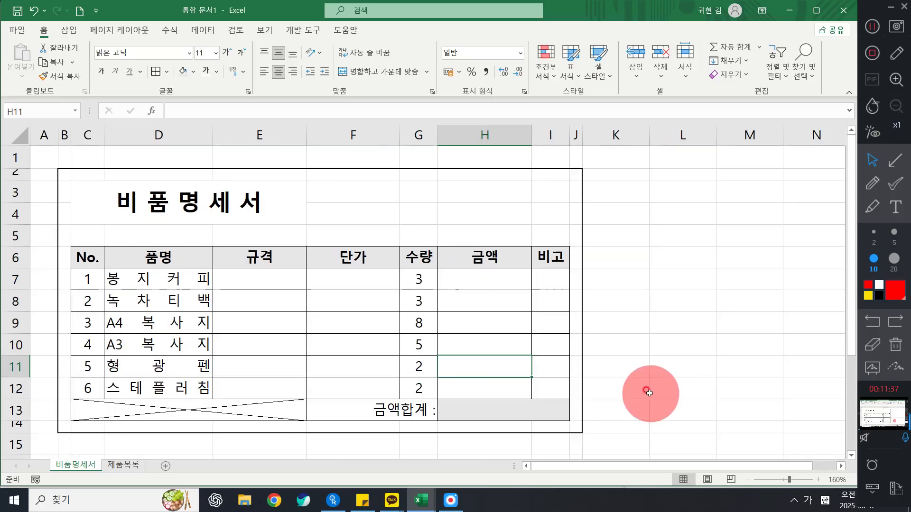
scroll(649, 392, down, 1)
scroll(649, 393, up, 1)
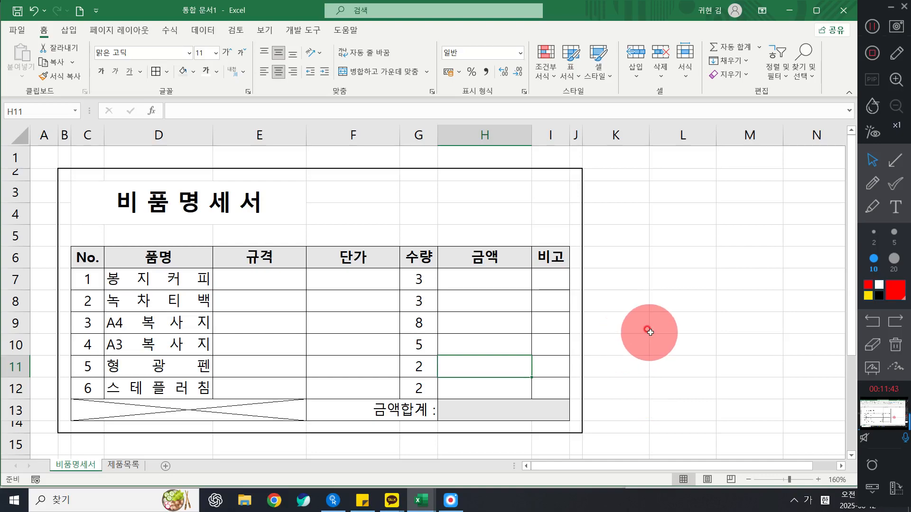
scroll(646, 321, down, 2)
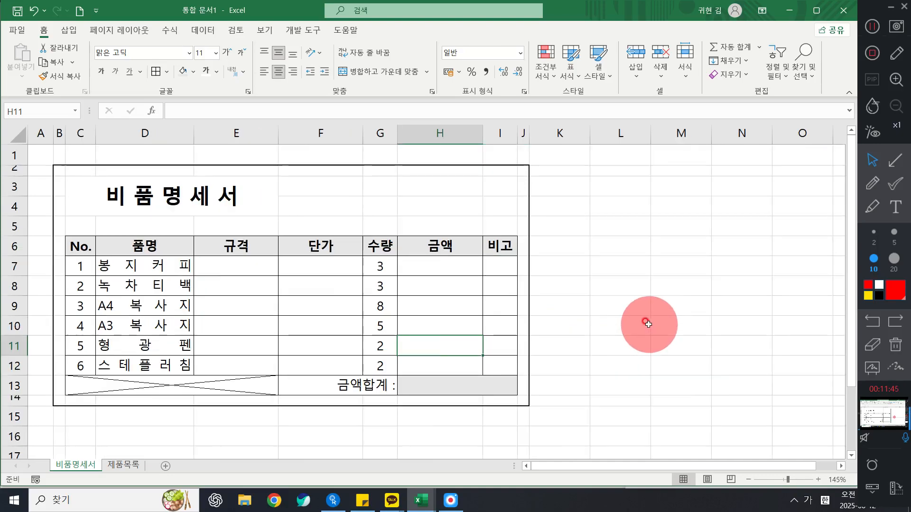
scroll(572, 347, down, 1)
scroll(570, 337, up, 1)
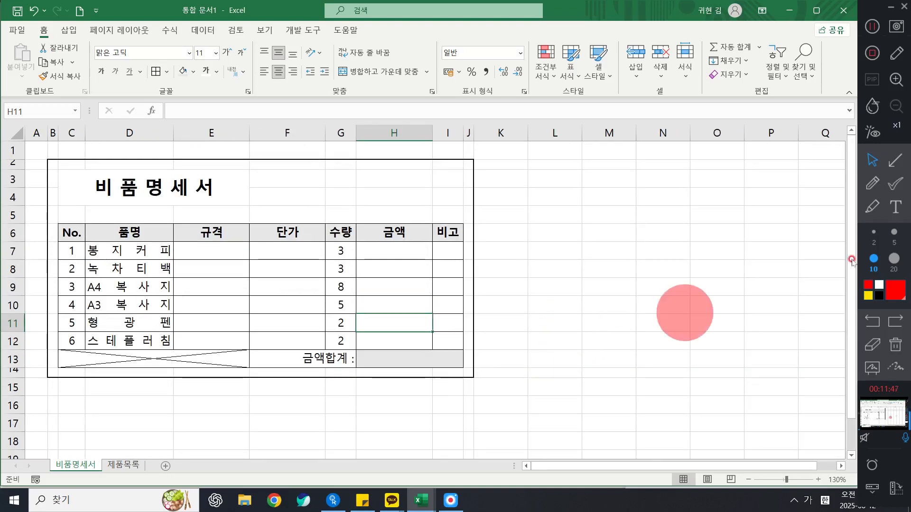
click(895, 160)
click(872, 238)
mouse_move(255, 166)
mouse_down()
mouse_move(369, 178)
mouse_move(460, 217)
mouse_up()
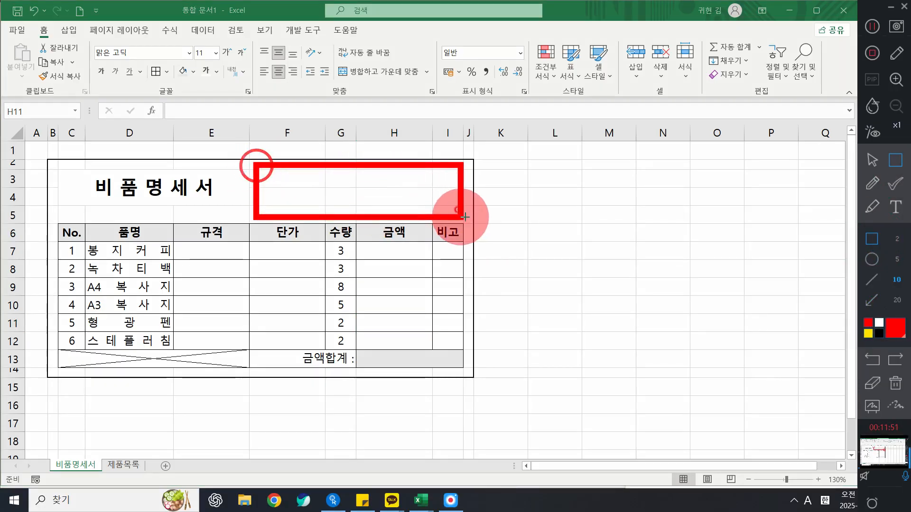
key(ctrl+z)
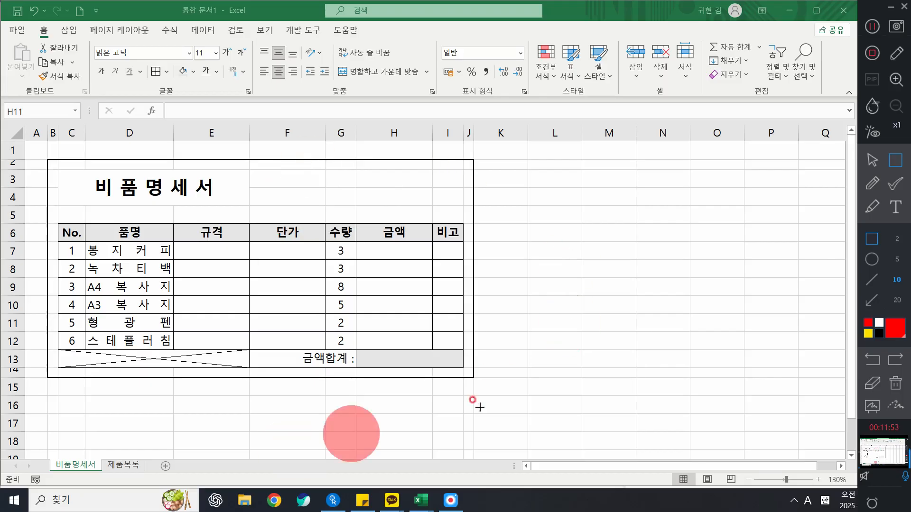
click(872, 160)
Step: Switch to the workbook 비품명세서_완성.xlsx and move the linked 결재 approval picture down over table rows 7 to 9
mouse_move(415, 502)
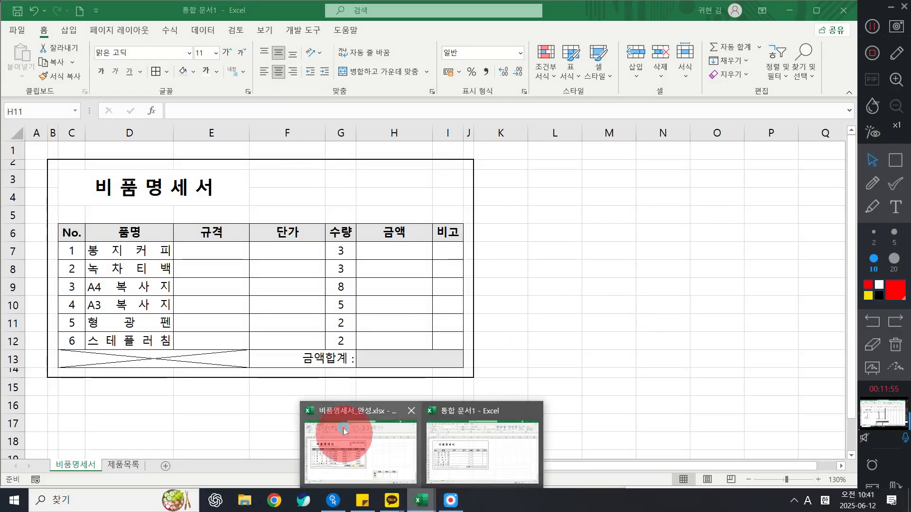
click(372, 452)
drag(420, 194, 396, 219)
ctrl+scroll(539, 250, up, 3)
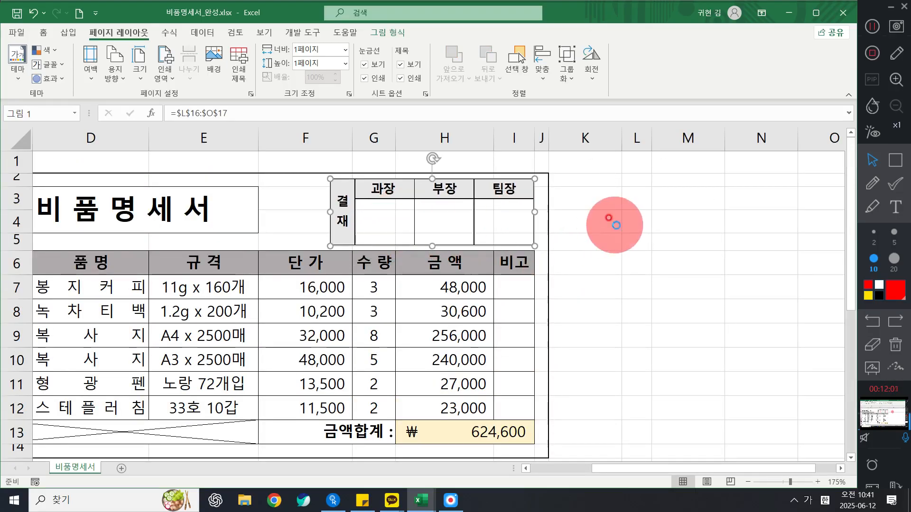
ctrl+scroll(612, 221, up, 1)
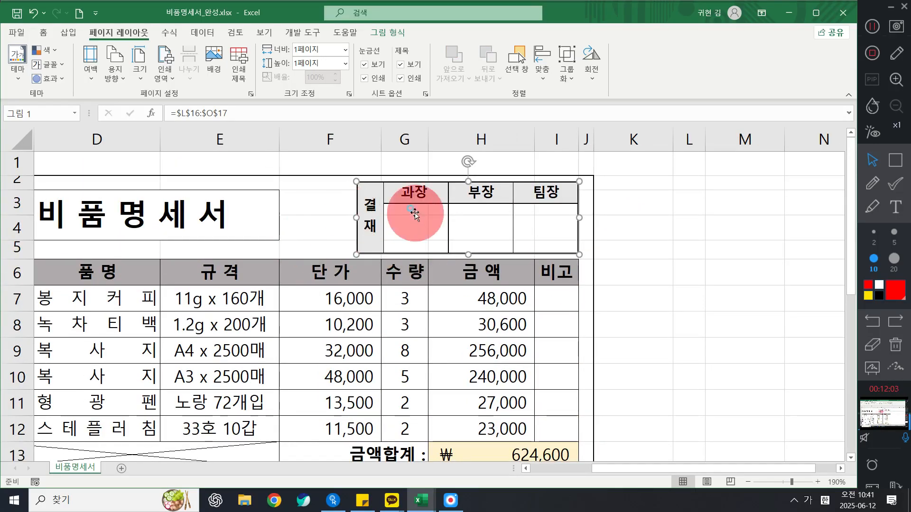
drag(413, 209, 409, 323)
drag(425, 288, 443, 275)
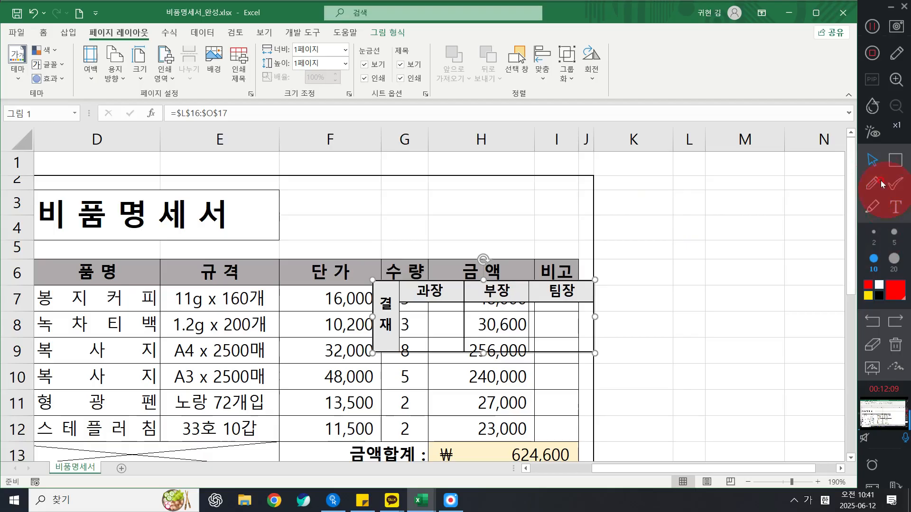
click(895, 160)
mouse_move(524, 183)
mouse_down()
mouse_move(579, 273)
mouse_move(591, 274)
mouse_up()
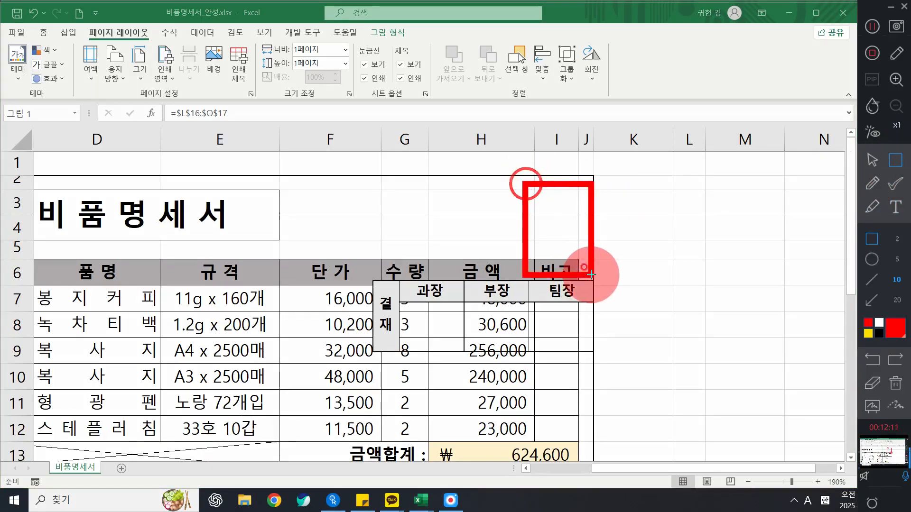
key(ctrl+z)
mouse_move(423, 190)
mouse_down()
mouse_move(598, 251)
mouse_move(590, 251)
mouse_up()
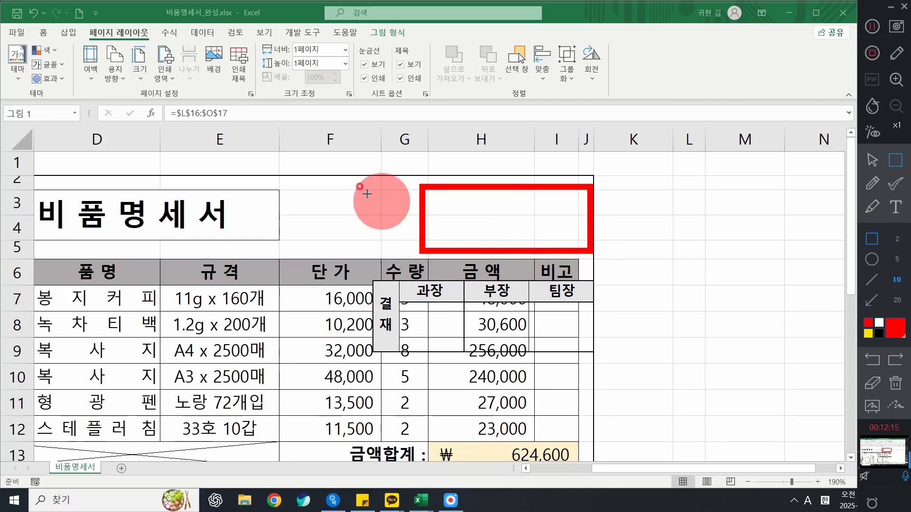
mouse_move(299, 186)
mouse_down()
mouse_move(372, 241)
mouse_move(359, 414)
mouse_up()
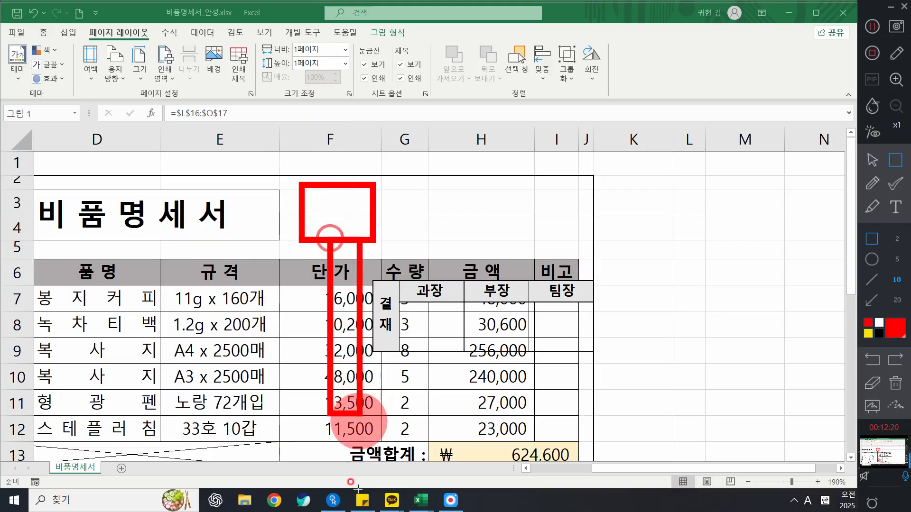
click(333, 500)
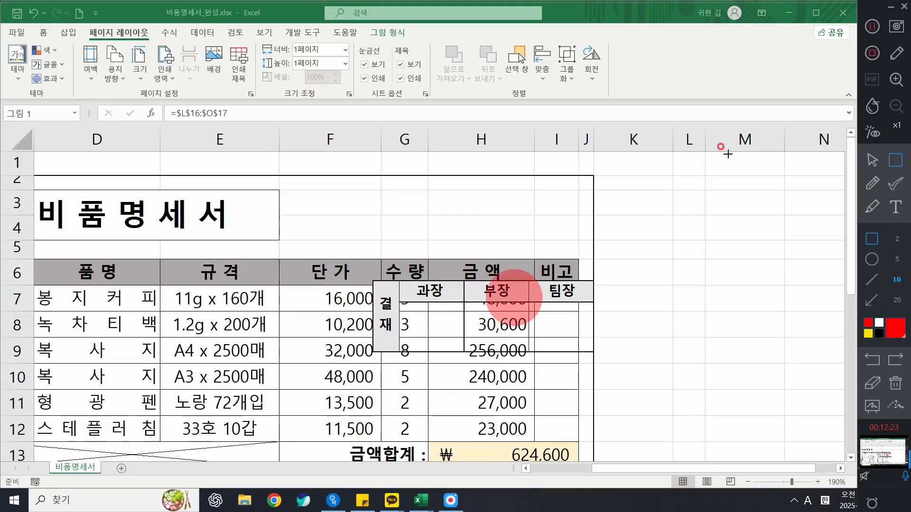
drag(267, 171, 592, 252)
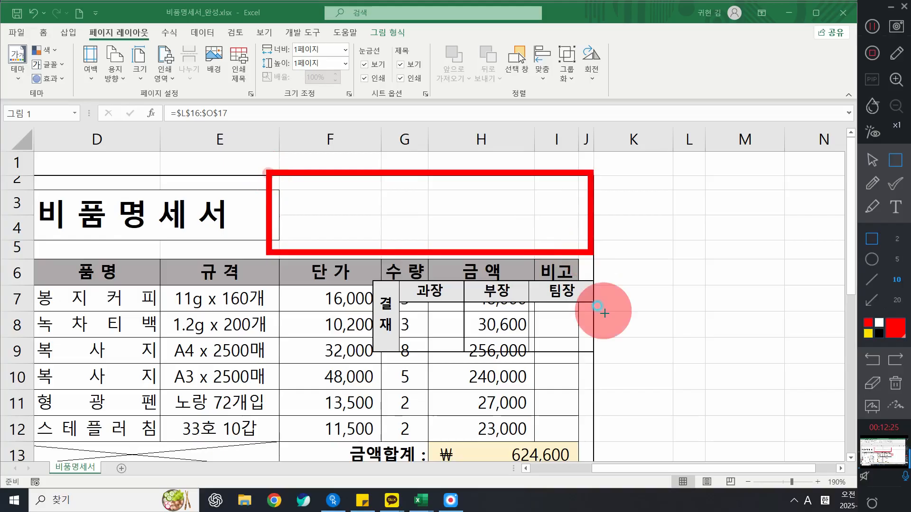
click(872, 183)
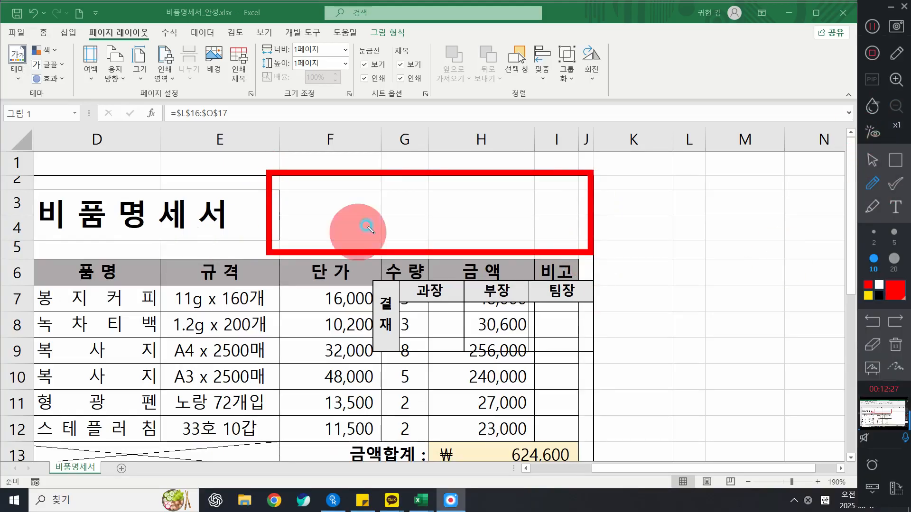
mouse_move(315, 195)
mouse_down()
mouse_move(329, 189)
mouse_move(328, 233)
mouse_up()
drag(398, 182, 385, 205)
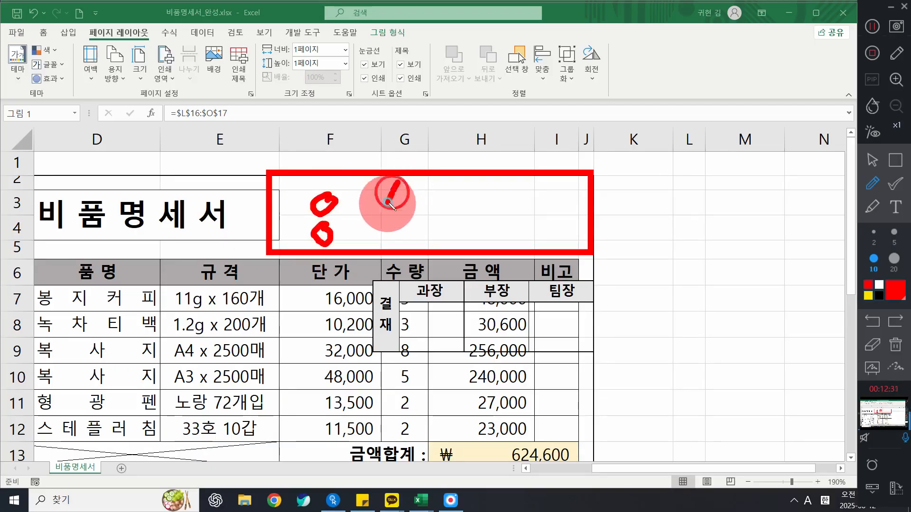
mouse_move(451, 189)
mouse_down()
mouse_move(463, 199)
mouse_move(466, 188)
mouse_up()
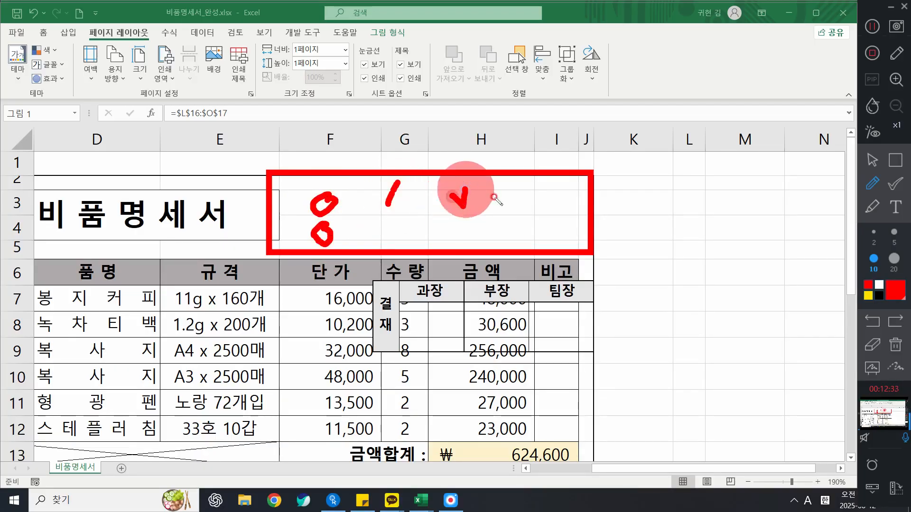
drag(529, 187, 575, 192)
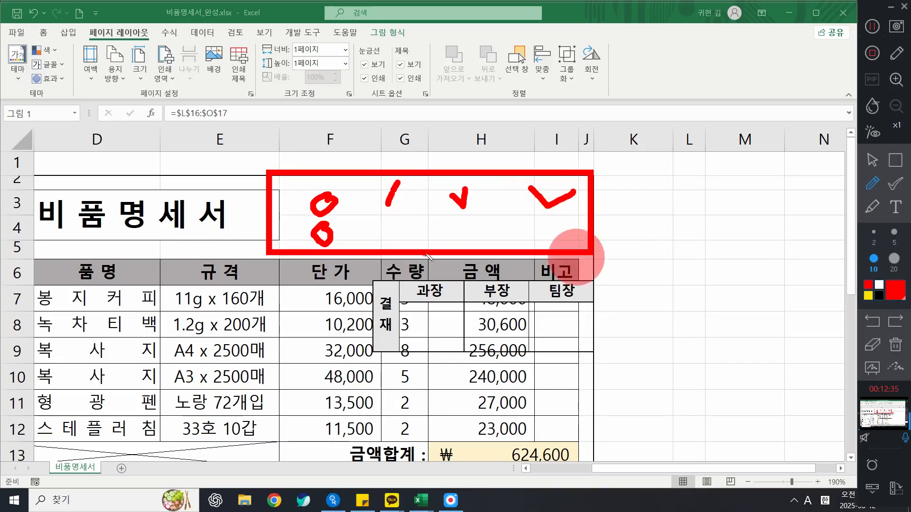
drag(353, 208, 474, 212)
drag(459, 190, 469, 210)
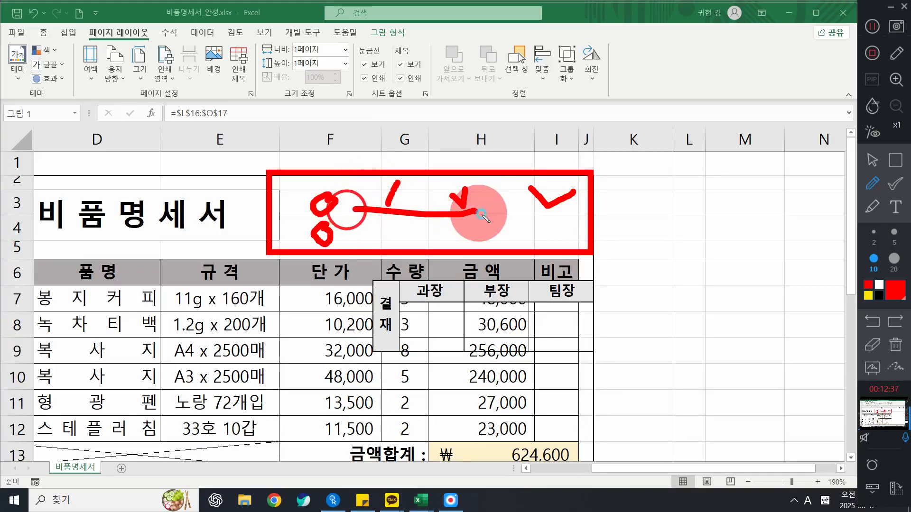
click(892, 351)
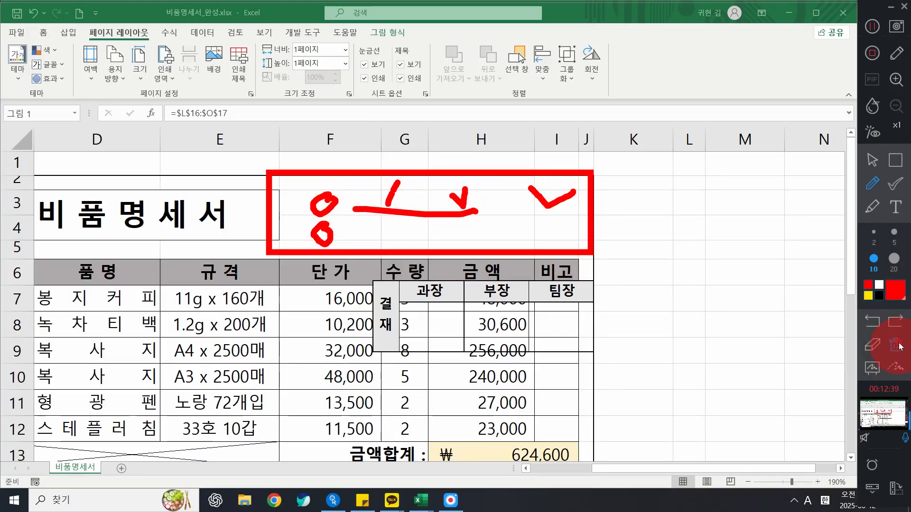
click(875, 158)
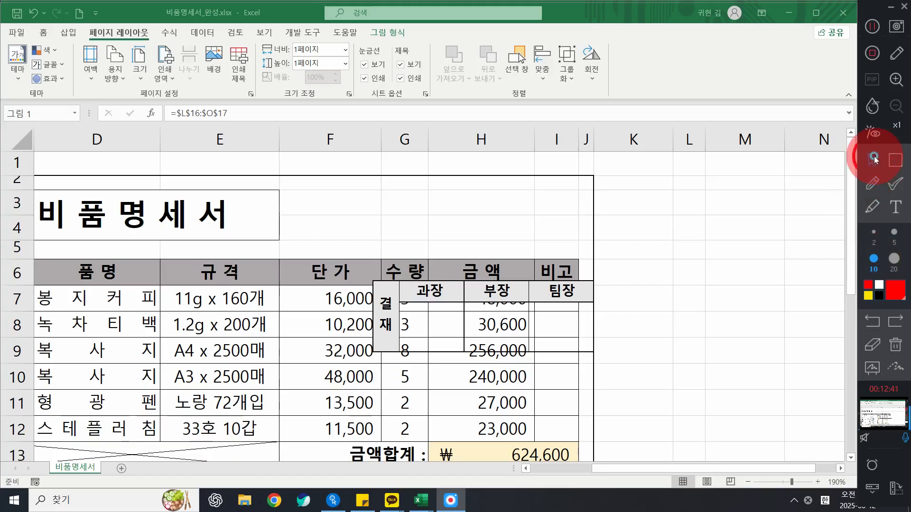
Step: Move the linked 결재 picture back above the table's 수량 to 비고 columns and switch back to the workbook 통합 문서1
drag(494, 308, 479, 195)
click(481, 197)
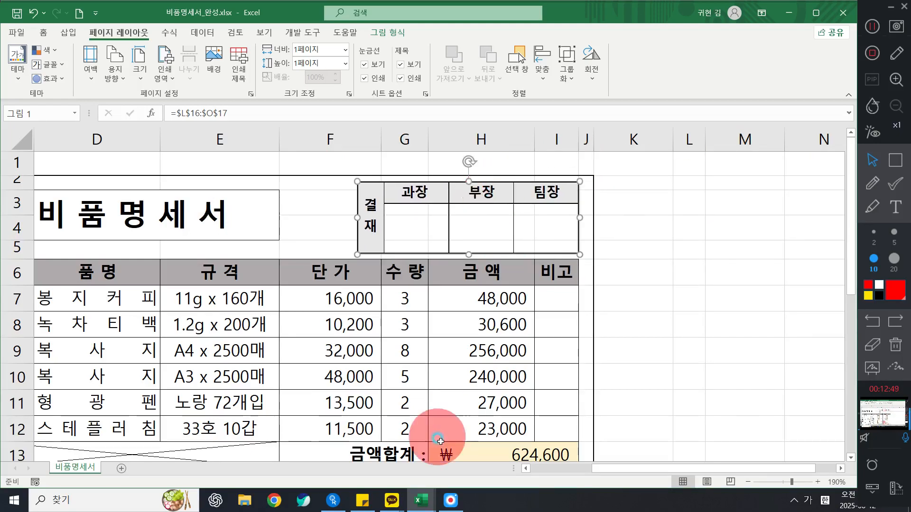
click(366, 475)
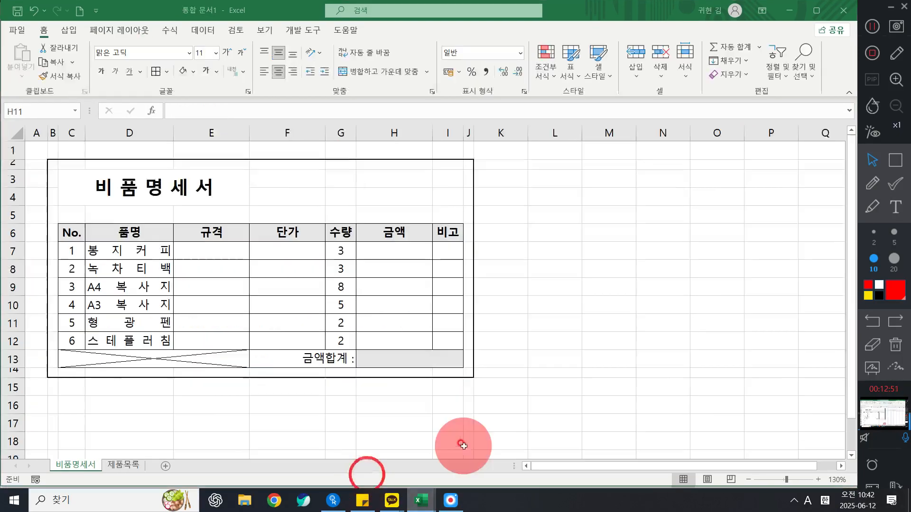
Step: Apply all borders to the empty range L15:O16 outside the statement table
click(336, 186)
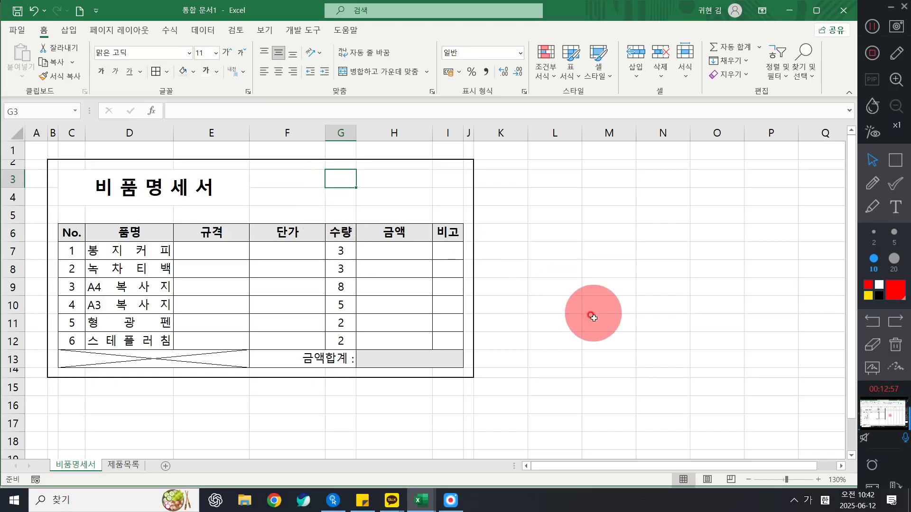
click(553, 404)
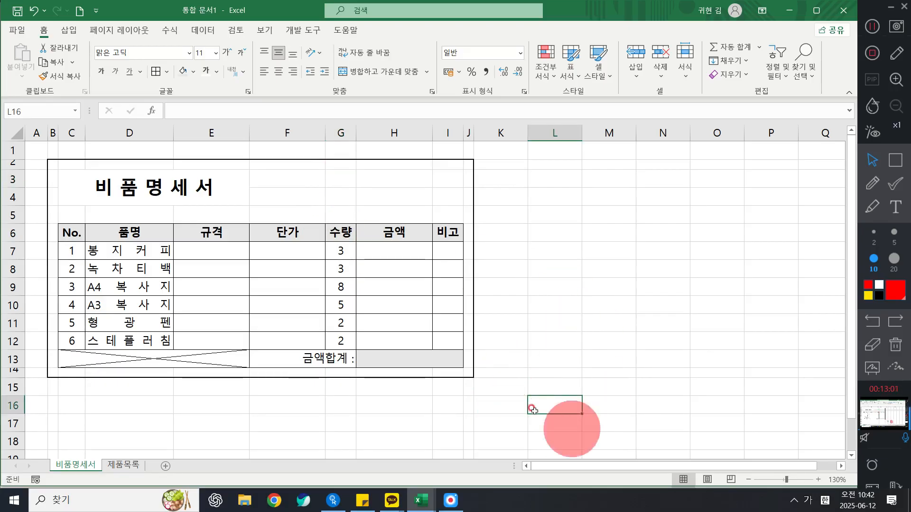
scroll(563, 395, down, 1)
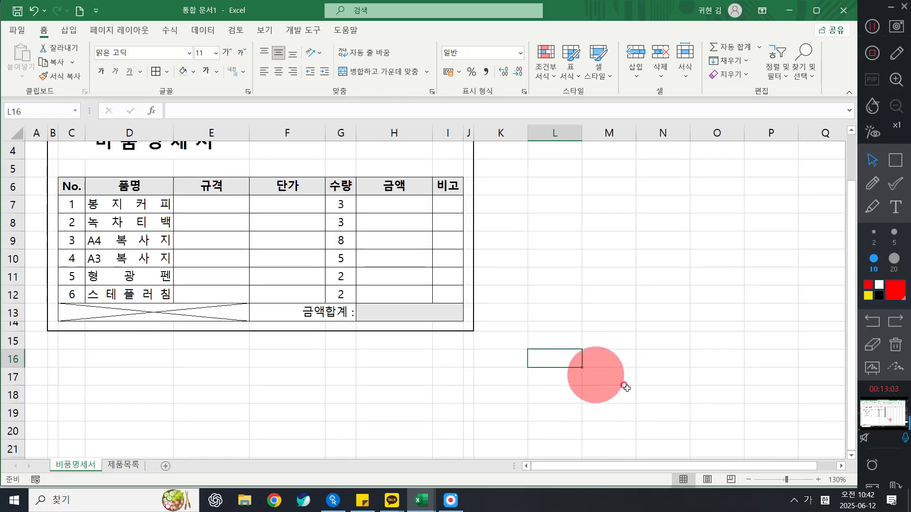
click(595, 379)
click(557, 349)
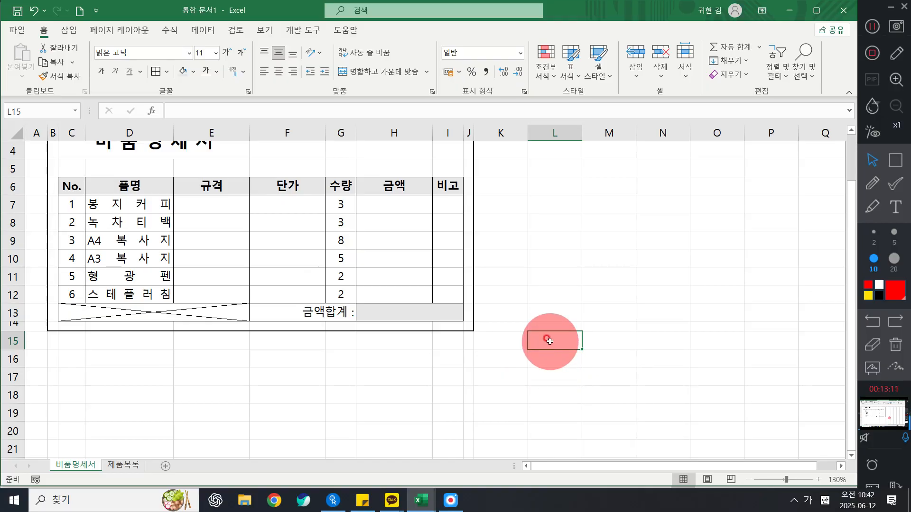
mouse_move(552, 341)
mouse_down()
mouse_move(711, 371)
mouse_move(707, 360)
mouse_up()
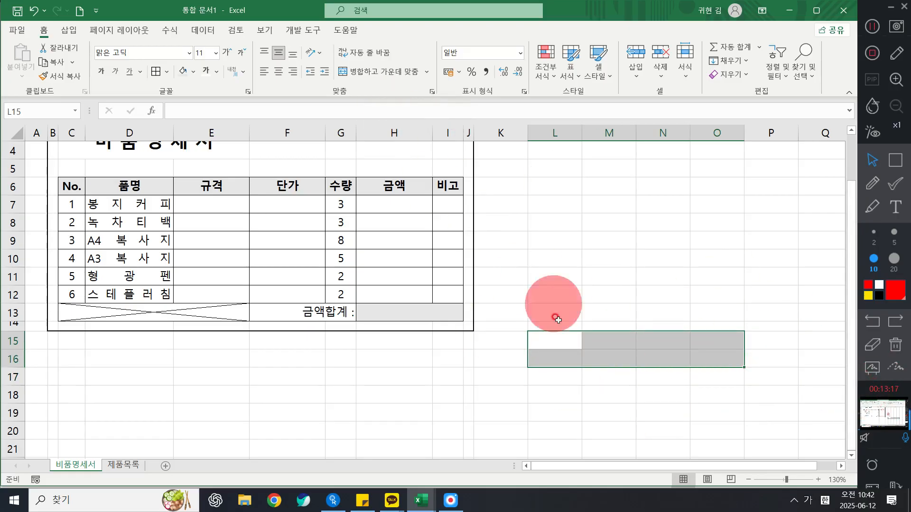
drag(555, 339, 703, 366)
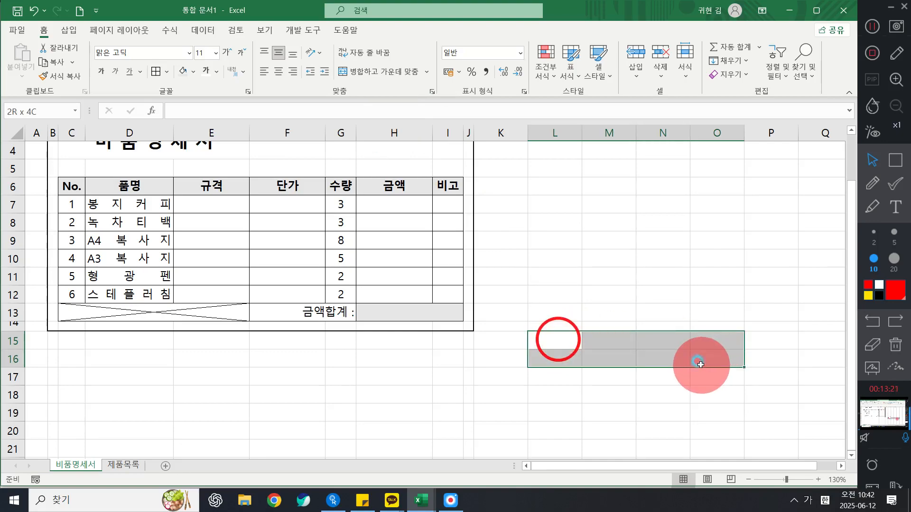
drag(700, 364, 700, 364)
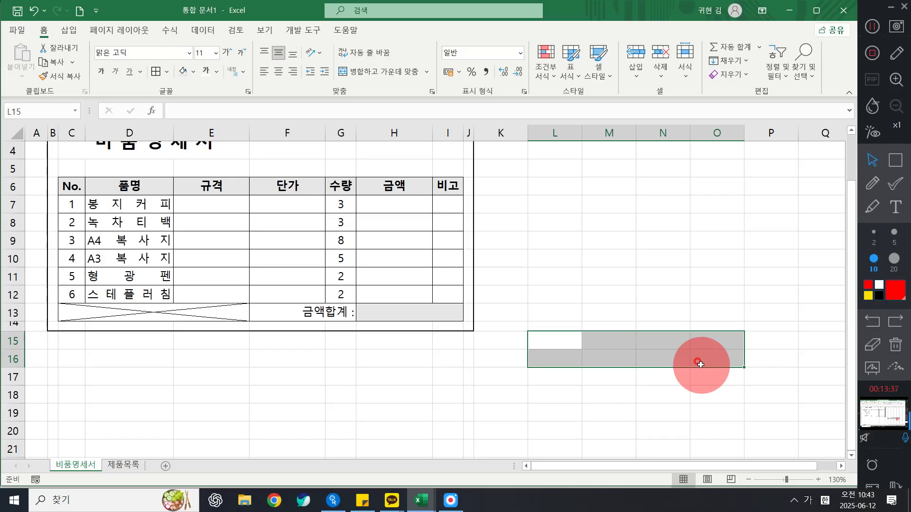
click(172, 73)
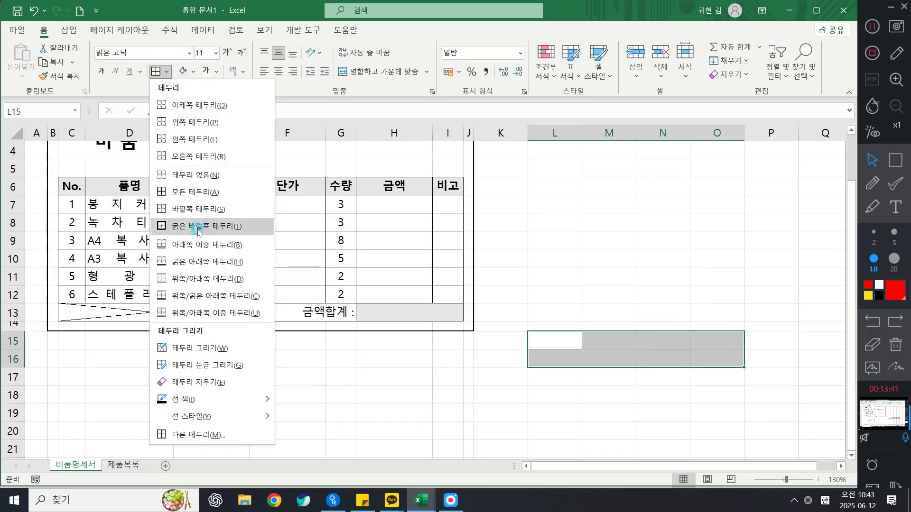
click(193, 194)
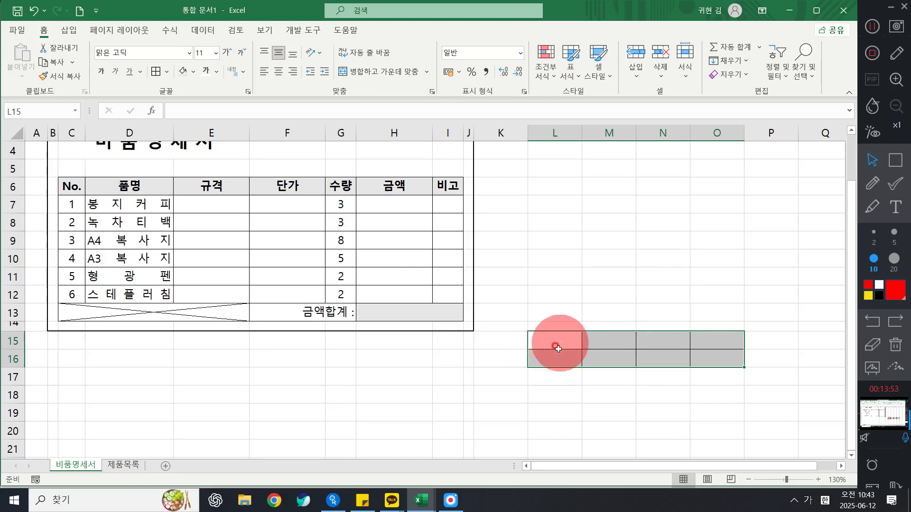
Step: Merge and center cells L15:L16 in the bordered grid
drag(555, 346, 559, 352)
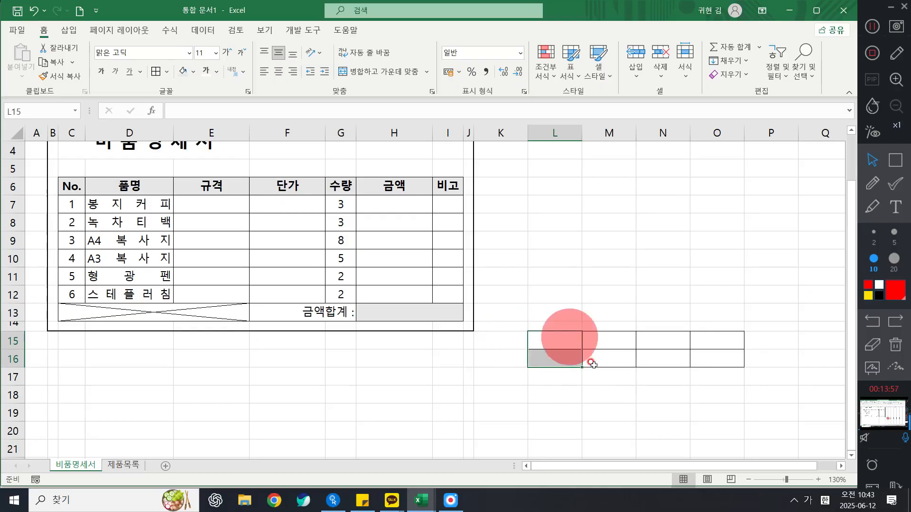
click(391, 73)
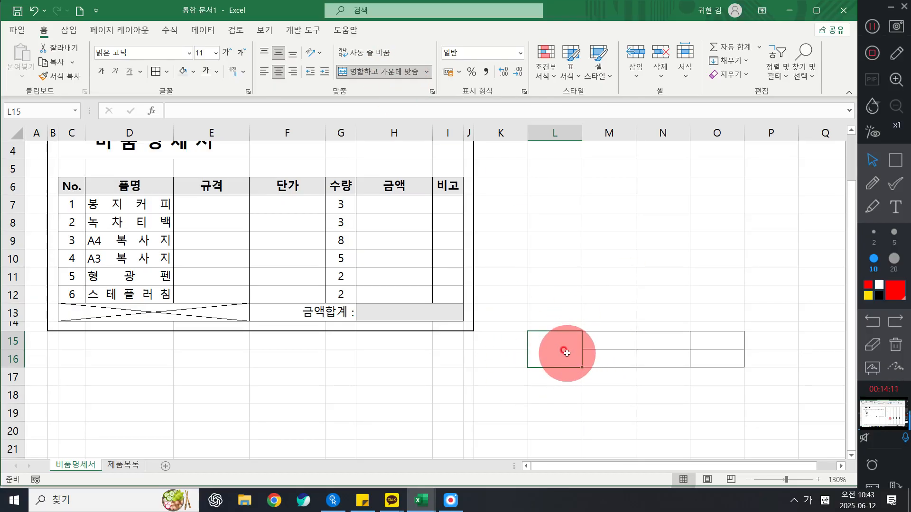
Step: Enter 결 and 재 on two lines in the merged cell L15
text(결)
key(alt+Return)
text(재)
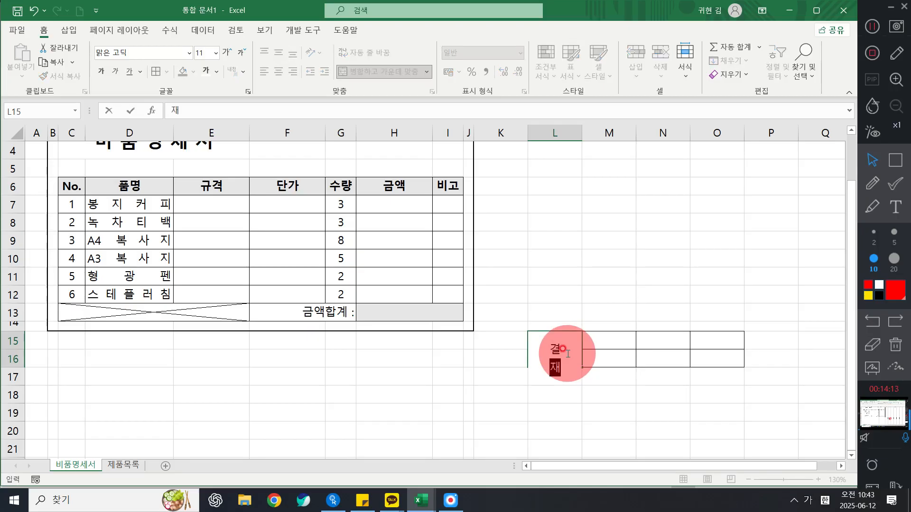
key(Tab)
Step: Enter the approver titles 과장, 부장 and 팀장 in cells M15, N15 and O15
key(Up)
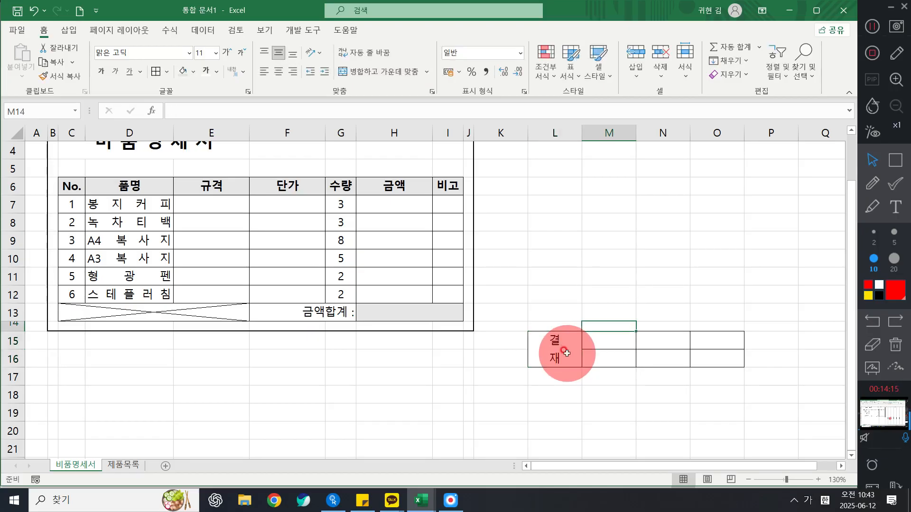
key(Down)
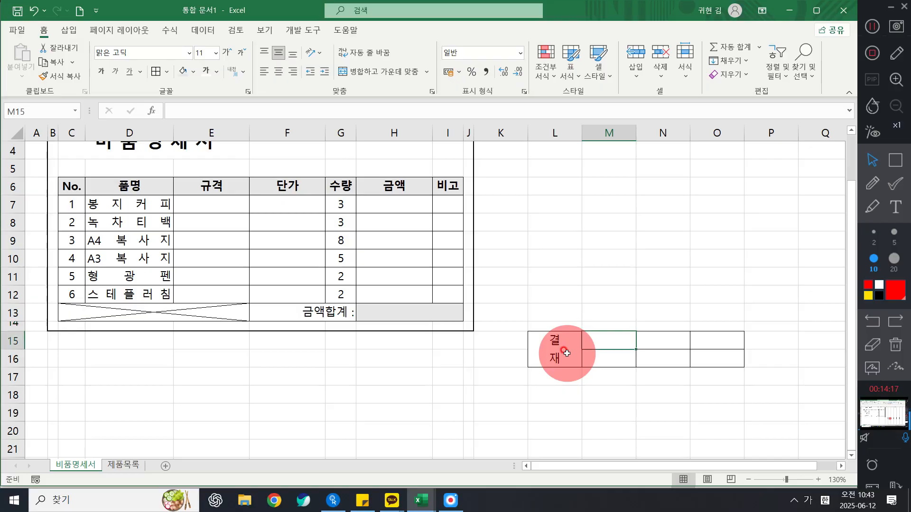
text(고자)
key(BackSpace)
key(BackSpace)
text(과장)
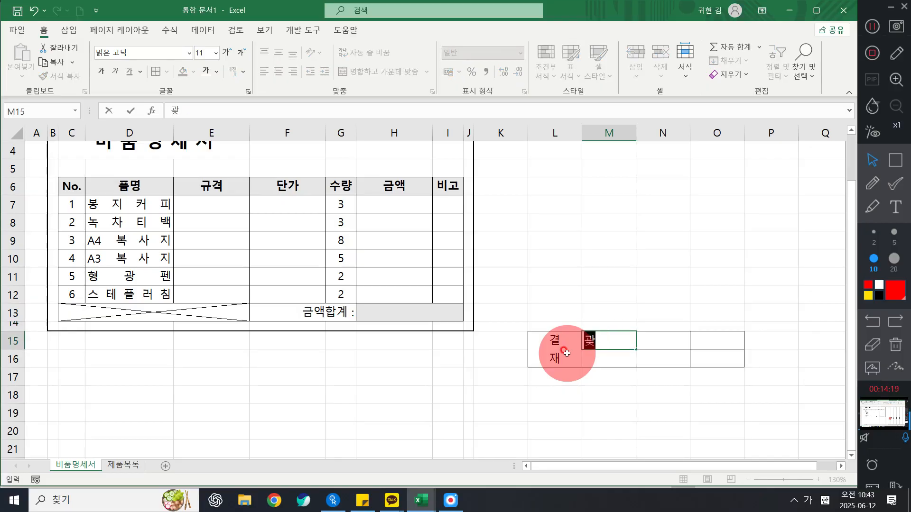
key(Tab)
text(부장)
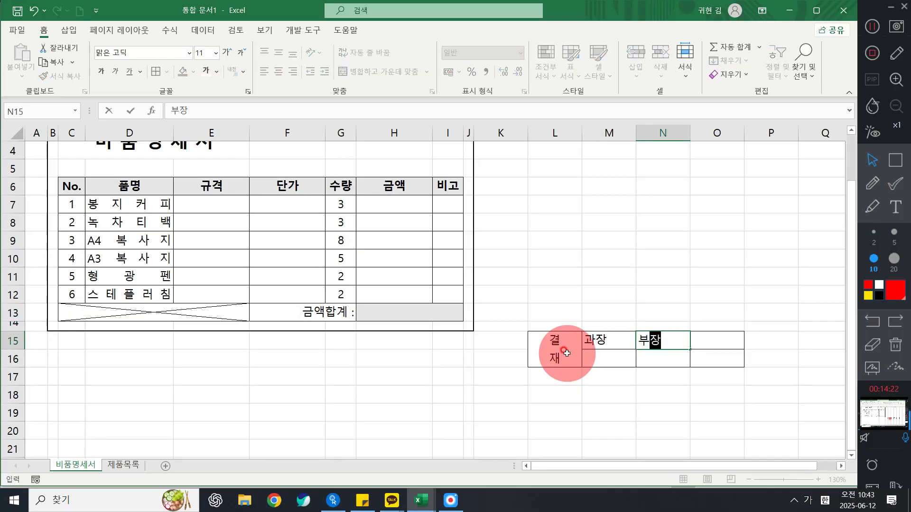
key(Tab)
text(팀장)
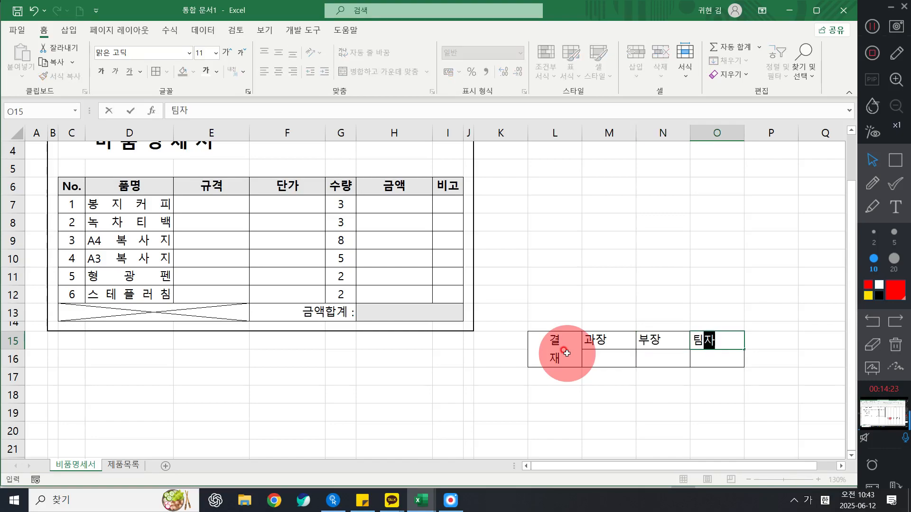
key(Return)
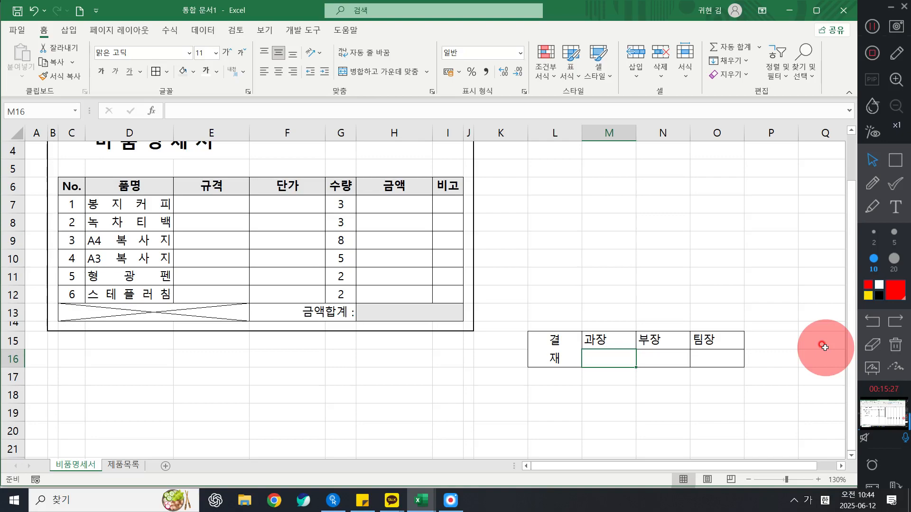
Step: Narrow column L, which holds the 결재 label, to about half its width
click(666, 311)
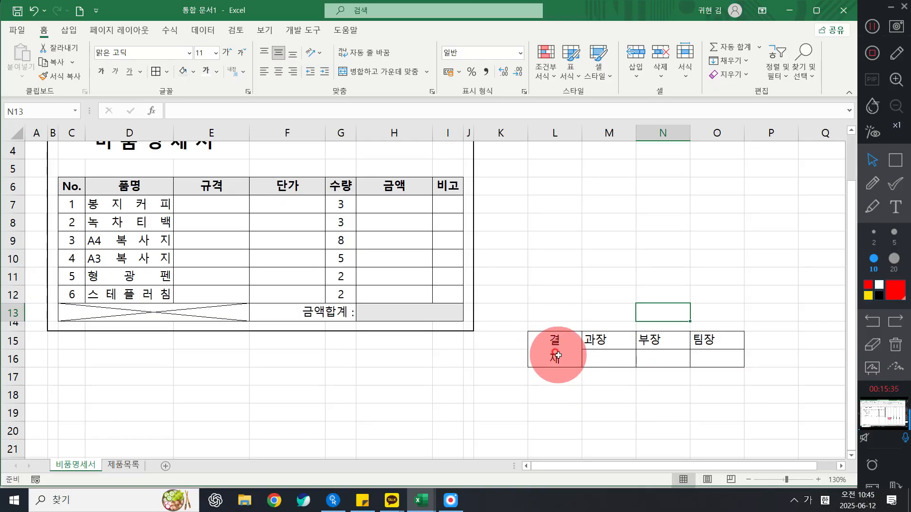
click(550, 132)
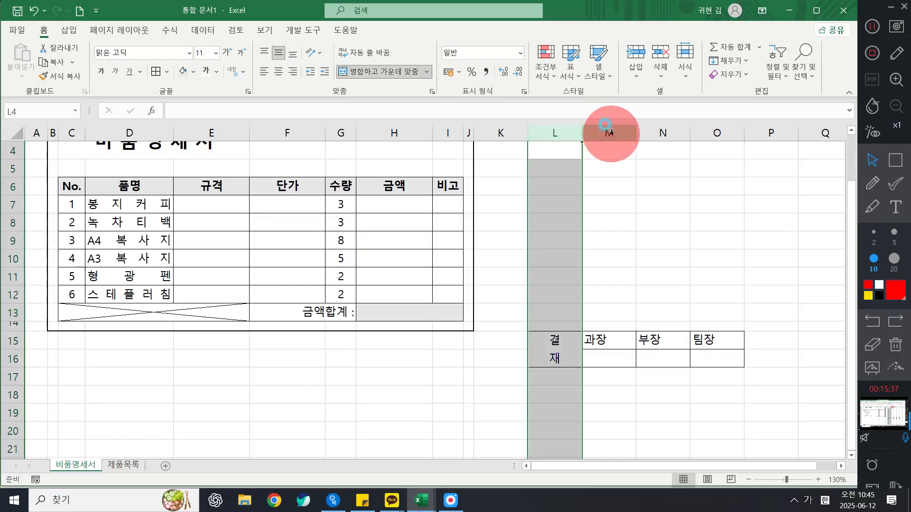
click(611, 132)
click(571, 134)
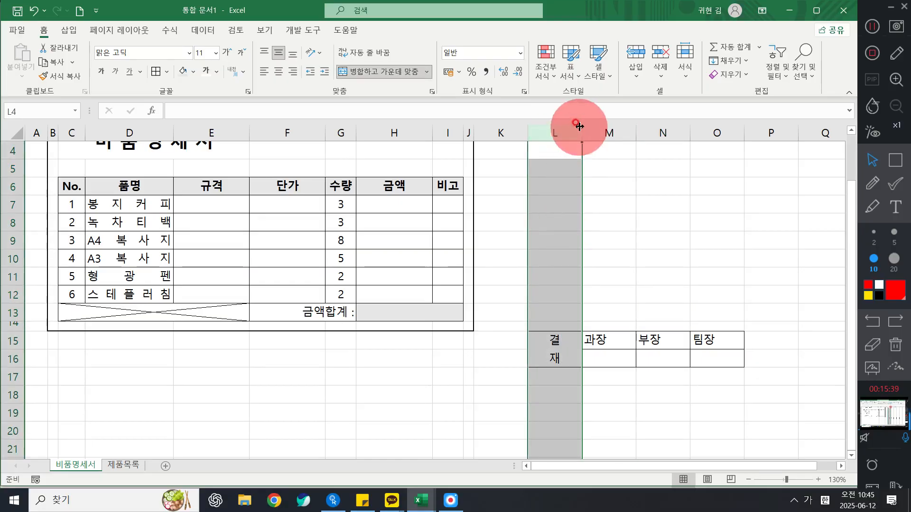
drag(583, 132, 554, 134)
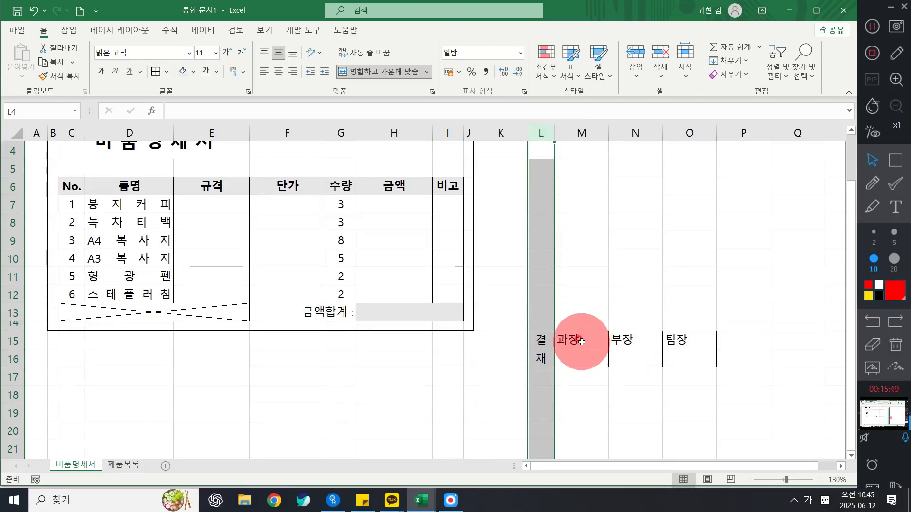
Step: Center the approver titles 과장, 부장 and 팀장 horizontally in cells M15:O15
drag(582, 342, 691, 362)
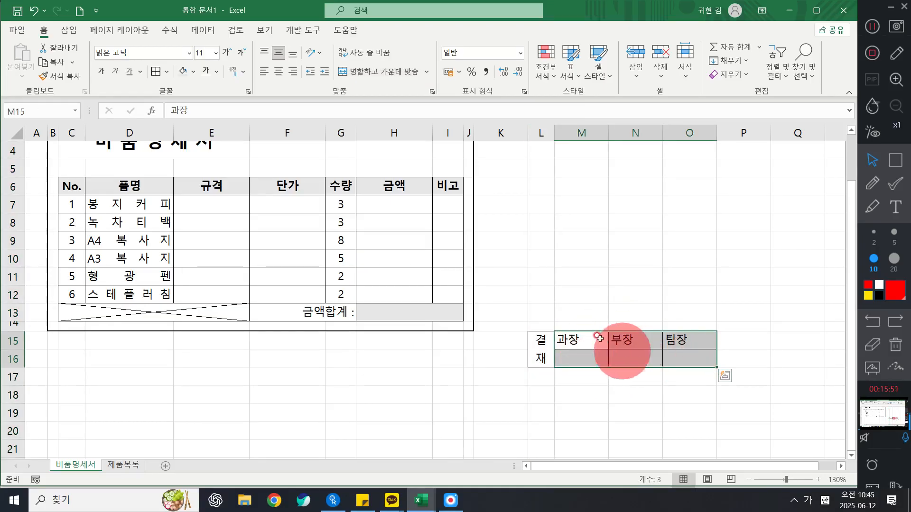
click(574, 340)
drag(574, 340, 691, 339)
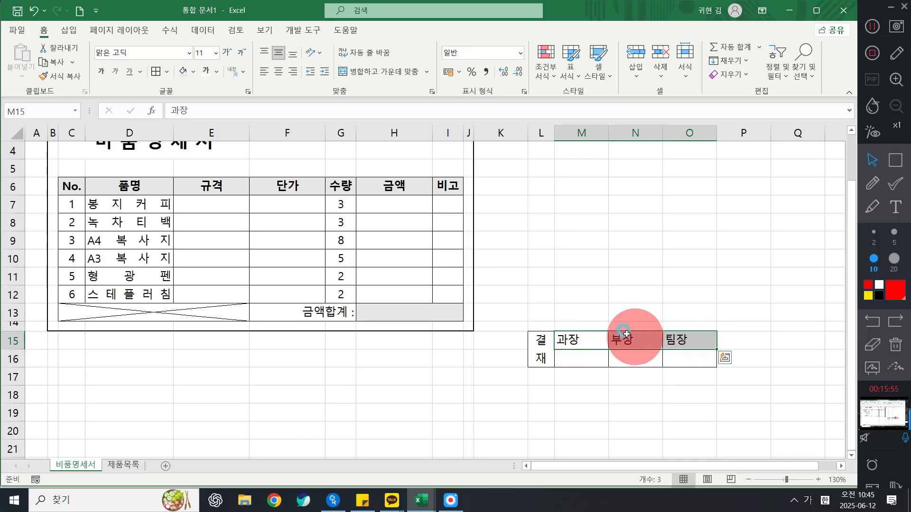
drag(586, 339, 689, 337)
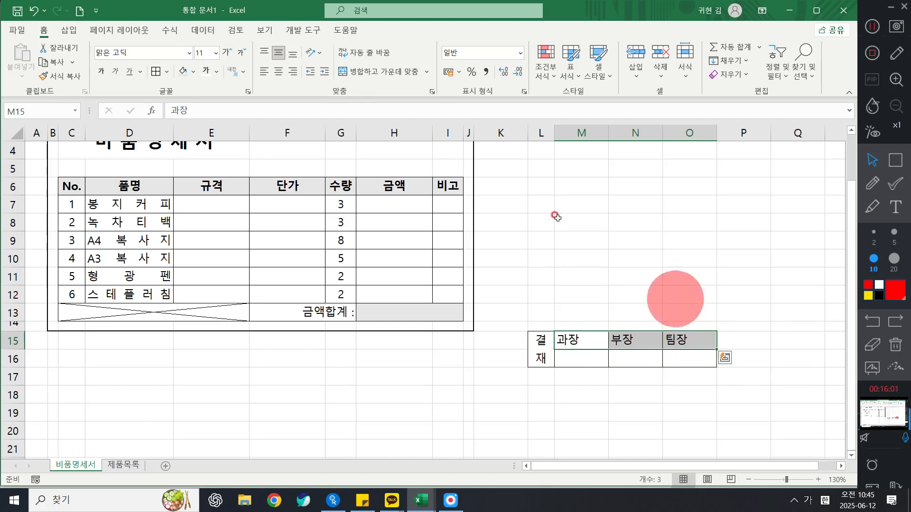
click(278, 71)
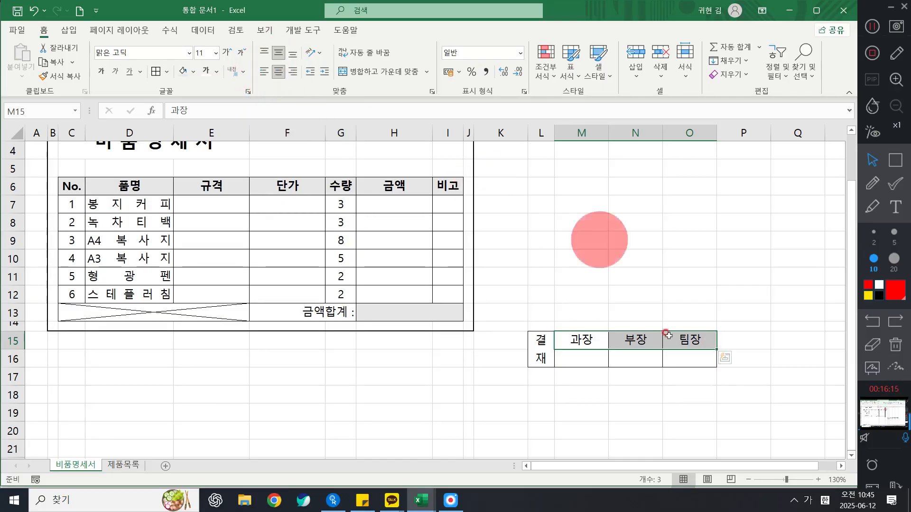
Step: Increase the height of row 16 to a little over double for the signature spaces
click(575, 358)
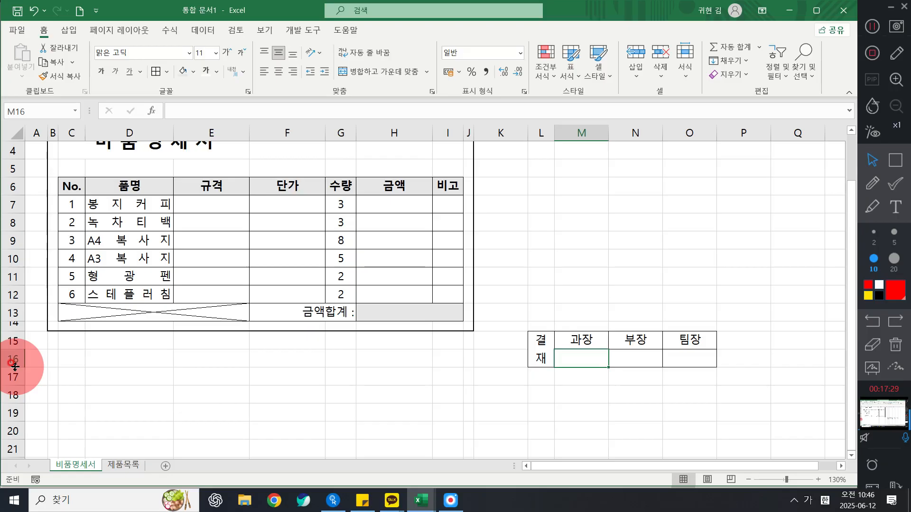
drag(15, 367, 9, 390)
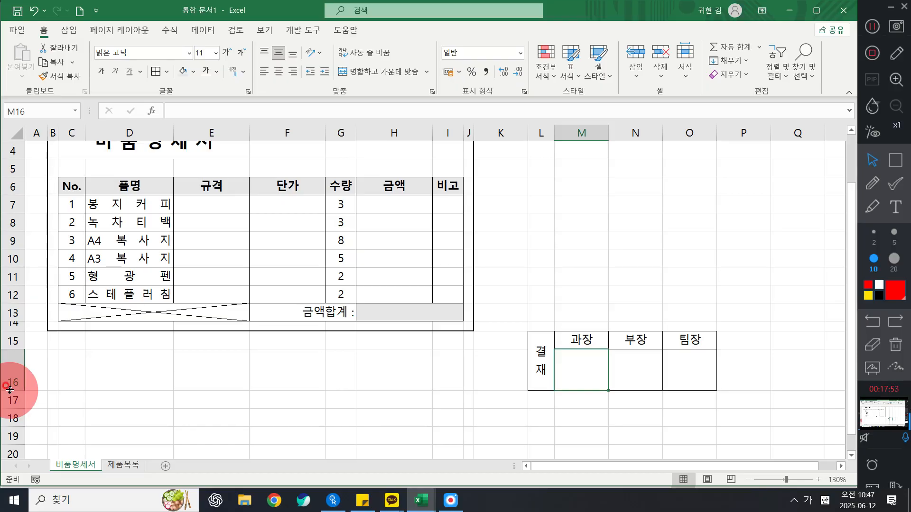
click(676, 376)
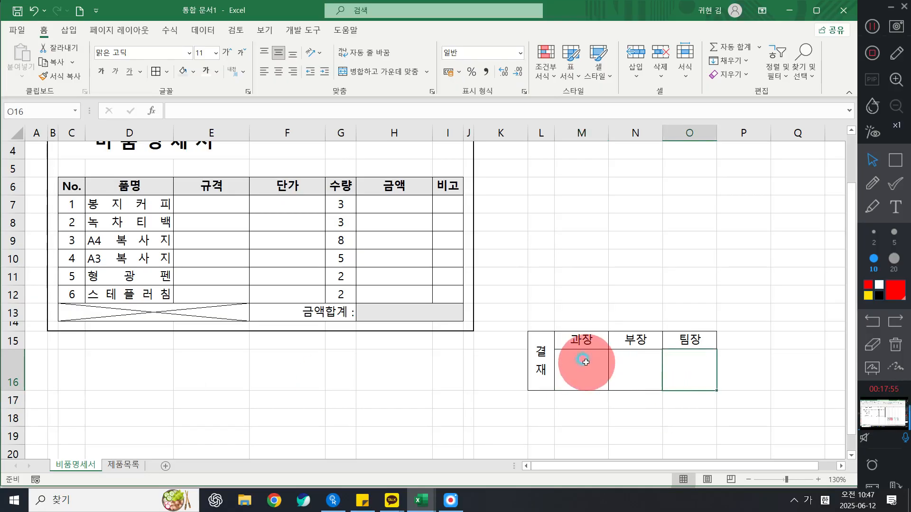
Step: Fill the 결재, 과장, 부장 and 팀장 label cells with the light gray used in the statement's header row
click(545, 361)
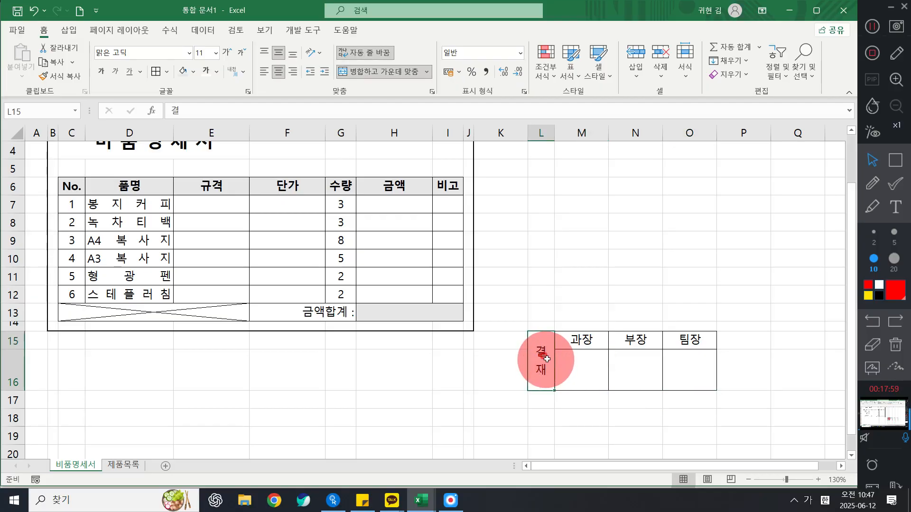
click(548, 357)
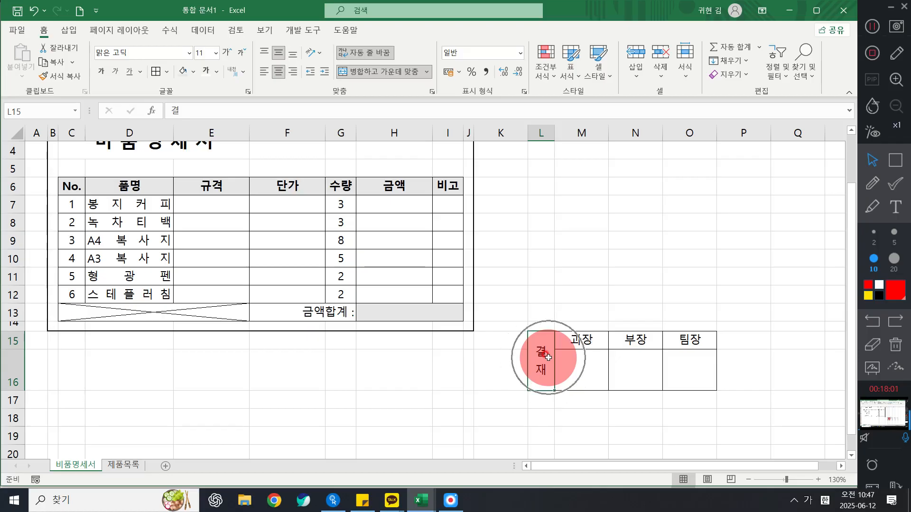
ctrl+click(581, 339)
ctrl+click(616, 341)
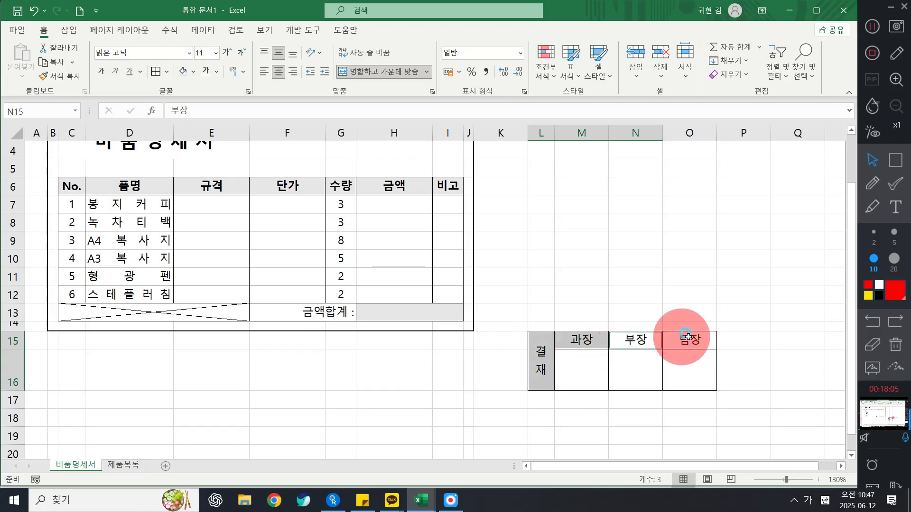
ctrl+click(688, 336)
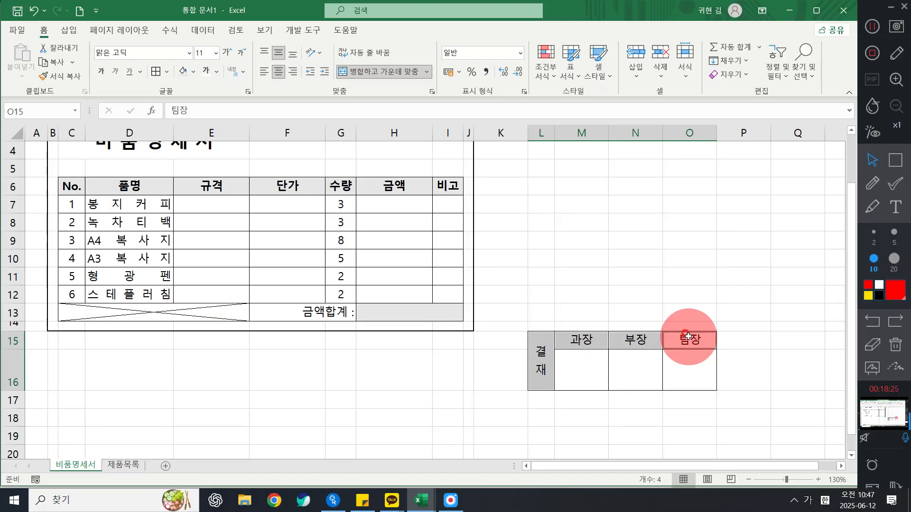
click(185, 72)
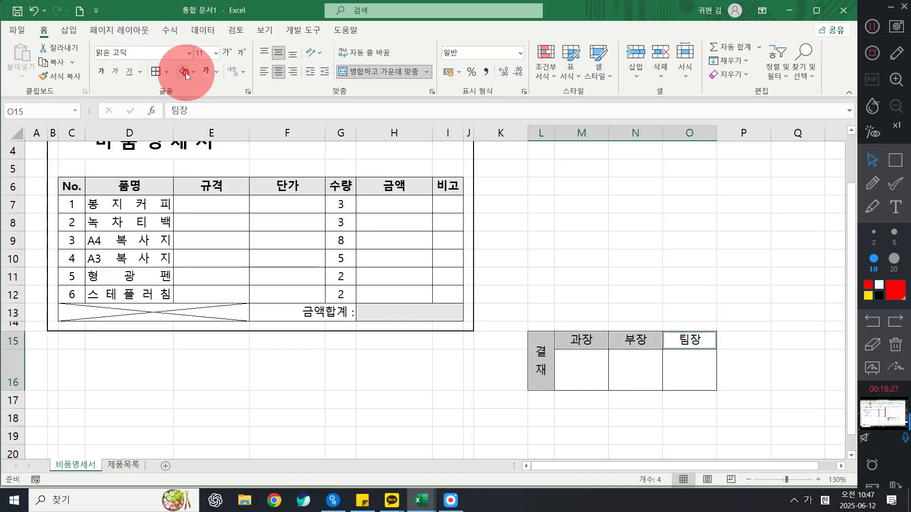
click(194, 72)
click(204, 100)
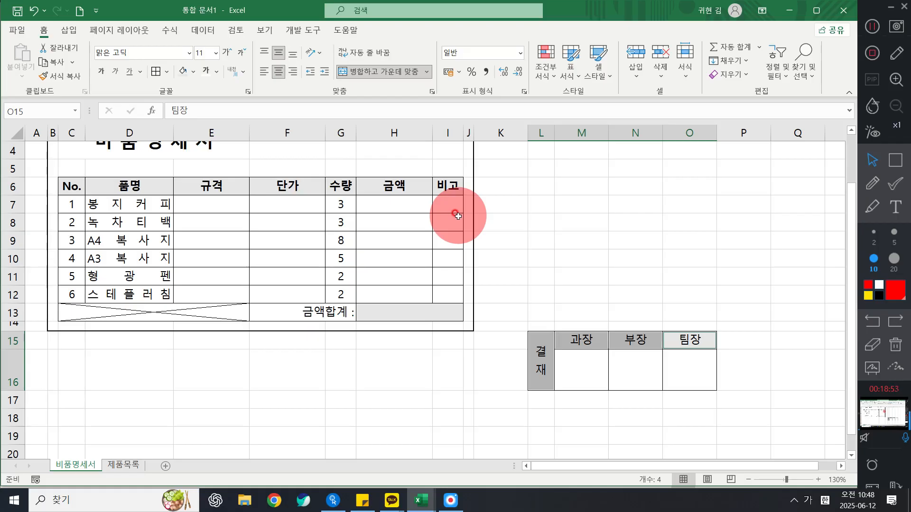
click(192, 71)
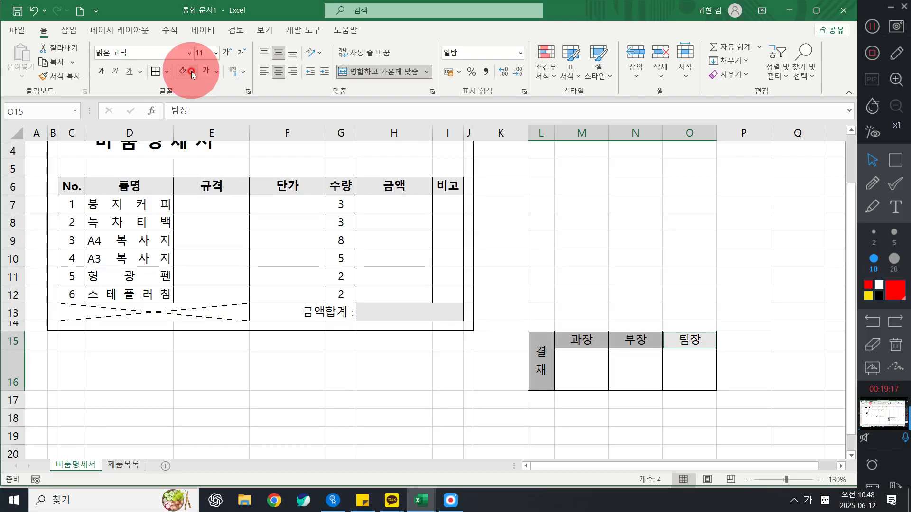
scroll(660, 321, up, 1)
click(636, 287)
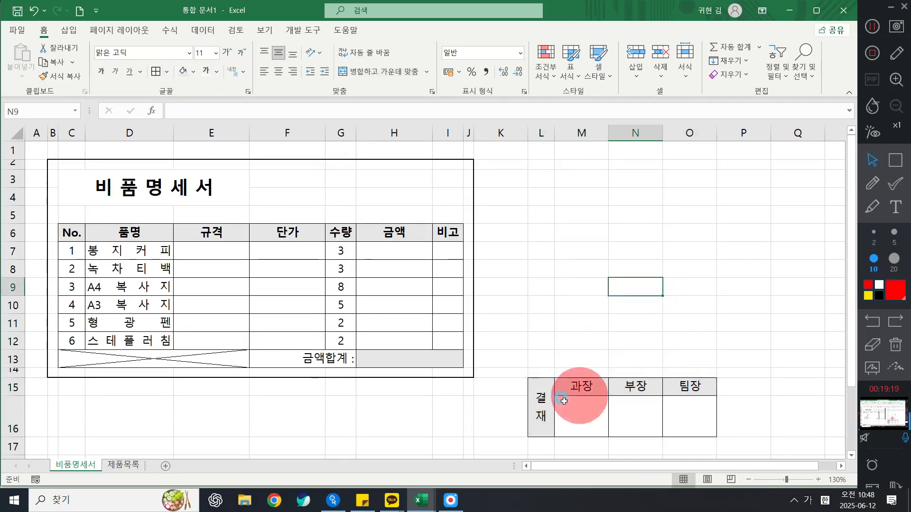
Step: Select the 결재 box L15:O16 and write the on-screen note "Ctrl + C 복사하기" above it
drag(540, 398, 684, 392)
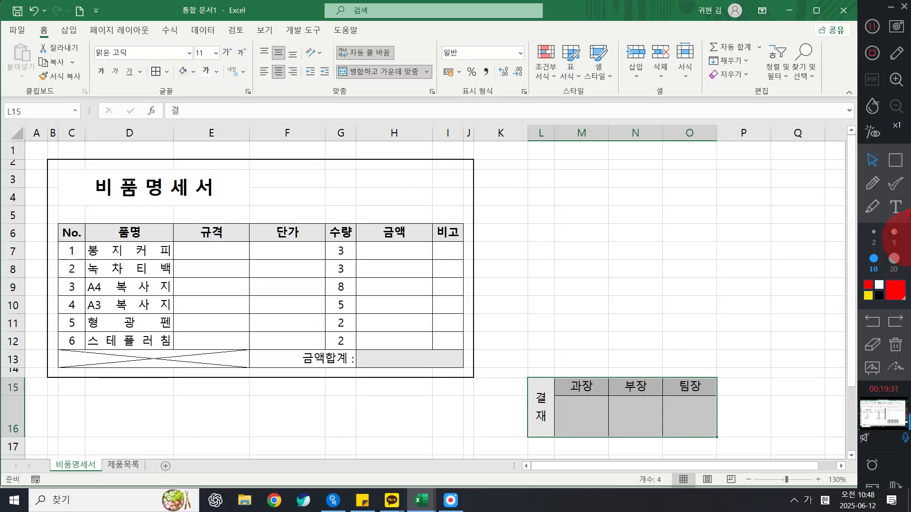
click(897, 205)
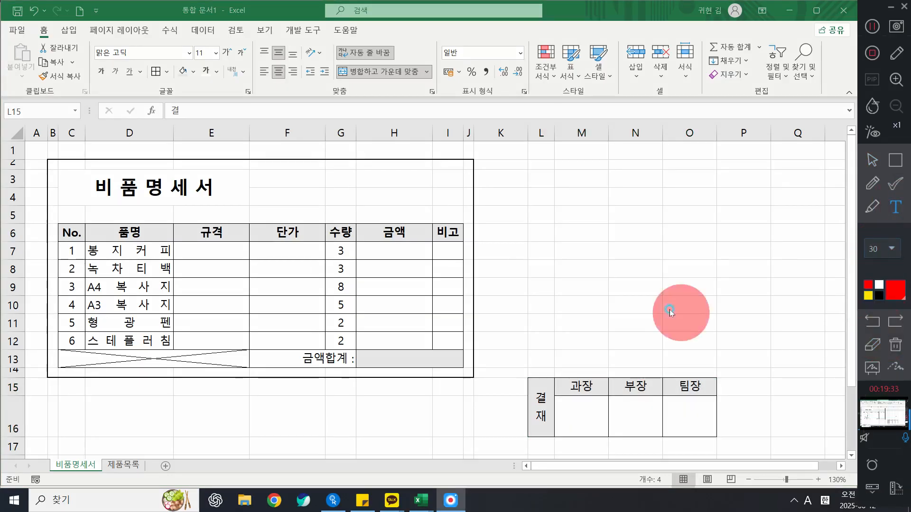
click(485, 252)
text(Ctrkl)
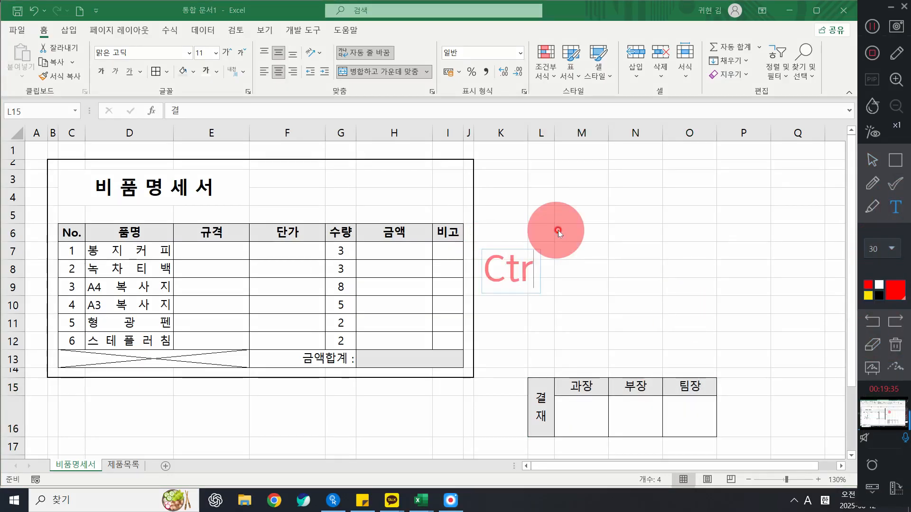
key(BackSpace)
key(BackSpace)
text(l +)
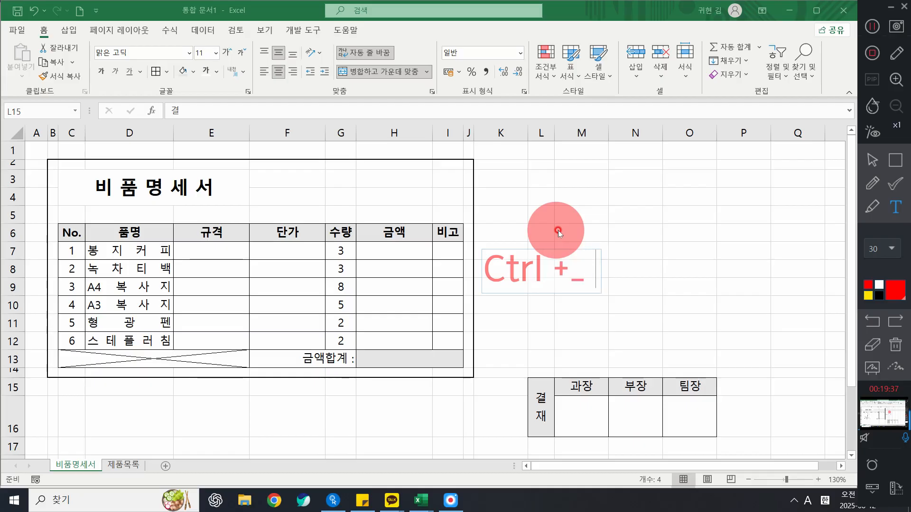
text( C)
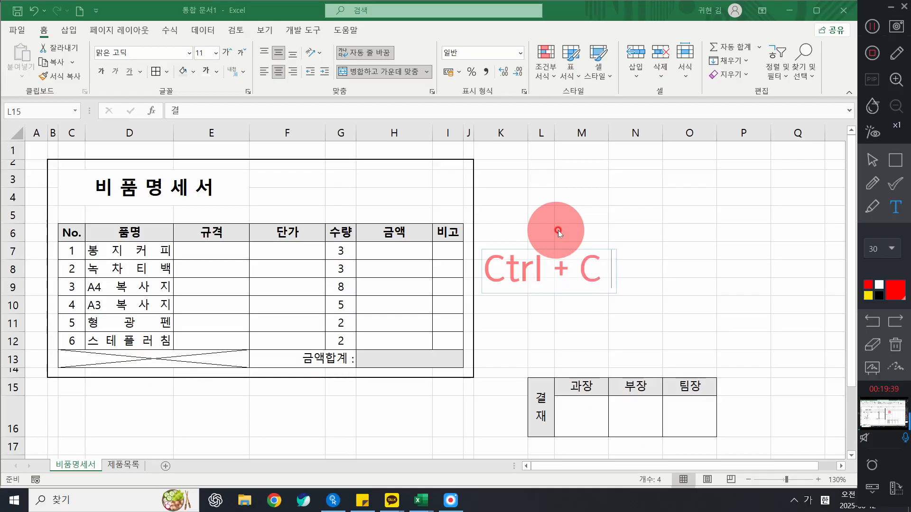
key(Hangul)
text(복사하기)
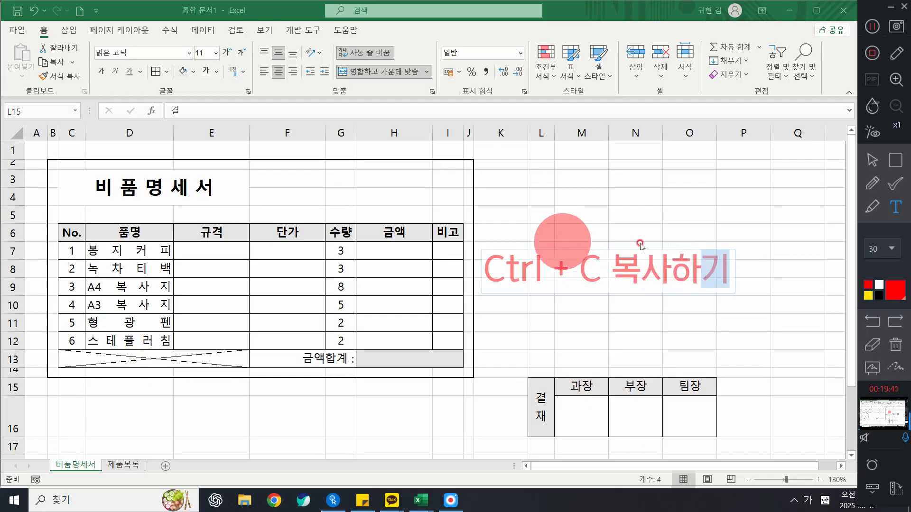
click(871, 161)
Step: Copy the 결재 box L15:O16 and clear the red note from the screen
click(586, 400)
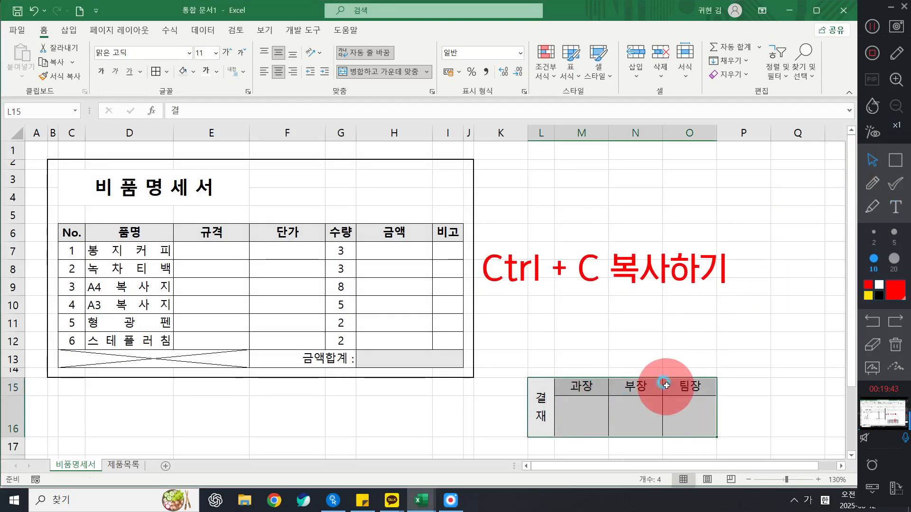
key(ctrl+c)
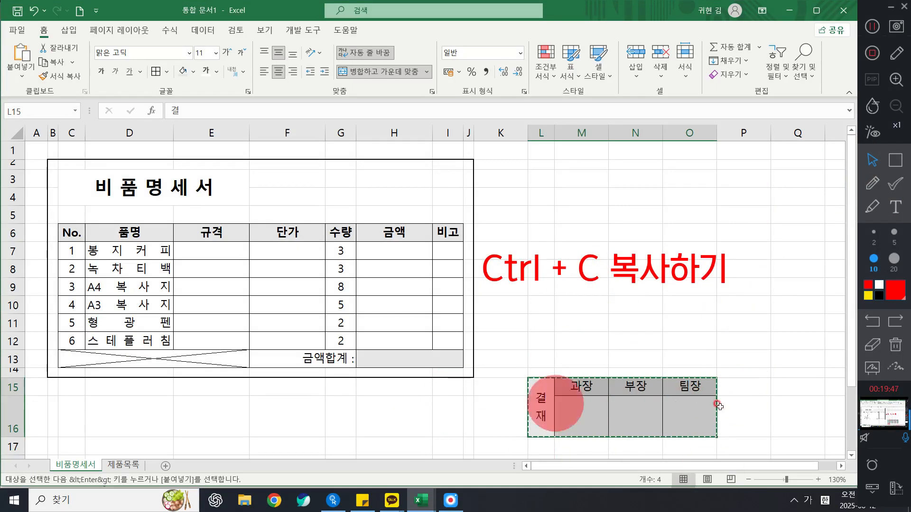
click(284, 175)
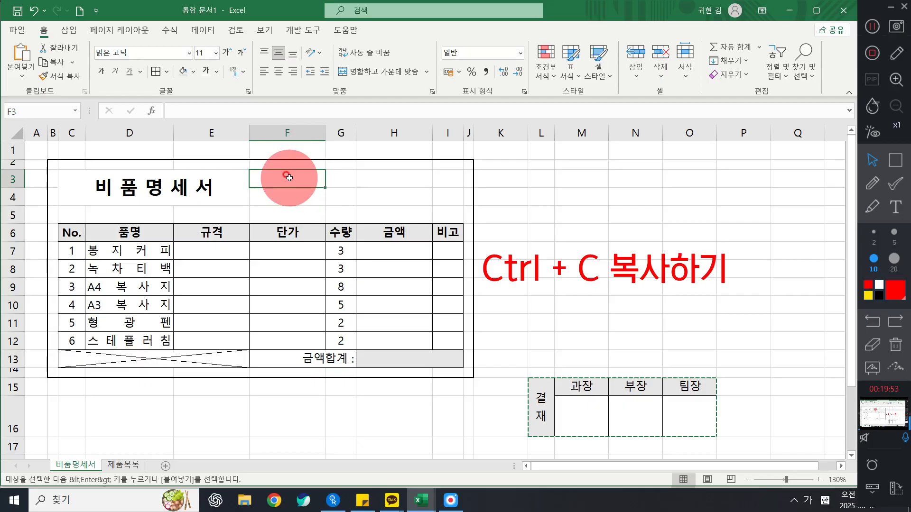
drag(546, 407, 690, 403)
click(734, 323)
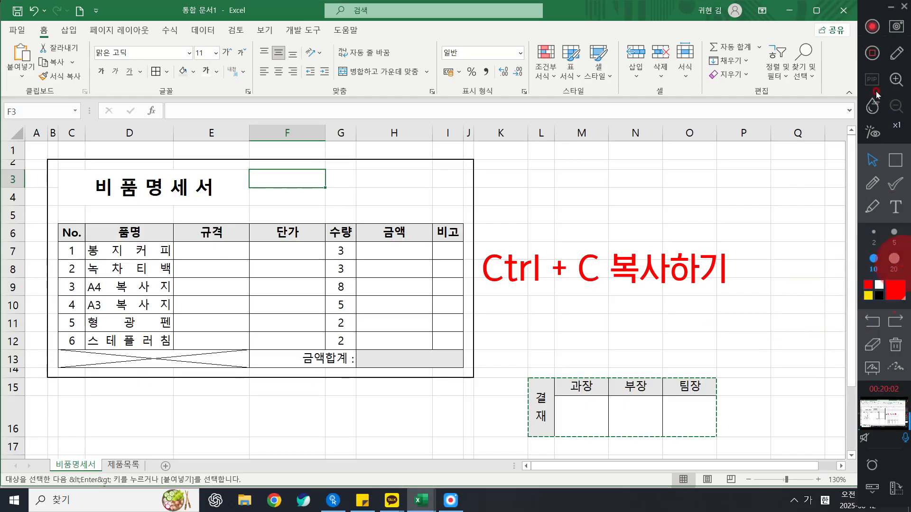
click(872, 27)
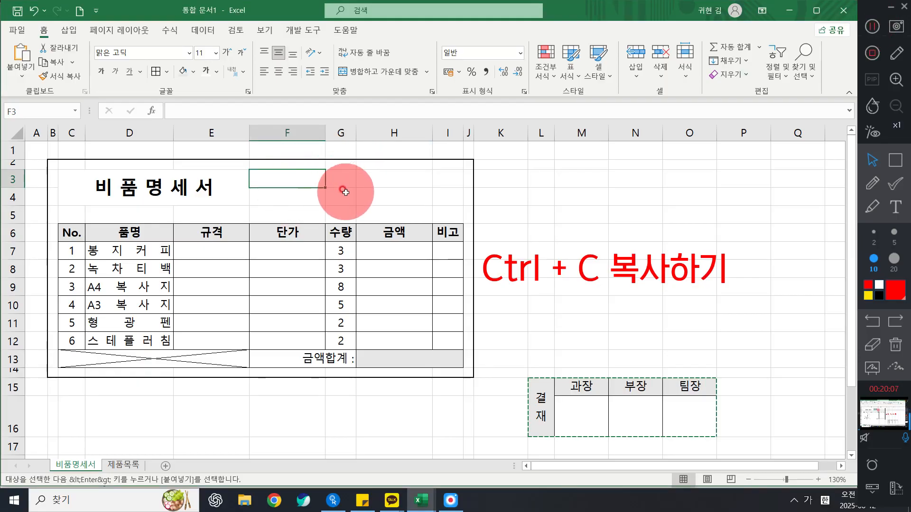
click(892, 344)
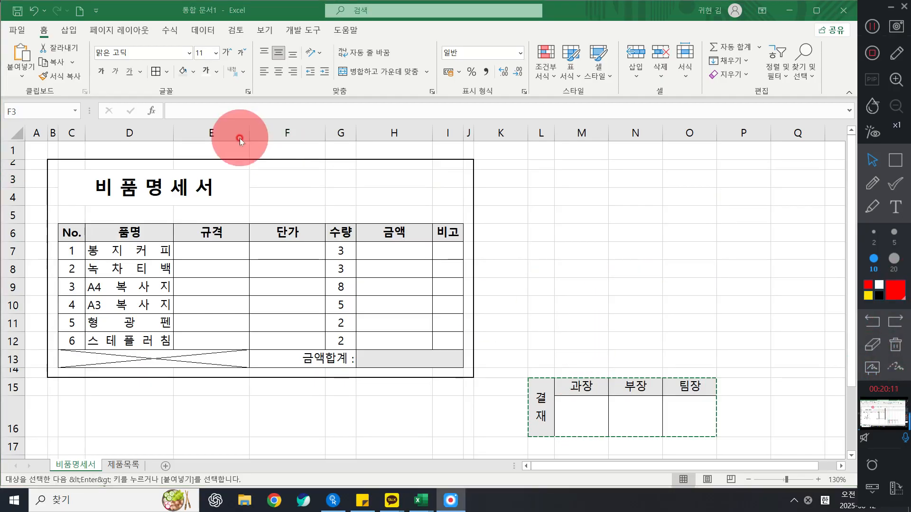
Step: Try pasting the copied 결재 box as ordinary cells at F3, and undo the paste
click(290, 180)
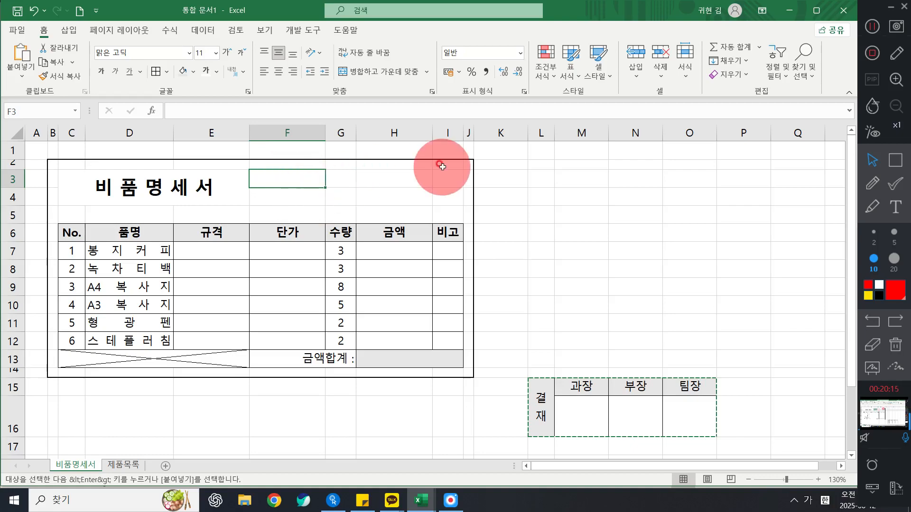
key(ctrl+v)
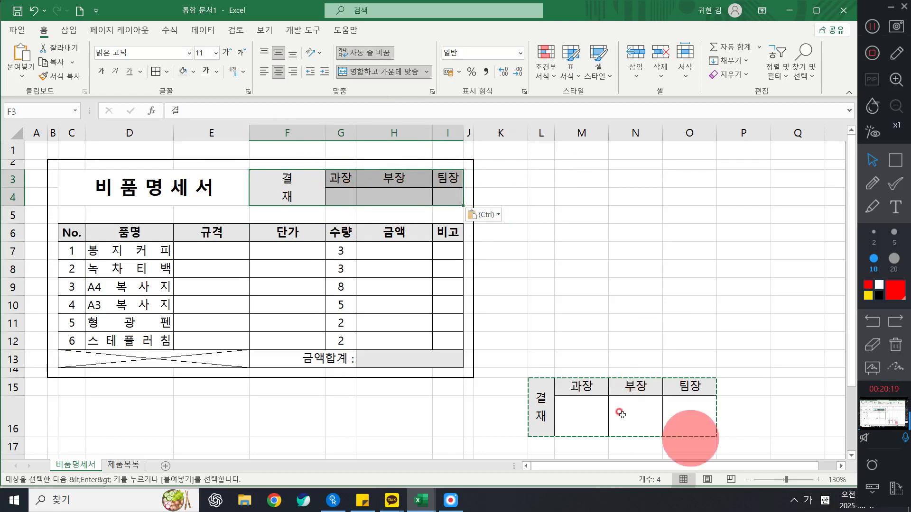
key(ctrl+z)
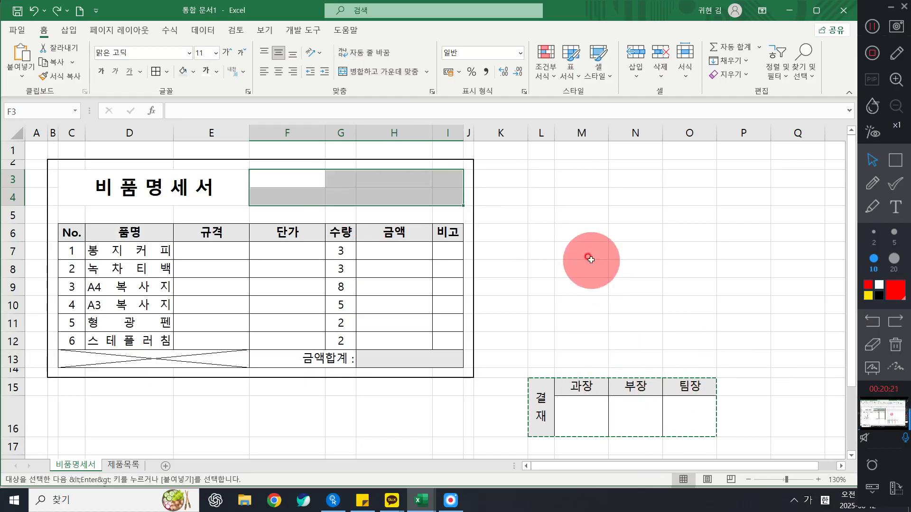
Step: Paste the copied 결재 box at F3 as a linked picture (연결된 그림)
click(301, 173)
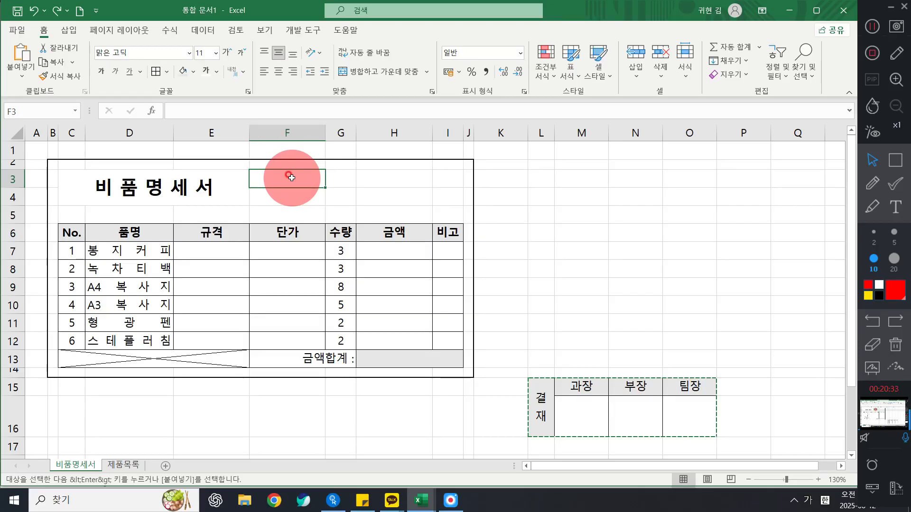
click(22, 76)
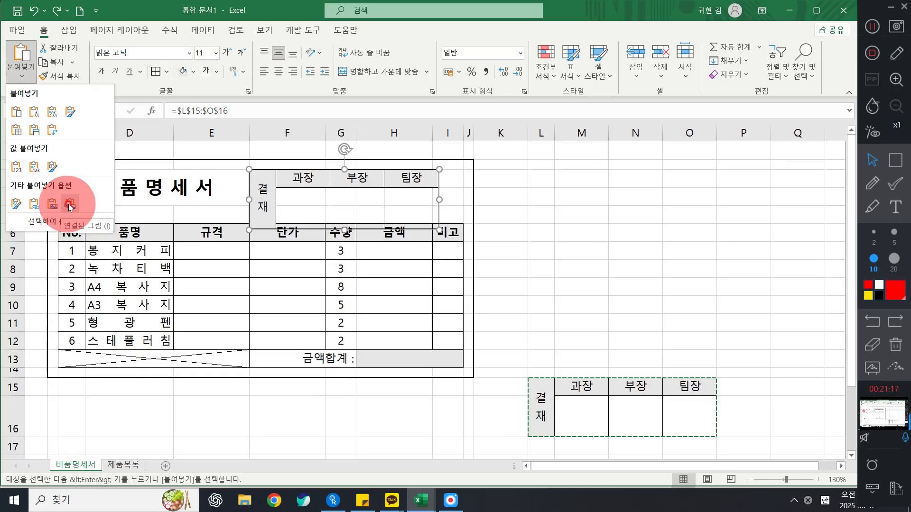
click(69, 205)
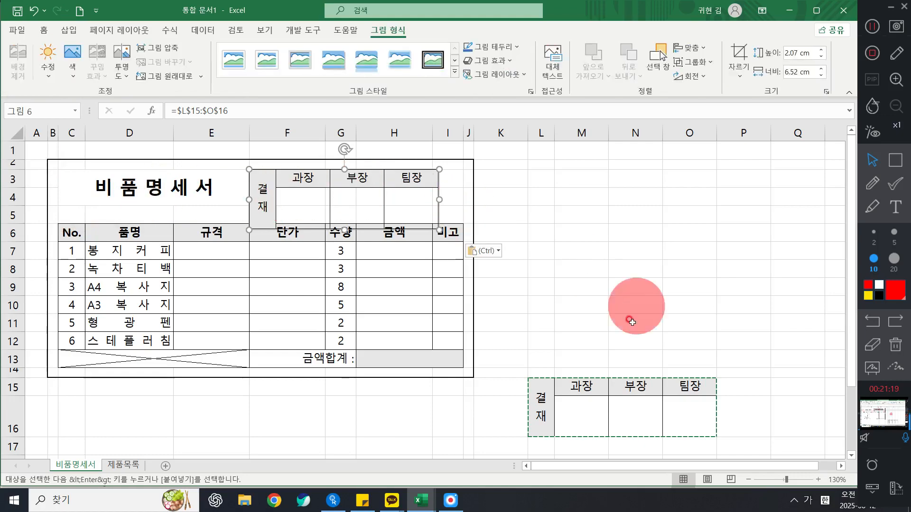
Step: Mark the original 결재 box with red pen strokes and an arrow to the linked picture, and erase all the annotations
click(872, 183)
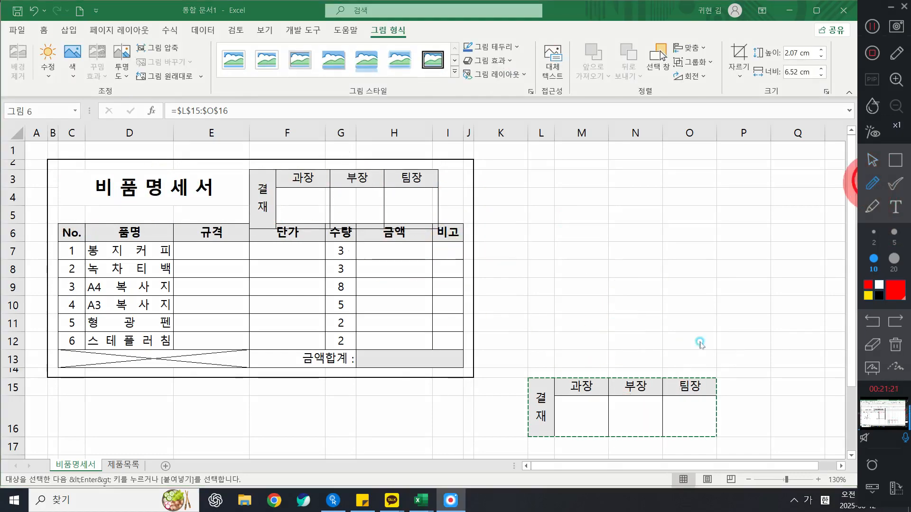
drag(523, 359, 596, 327)
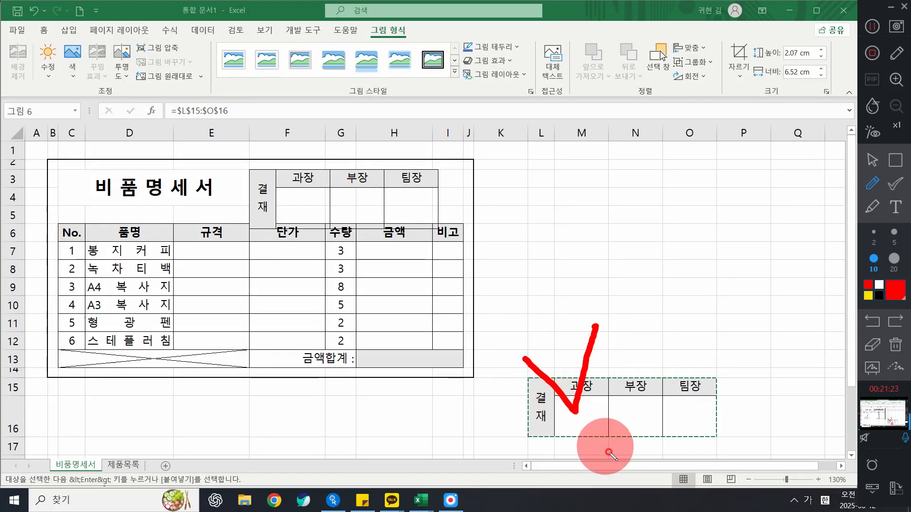
mouse_move(292, 140)
mouse_down()
mouse_move(330, 192)
mouse_move(338, 139)
mouse_up()
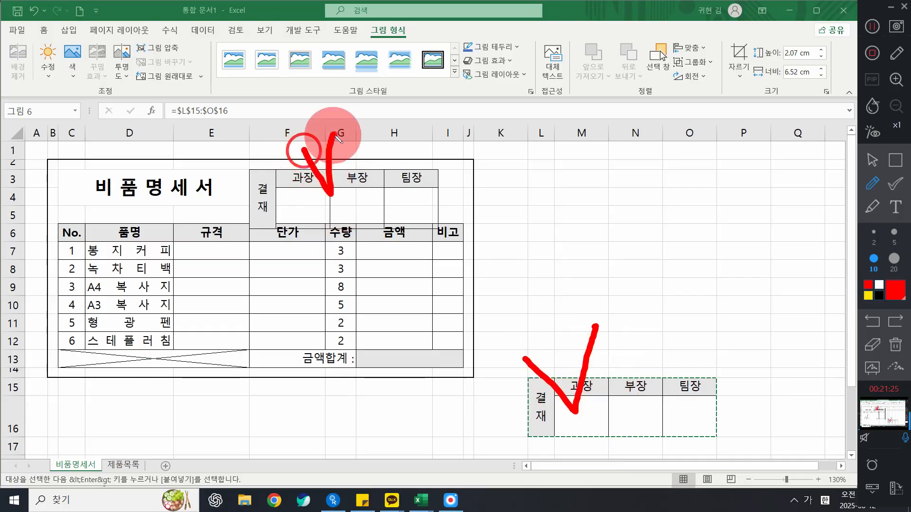
key(ctrl+z)
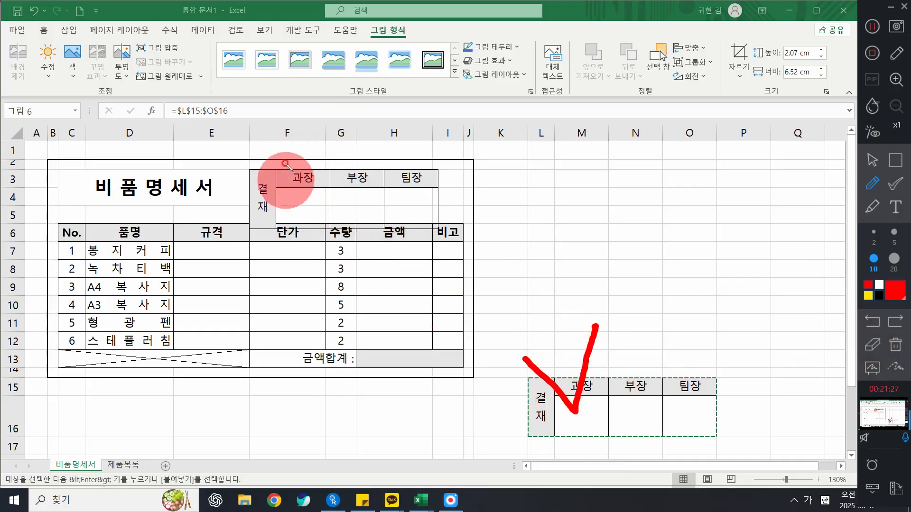
drag(286, 152, 323, 144)
key(ctrl+z)
drag(662, 429, 505, 364)
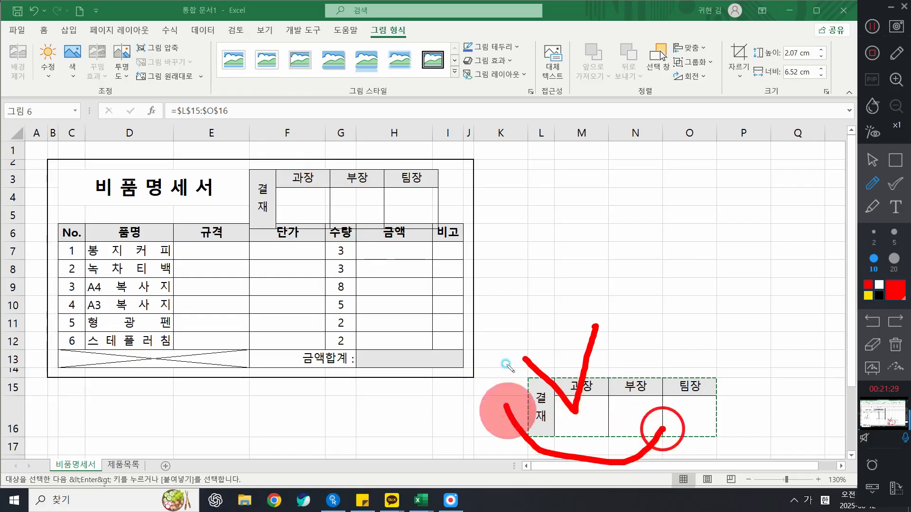
mouse_move(508, 411)
mouse_down()
mouse_move(647, 464)
mouse_move(574, 332)
mouse_move(549, 463)
mouse_move(622, 315)
mouse_up()
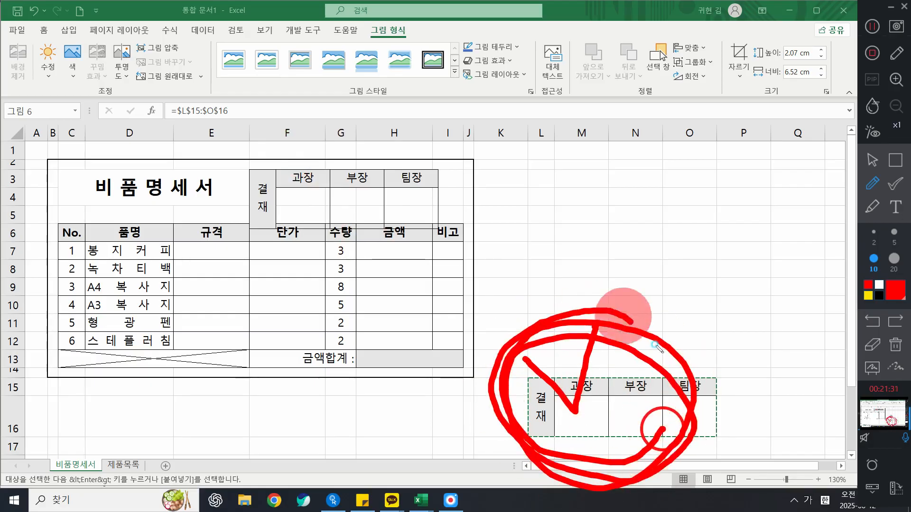
drag(672, 395, 650, 411)
mouse_move(606, 423)
mouse_down()
mouse_move(539, 210)
mouse_move(520, 195)
mouse_up()
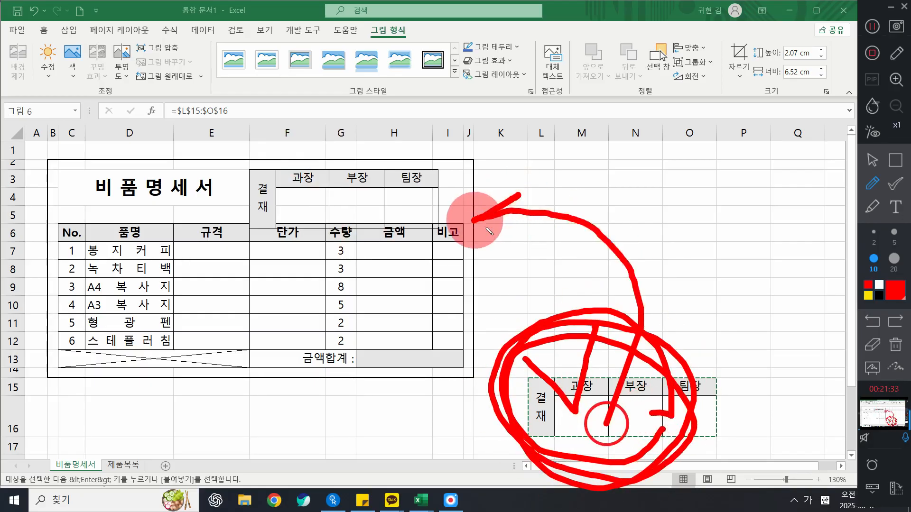
drag(488, 231, 503, 249)
click(895, 345)
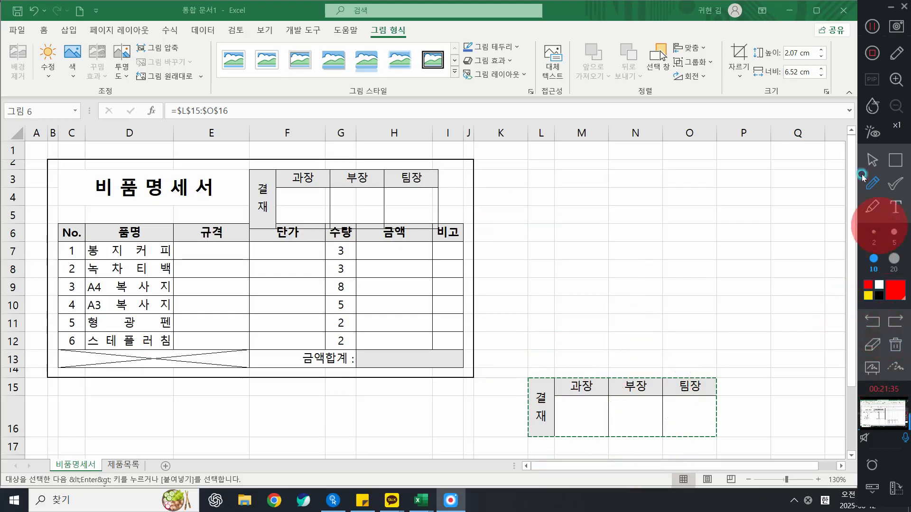
click(872, 160)
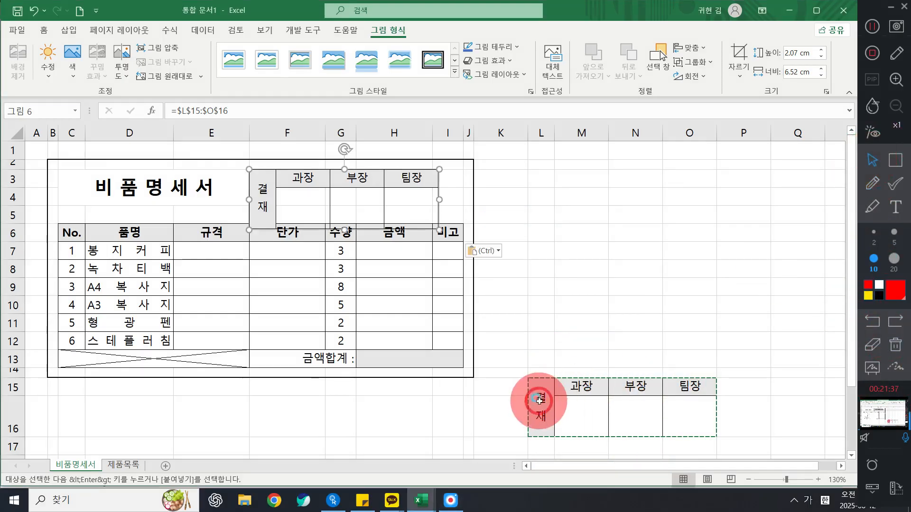
click(643, 392)
key(ctrl)
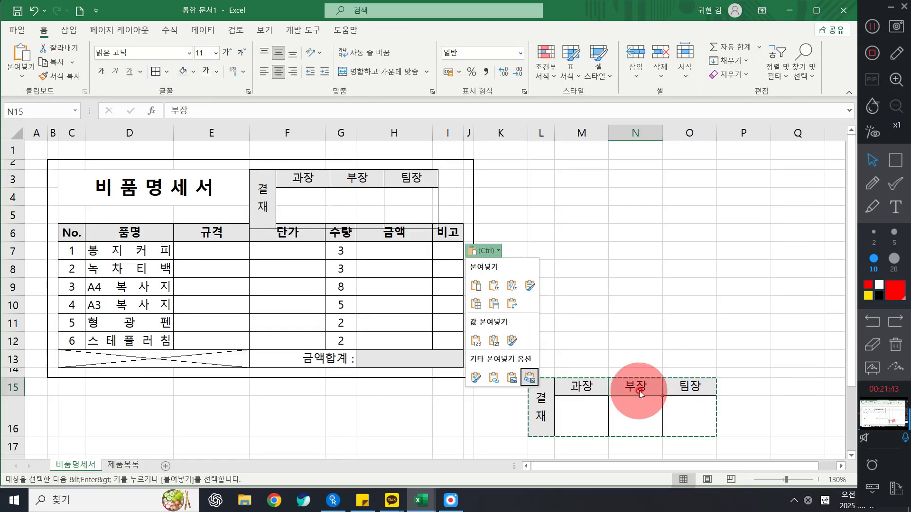
key(Return)
key(Return)
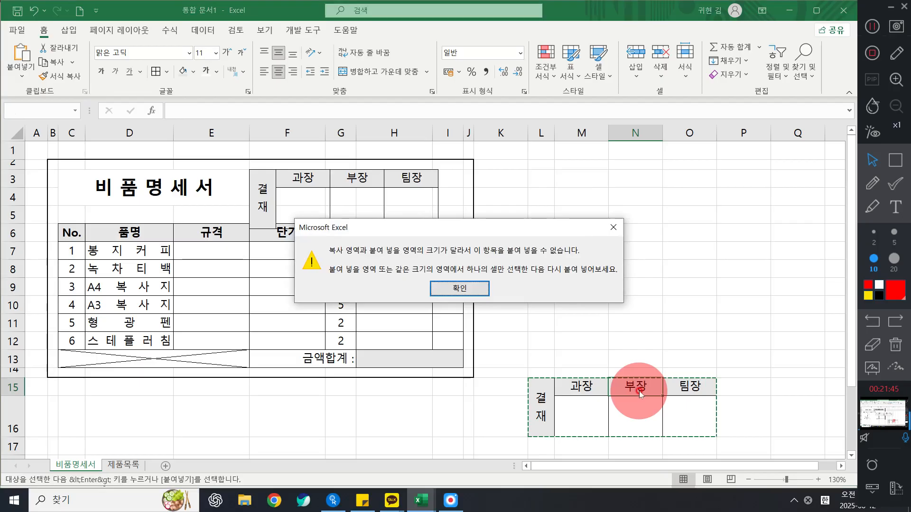
key(Return)
click(624, 305)
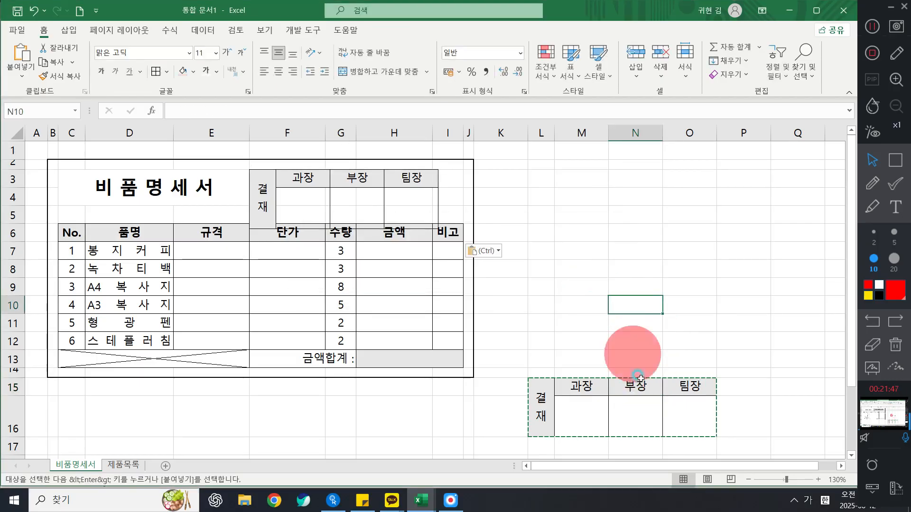
Step: Change the title in N15 to 담당 and move the linked 결재 picture over to the right edge of column I
click(636, 387)
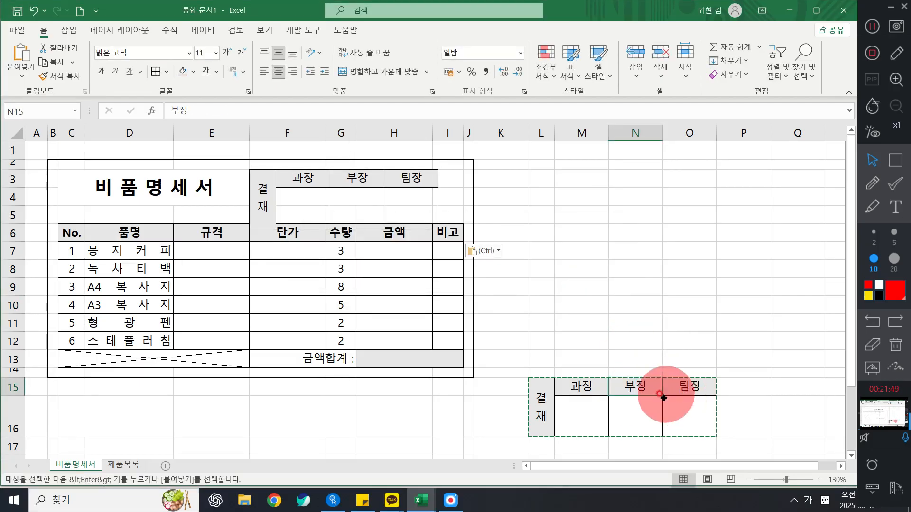
text(담당)
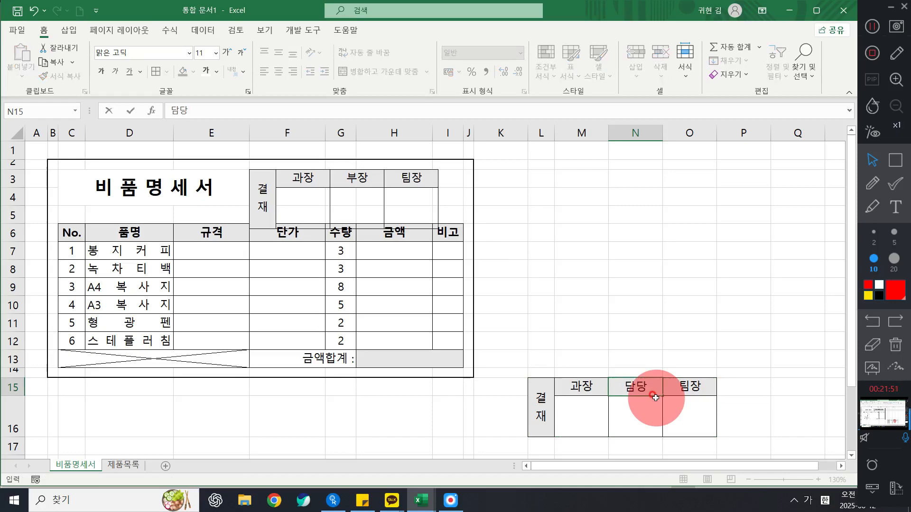
key(Return)
drag(416, 202, 431, 202)
click(695, 342)
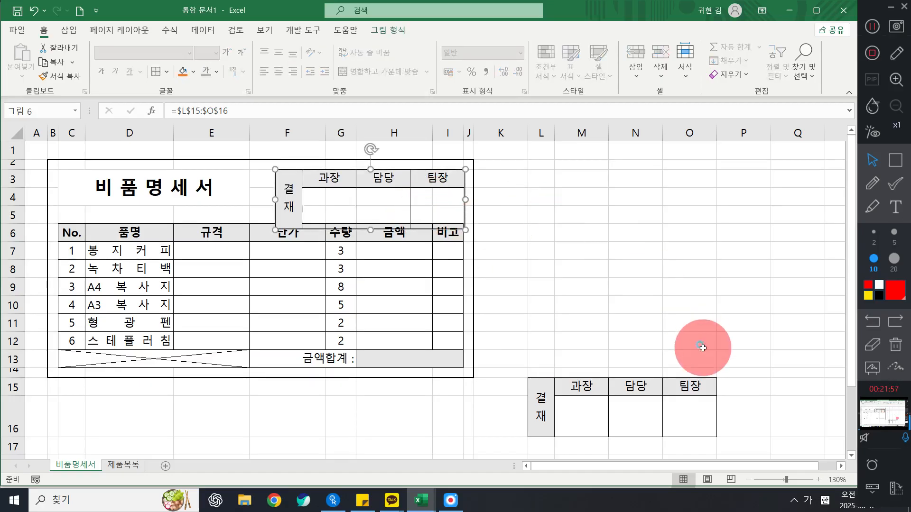
Step: Draw a red arrow from the 담당 cell in the original box to the linked picture, and erase it
click(872, 180)
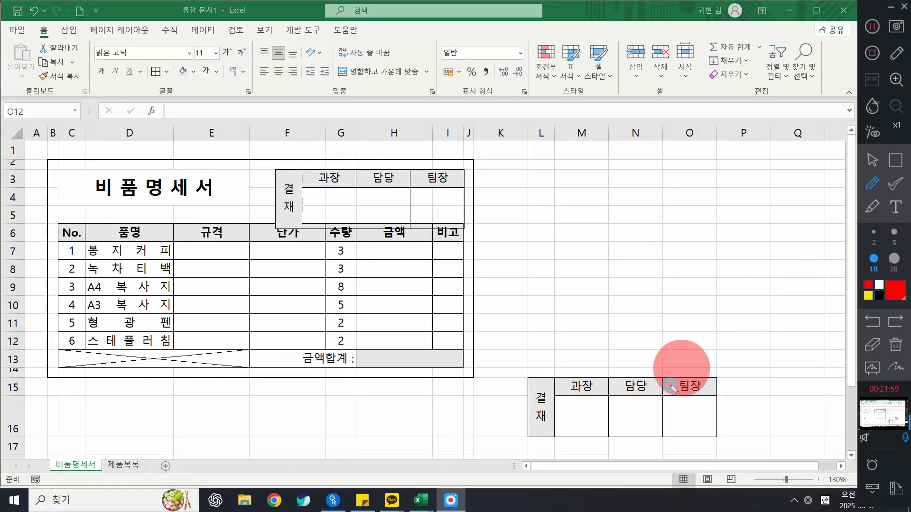
mouse_move(655, 372)
mouse_down()
mouse_move(632, 382)
mouse_move(584, 254)
mouse_move(476, 205)
mouse_move(463, 213)
mouse_move(525, 234)
mouse_up()
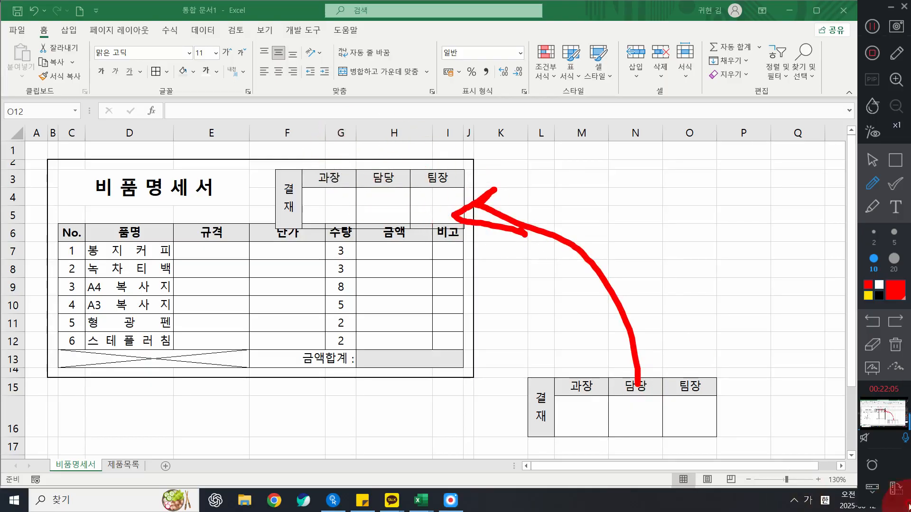
click(895, 345)
click(872, 160)
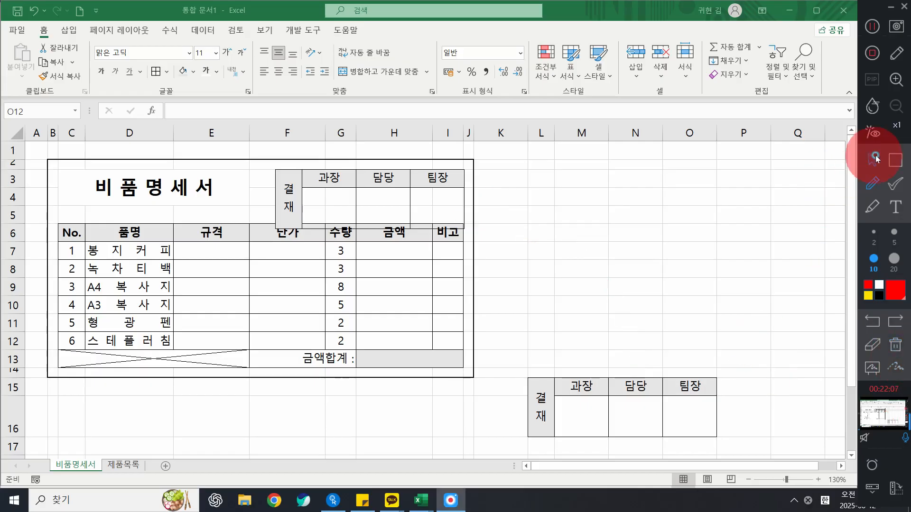
Step: Shrink the linked 결재 picture to fit rows 3 and 4 above columns H and I, aligned with the table's right edge
click(442, 208)
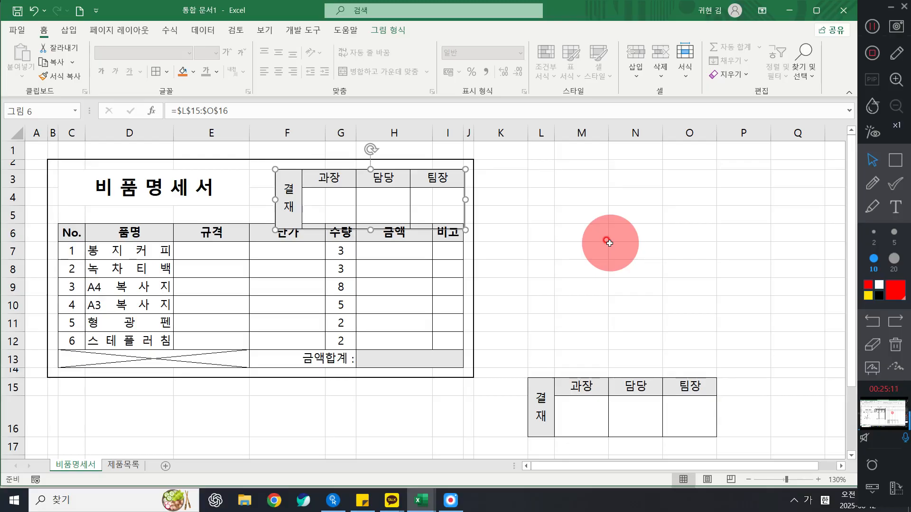
drag(465, 230, 439, 215)
drag(401, 188, 422, 185)
drag(463, 221, 448, 216)
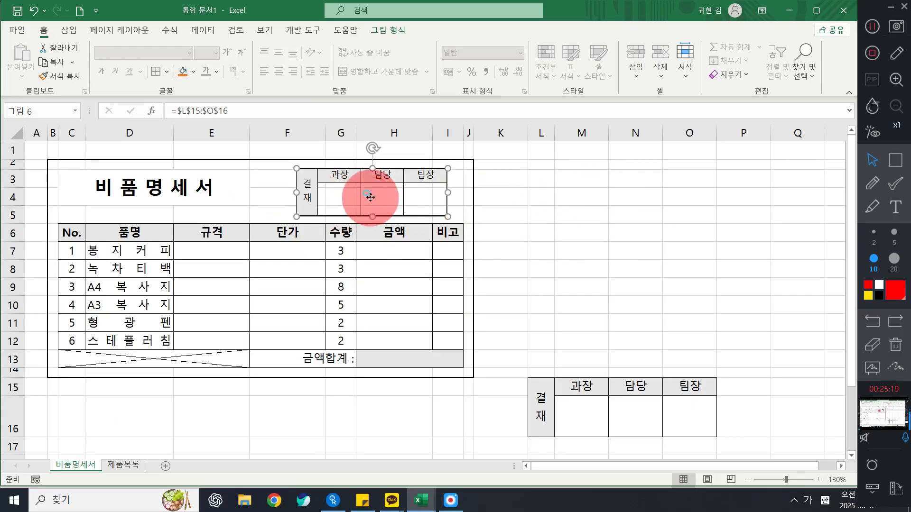
drag(370, 197, 351, 180)
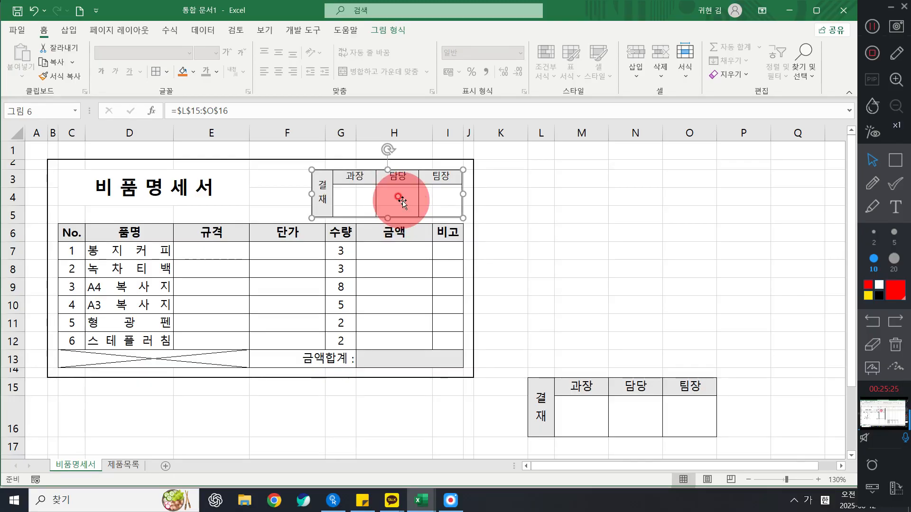
mouse_move(463, 217)
mouse_down()
mouse_move(451, 211)
mouse_move(472, 209)
mouse_up()
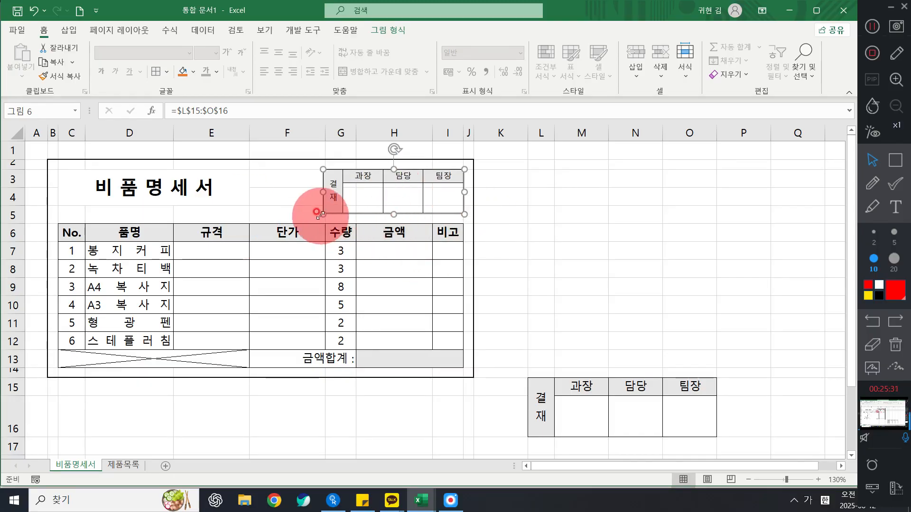
drag(321, 214, 350, 205)
click(523, 208)
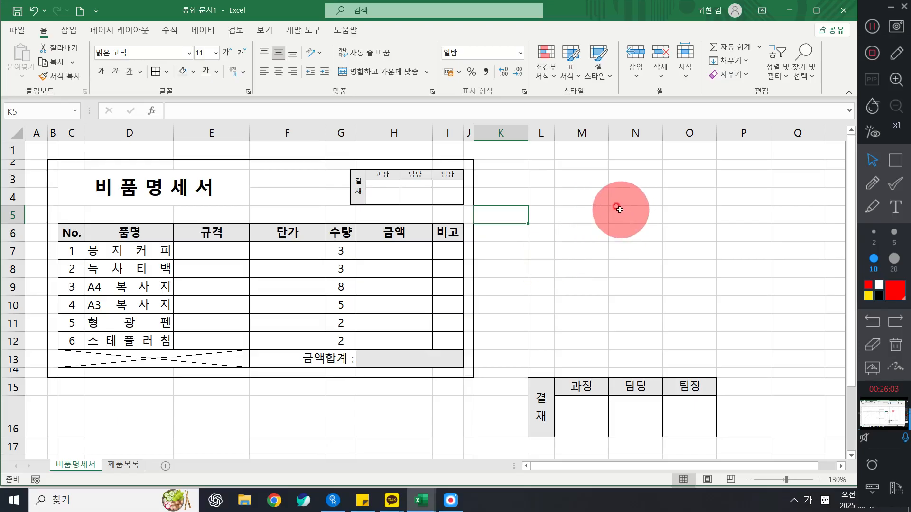
click(652, 303)
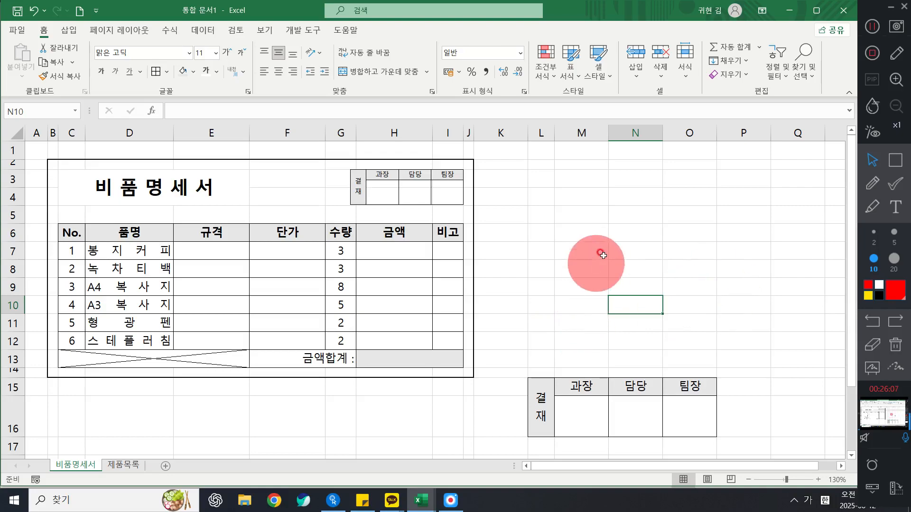
scroll(593, 308, down, 1)
scroll(479, 304, up, 1)
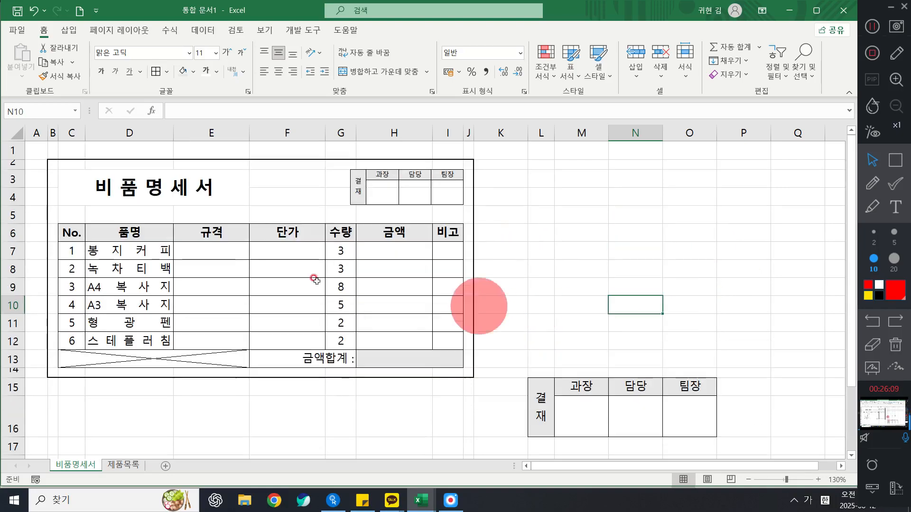
click(239, 266)
click(188, 251)
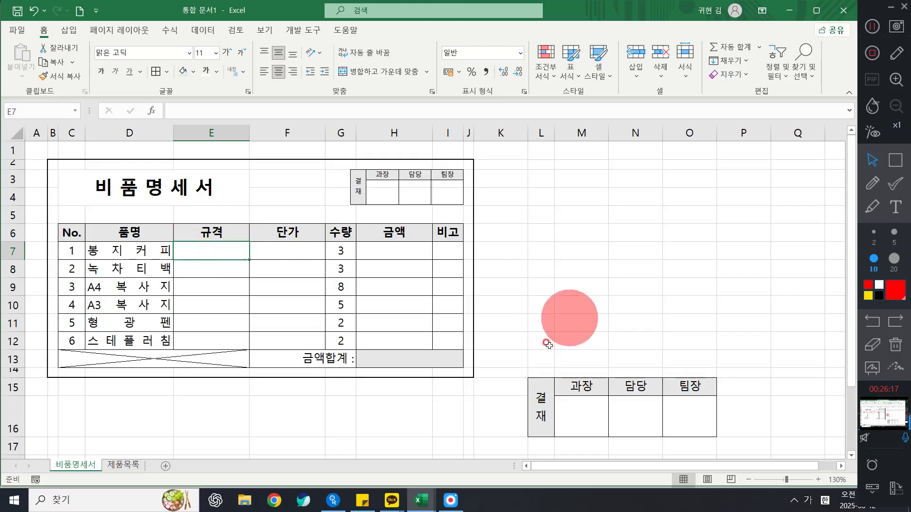
click(498, 360)
click(584, 287)
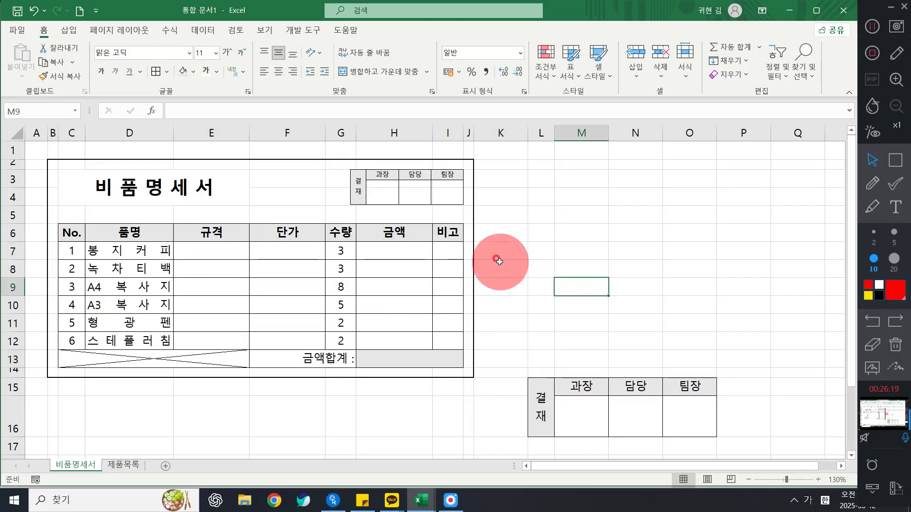
ctrl+scroll(498, 260, up, 1)
click(237, 270)
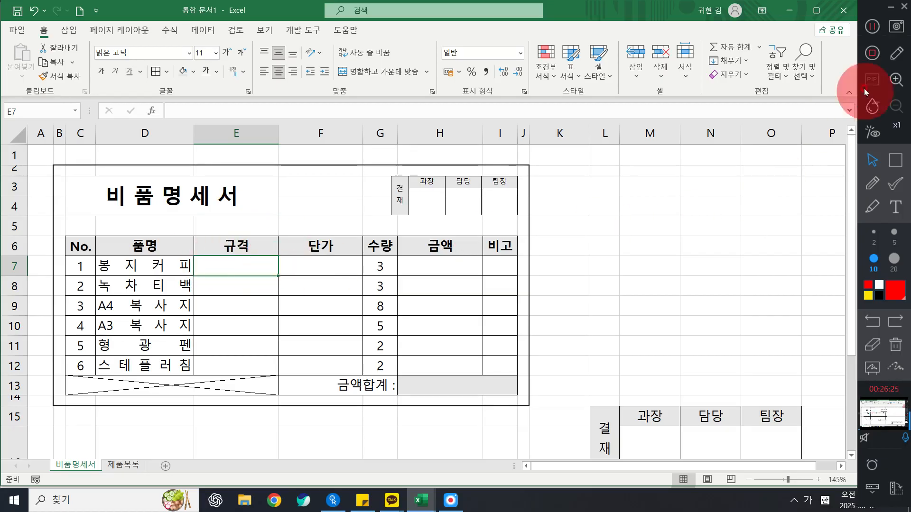
click(874, 31)
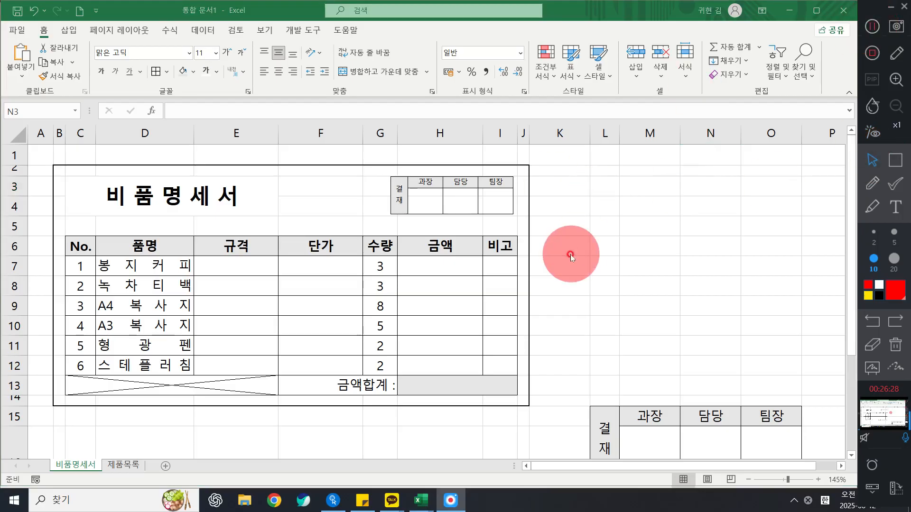
Step: Switch from the spreadsheet to a new blank Notepad document
click(573, 253)
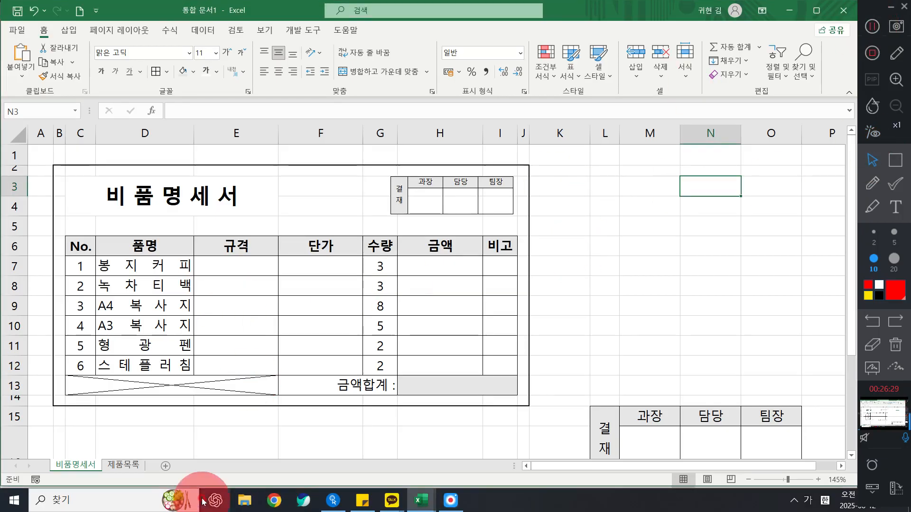
click(13, 499)
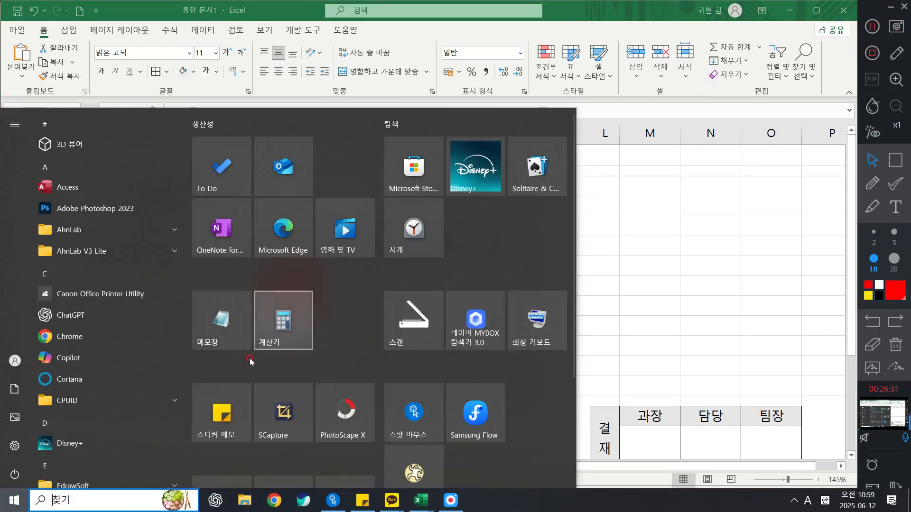
click(254, 325)
click(275, 71)
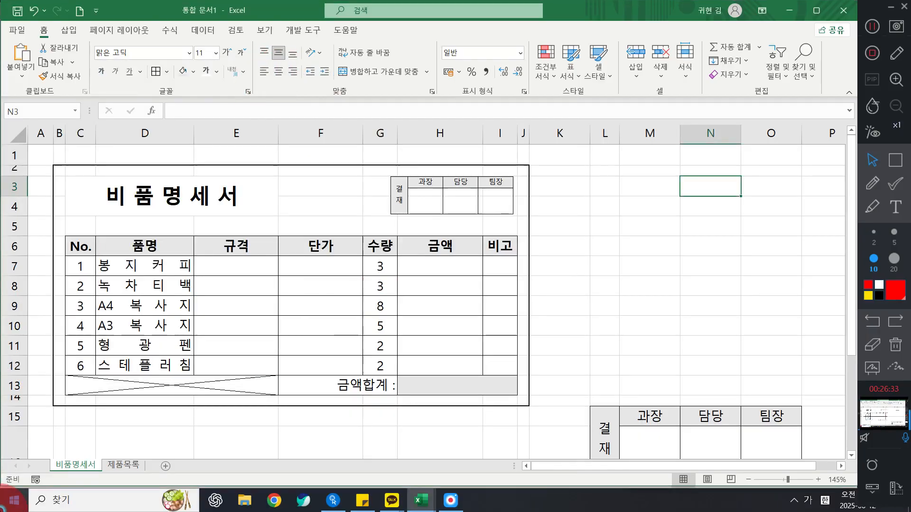
key(super)
click(683, 195)
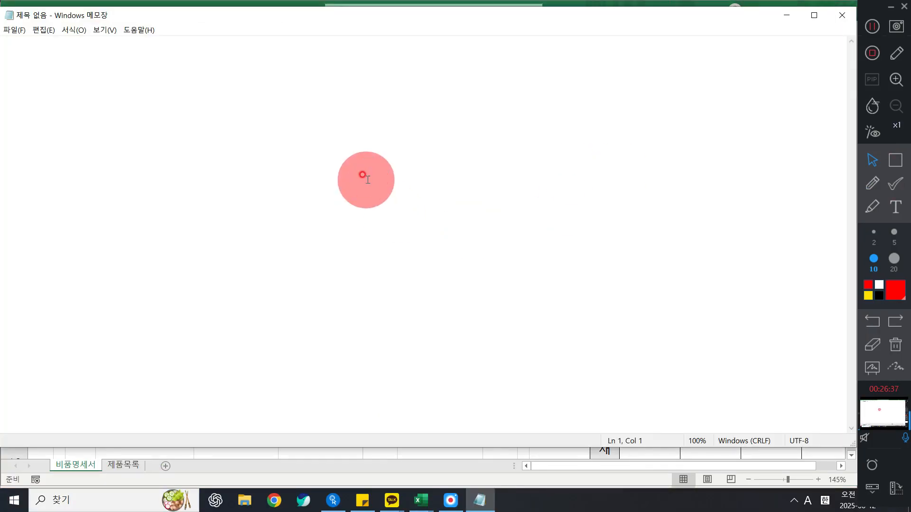
Step: Start the note with the heading "VLOOKUP : " in capital letters
text(vl)
key(BackSpace)
key(BackSpace)
text(VL)
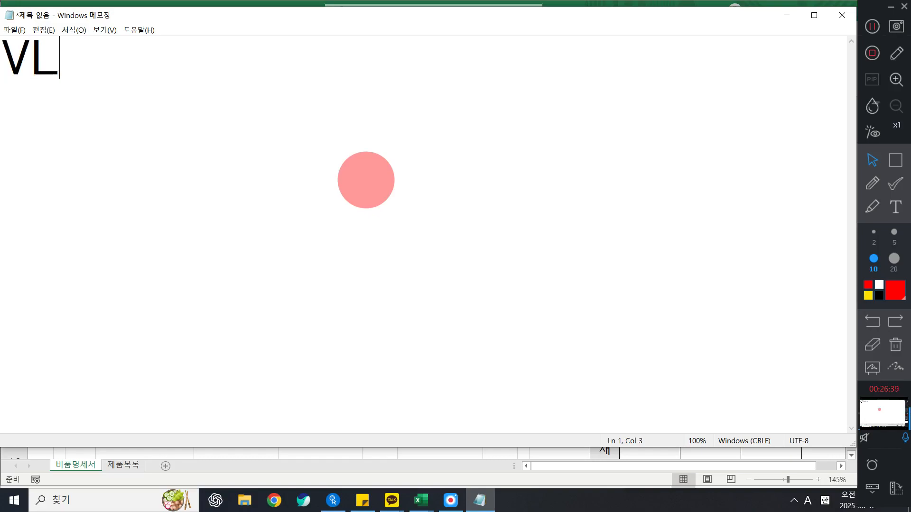
text(OOKUP : )
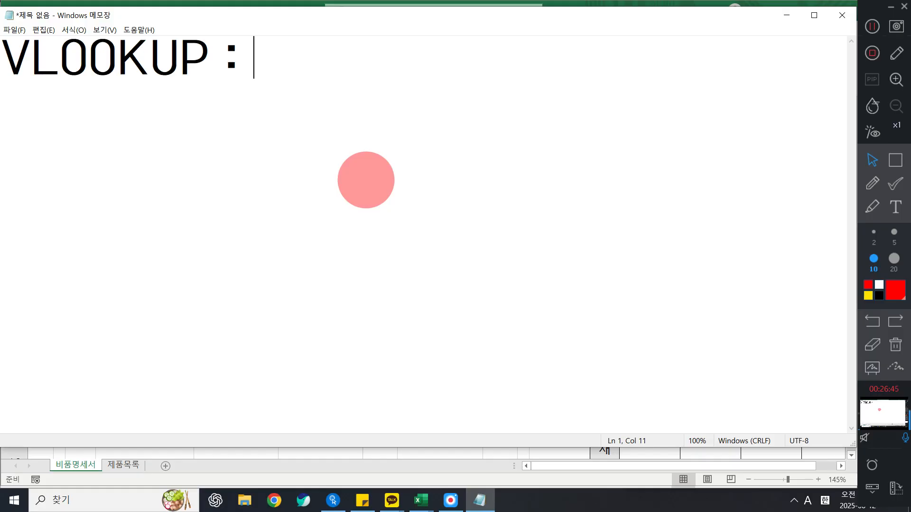
Step: Begin the Korean definition after the colon with "찾는값을"
text(CK)
key(BackSpace)
key(BackSpace)
key(Hangul)
text(찾는값)
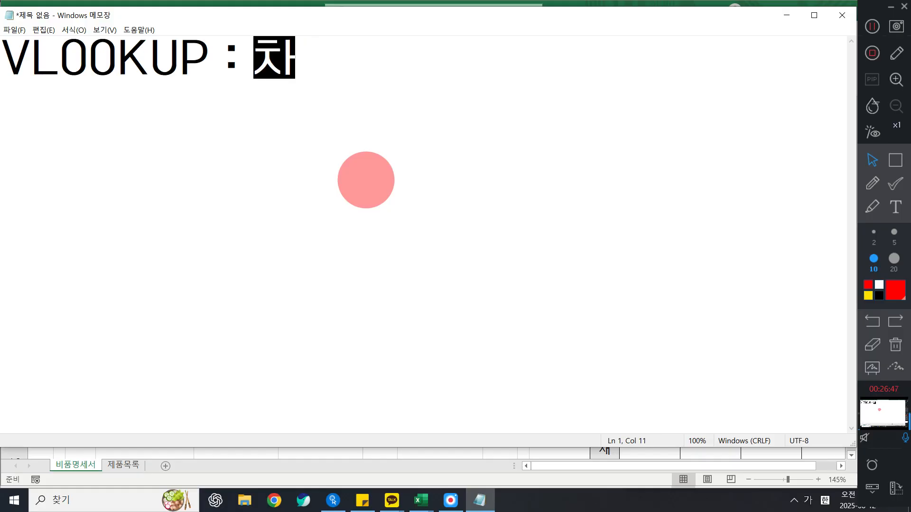
key(BackSpace)
key(BackSpace)
key(BackSpace)
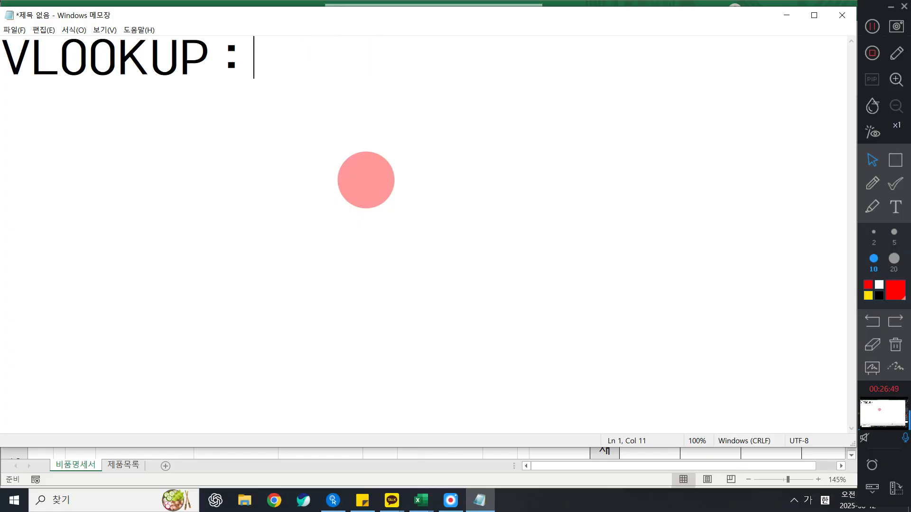
text(찾느)
key(BackSpace)
key(BackSpace)
key(BackSpace)
text(찾느)
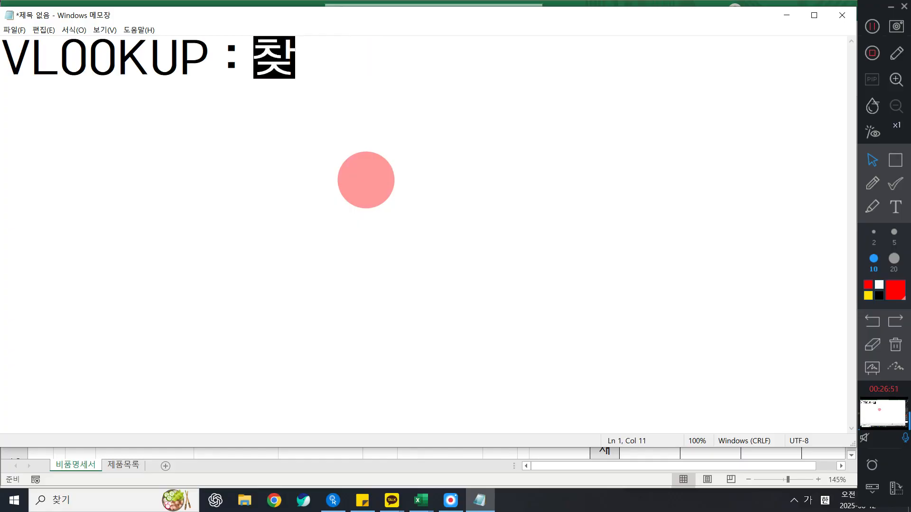
key(BackSpace)
key(BackSpace)
key(BackSpace)
text(찾는값을 워)
text(ㄴ하는)
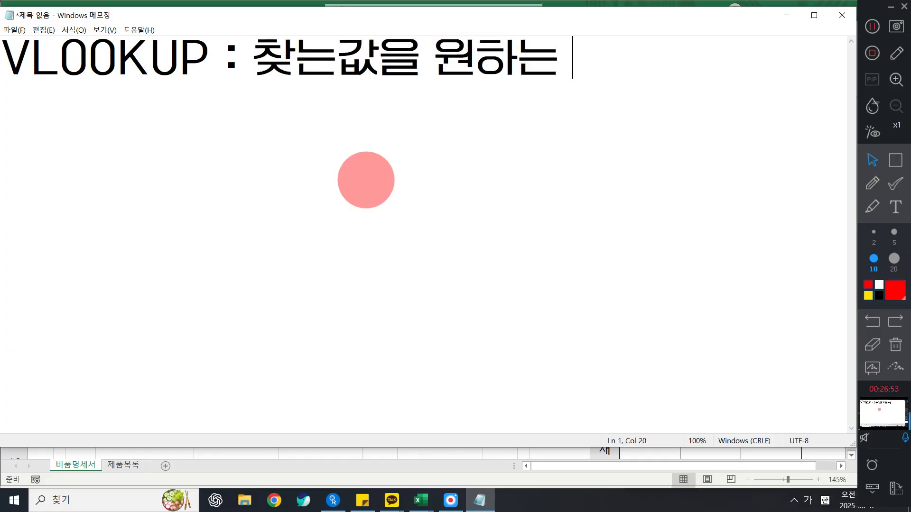
key(BackSpace)
key(BackSpace)
key(BackSpace)
key(BackSpace)
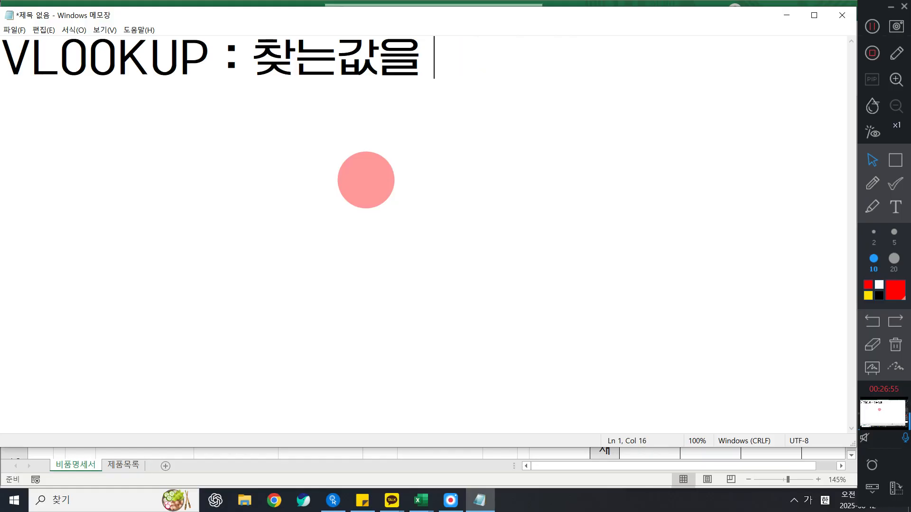
Step: Complete the definition with "표에서 찾고 그와 같은 행에 있는 데이터를 표시하는 함수" and end the line
text(표에서 )
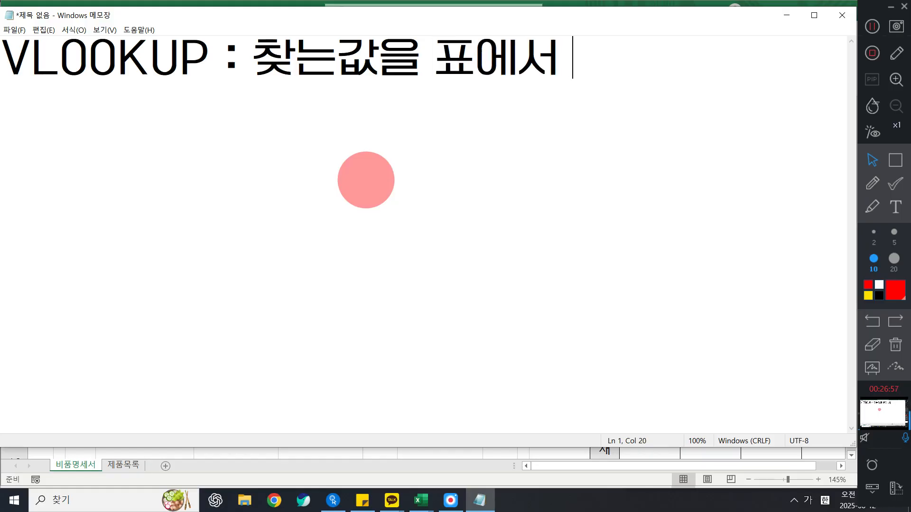
text(찾고 그와 같은)
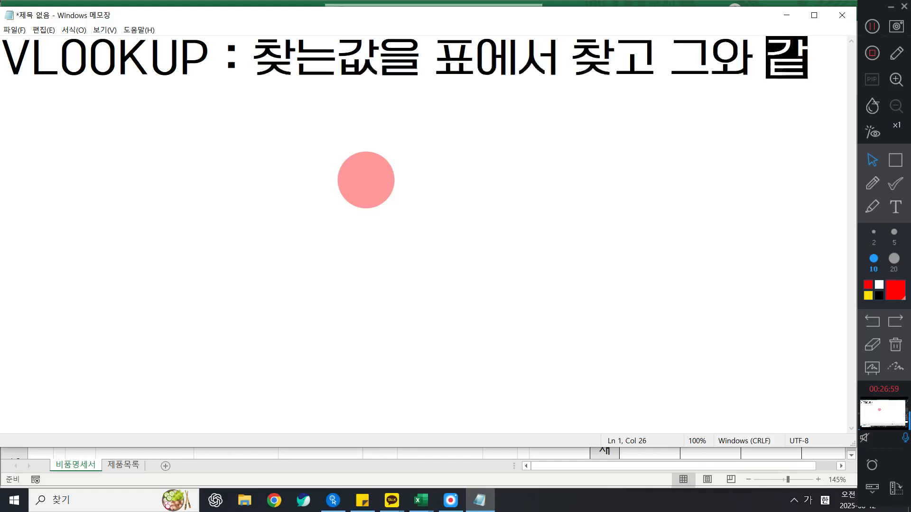
key(BackSpace)
key(BackSpace)
text(가같은 행에 있는 )
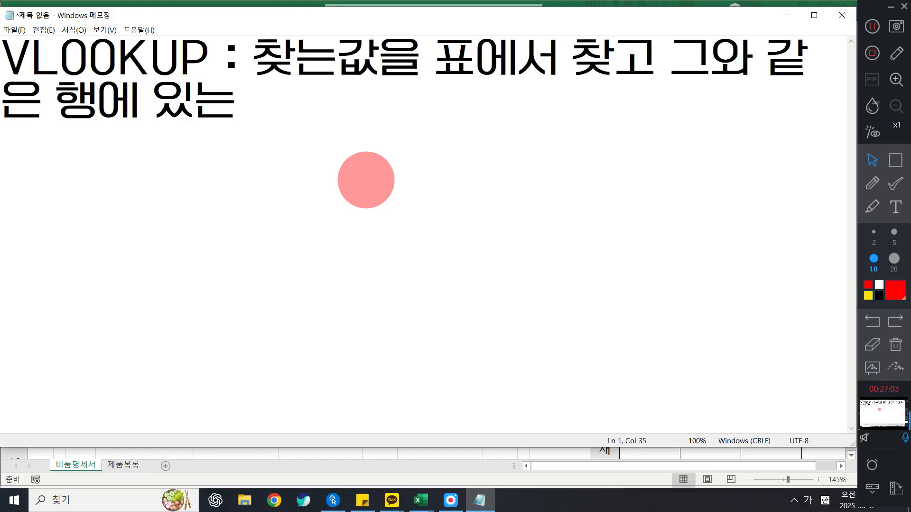
text(데이터를 )
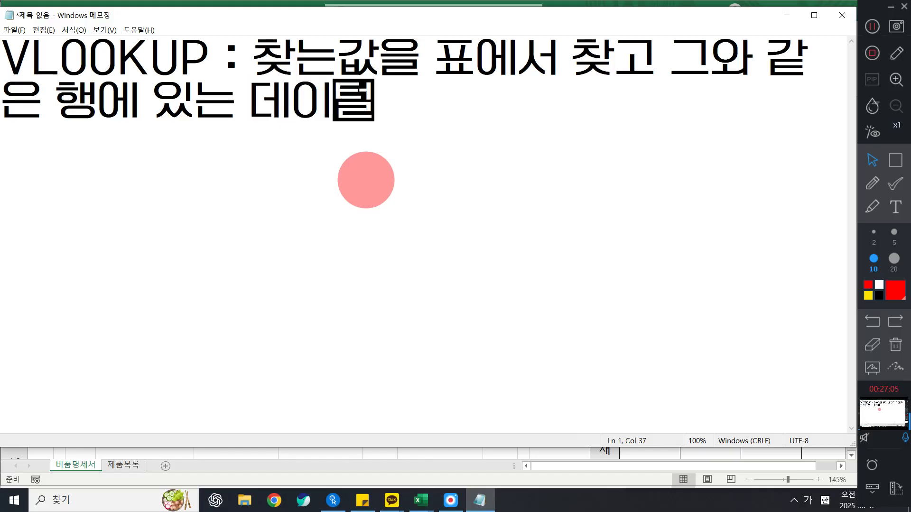
text(표시하는 함수)
key(Return)
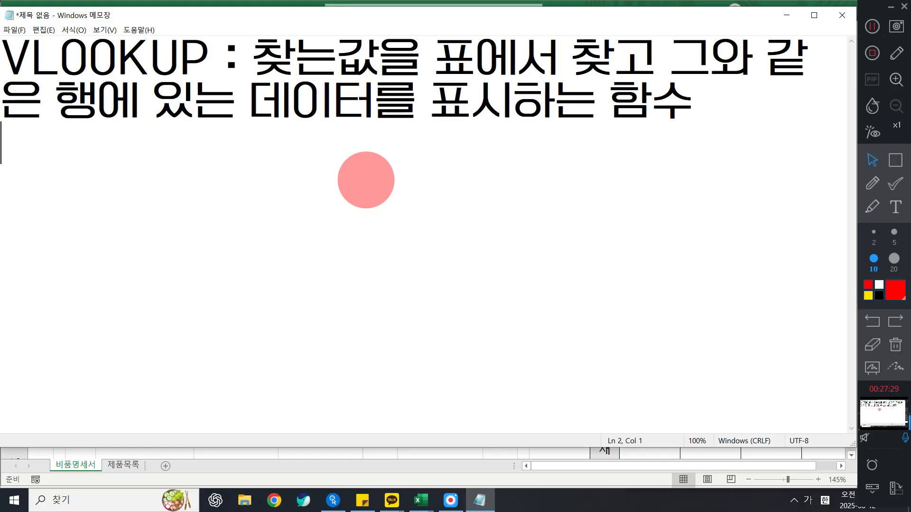
Step: Start the function syntax on the second line with "=VLOOKUP("
text(=v)
key(BackSpace)
key(Hangul)
text(V)
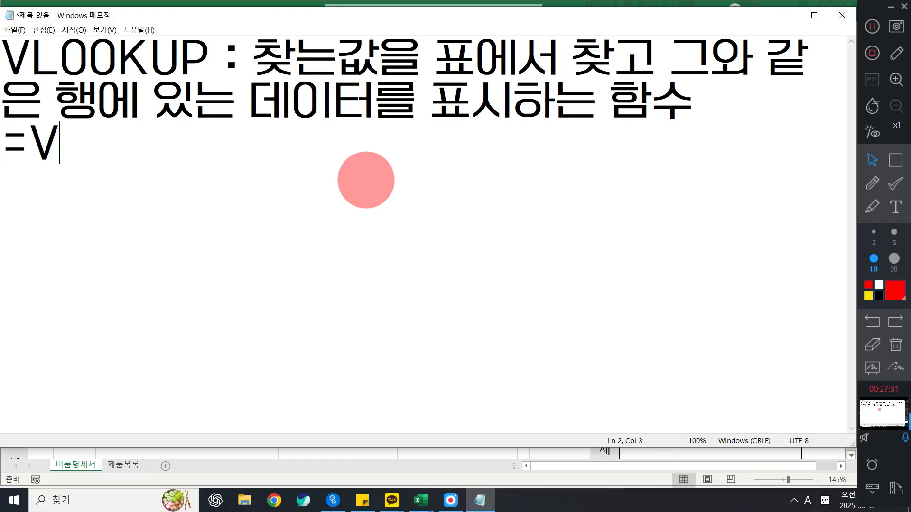
text(LOOKUP()
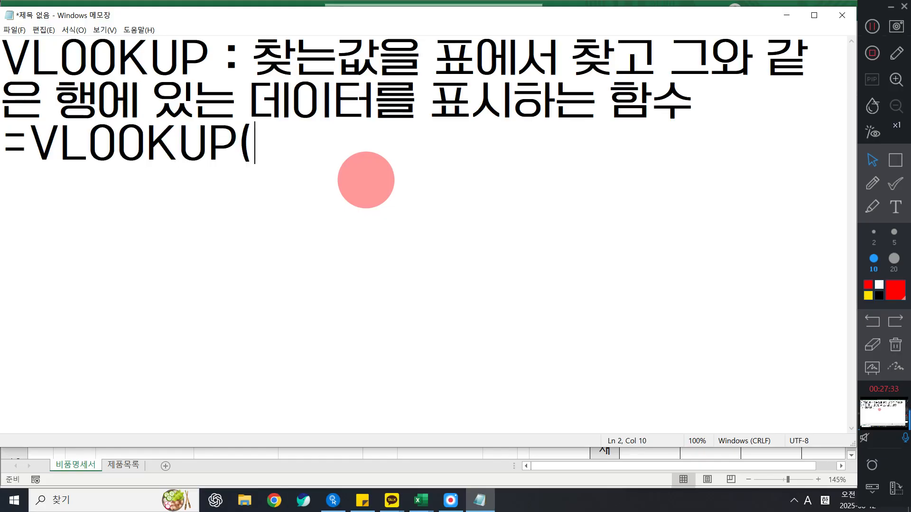
Step: Enter the first three arguments after the opening parenthesis as "찾는값,표범위,열번호,"
text(C K)
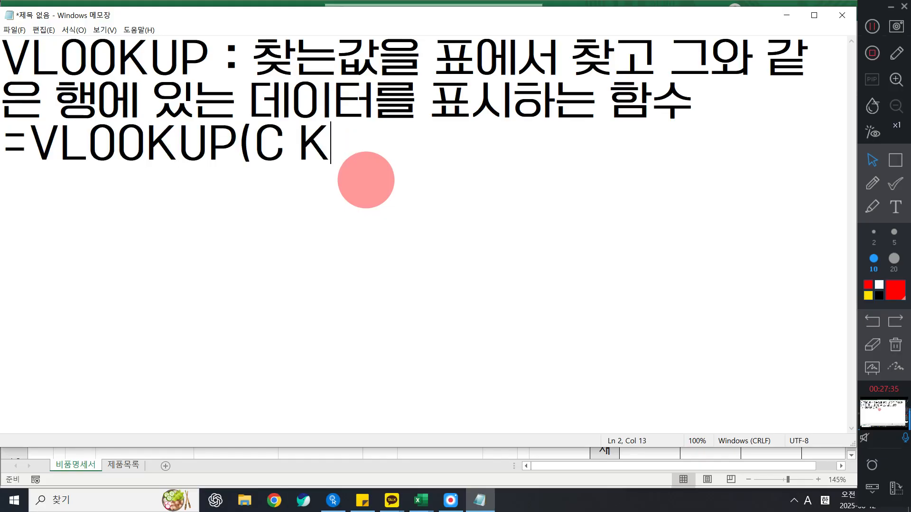
key(BackSpace)
key(BackSpace)
key(BackSpace)
key(Hangul)
text(찾는값,)
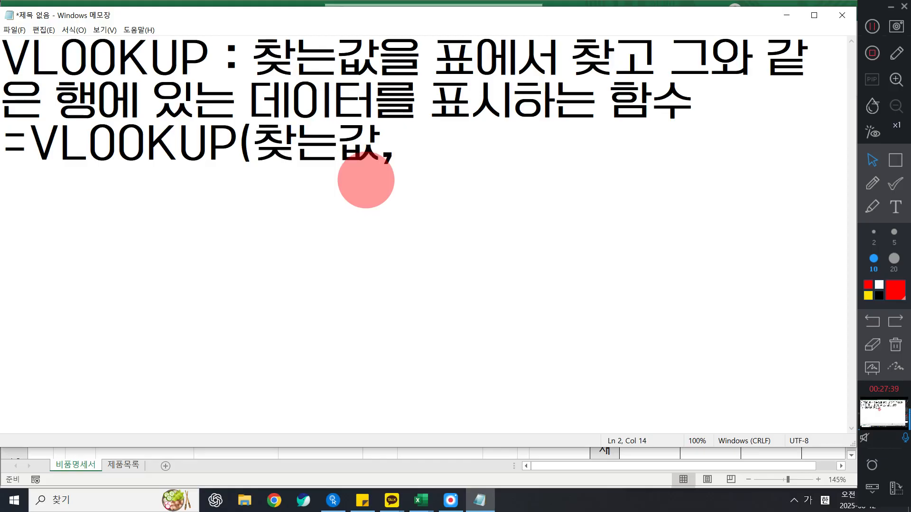
text(표범위)
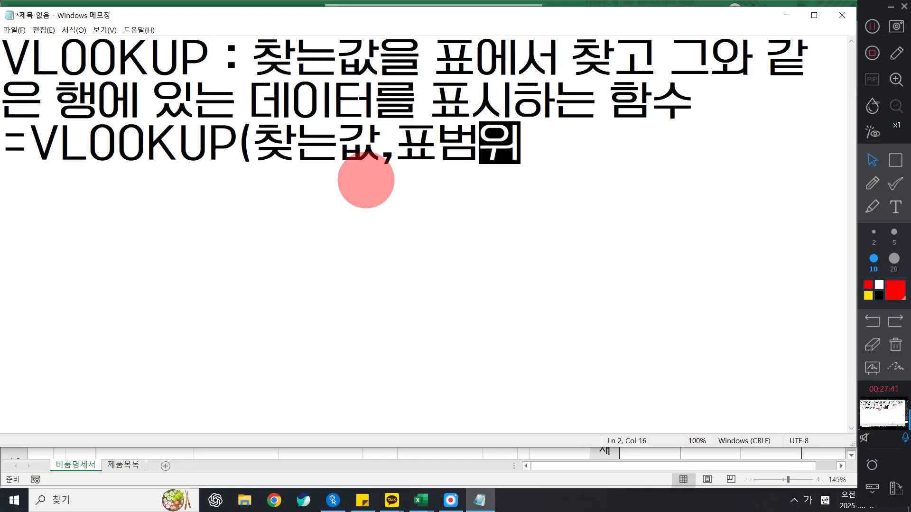
text(,열번호,)
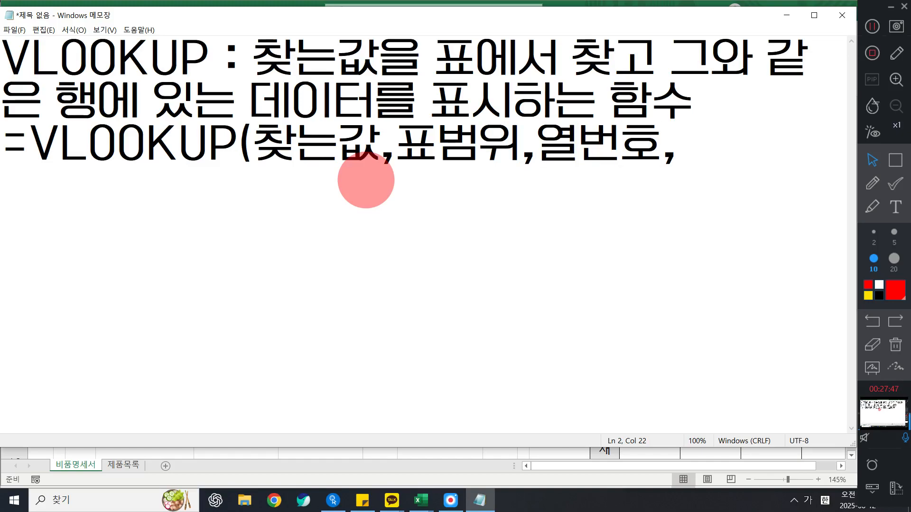
Step: Finish the argument list with "일치or근사" and the closing parenthesis
text(일ㅈㅣ)
key(Hangul)
text(o)
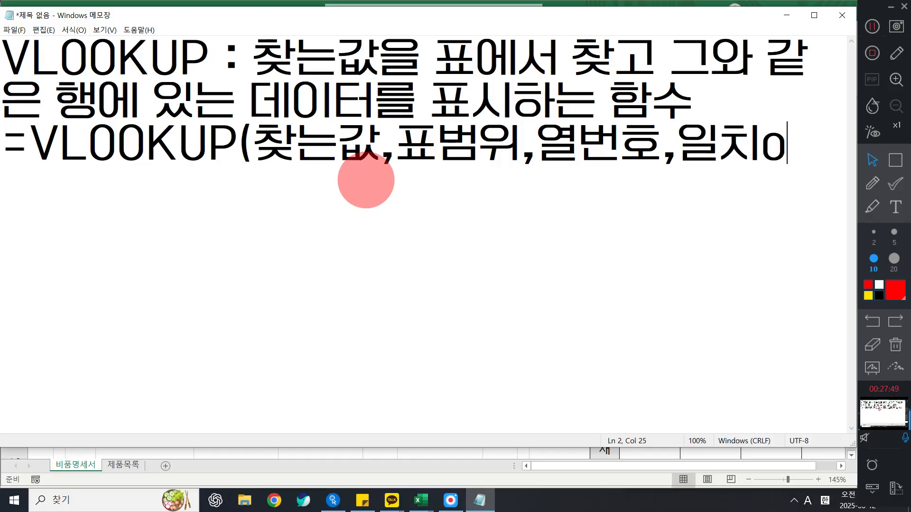
text(rRM)
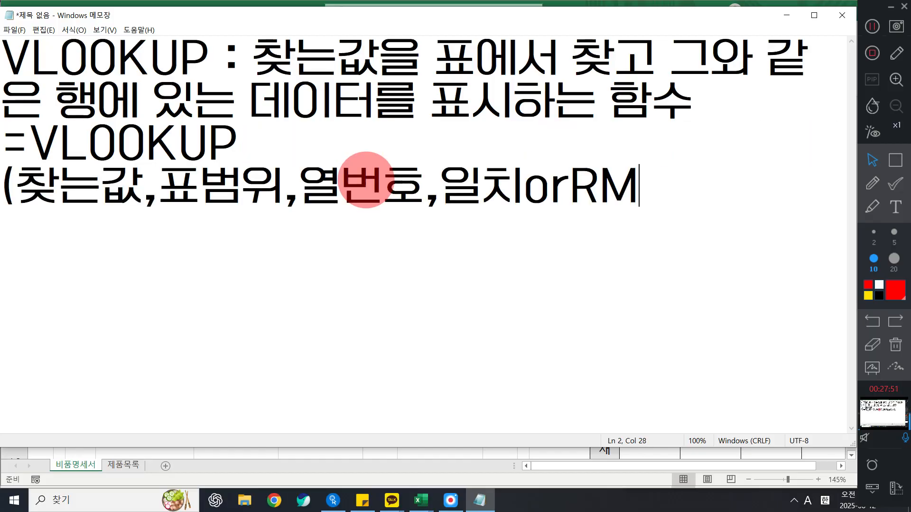
key(BackSpace)
key(BackSpace)
key(Hangul)
text(ㄱㅡㄴ사))
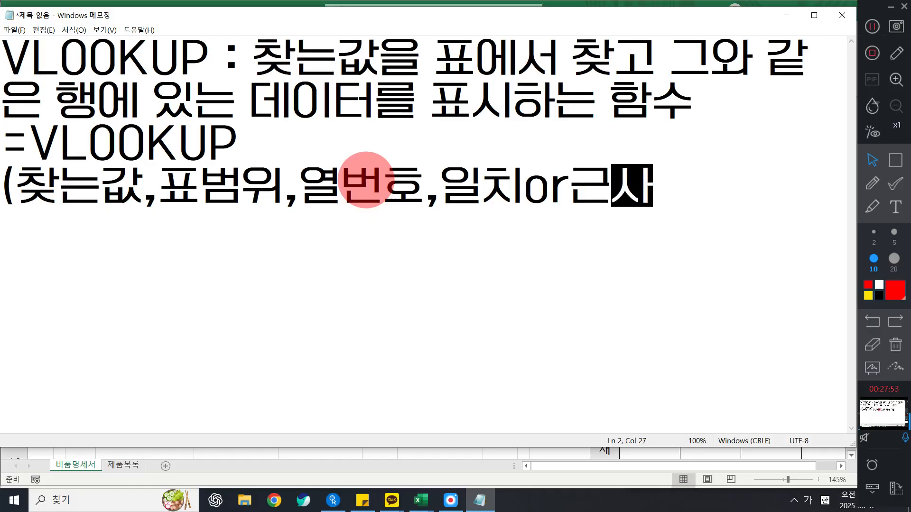
Step: Break the syntax line before the opening parenthesis so the arguments sit below "=VLOOKUP"
key(Left)
key(Left)
key(Left)
key(Left)
key(Left)
key(Left)
key(Left)
key(Left)
key(Left)
key(Left)
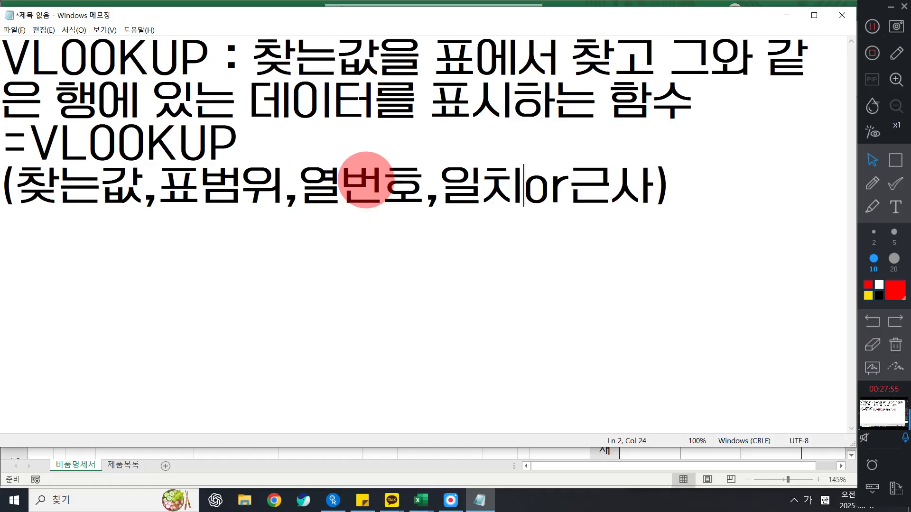
key(Left)
key(Left)
key(Left)
key(Left)
key(Left)
key(Left)
key(Left)
key(Left)
key(Left)
key(Left)
key(Return)
Step: Add the lines "일치 = 0" and "근사 = 1" beneath the argument list
key(ctrl+Right)
key(ctrl+Right)
key(ctrl+Right)
key(ctrl+Right)
key(Return)
text(일치 )
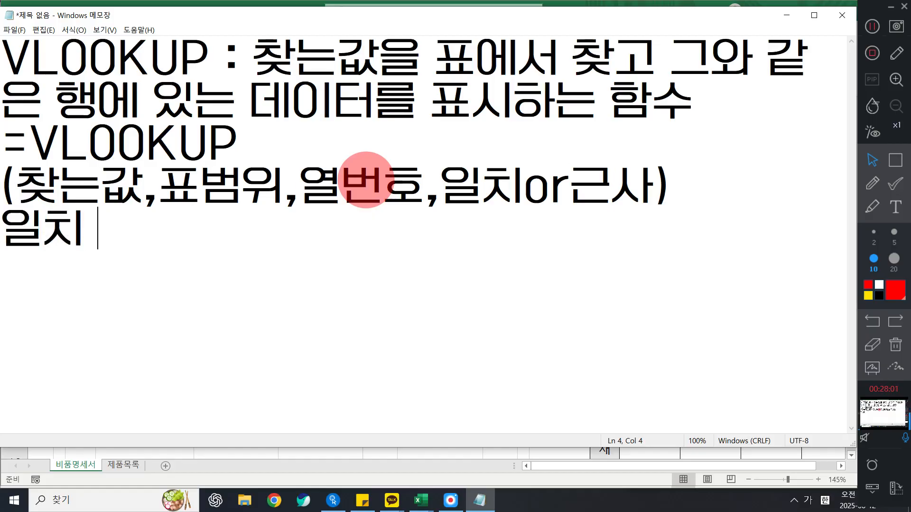
text(= 0)
key(Return)
text(근사 )
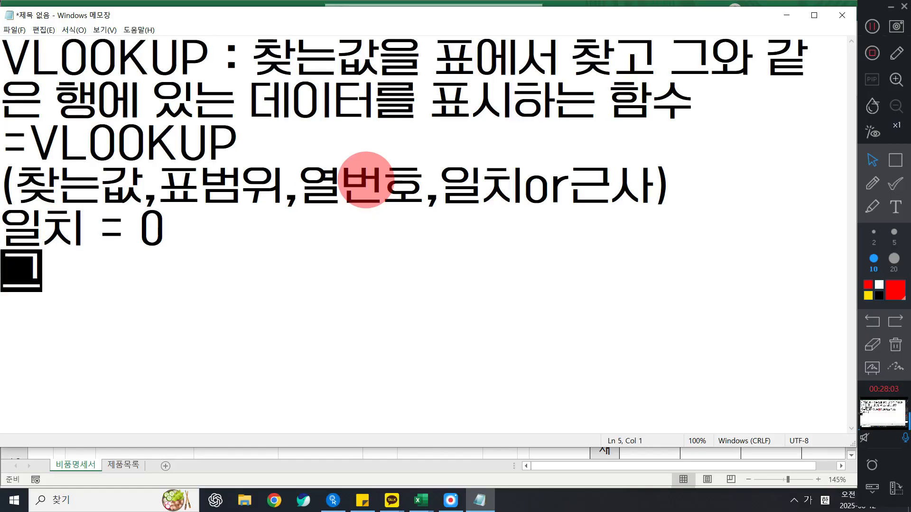
text(=1)
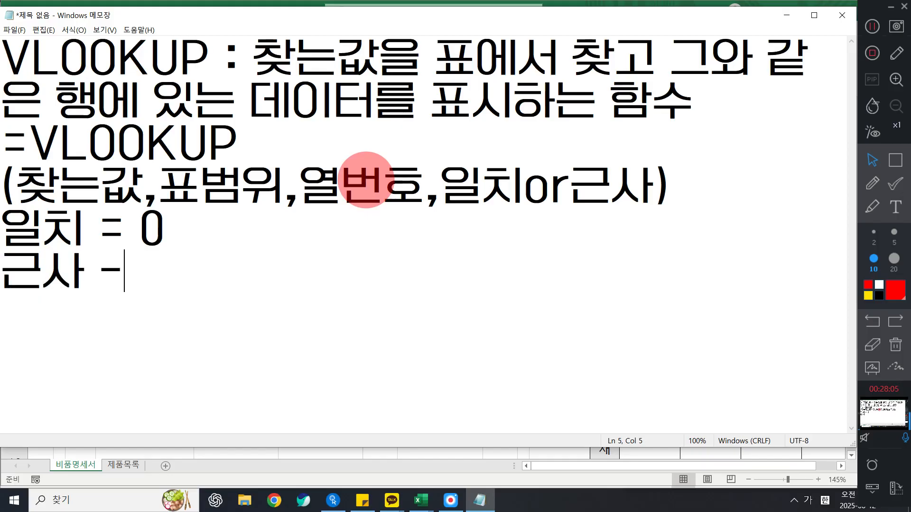
key(BackSpace)
key(BackSpace)
text(1)
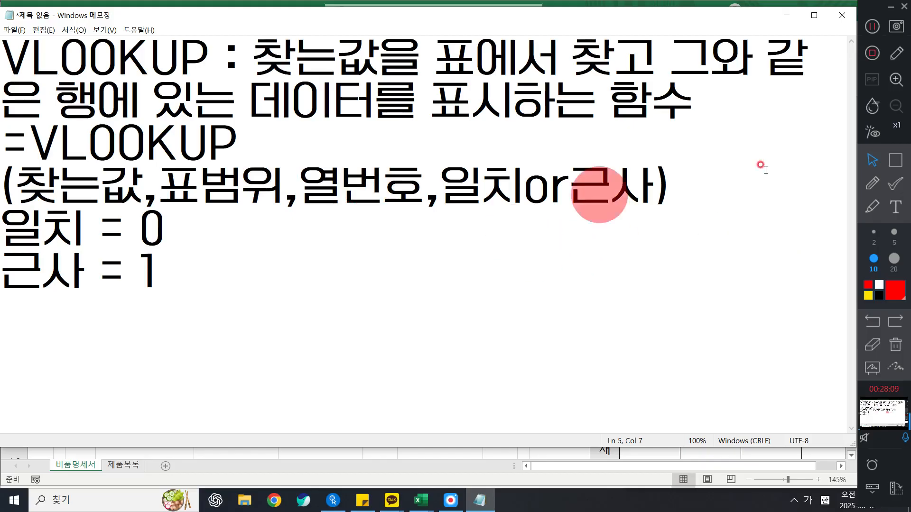
Step: Maximize the Notepad window and insert a blank line above "=VLOOKUP"
double_click(583, 7)
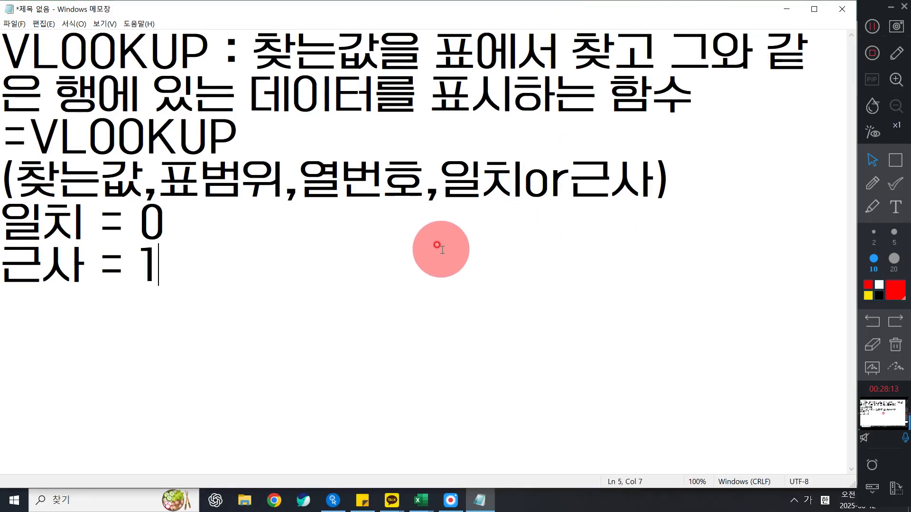
click(5, 144)
key(Return)
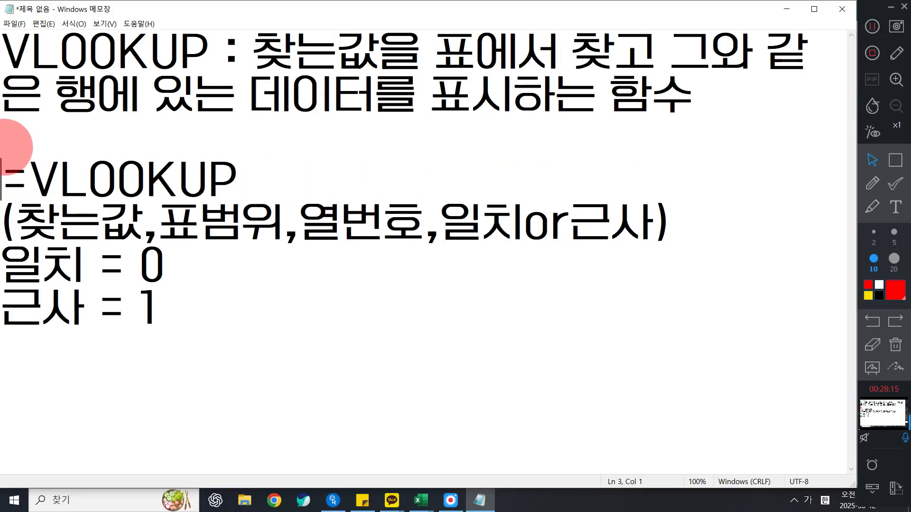
Step: Leave a blank line after "근사 = 1" and list 감자, 고구마, 당근, 수박 and 딸기 on separate lines
click(250, 302)
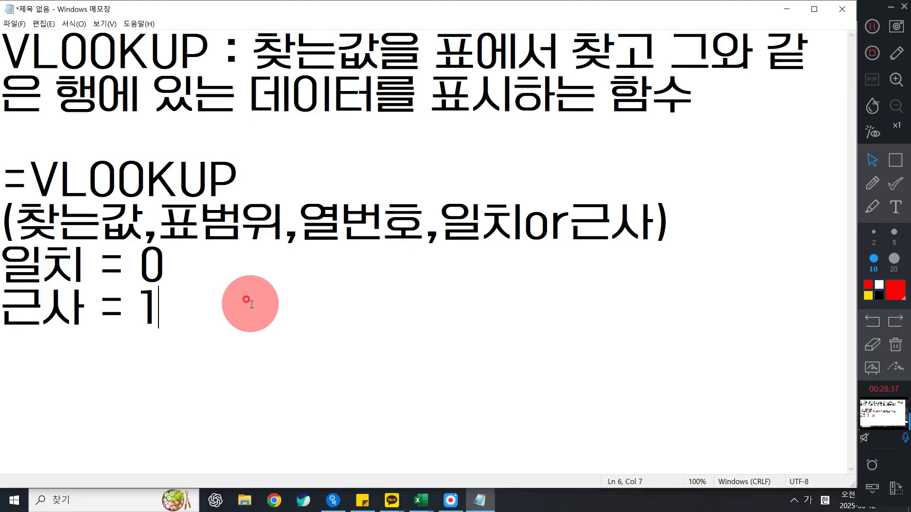
key(Return)
key(Return)
text(감ㅈ자)
key(Return)
text(고구마)
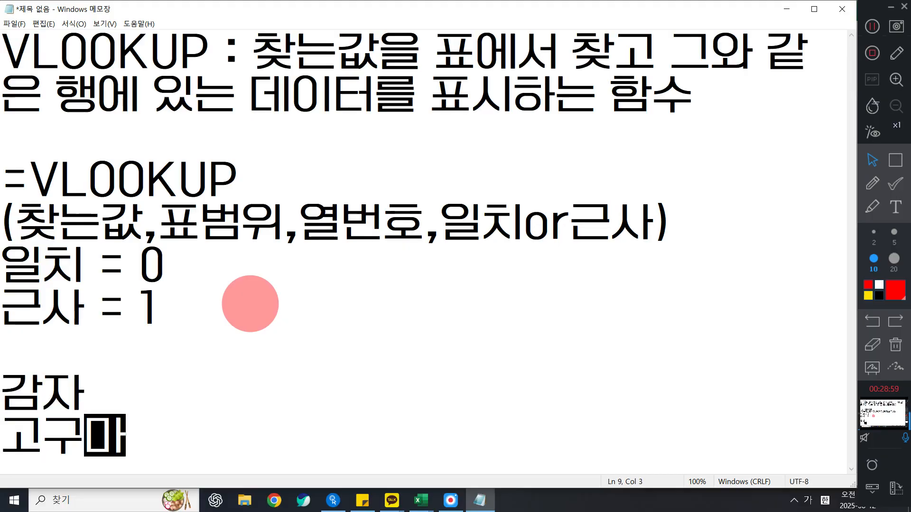
key(Return)
text(당근)
key(Return)
text(ㅅ수박)
key(Return)
text(딸기)
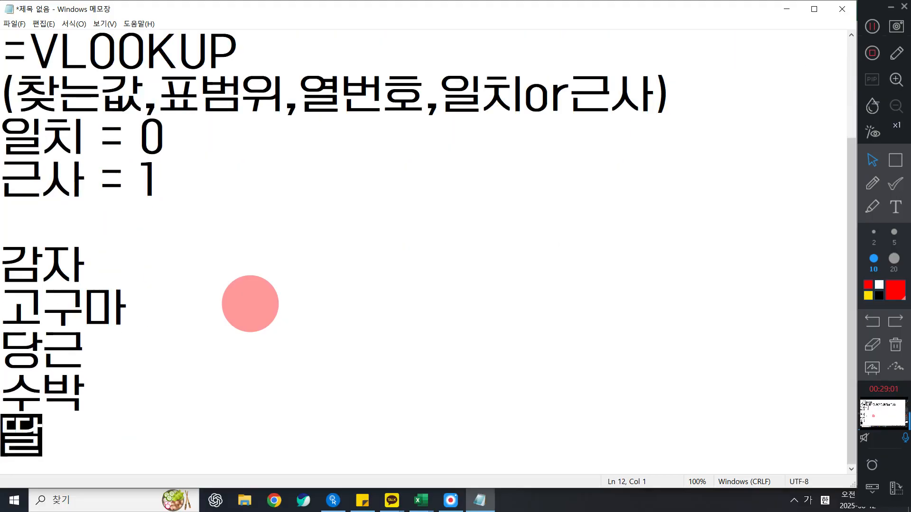
Step: Add the prices 300원 beside 감자 and 200원 beside 고구마 in a tab-aligned second column
key(Up)
key(Up)
key(Up)
key(Up)
key(Tab)
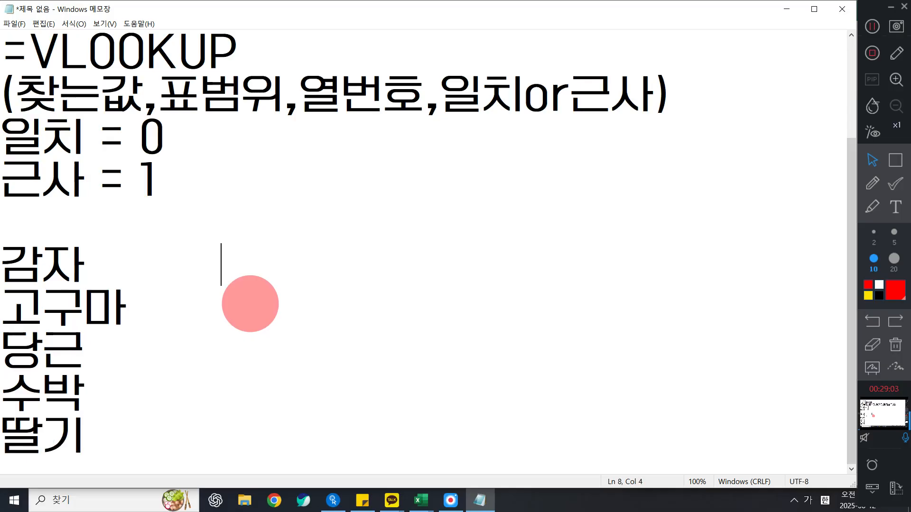
text(300원)
key(Down)
key(Tab)
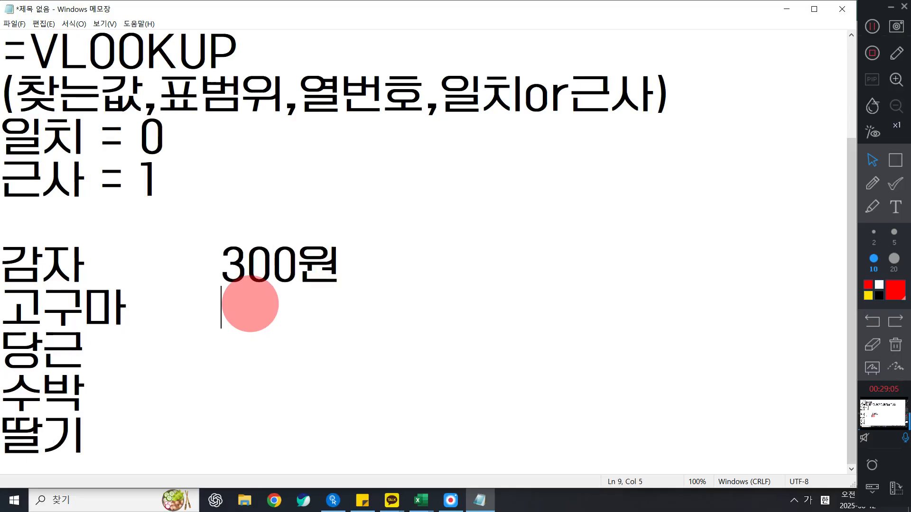
text(200원)
key(Down)
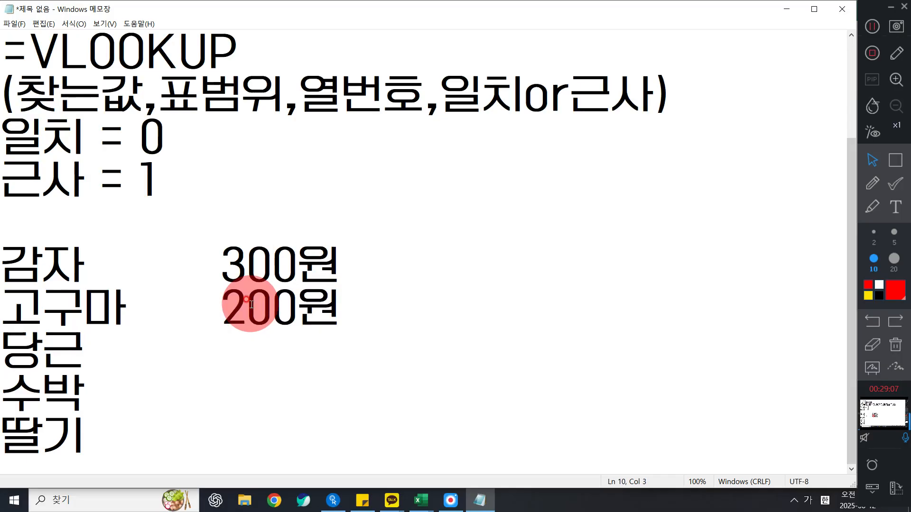
Step: Continue the price column with 700원 for 당근, 500원 for 수박 and 400원 for 딸기
key(Tab)
text(700원)
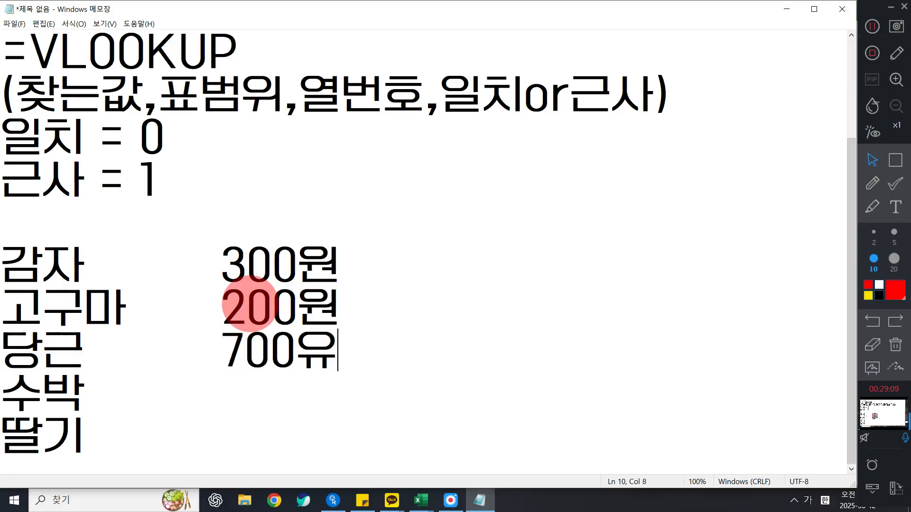
key(Down)
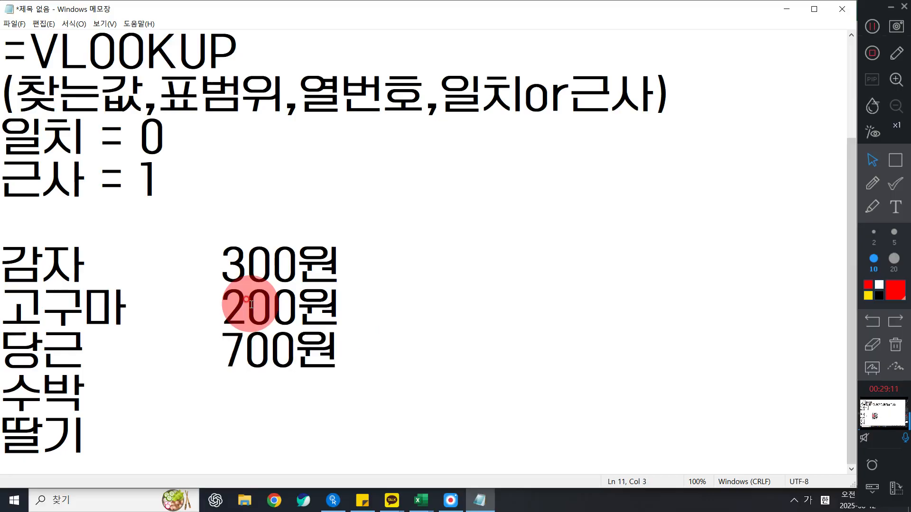
key(Tab)
text(500원)
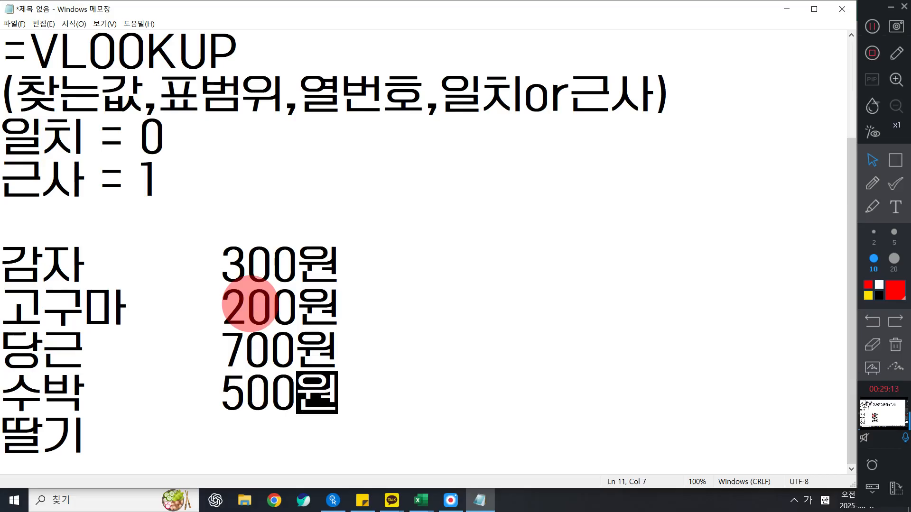
key(Down)
key(Tab)
text(400원)
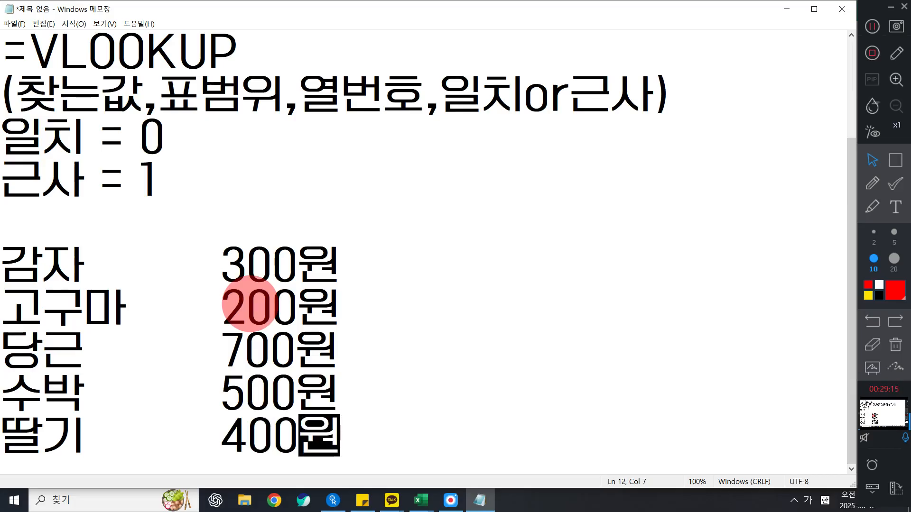
Step: Start a third, tab-aligned column by entering 빨강 after the price on the 감자 row
key(Up)
key(Up)
key(Up)
key(Up)
key(Tab)
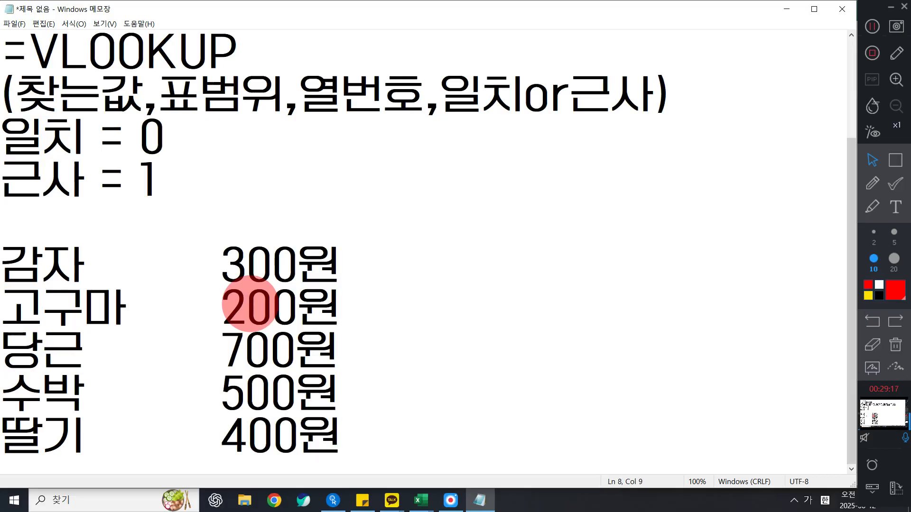
text(빠ㅣ)
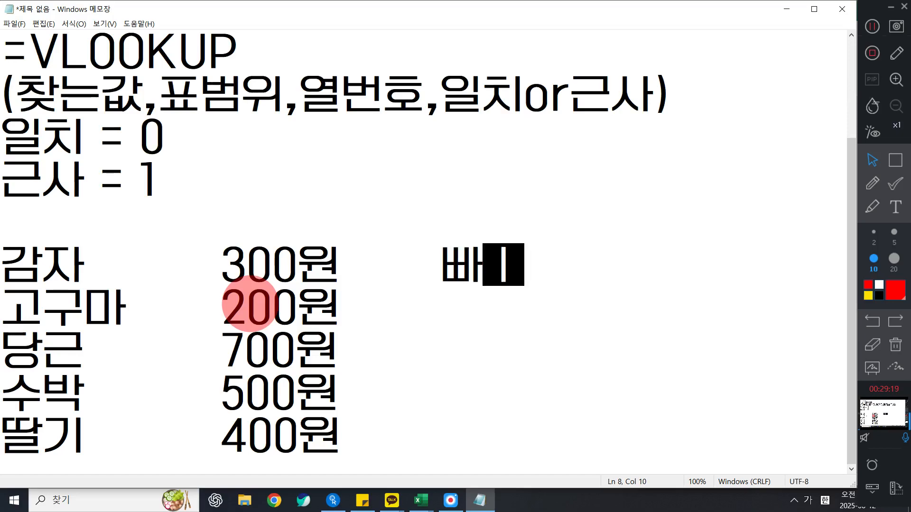
key(BackSpace)
key(BackSpace)
text(빨강)
key(Home)
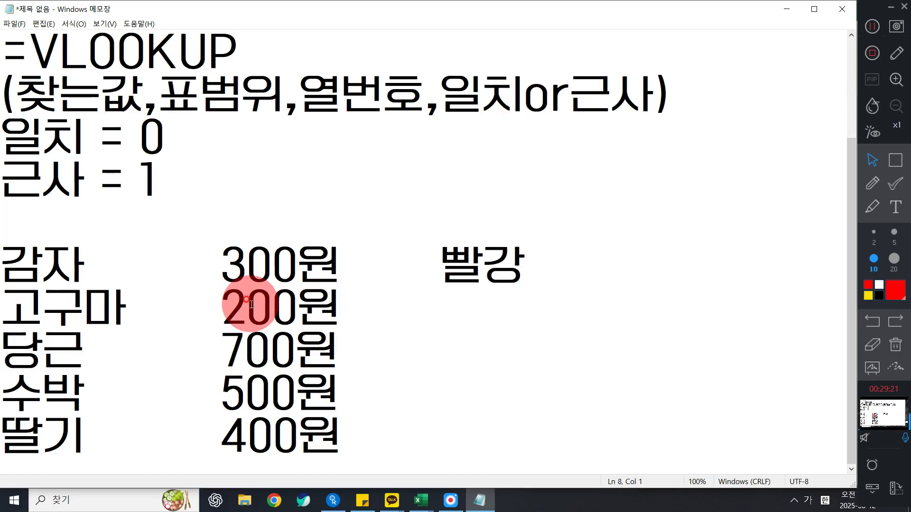
Step: Enter 노랑 in the third column of the 고구마 row, aligned beneath 빨강
key(Right)
key(Right)
key(Down)
key(Right)
key(Right)
key(Right)
key(Right)
key(Right)
key(Right)
key(Right)
text(다)
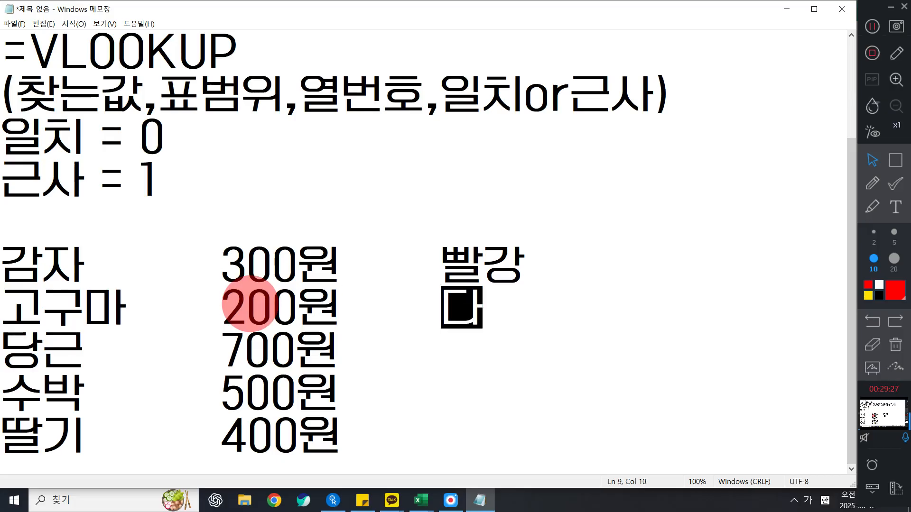
key(BackSpace)
key(BackSpace)
text(노랑)
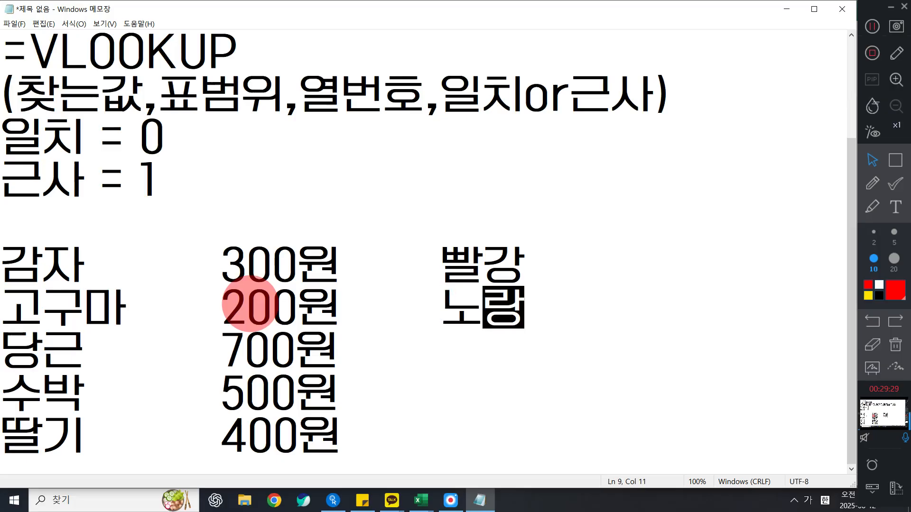
Step: Complete the colour column with 초록 for 당근, 주황 for 수박 and 파랑 for 딸기
key(Down)
key(Tab)
text(초록)
key(Down)
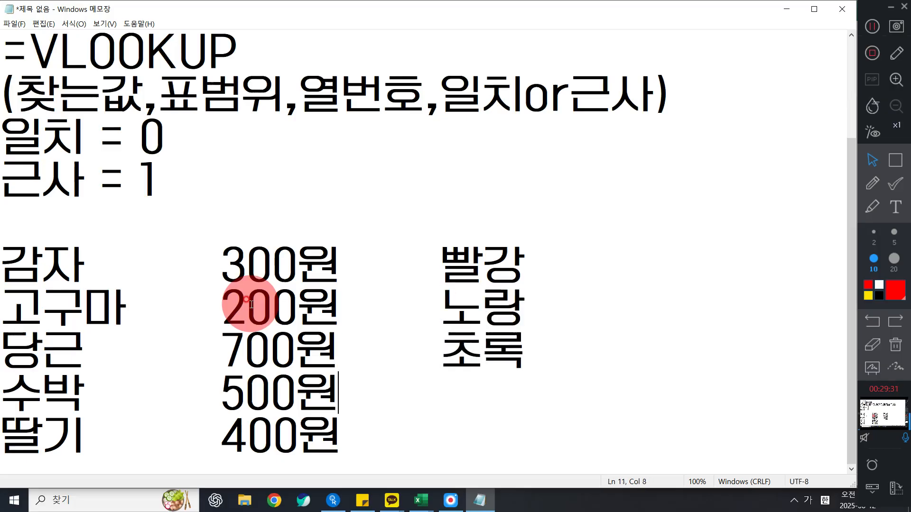
key(Tab)
text(주화)
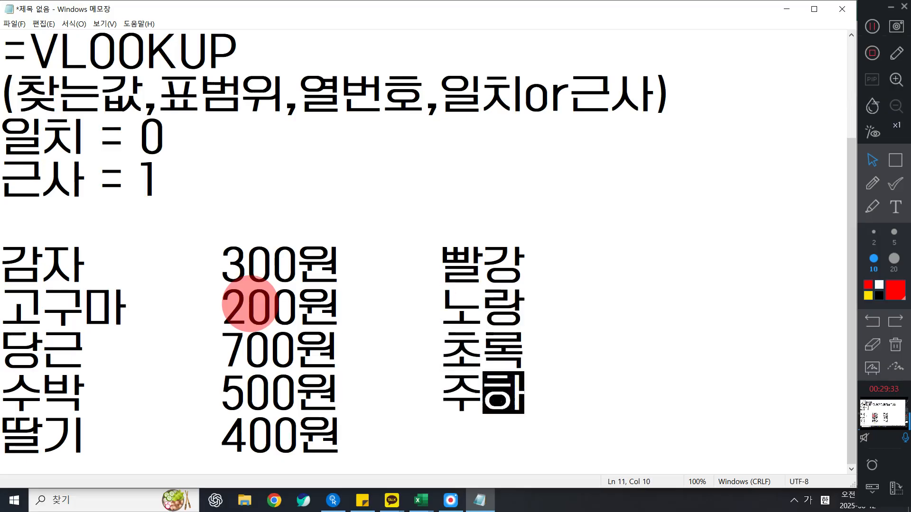
text(황)
key(Down)
key(Tab)
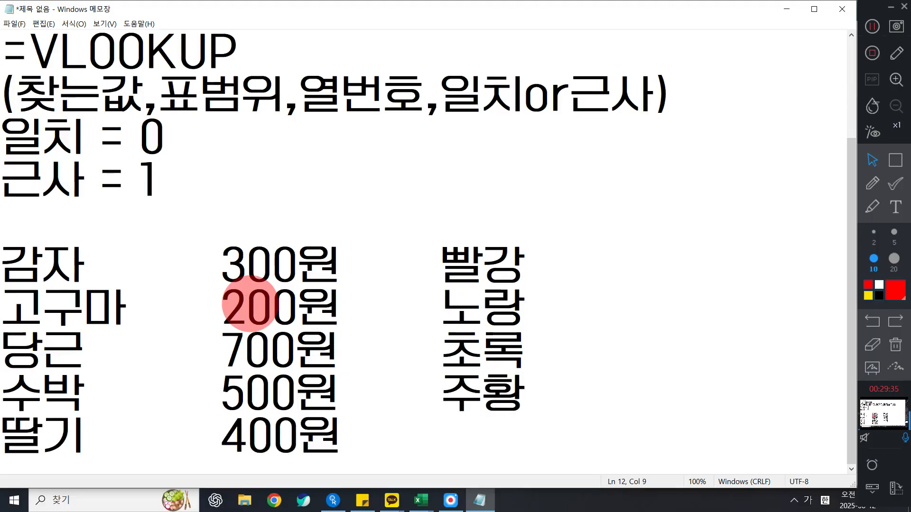
text(파랑)
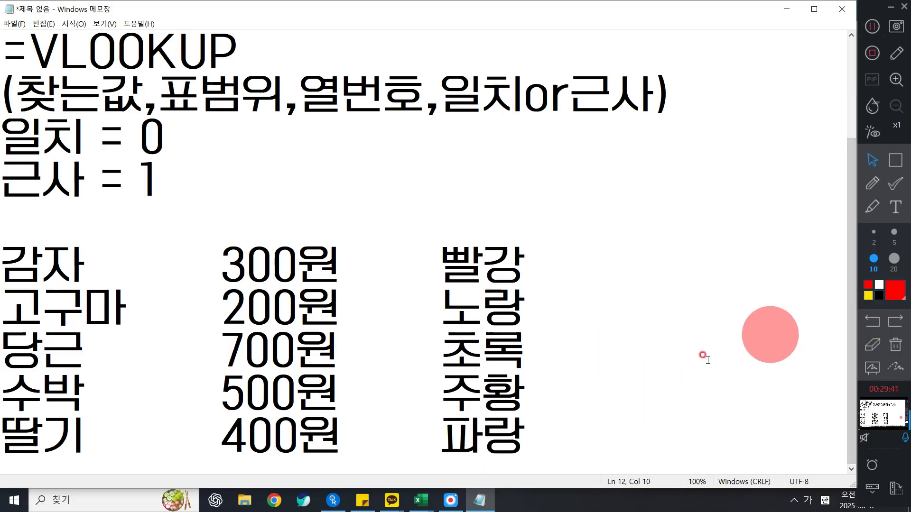
Step: Leave a blank line below the table and begin an example formula with "=VLOOKUP(감자"
click(612, 420)
key(Return)
key(Return)
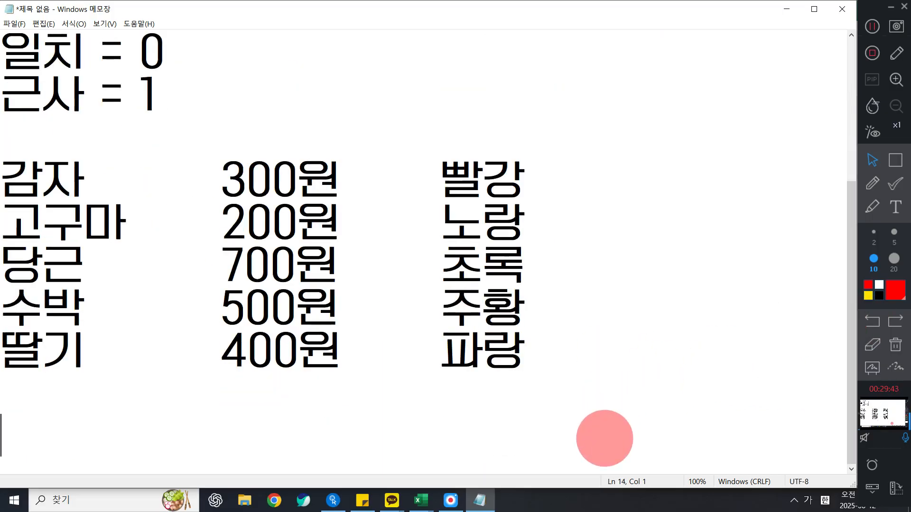
text(=ㅍ)
key(BackSpace)
key(Hangul)
text(VLOO)
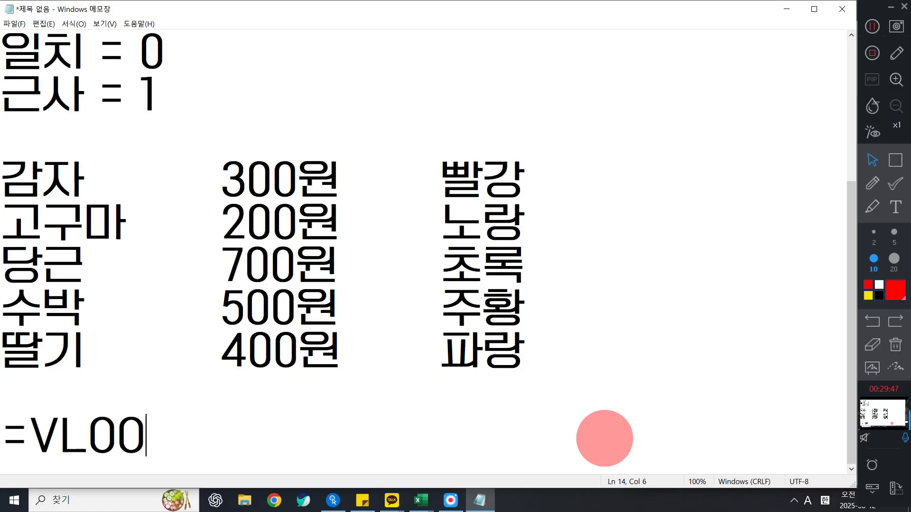
text(KUP()
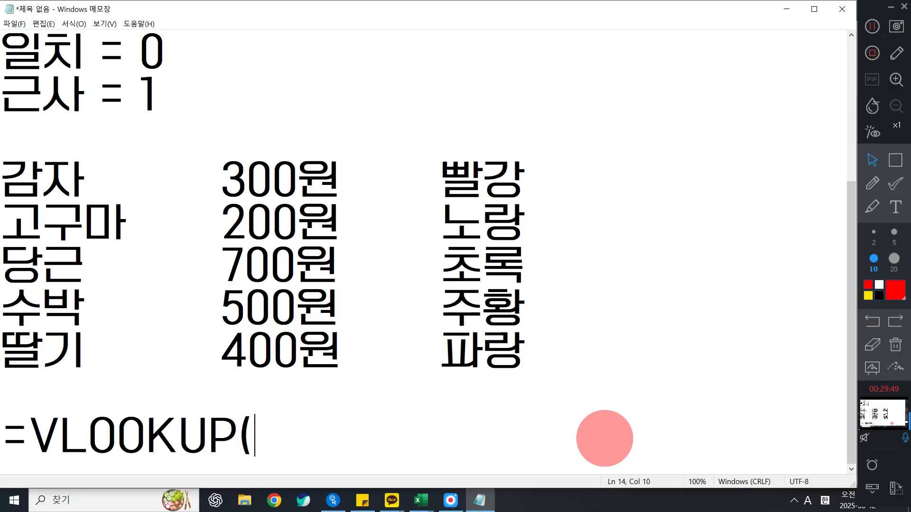
key(Hangul)
text(감자)
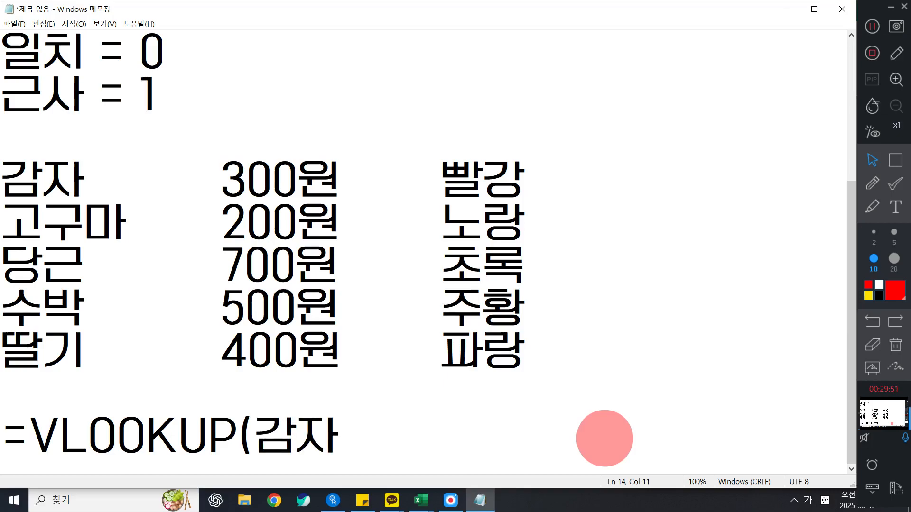
Step: Complete the formula's remaining arguments so it reads "=VLOOKUP(감자,표범위,2,0)"
text(, 표)
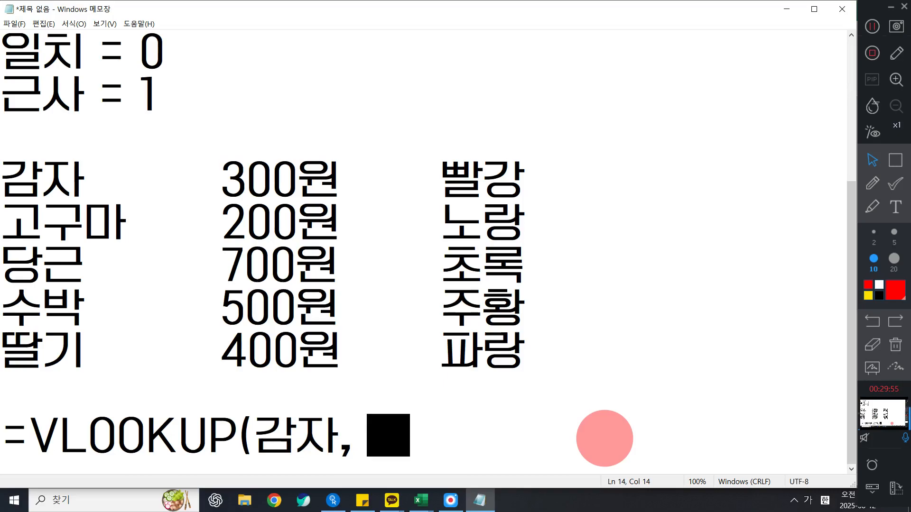
key(BackSpace)
key(BackSpace)
text(표범위)
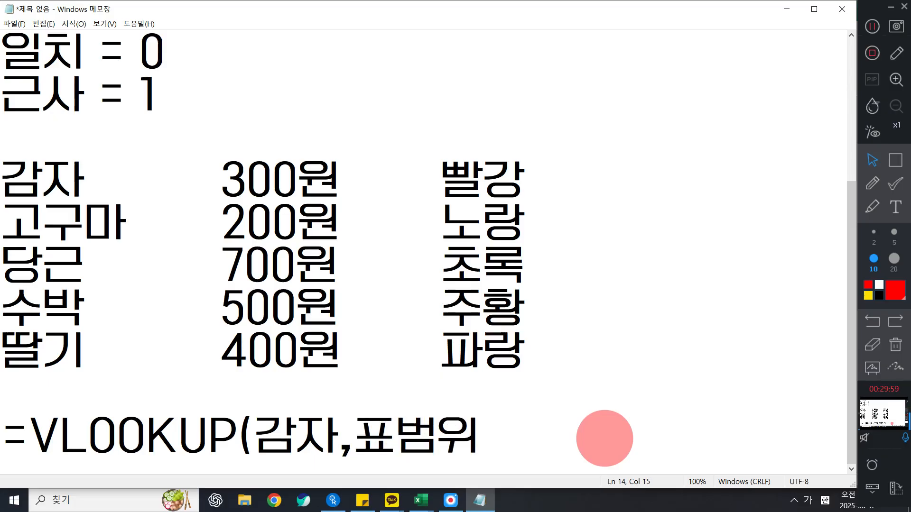
text(,2)
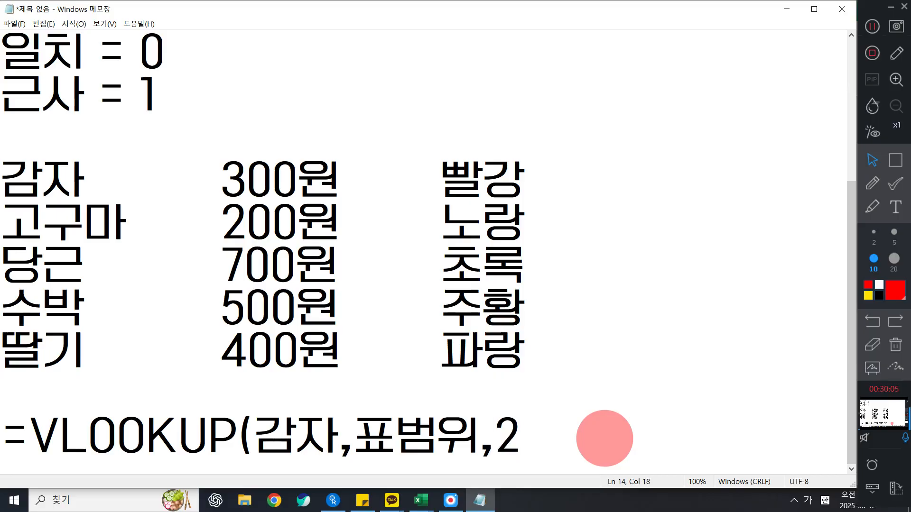
text(,0)
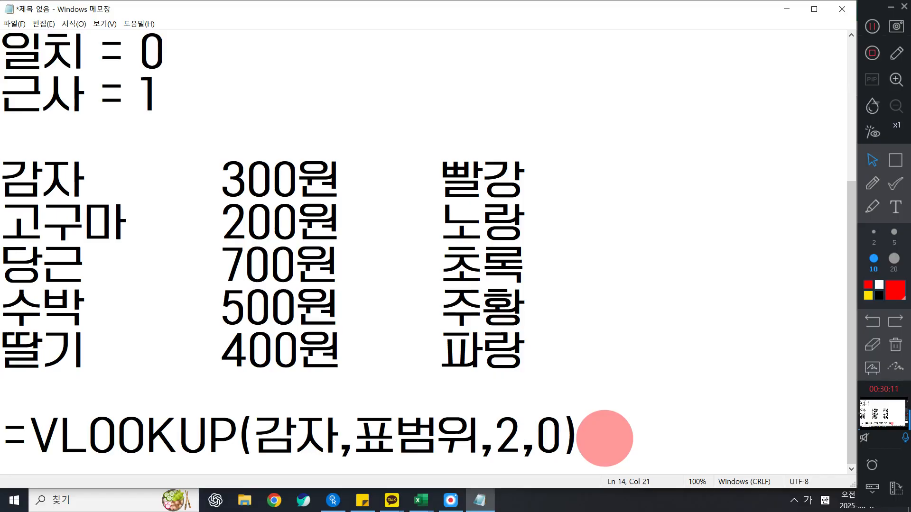
Step: Outline the whole example table from 감자 to 파랑 with a red rectangle, and clear the outline
click(895, 160)
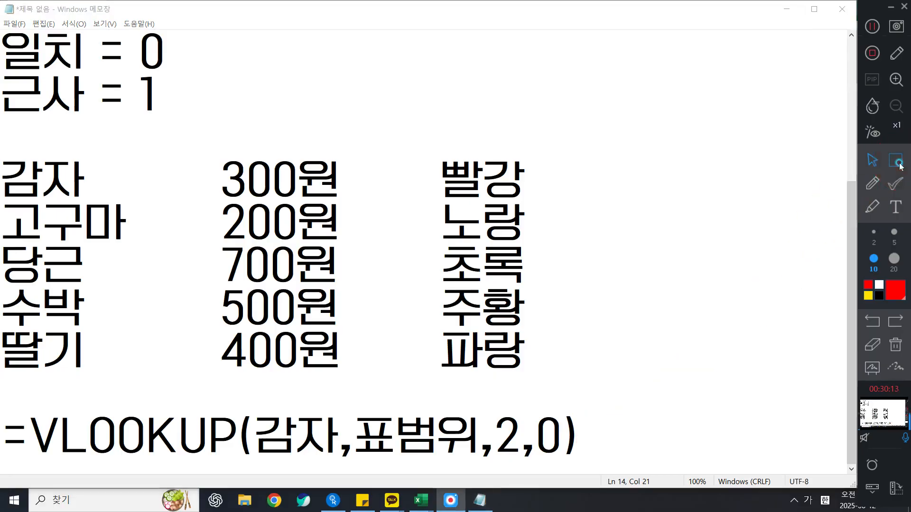
drag(2, 146, 535, 380)
click(875, 189)
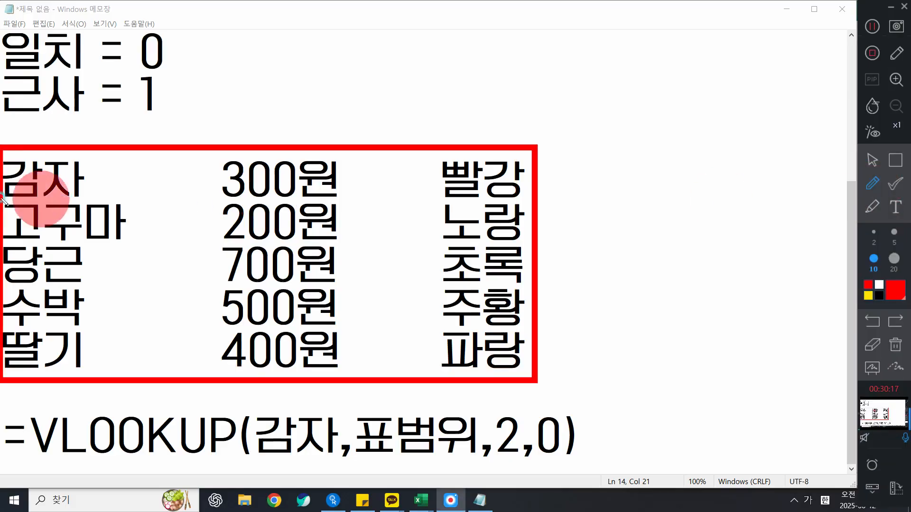
click(898, 185)
Step: Outline 감자, its whole row and the 2 in the formula with red rectangles, and undo the outlines
click(895, 160)
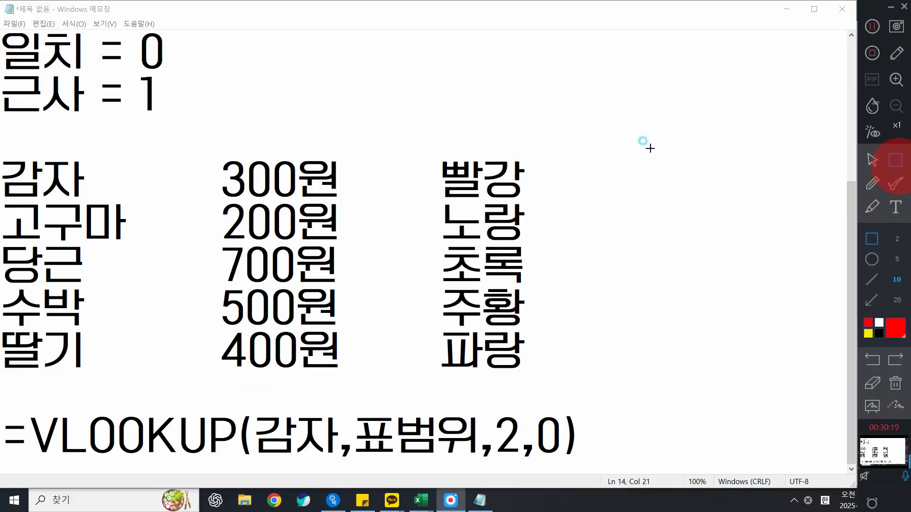
drag(2, 150, 91, 200)
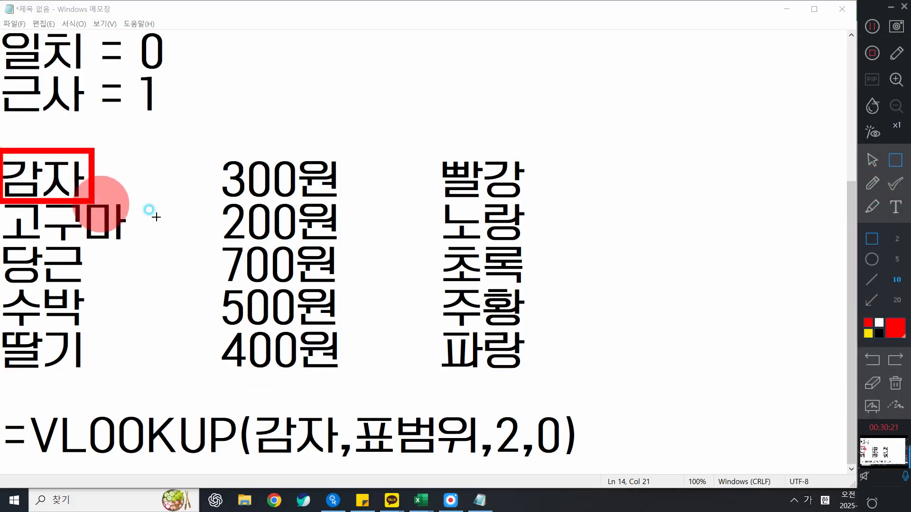
drag(3, 151, 532, 202)
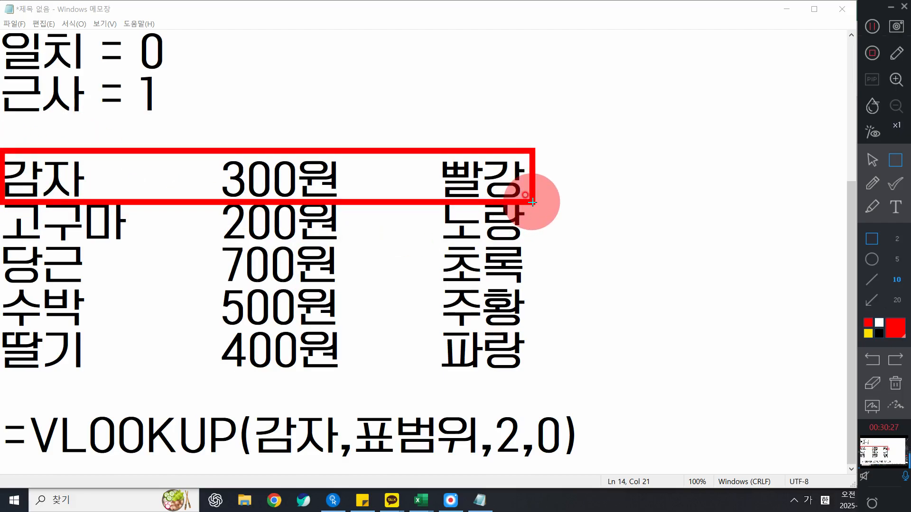
drag(485, 406, 529, 468)
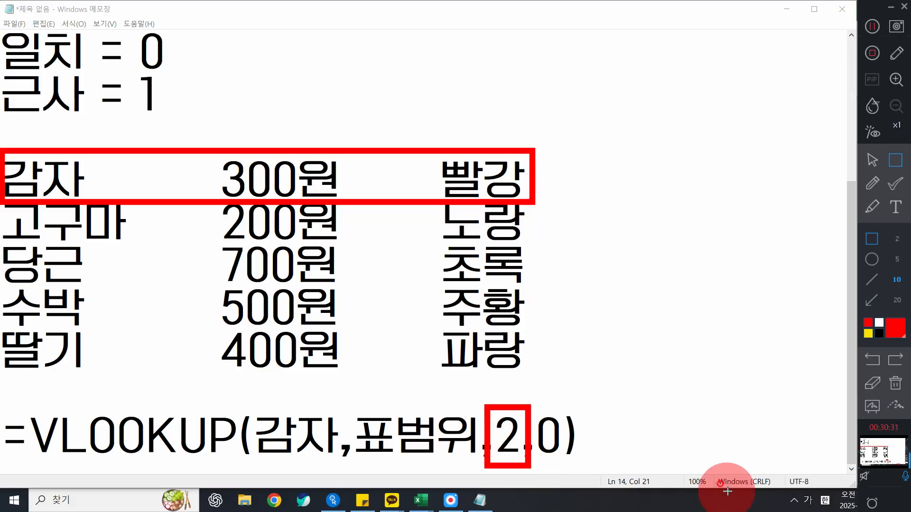
key(ctrl+z)
key(ctrl+z)
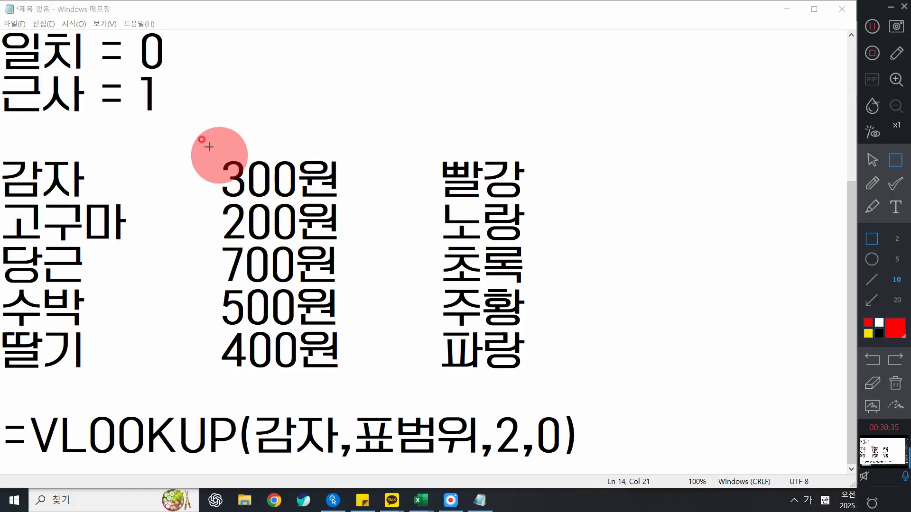
Step: Draw a red rectangle around 300원 on the 감자 row and return to the normal pointer
drag(206, 143, 349, 206)
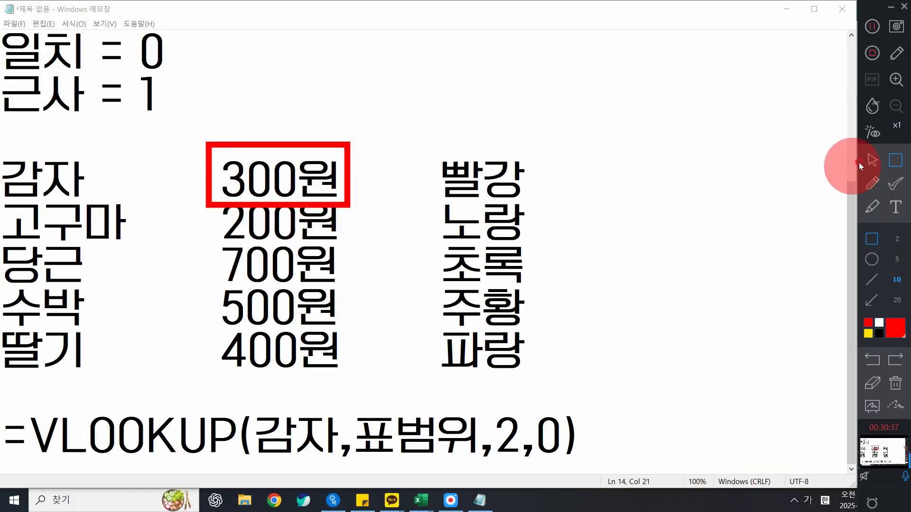
click(871, 161)
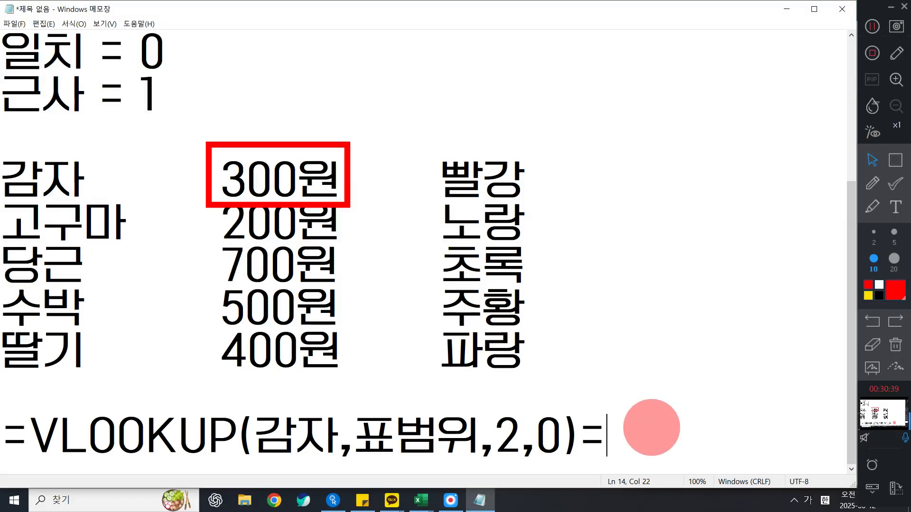
Step: Append "=300원" to the end of the example formula and delete it again
text(ㅇ)
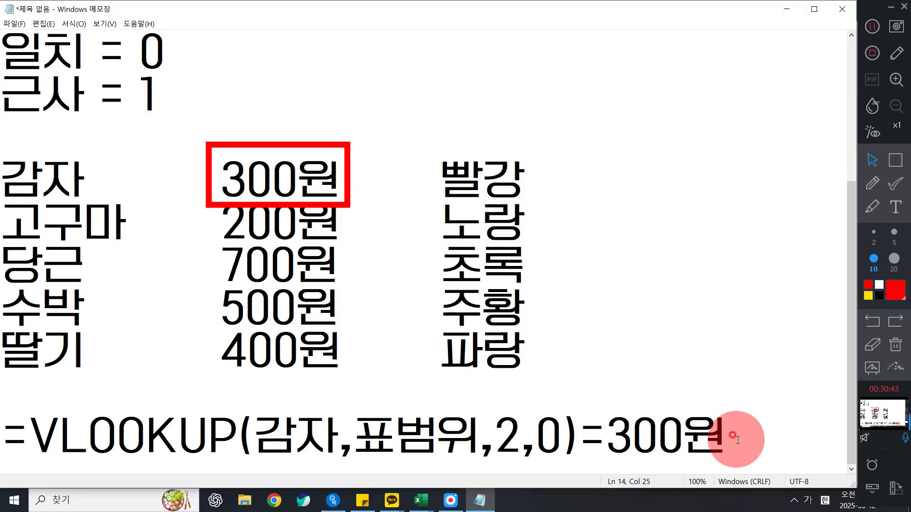
drag(736, 439, 580, 444)
key(BackSpace)
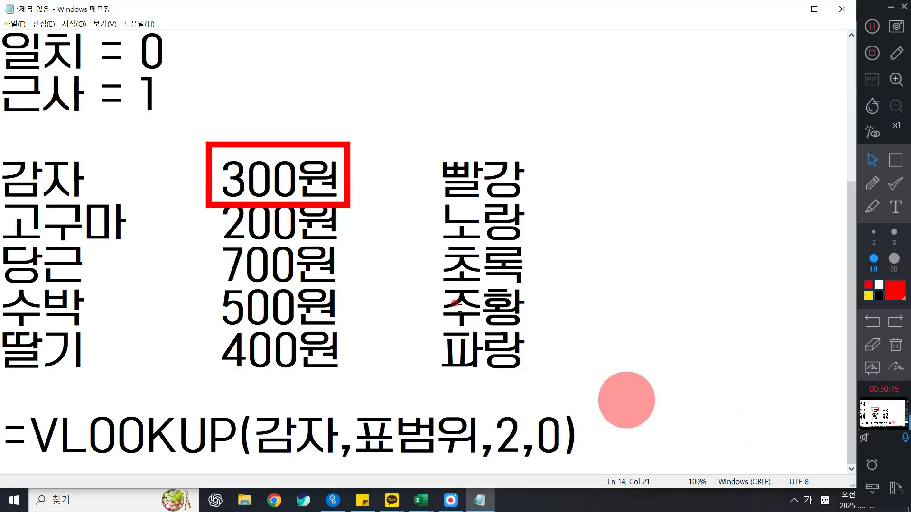
Step: Clear the drawn outline and change the example formula to =VLOOKUP(당근,표범위,3,0)
click(895, 344)
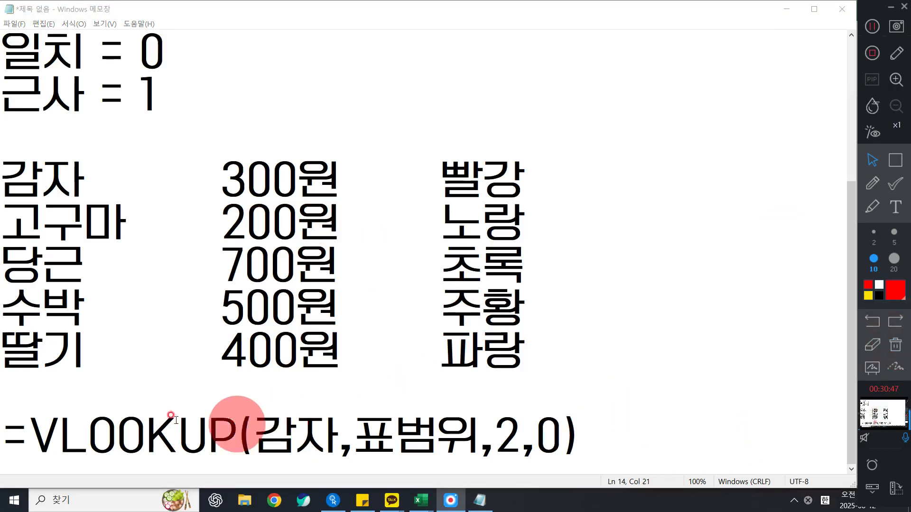
click(331, 433)
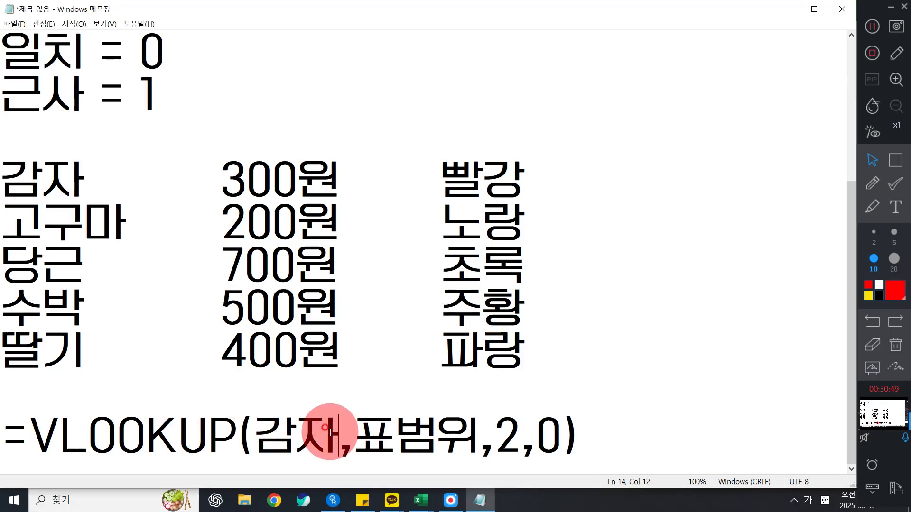
key(BackSpace)
key(BackSpace)
text(당그ㅇ)
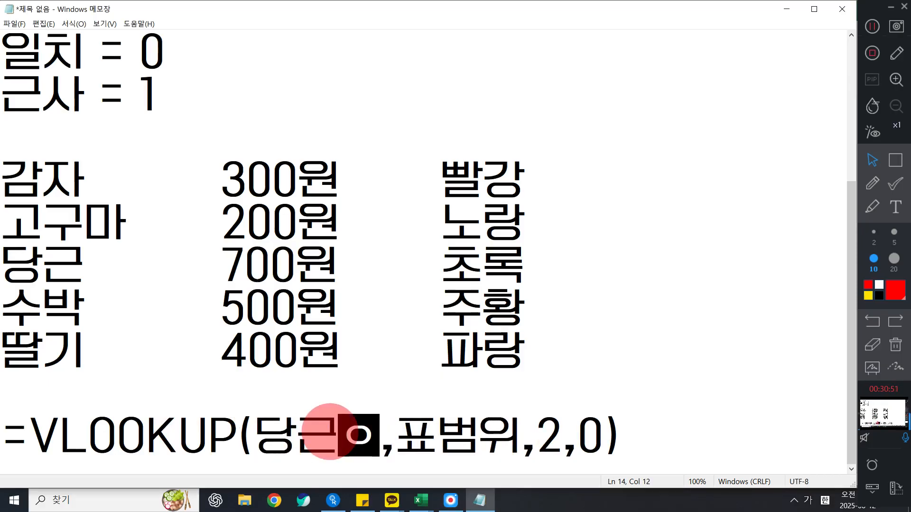
key(BackSpace)
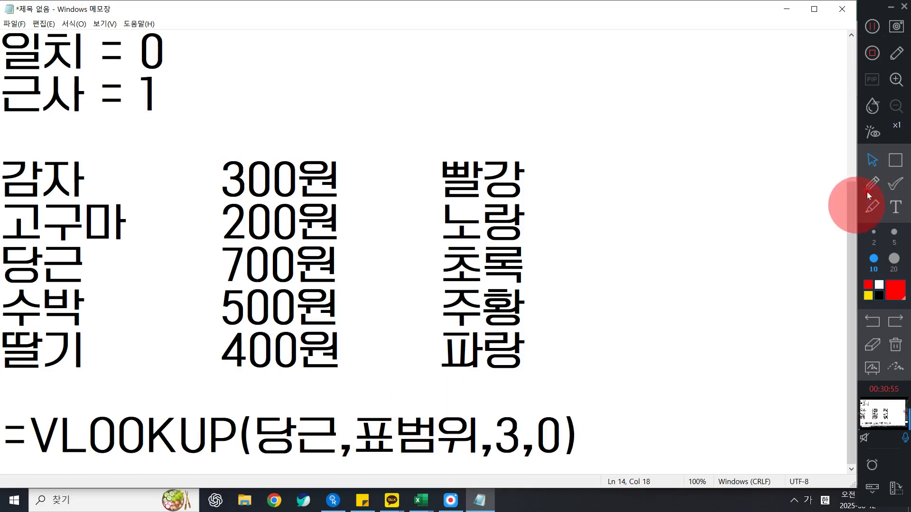
Step: Outline the whole 당근 row of the example table, through 초록, with a red rectangle
click(895, 161)
click(746, 401)
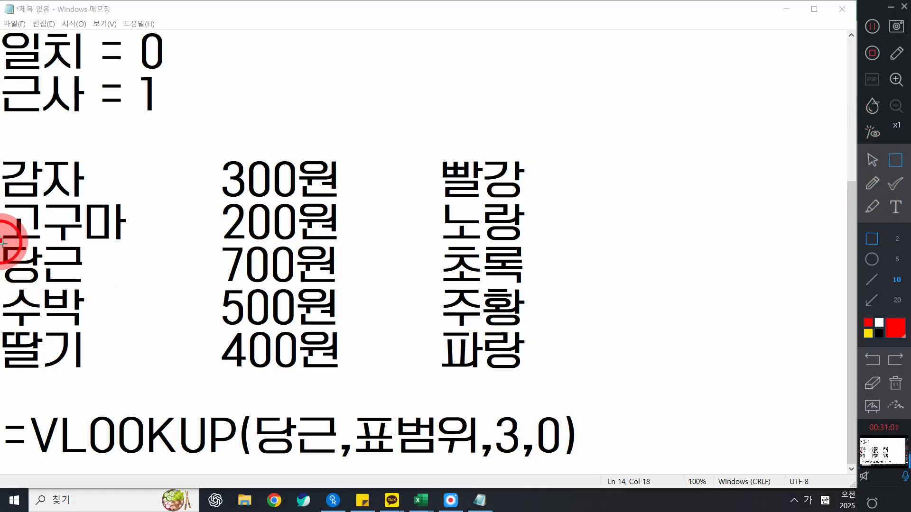
mouse_move(3, 242)
mouse_down()
mouse_move(264, 280)
mouse_move(530, 292)
mouse_up()
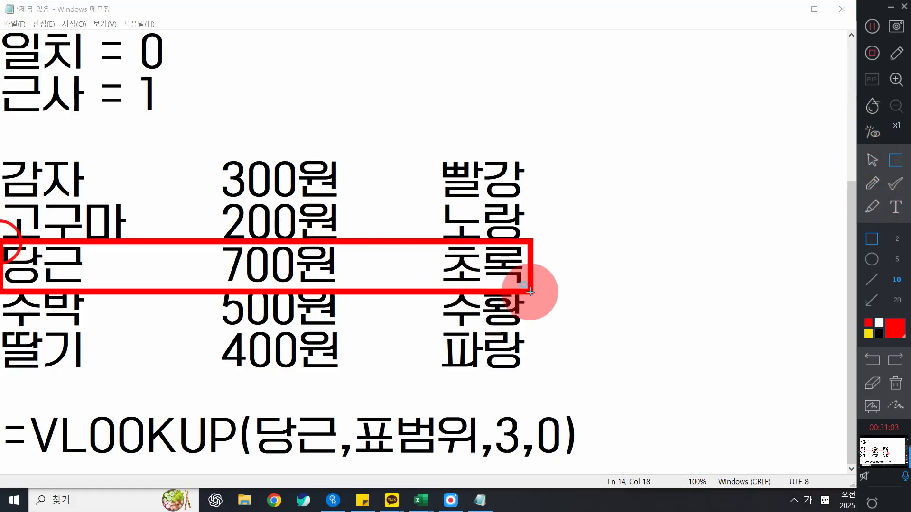
Step: Mark the three table columns down to the 당근 row with red pencil strokes, and undo the last two strokes
click(871, 182)
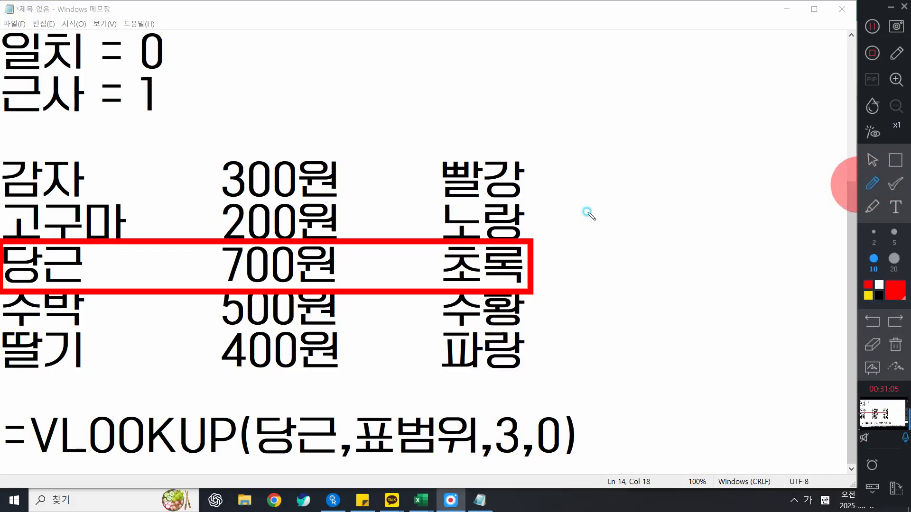
drag(70, 256, 70, 258)
drag(309, 180, 311, 261)
drag(478, 211, 484, 272)
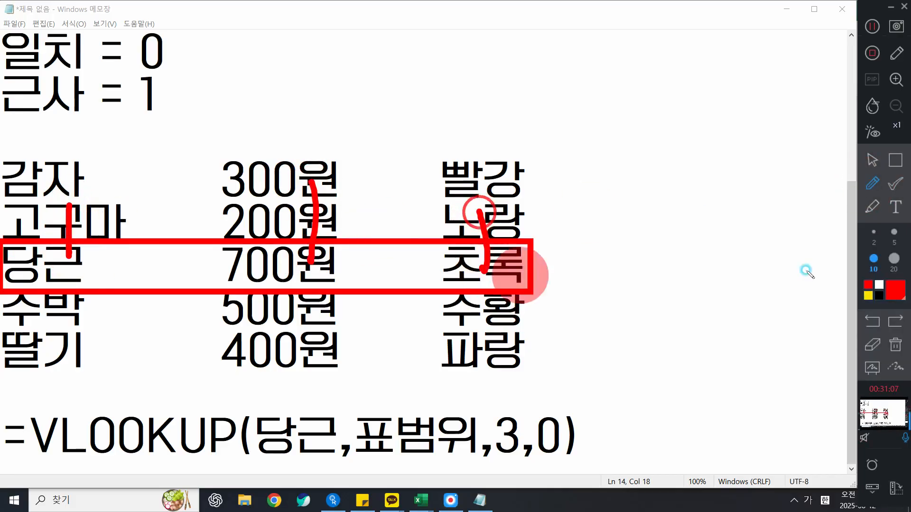
click(873, 322)
click(872, 323)
click(883, 167)
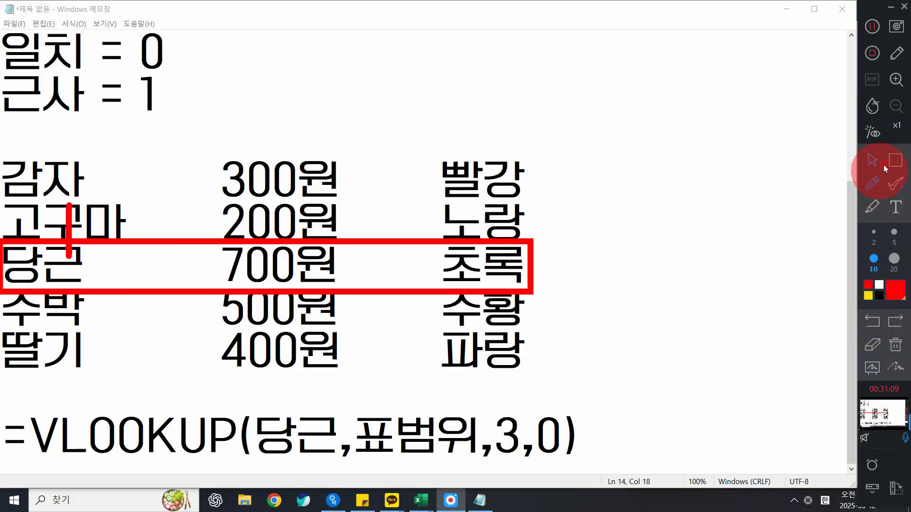
Step: Append "=초록" to the end of the example formula and clear all drawn marks
click(627, 431)
text(=)
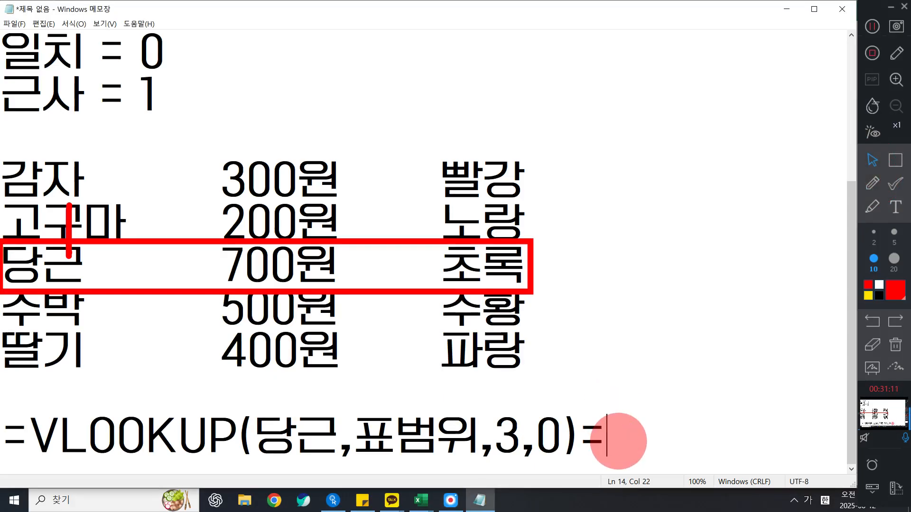
text(초로)
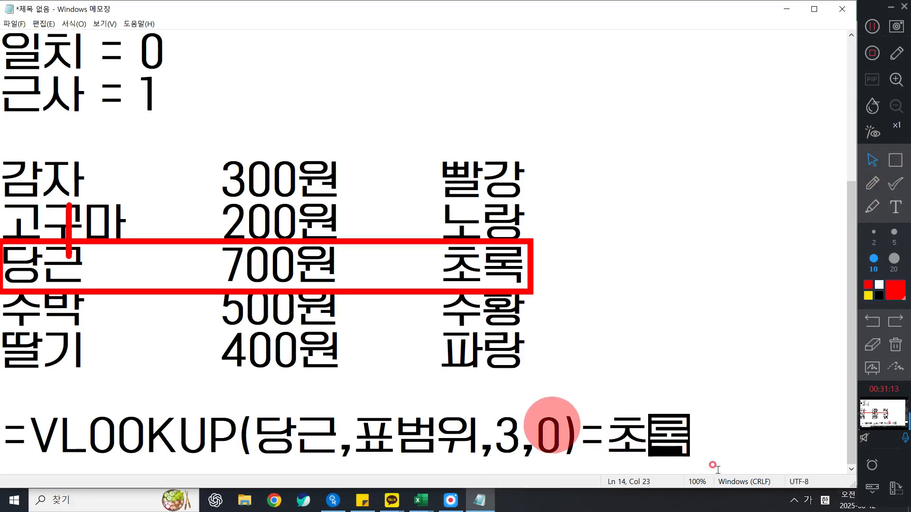
click(895, 343)
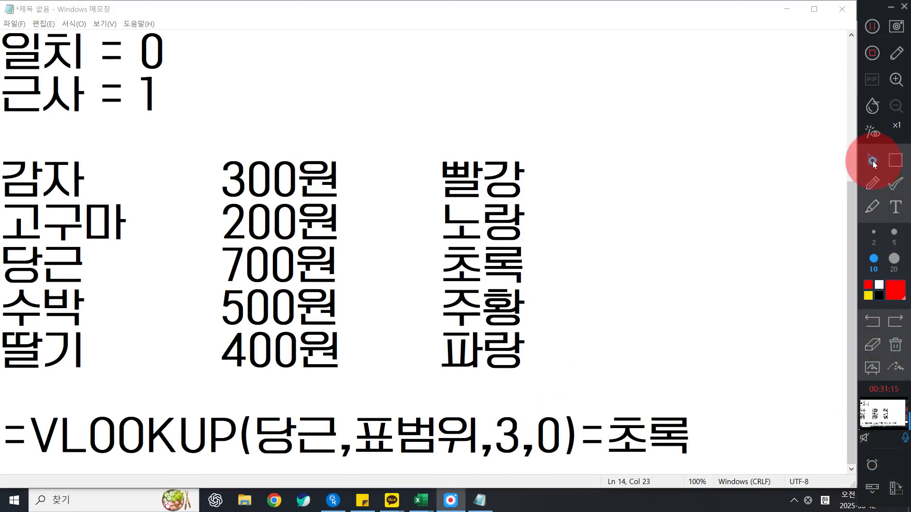
Step: Change the example line to =VLOOKUP(딸기,표범위,2,0)=400원
click(350, 429)
key(BackSpace)
key(BackSpace)
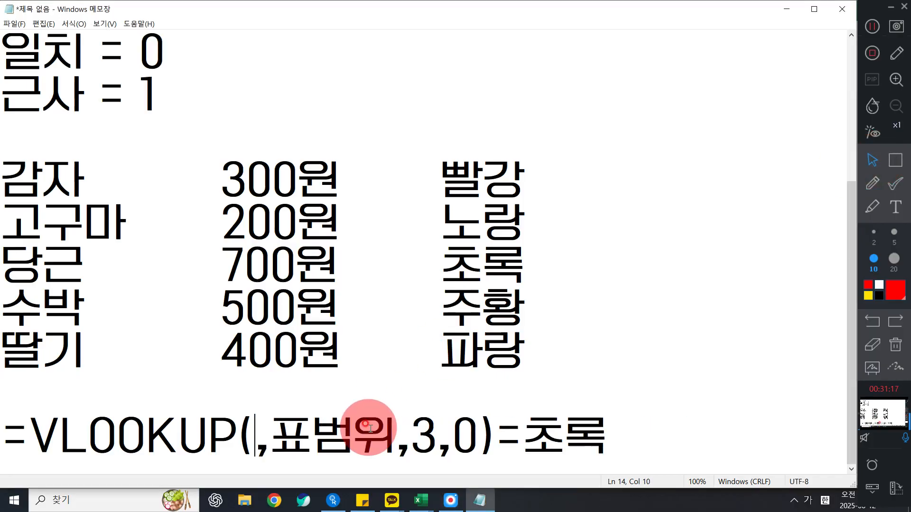
text(딸기)
key(Right)
key(Right)
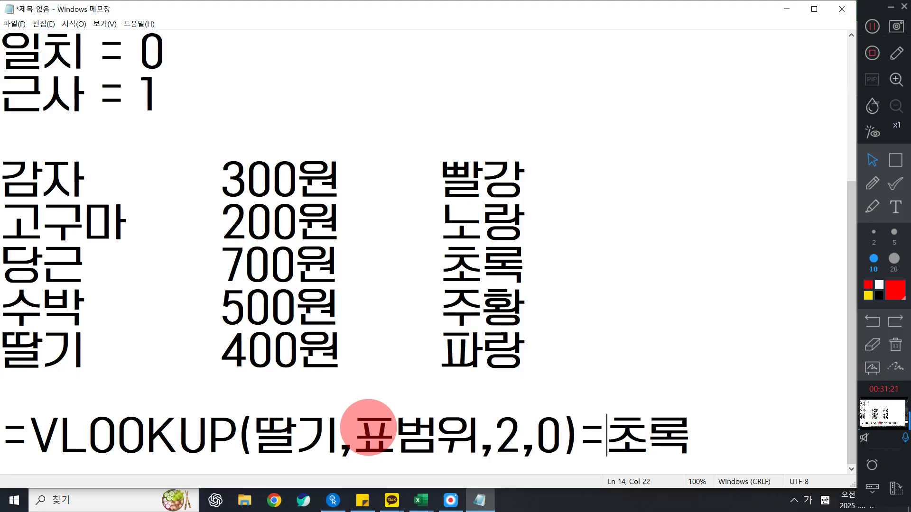
key(Delete)
key(Delete)
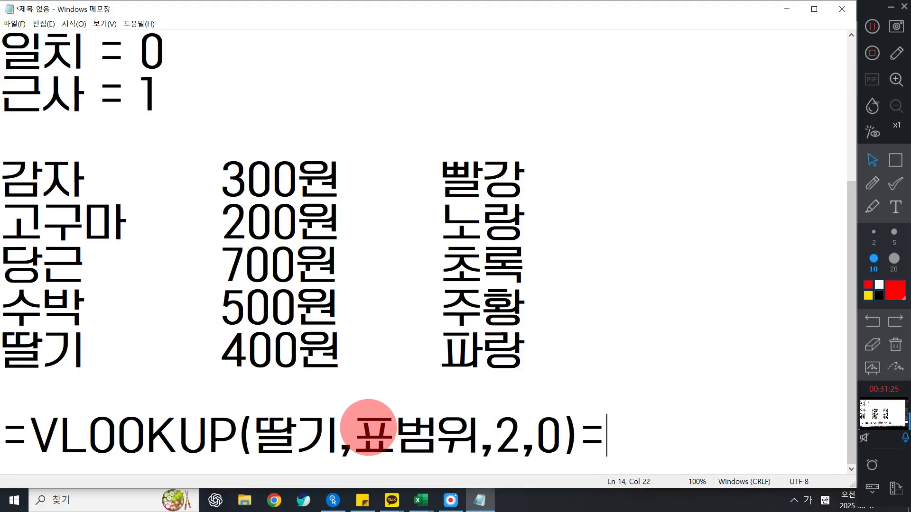
text(원)
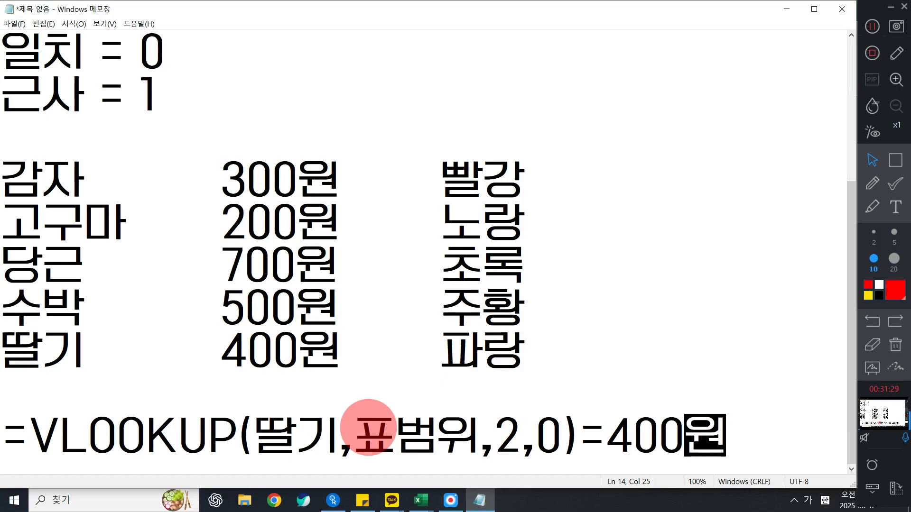
Step: Delete "=400원" from the end of the example formula
key(BackSpace)
key(BackSpace)
key(BackSpace)
key(BackSpace)
key(BackSpace)
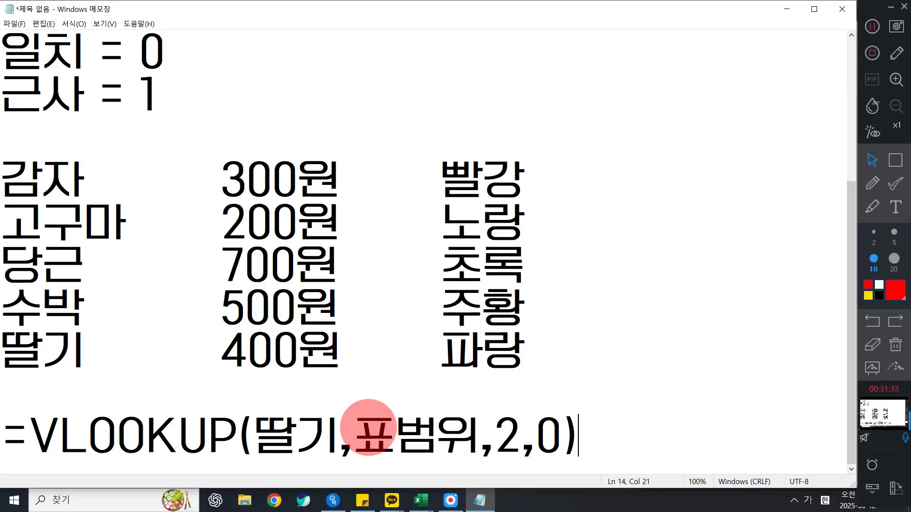
Step: Add the red text annotation "※ 단, 표 범위는 찾는값이 첫번 째열에 있어야함" and place it directly above the example table
click(895, 207)
click(243, 98)
text(ㅁ)
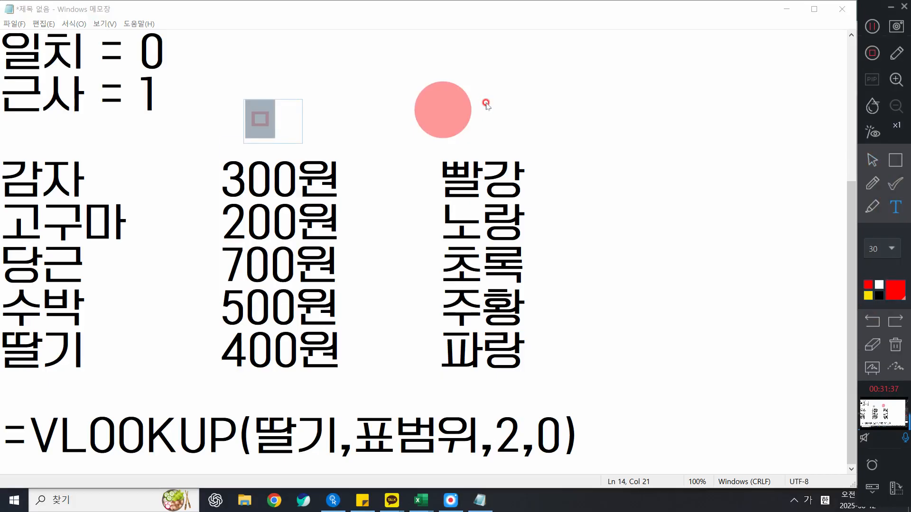
key(Hangul_Hanja)
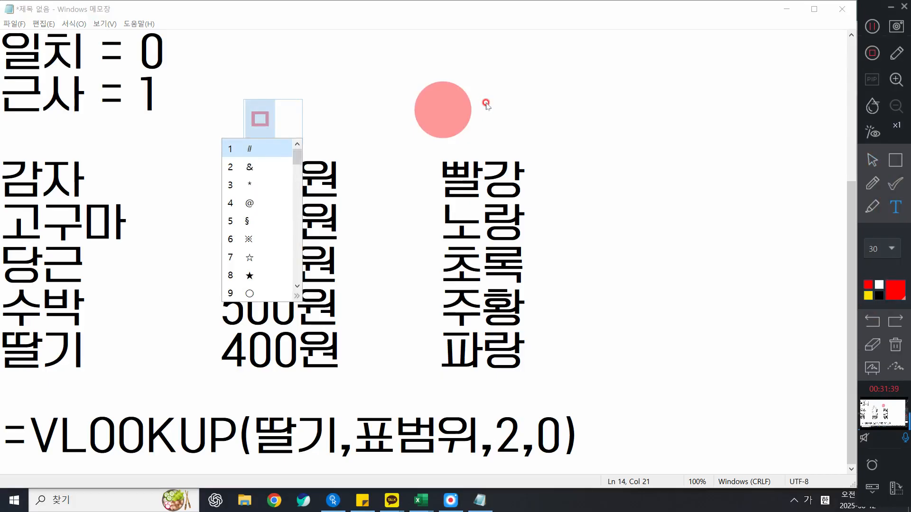
text(6 단,)
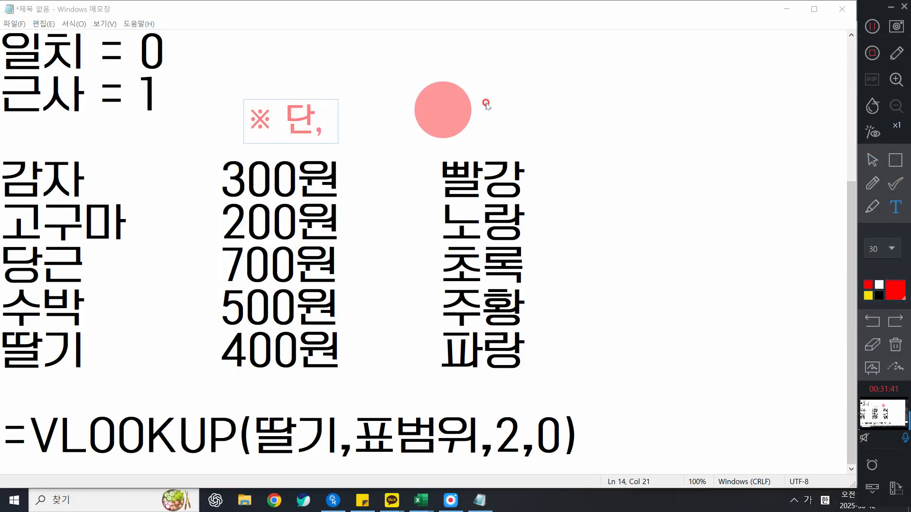
text(여 범위)
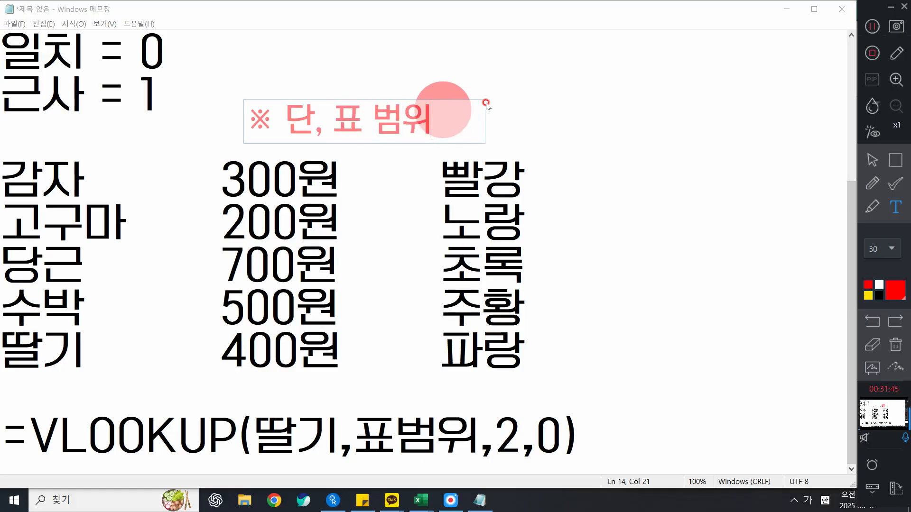
text(, ㅊ찾ㄴ)
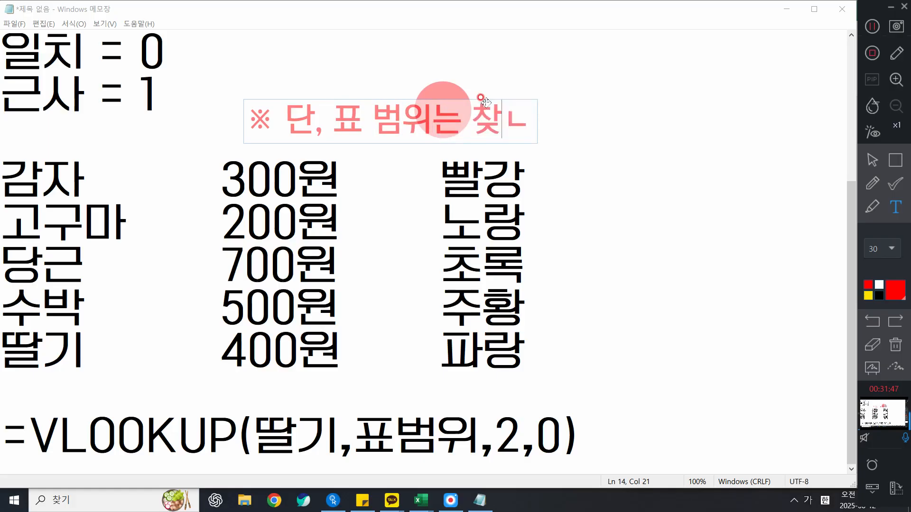
text(값이 ㅊ)
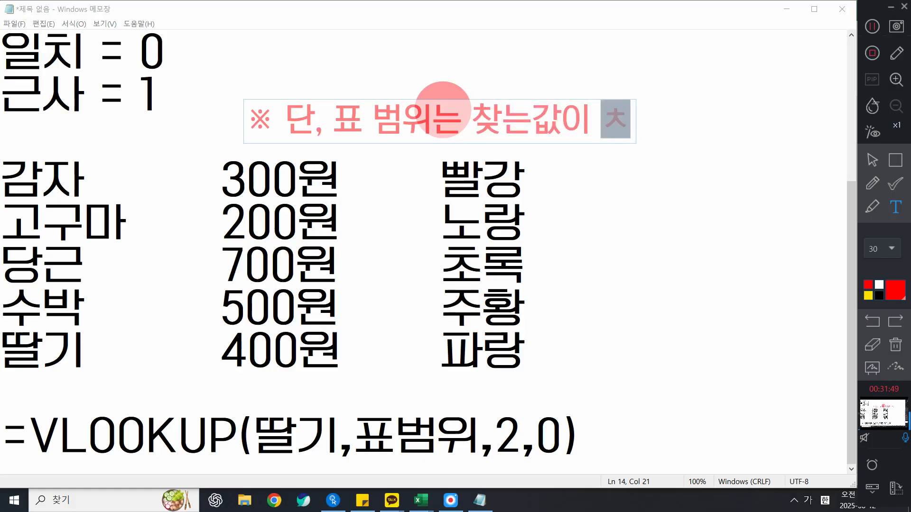
text(번 째)
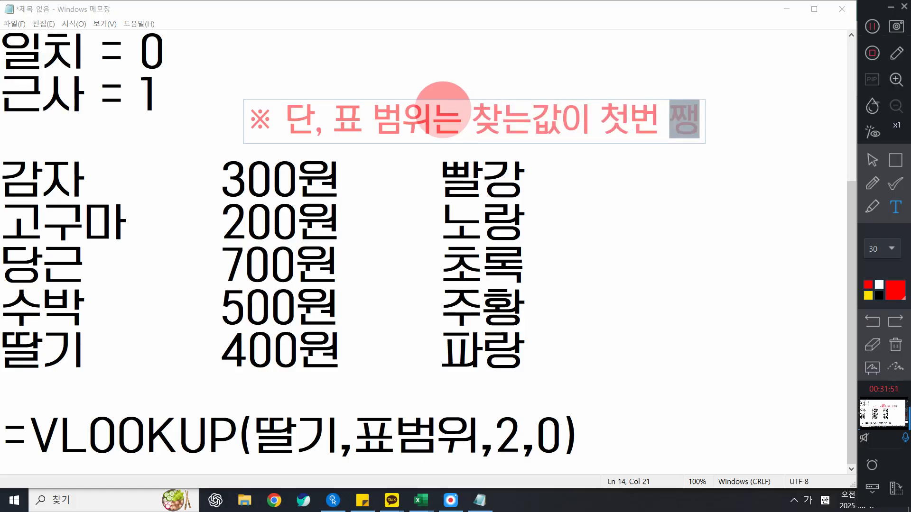
text(열 에 있어)
key(BackSpace)
key(BackSpace)
key(BackSpace)
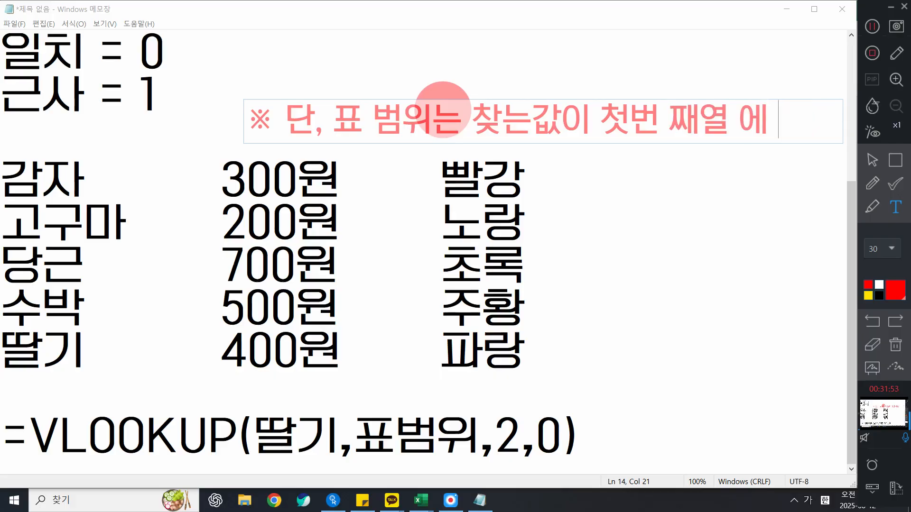
text(있어야)
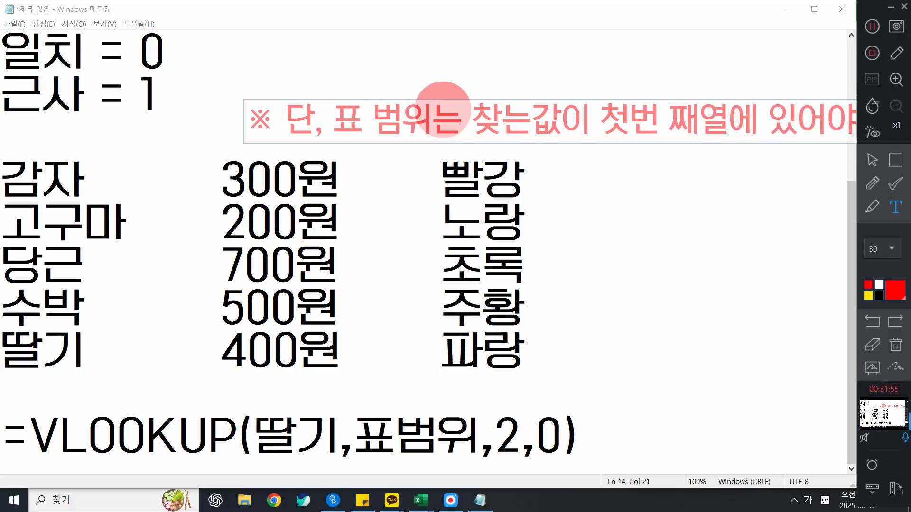
text(함)
mouse_move(474, 113)
mouse_down()
mouse_move(230, 116)
mouse_move(229, 130)
mouse_up()
click(438, 103)
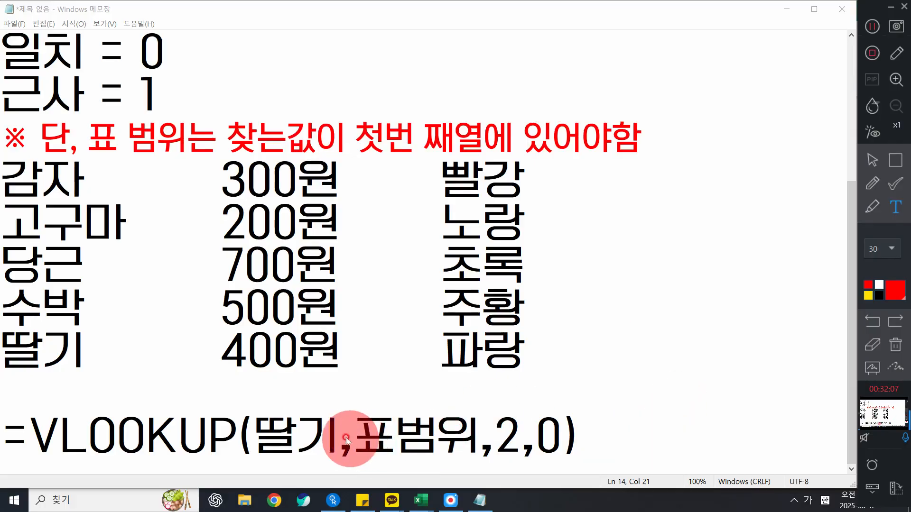
Step: Return to the normal pointer and replace the lookup value 딸기 in the example formula with 400원
click(878, 168)
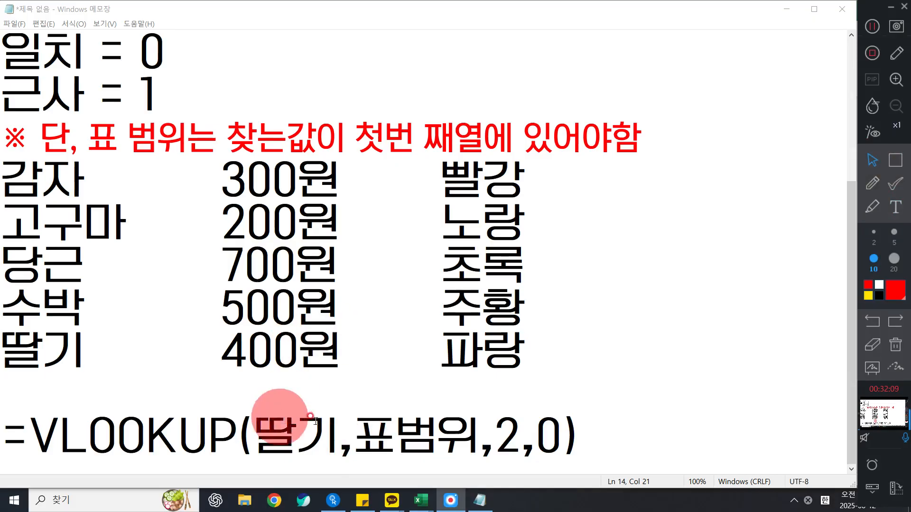
click(336, 438)
key(BackSpace)
key(BackSpace)
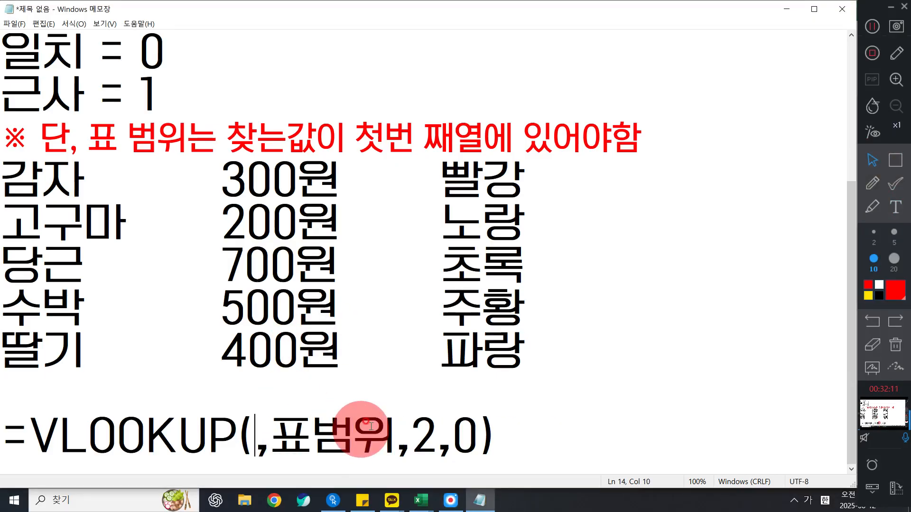
text(400원)
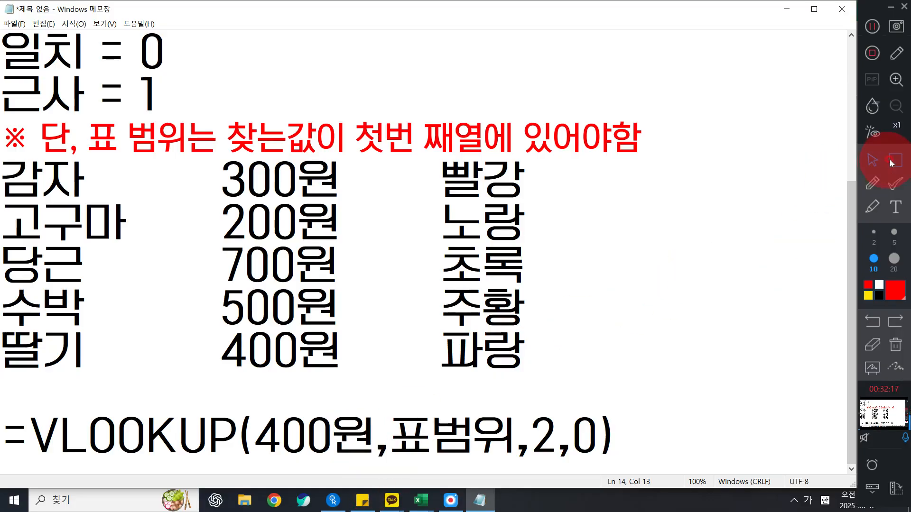
Step: Outline only the price and colour columns from 300원 to 파랑 in red, and draw and undo an outline around 400원 in the formula
click(891, 161)
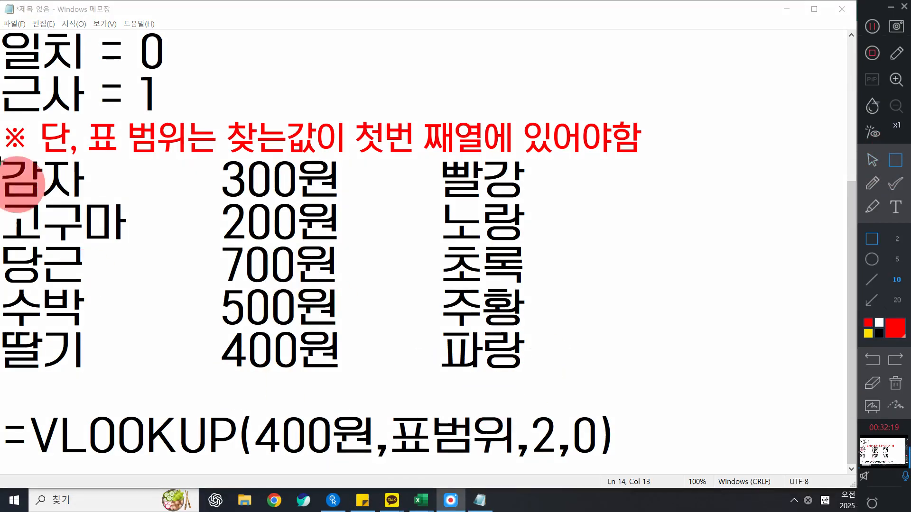
mouse_move(2, 161)
mouse_down()
mouse_move(488, 366)
mouse_move(547, 381)
mouse_up()
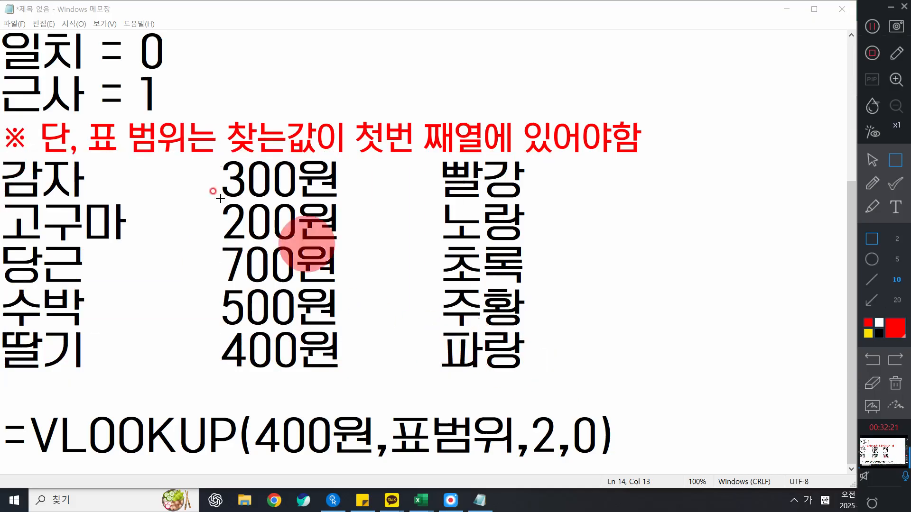
mouse_move(209, 158)
mouse_down()
mouse_move(346, 260)
mouse_move(527, 354)
mouse_move(530, 376)
mouse_up()
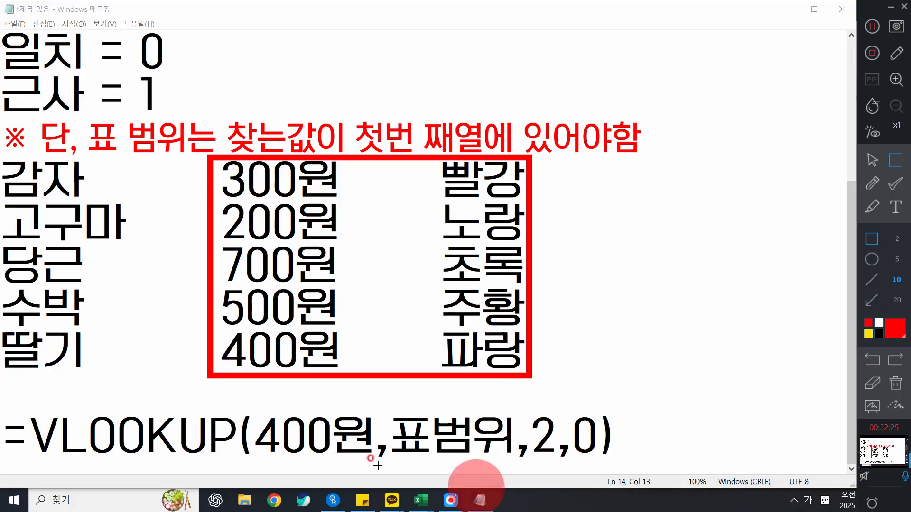
drag(245, 408, 373, 472)
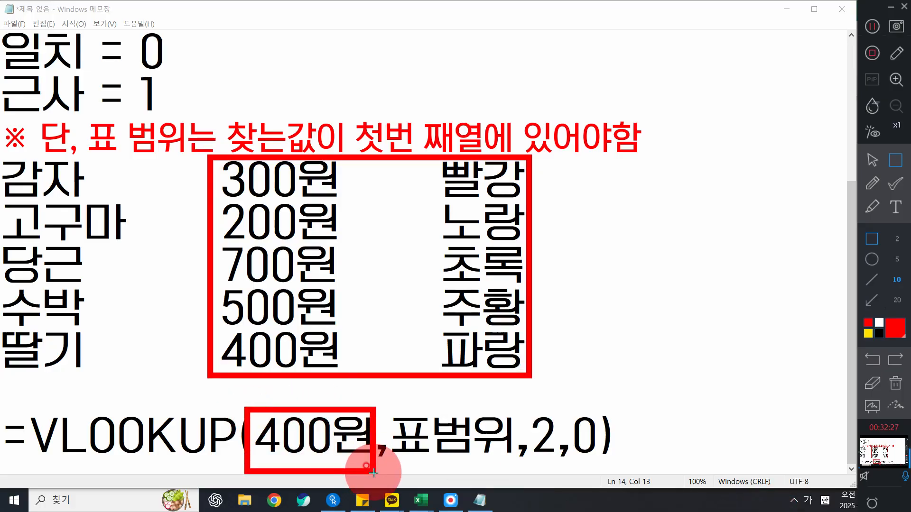
key(ctrl+z)
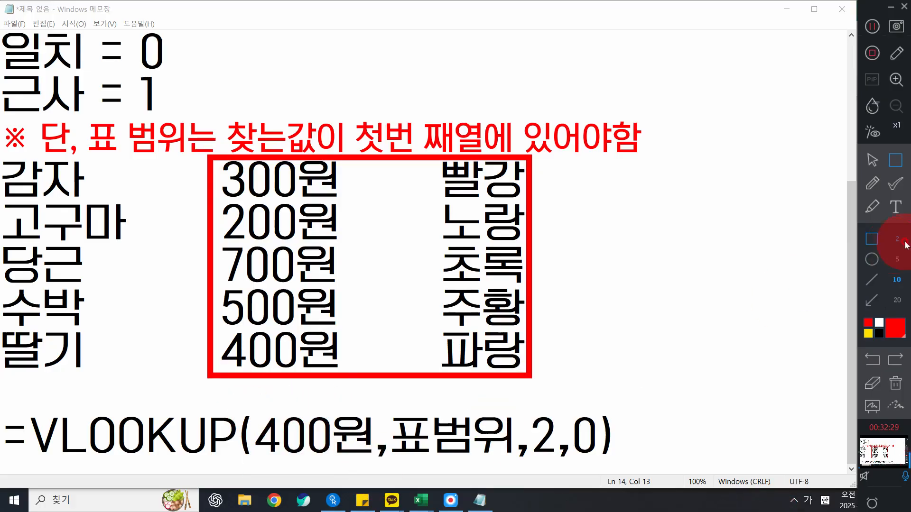
Step: Erase the red outline around the price and colour columns of the example table
click(894, 383)
click(877, 160)
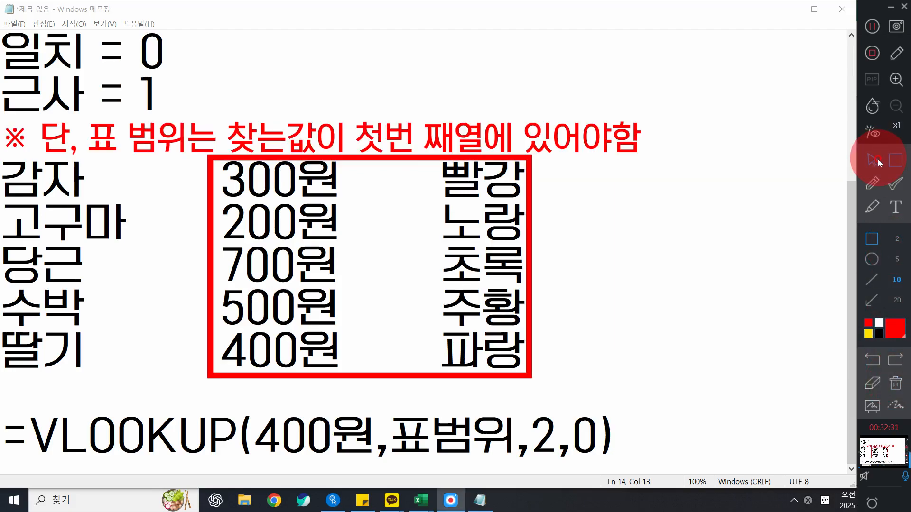
click(872, 383)
drag(500, 404, 460, 347)
Step: Return to the normal pointer and append "=파랑" to the end of the example formula
click(858, 148)
click(643, 422)
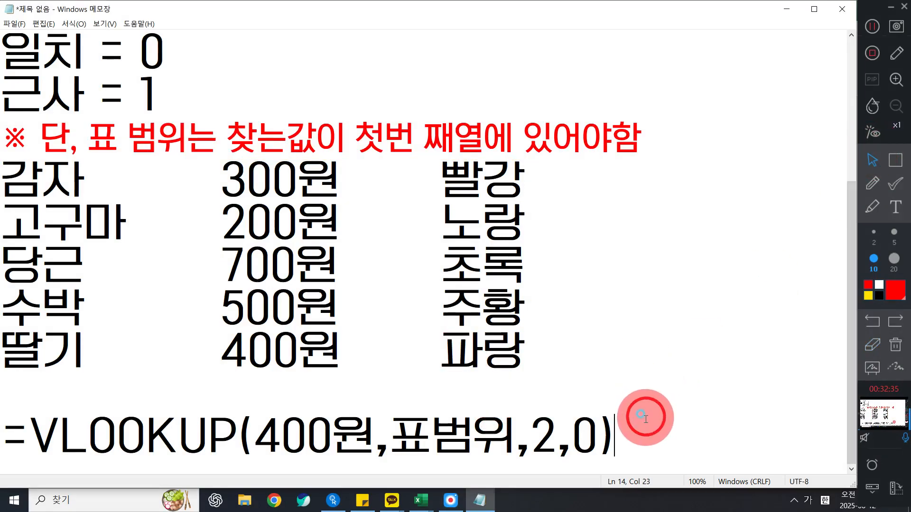
text(=파랑)
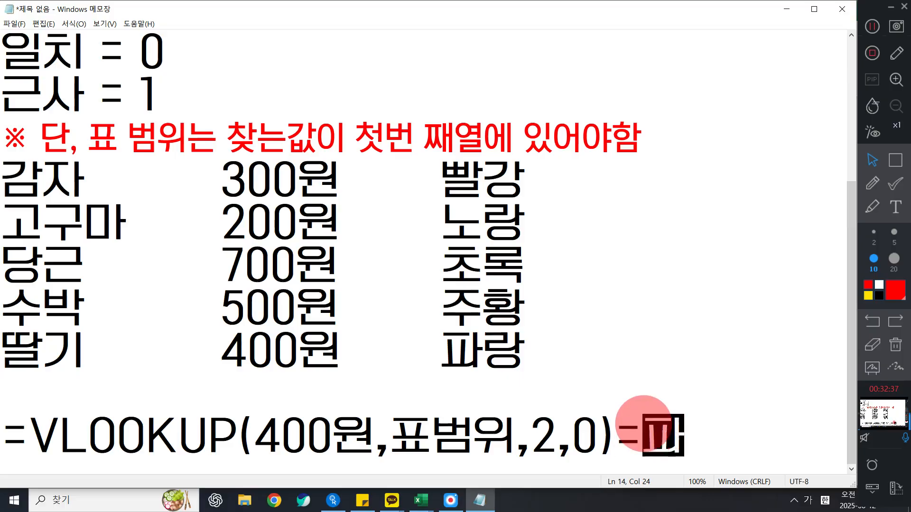
Step: Outline the price and colour columns from 300원 to 파랑 in red again, and erase that outline
click(902, 159)
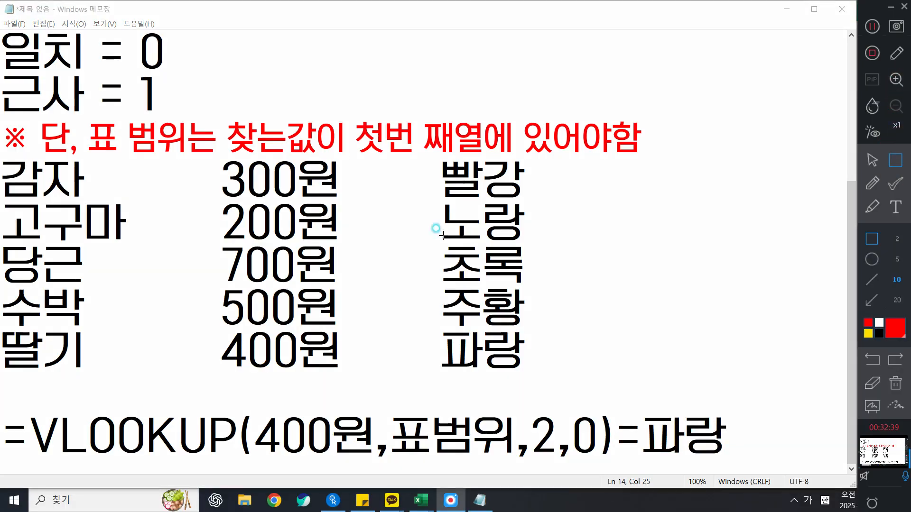
mouse_move(205, 151)
mouse_down()
mouse_move(449, 353)
mouse_move(537, 370)
mouse_up()
click(871, 260)
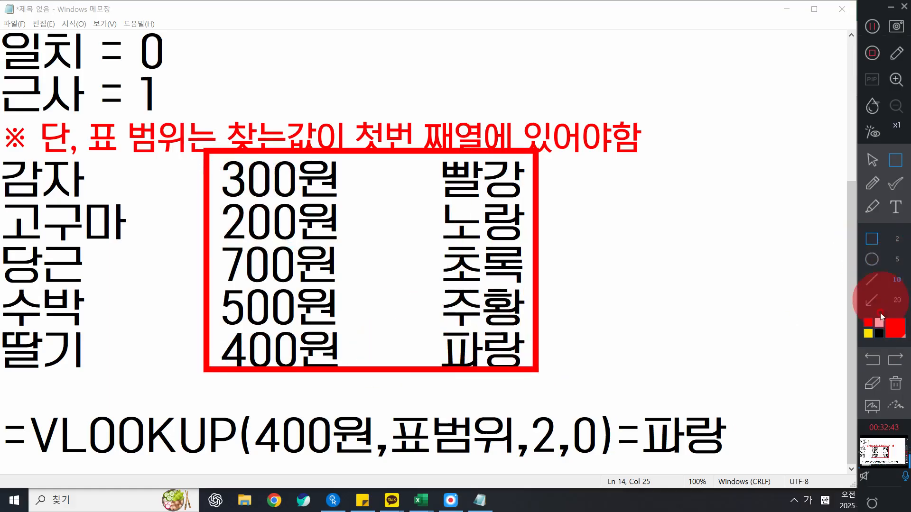
click(872, 382)
click(515, 385)
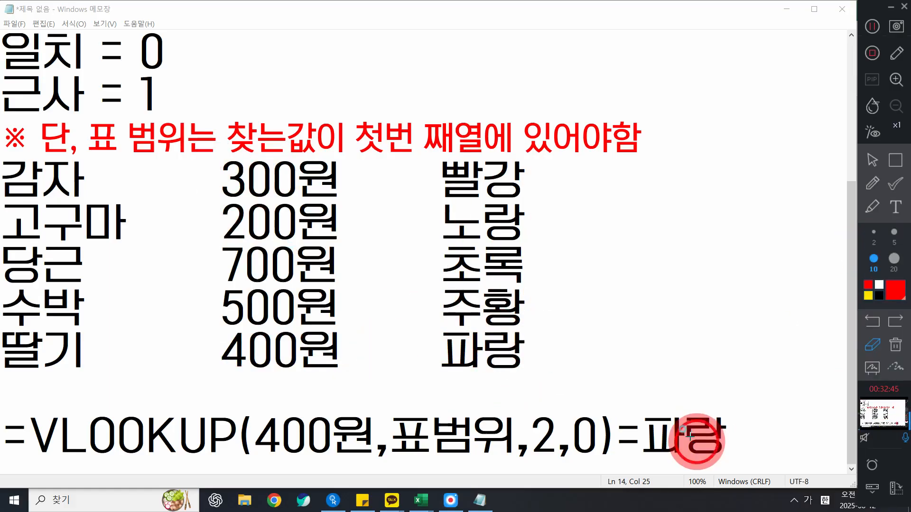
Step: Remove "=파랑" from the example formula and replace its lookup value with 200원
click(868, 163)
click(737, 421)
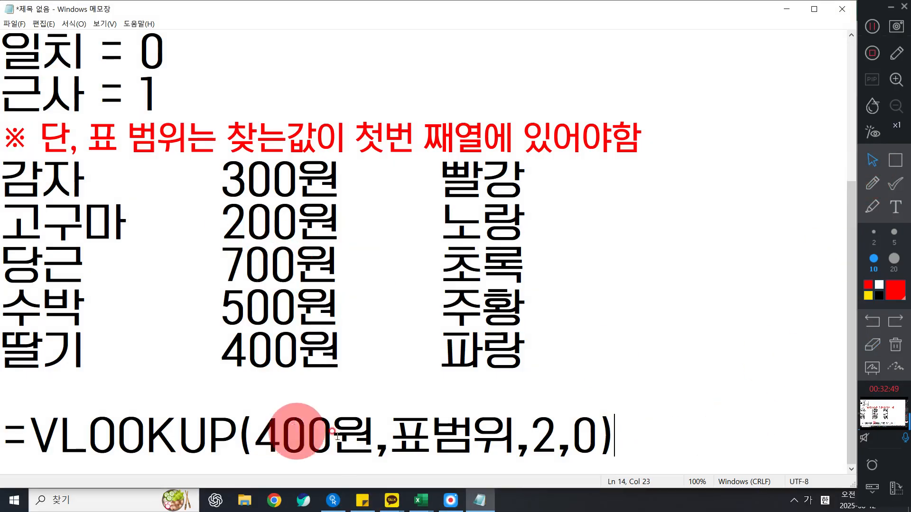
drag(373, 433, 255, 432)
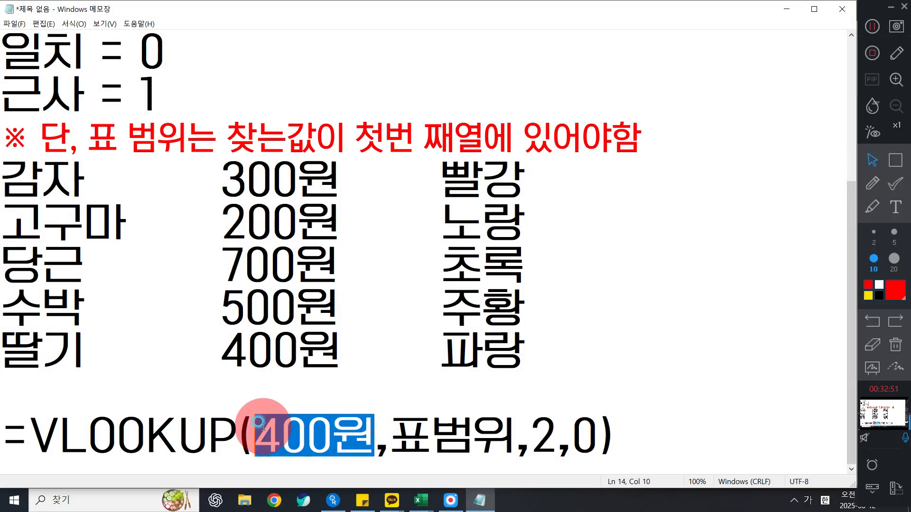
text(200원)
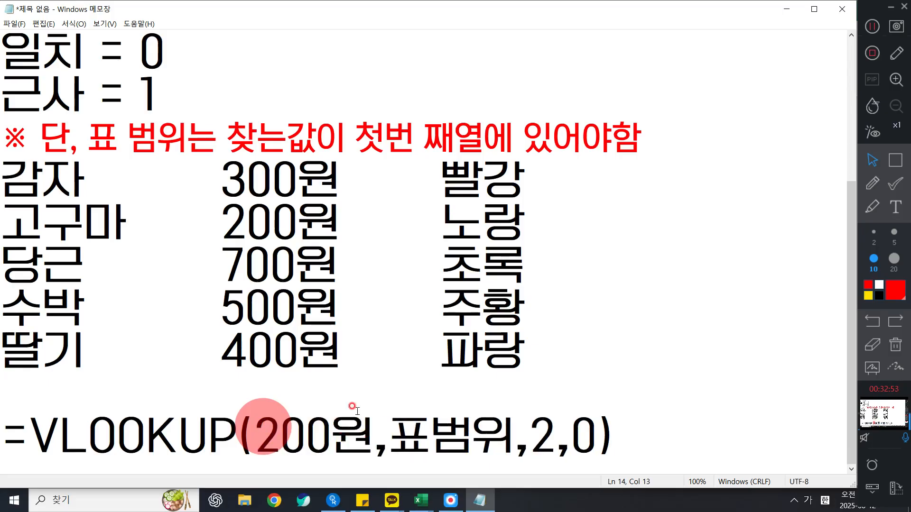
Step: Outline the whole example table from 감자 to 파랑 in red, redrawing the rectangle so it clears the text of the last row
click(887, 169)
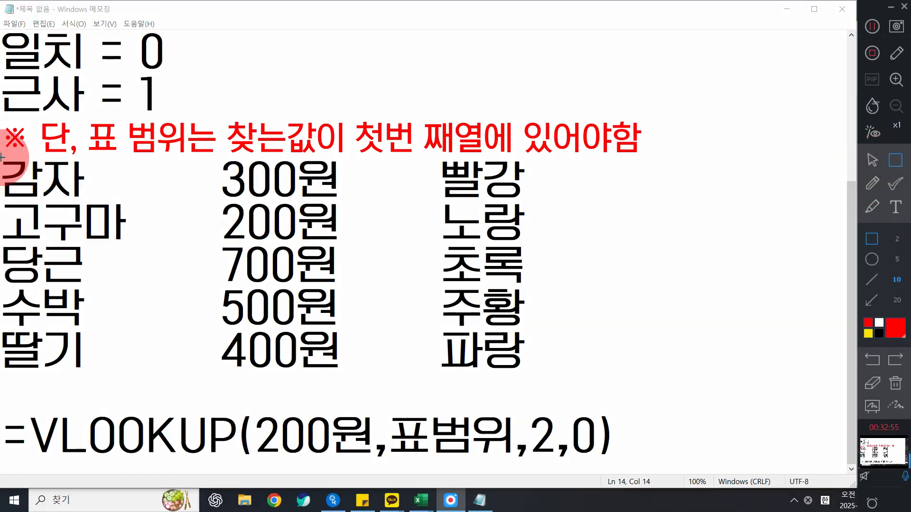
drag(2, 157, 532, 369)
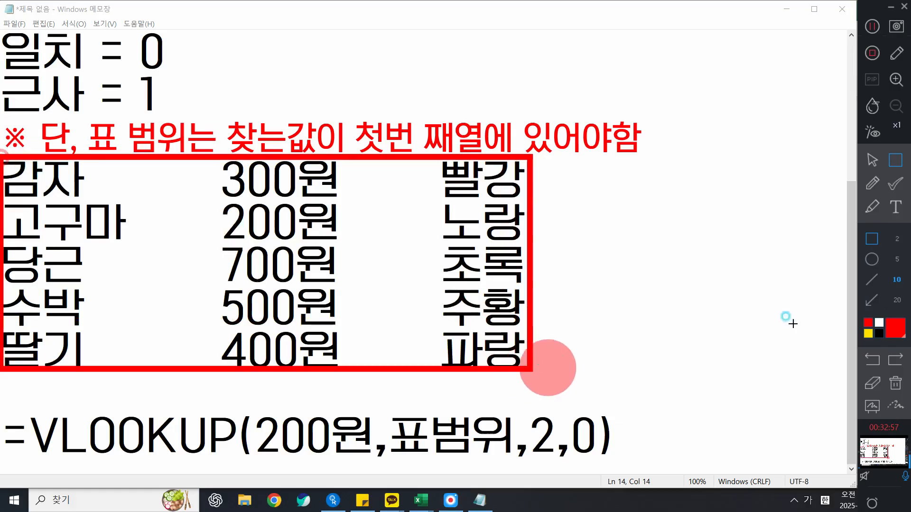
click(871, 158)
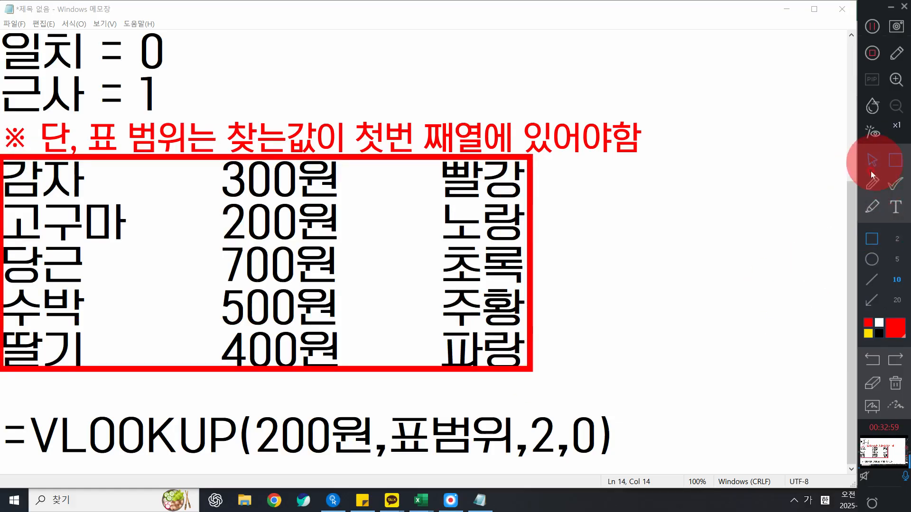
click(869, 187)
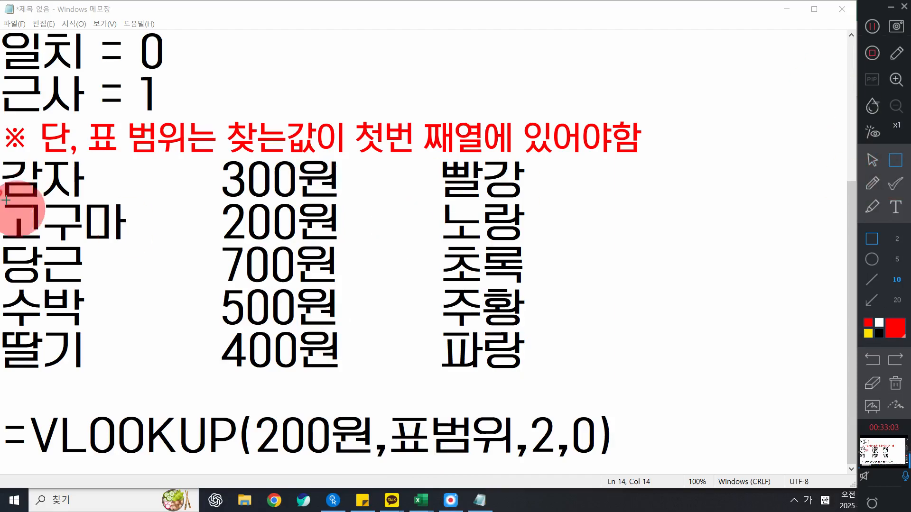
mouse_move(3, 158)
mouse_down()
mouse_move(532, 368)
mouse_move(530, 376)
mouse_up()
Step: Add a red ⓐ text label just outside the lower-right corner of the red table outline
click(898, 207)
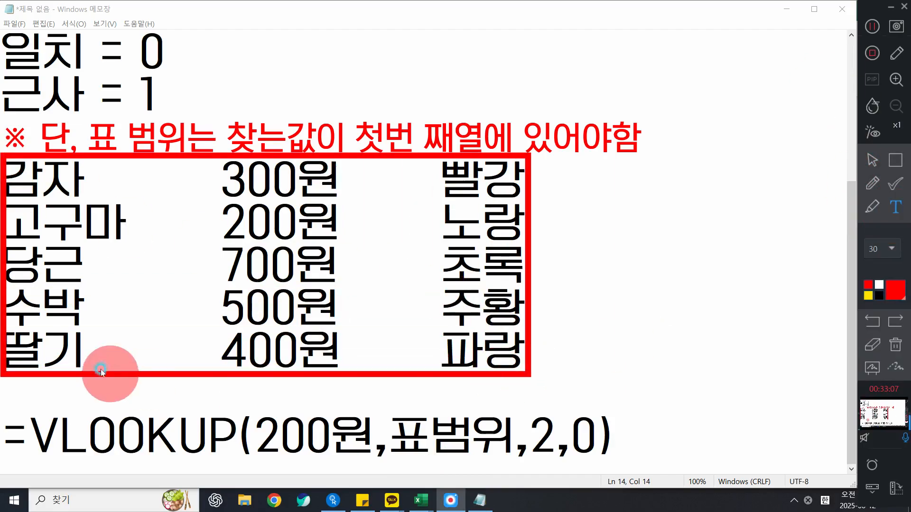
click(548, 371)
text(ㅇ)
key(Hangul_Hanja)
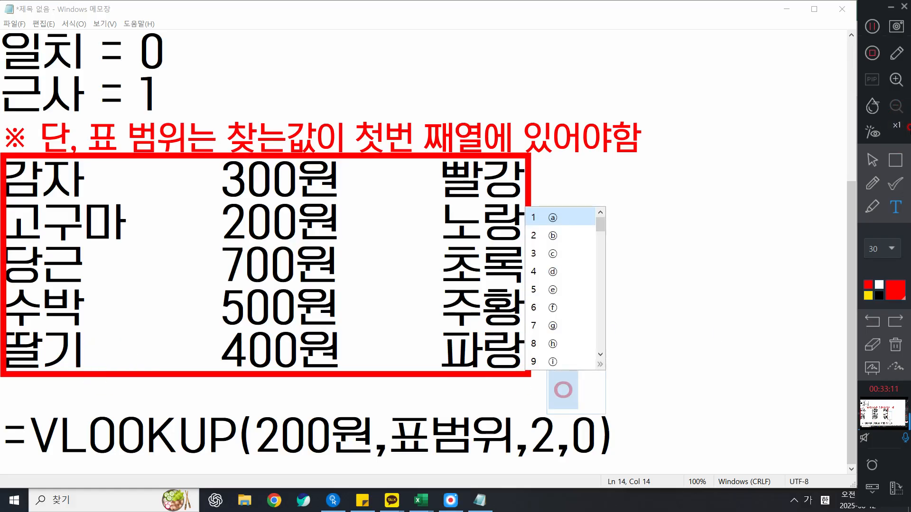
key(Return)
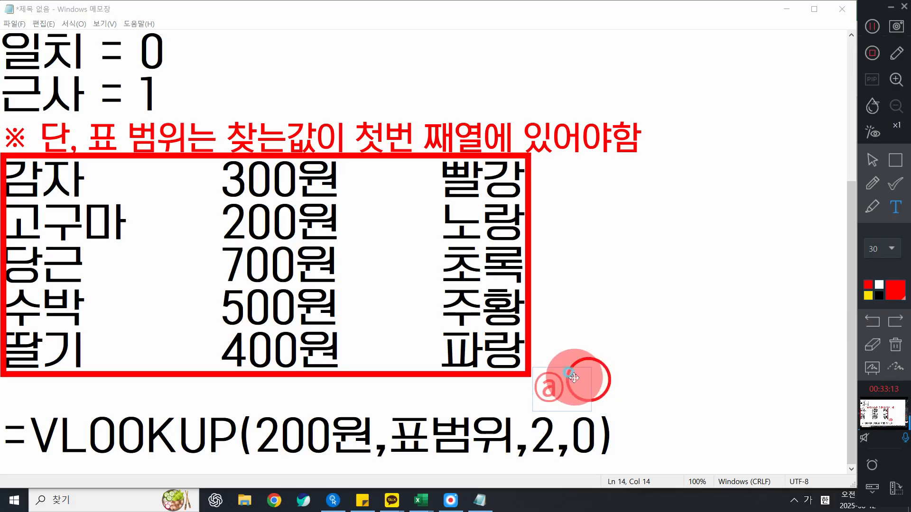
Step: Set the drawing colour to blue 0x0021fe and outline the price and colour columns from 300원 to 파랑
click(895, 160)
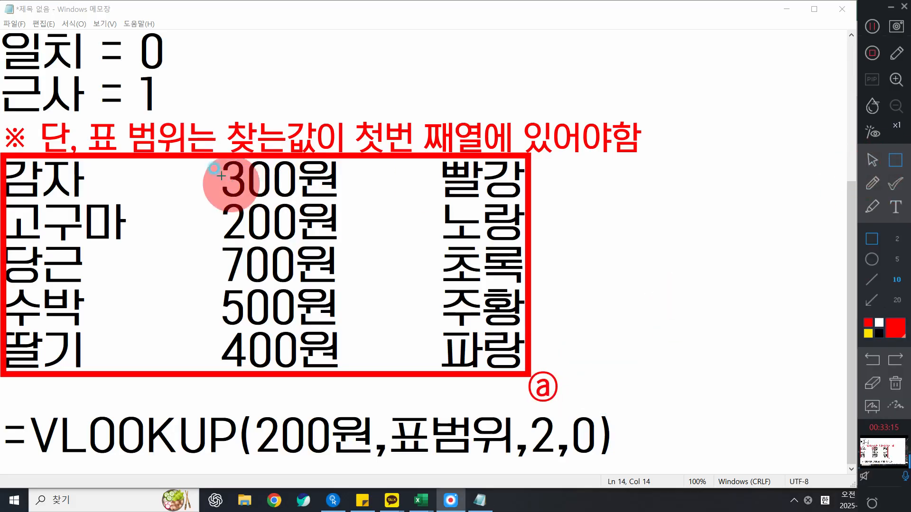
mouse_move(209, 158)
mouse_down()
mouse_move(520, 322)
mouse_move(553, 363)
mouse_move(524, 371)
mouse_up()
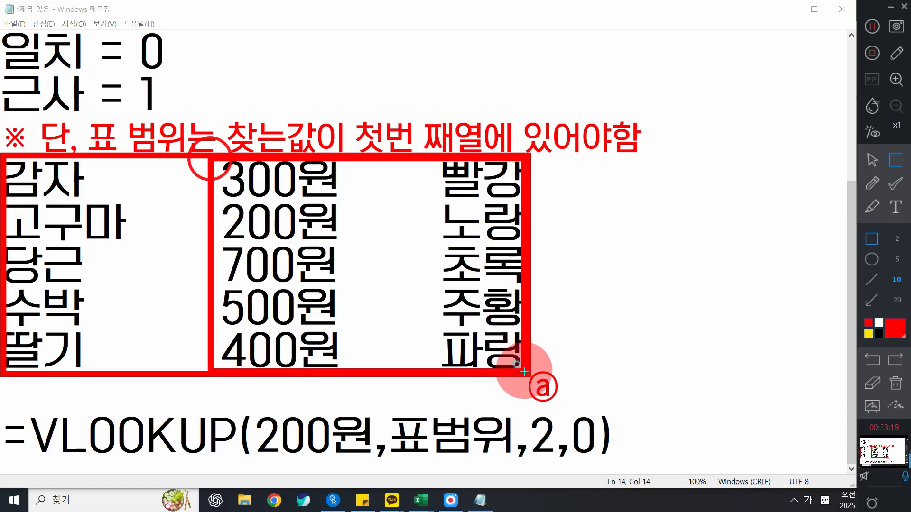
key(ctrl+z)
click(891, 332)
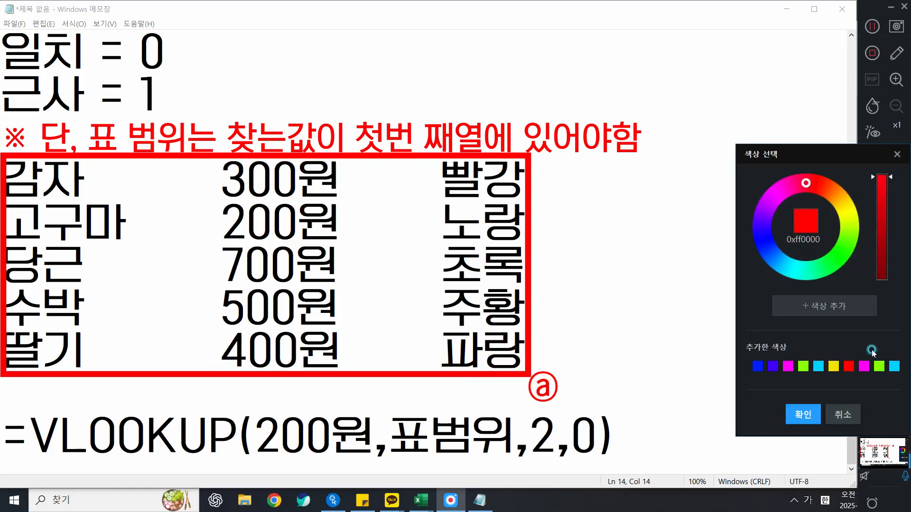
click(757, 367)
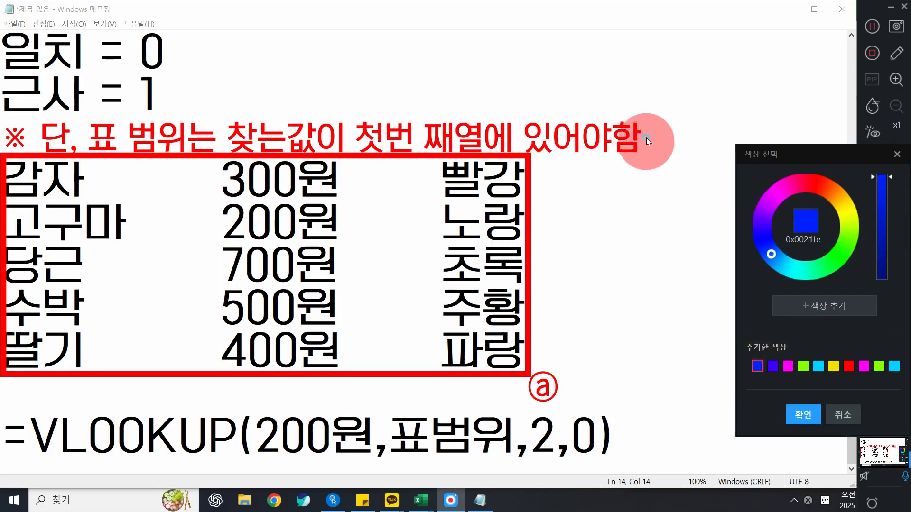
click(803, 414)
mouse_move(215, 155)
mouse_down()
mouse_move(481, 330)
mouse_move(528, 371)
mouse_up()
click(656, 283)
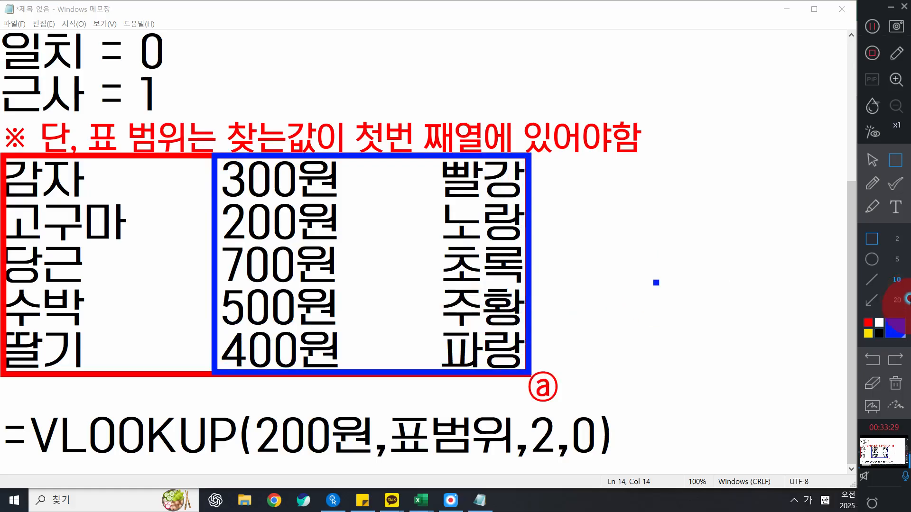
Step: Add a blue ⓑ text label beside 파랑, just outside the blue outline and above the ⓐ label
click(895, 208)
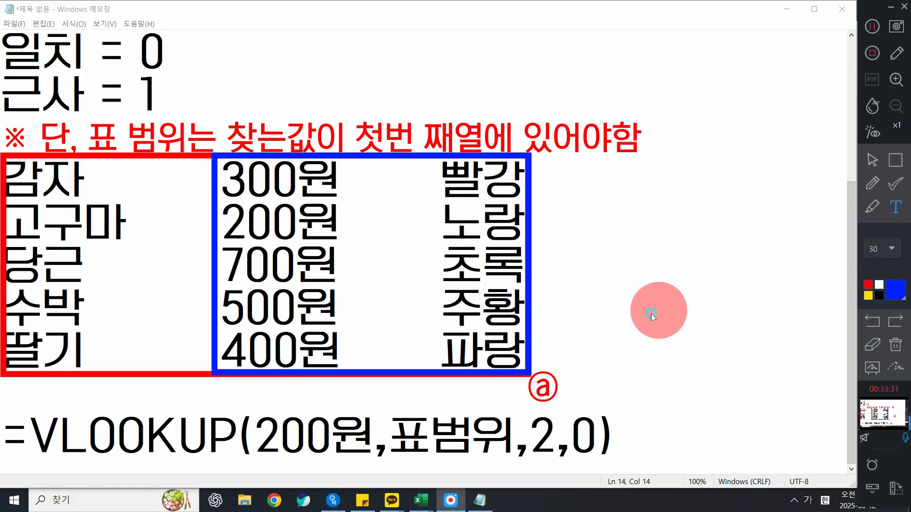
click(545, 327)
text(ㅇ)
key(Hangul_Hanja)
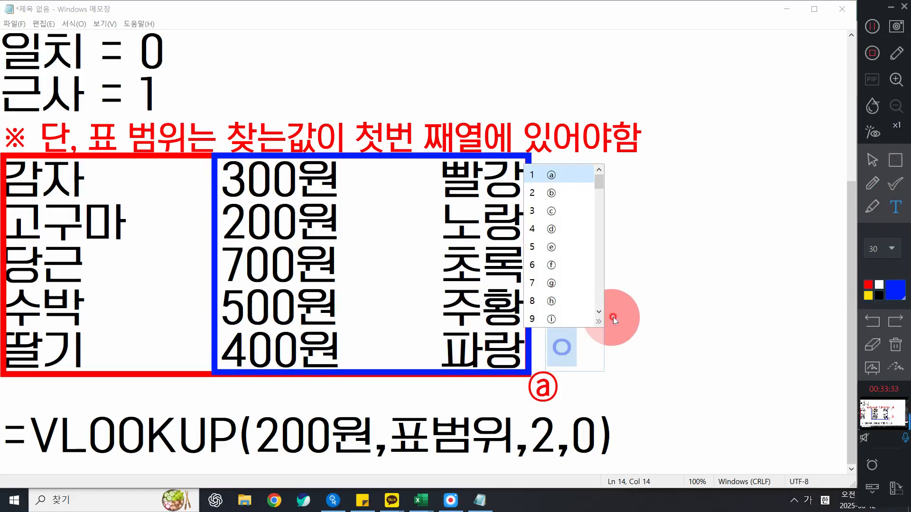
key(Return)
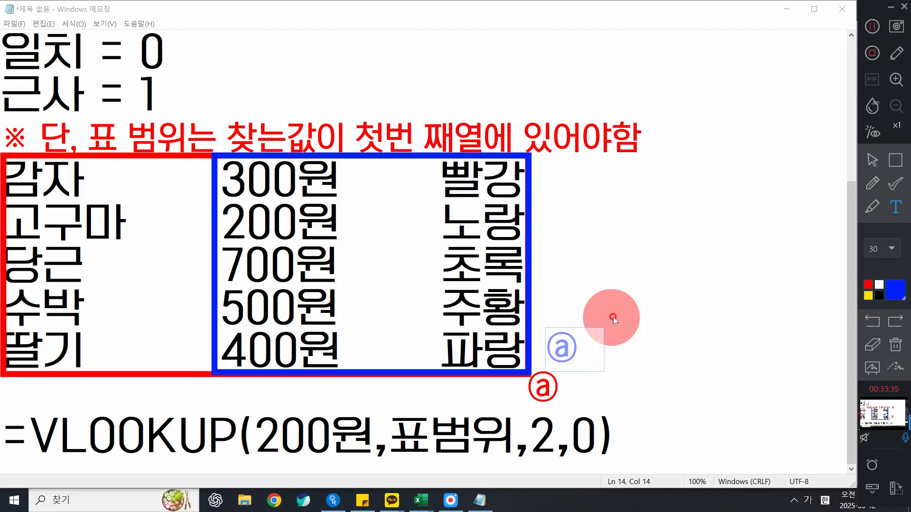
key(BackSpace)
text(ㅇ)
key(Hangul_Hanja)
key(2)
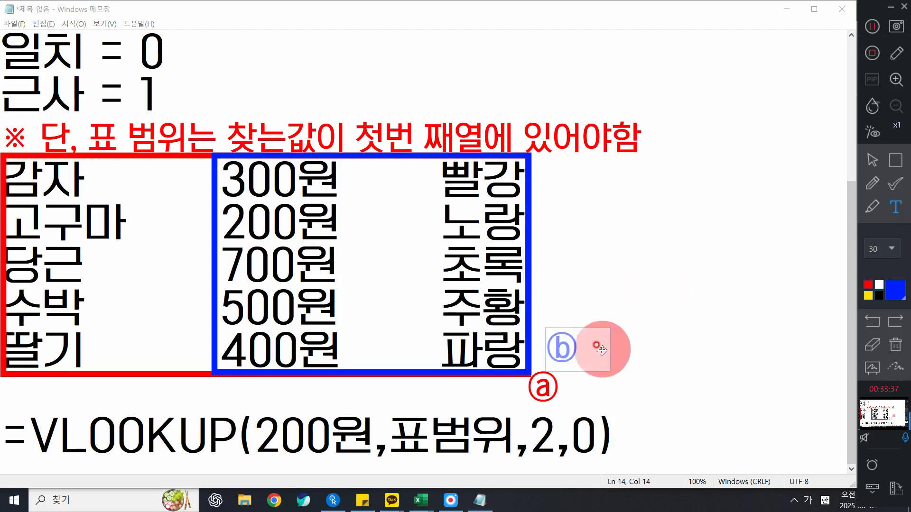
drag(591, 346, 573, 345)
click(674, 249)
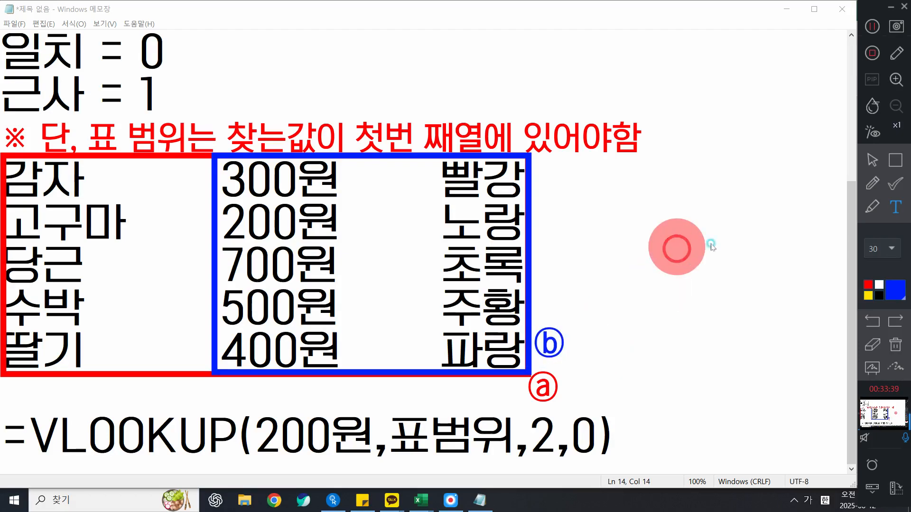
Step: Return to the normal pointer and replace the range argument 표범위 in the example formula with B, after trying A
click(871, 160)
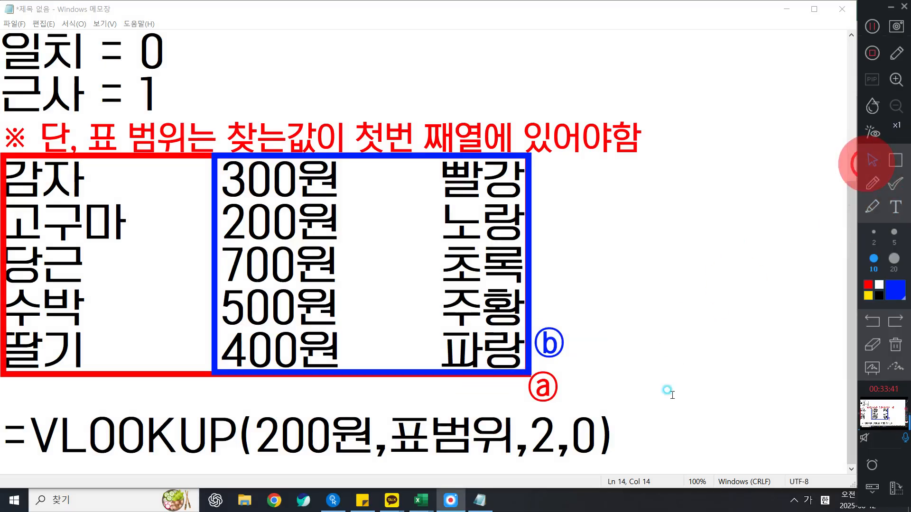
drag(280, 434, 332, 434)
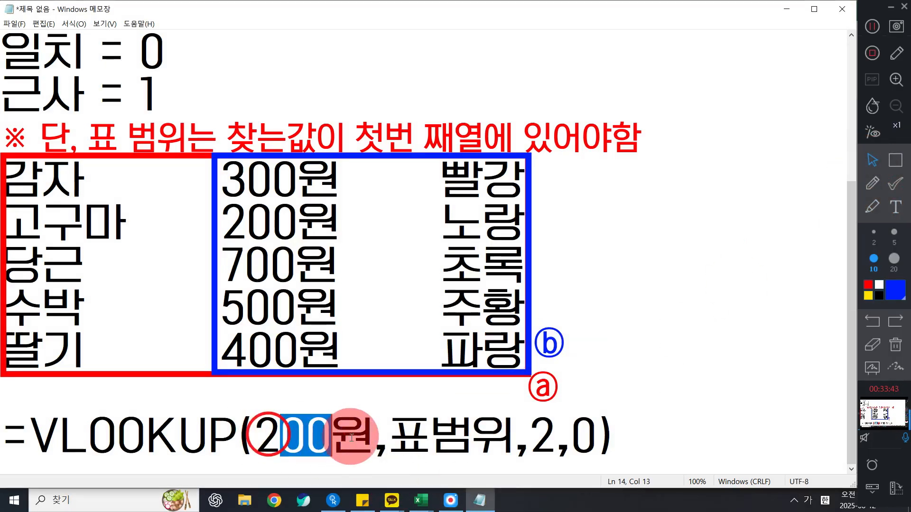
mouse_move(411, 431)
mouse_down()
mouse_move(514, 434)
mouse_move(404, 433)
mouse_up()
text(ㅁ)
key(BackSpace)
key(Hangul)
text(A)
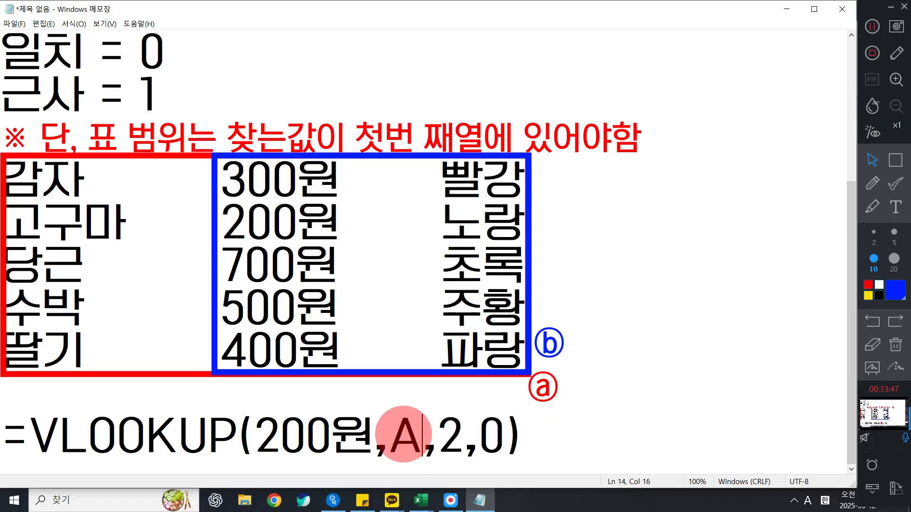
key(BackSpace)
text(B)
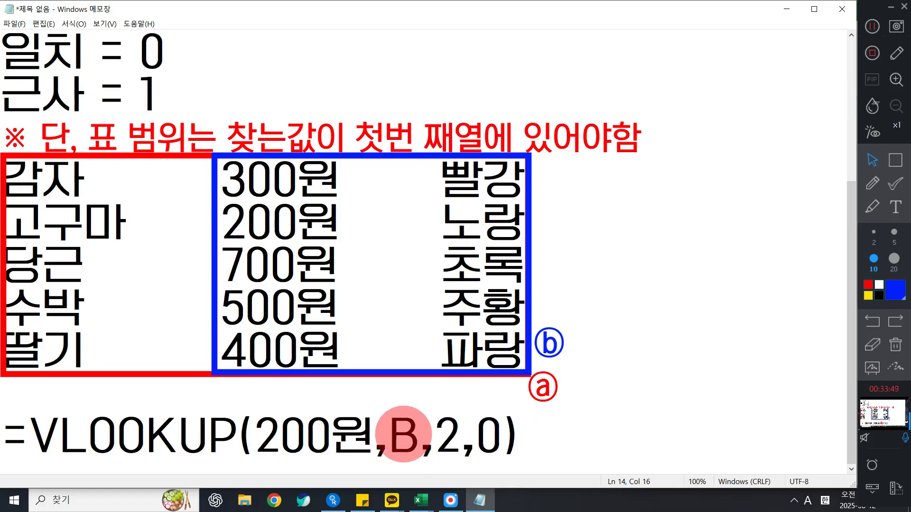
key(BackSpace)
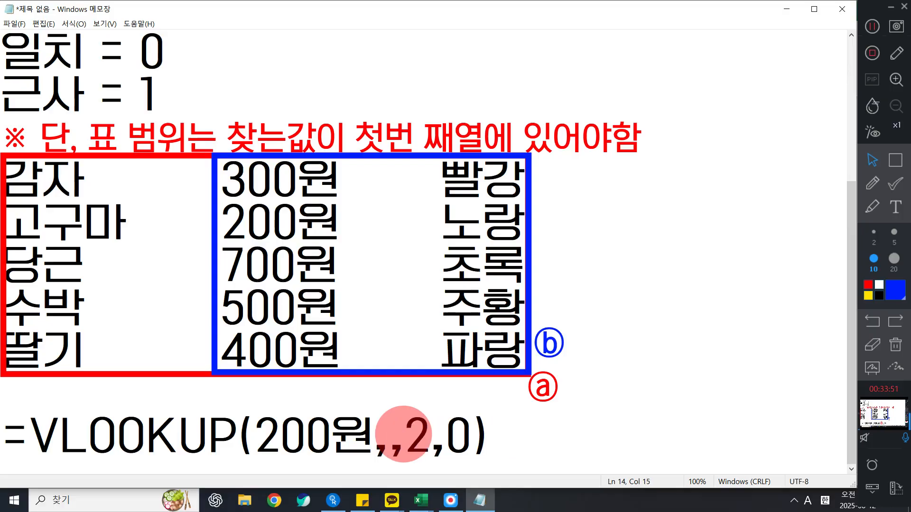
text(B)
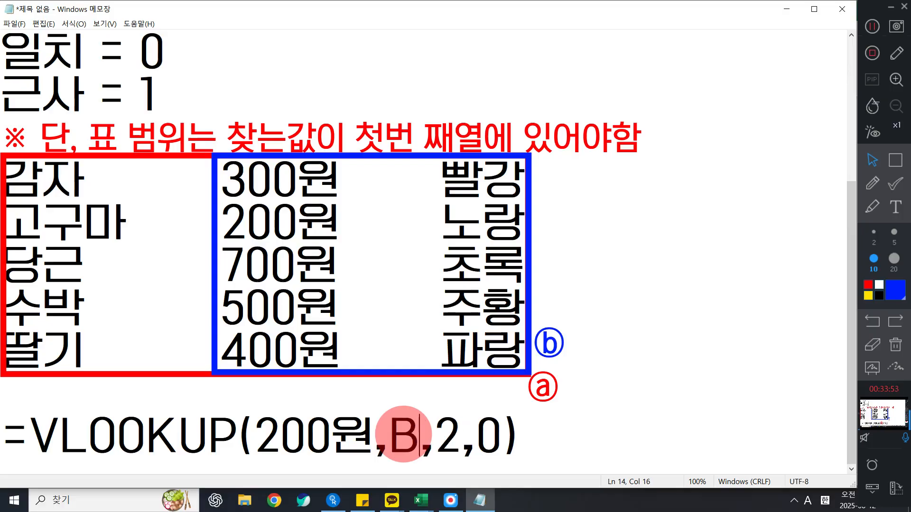
Step: Append "=노랑" to the end of the example formula
drag(254, 429, 360, 437)
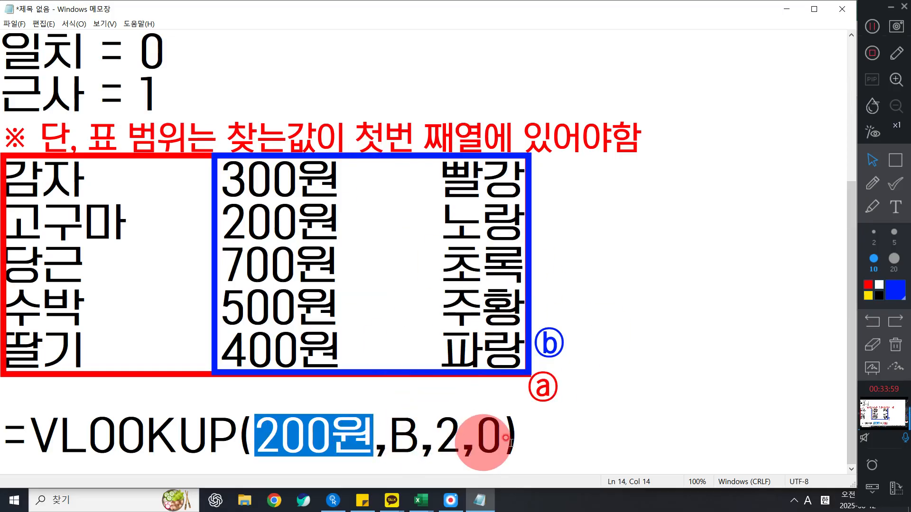
click(539, 436)
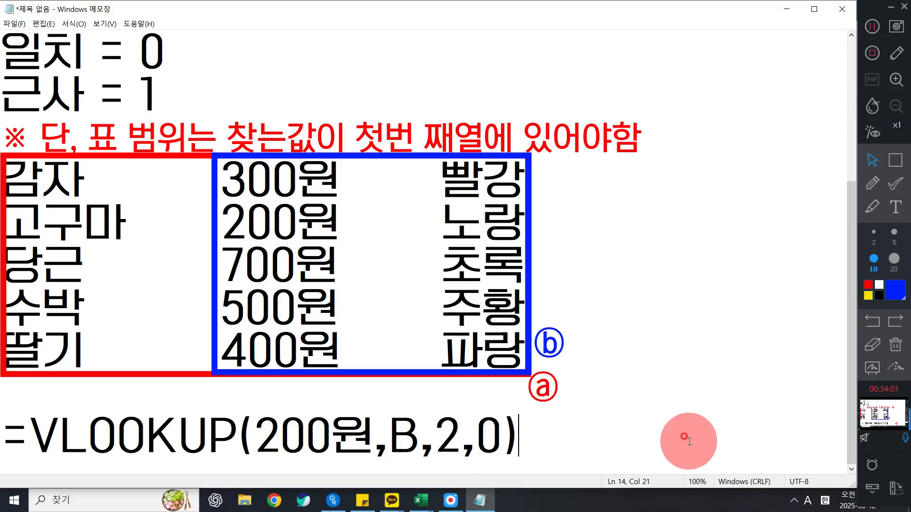
text(=)
text(SHFK)
key(BackSpace)
key(BackSpace)
key(BackSpace)
key(BackSpace)
key(Hangul)
text(노랑)
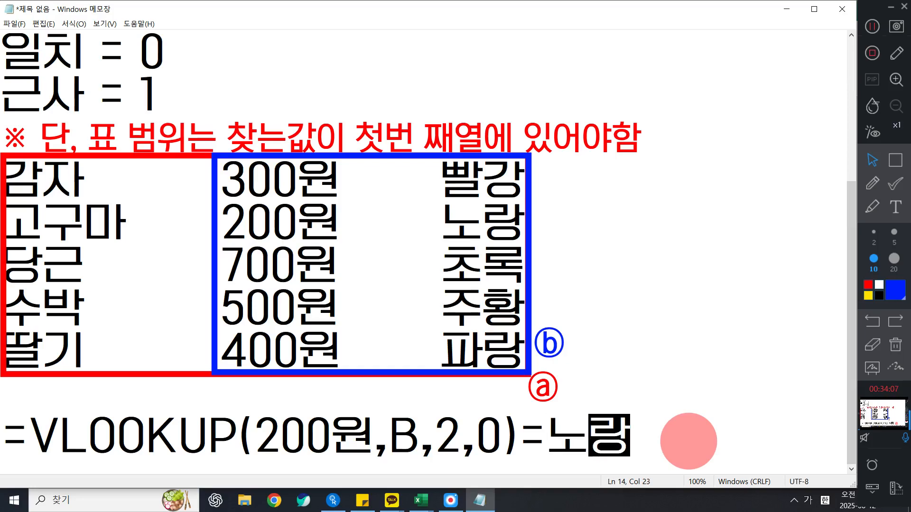
Step: Delete the "=노랑" result from the end of the example formula
key(BackSpace)
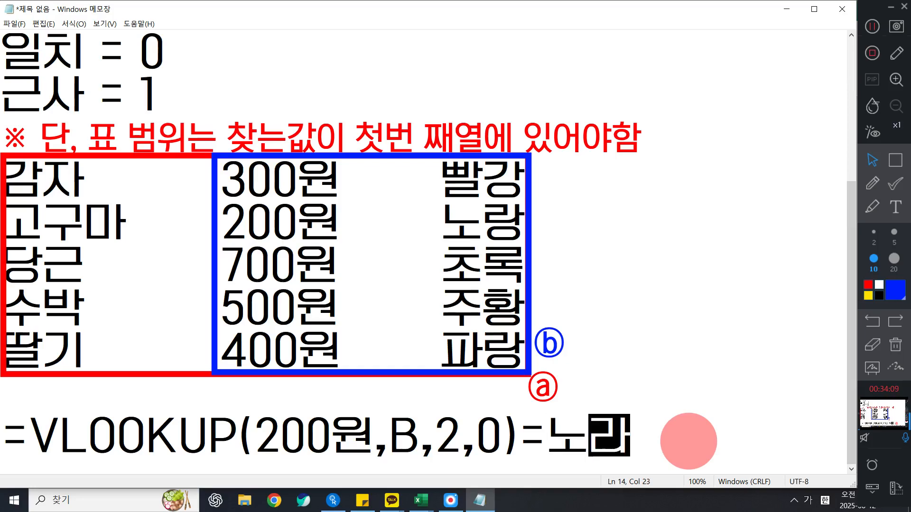
key(BackSpace)
key(BackSpace)
key(BackSpace)
key(BackSpace)
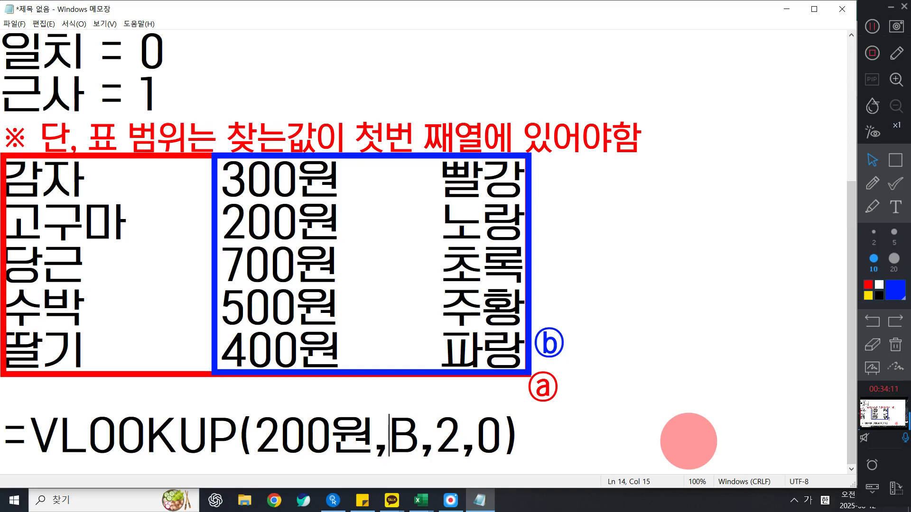
Step: Replace the lookup value 200원 in the example formula with 당근
key(Left)
key(BackSpace)
key(BackSpace)
key(BackSpace)
key(BackSpace)
text(당)
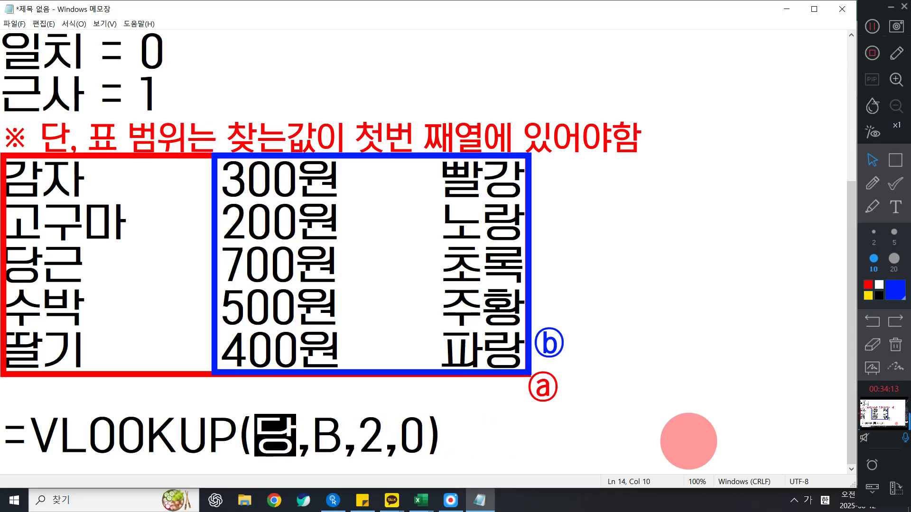
text(근)
Step: Change the range argument in the example formula from B to A
key(Right)
key(Right)
key(Right)
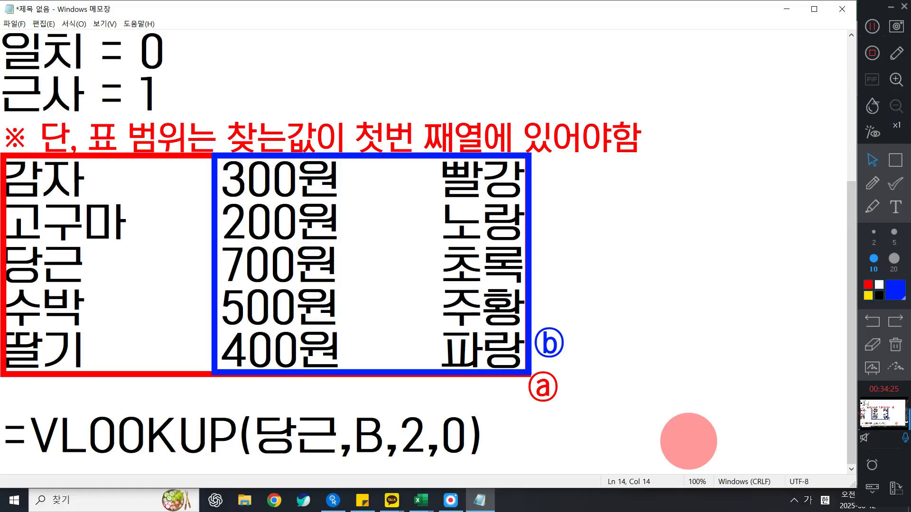
key(BackSpace)
text(ㅁ)
key(BackSpace)
key(Hangul)
text(A)
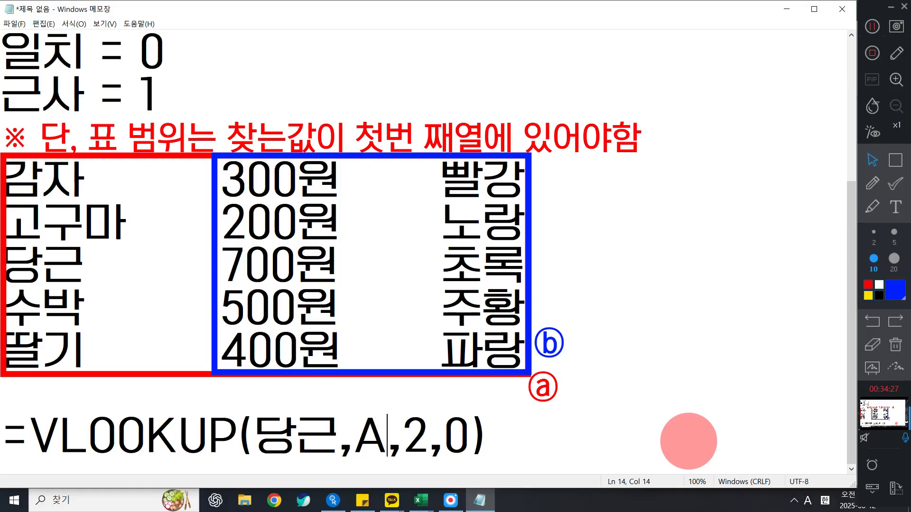
Step: Append "=700원" as the result after the example formula
key(Right)
key(Right)
key(Right)
key(Right)
text(=700DNJS)
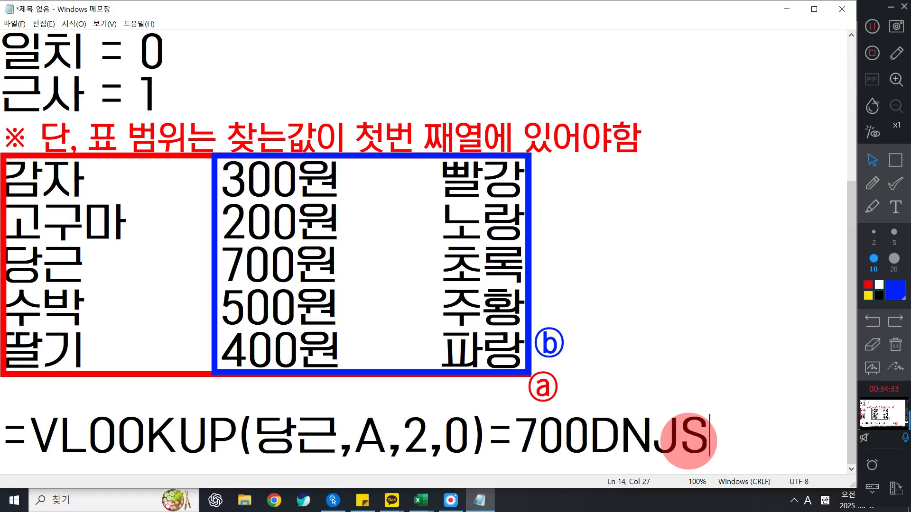
key(BackSpace)
key(BackSpace)
key(BackSpace)
key(BackSpace)
key(Hangul)
text(ㅇnjs)
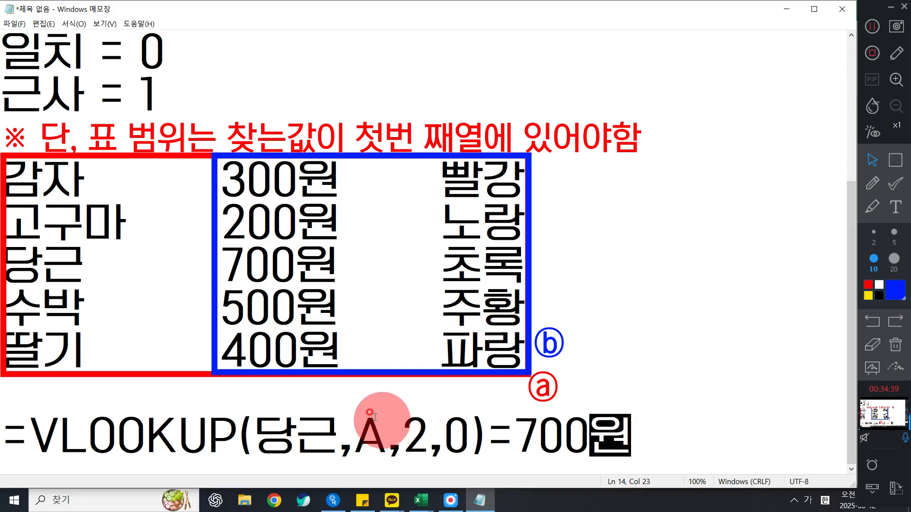
Step: Set the example formula's lookup value to 300원 and its range argument to B
click(339, 430)
key(BackSpace)
key(BackSpace)
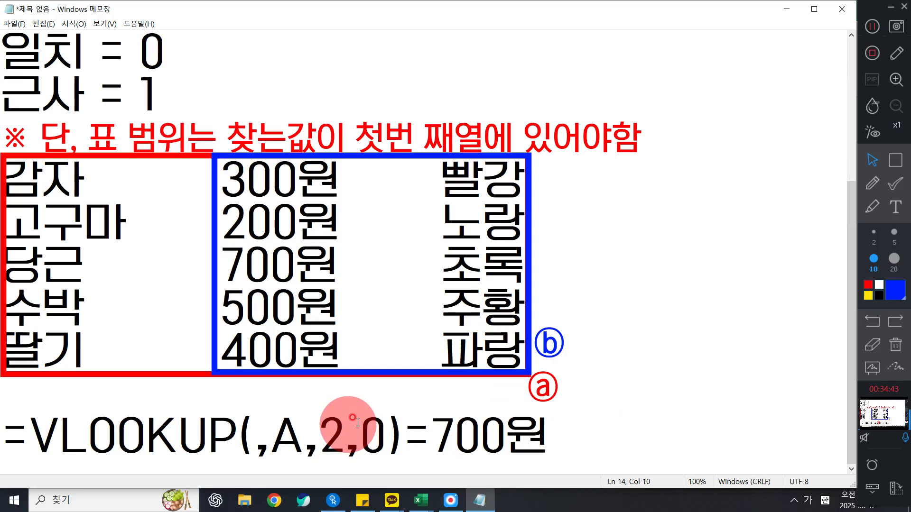
text(300원)
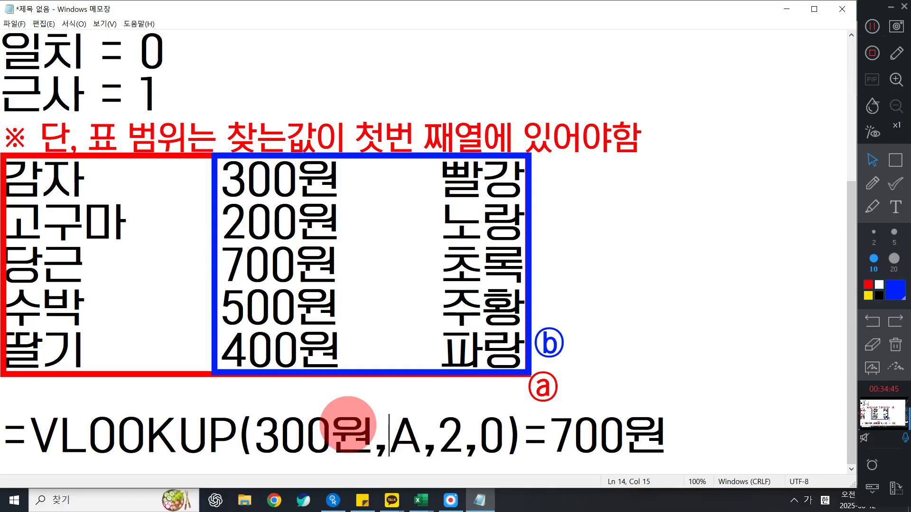
key(Right)
key(Delete)
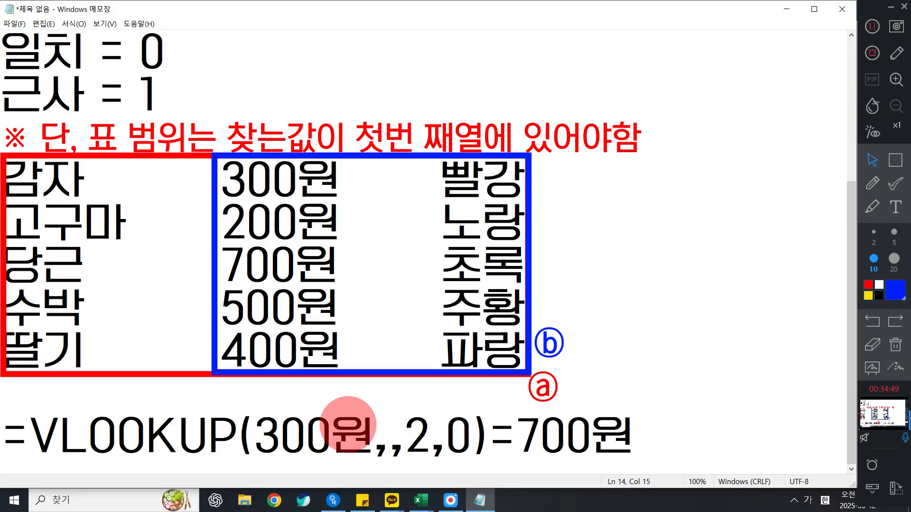
text(ㅠ)
key(BackSpace)
key(Hangul)
text(B)
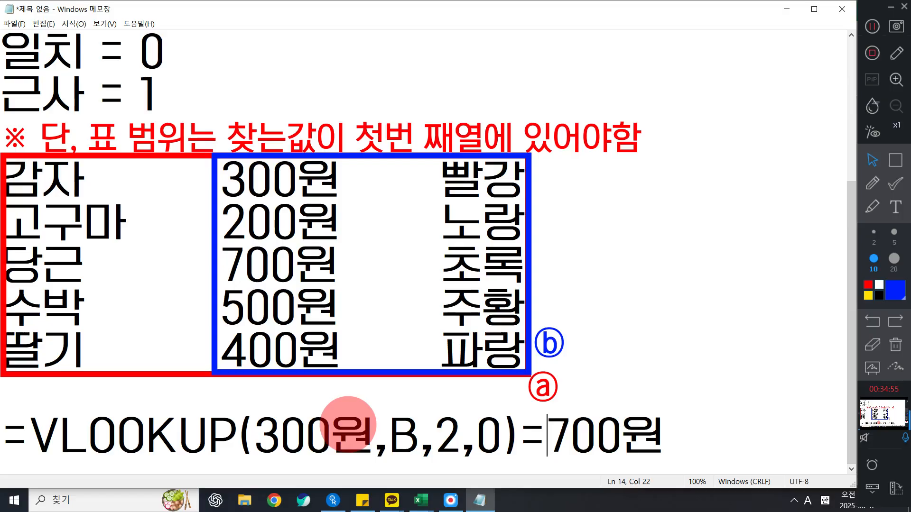
Step: Replace the result 700원 after the example formula with 빨강
key(Delete)
key(Delete)
key(Delete)
key(Delete)
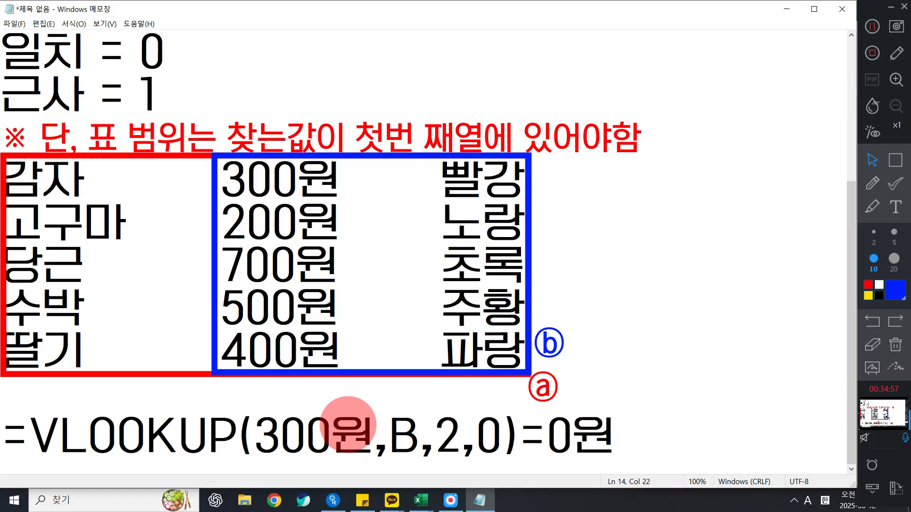
text(q)
key(BackSpace)
key(Hangul)
text(빨강)
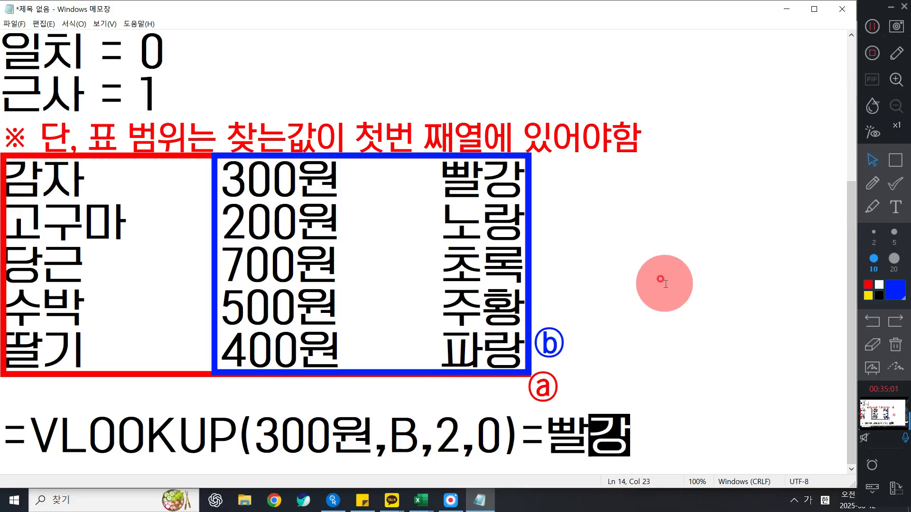
Step: Clear all drawn annotations from the notes and return to the normal pointer
click(646, 214)
click(903, 339)
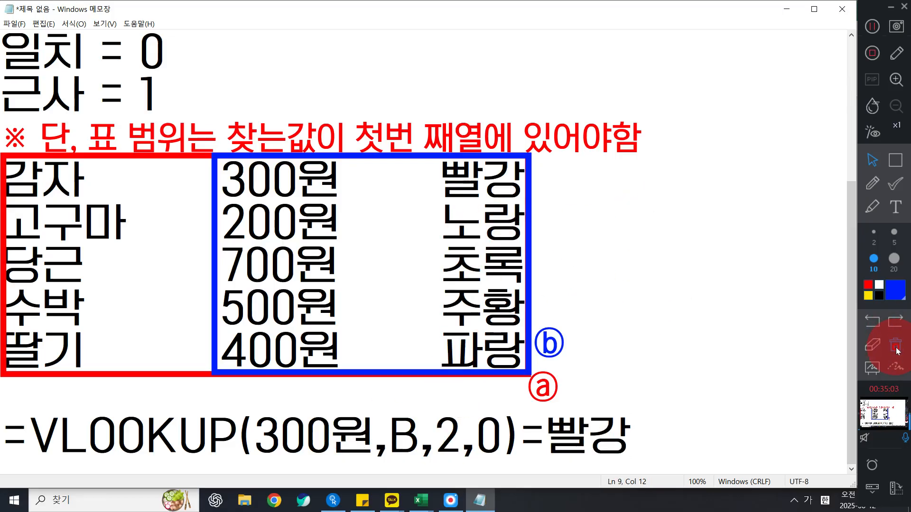
click(871, 160)
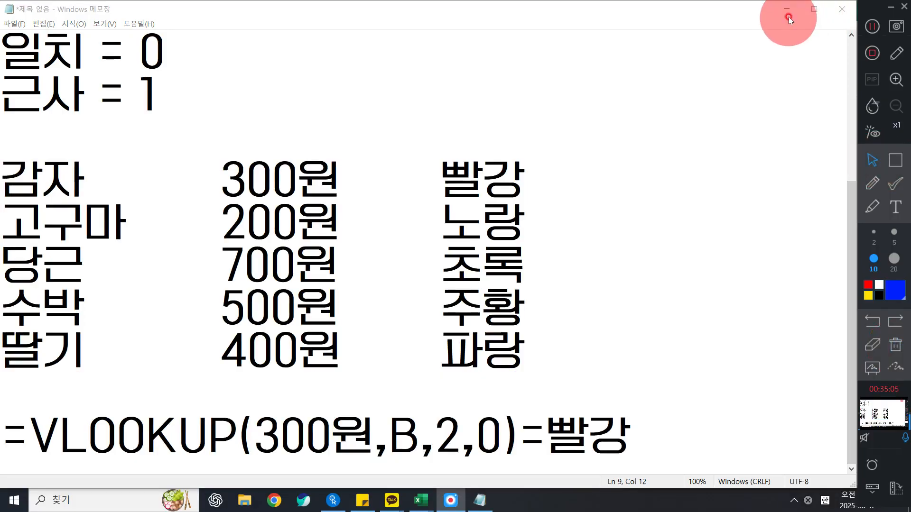
Step: Switch to the Excel workbook, circle the 제품목록 sheet name and tick the 품명, 규격 and 단가 headers with the pen, then erase the marks
key(alt+Tab)
click(871, 183)
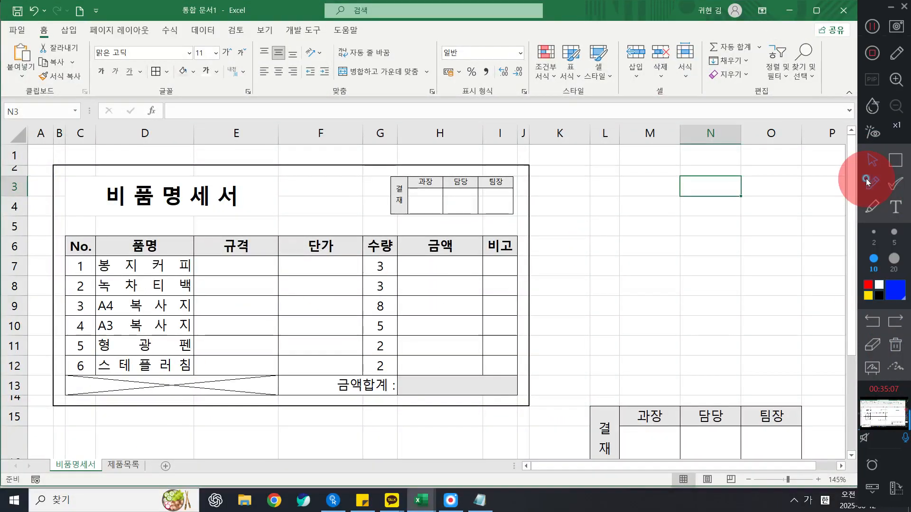
mouse_move(151, 471)
mouse_down()
mouse_move(92, 461)
mouse_move(146, 463)
mouse_move(143, 489)
mouse_up()
mouse_move(119, 254)
mouse_down()
mouse_move(129, 273)
mouse_move(148, 239)
mouse_up()
mouse_move(235, 247)
mouse_down()
mouse_move(243, 259)
mouse_move(256, 236)
mouse_move(325, 262)
mouse_move(336, 240)
mouse_up()
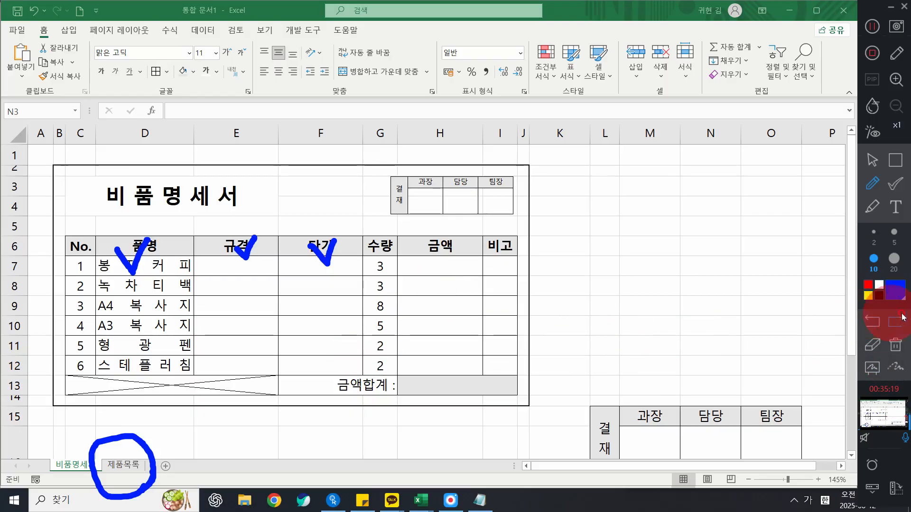
click(895, 345)
Step: Tick the 품명 and 규격 headers with the blue pen, then clear the marks and return to the normal pointer
drag(113, 245, 136, 238)
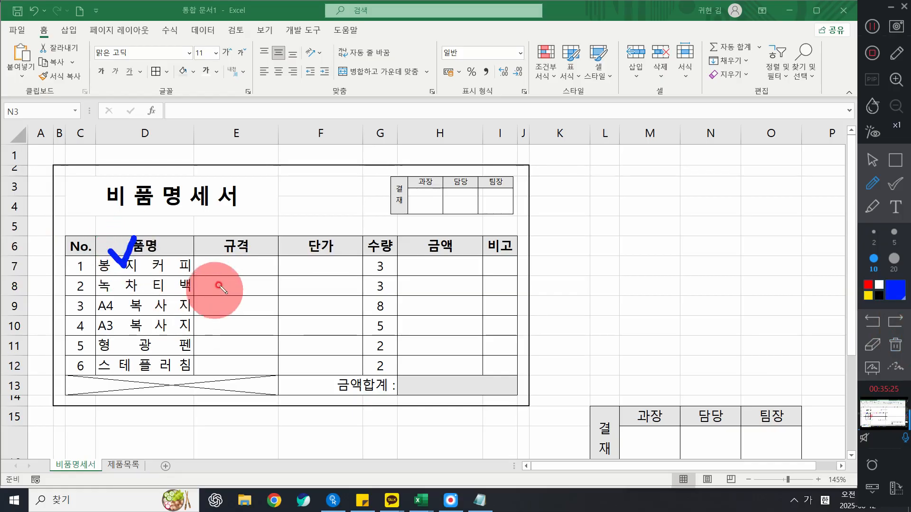
mouse_move(226, 246)
mouse_down()
mouse_move(236, 258)
mouse_move(248, 238)
mouse_up()
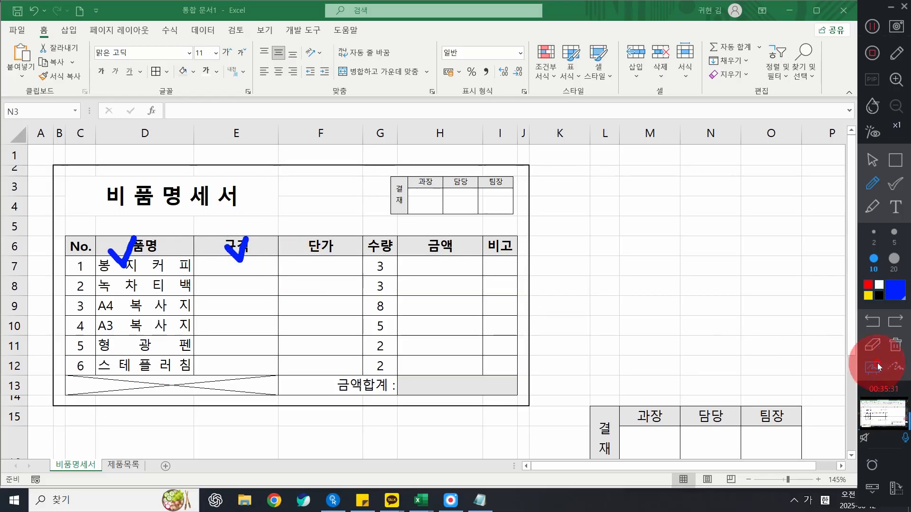
click(895, 346)
click(870, 167)
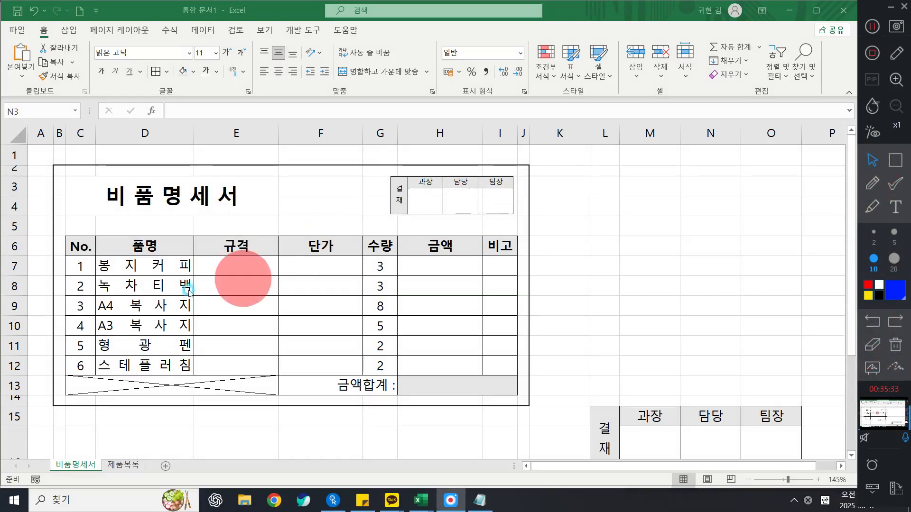
Step: On the 제품목록 sheet, name the product data range B3:D9, excluding the header row, as 제품목록
click(128, 466)
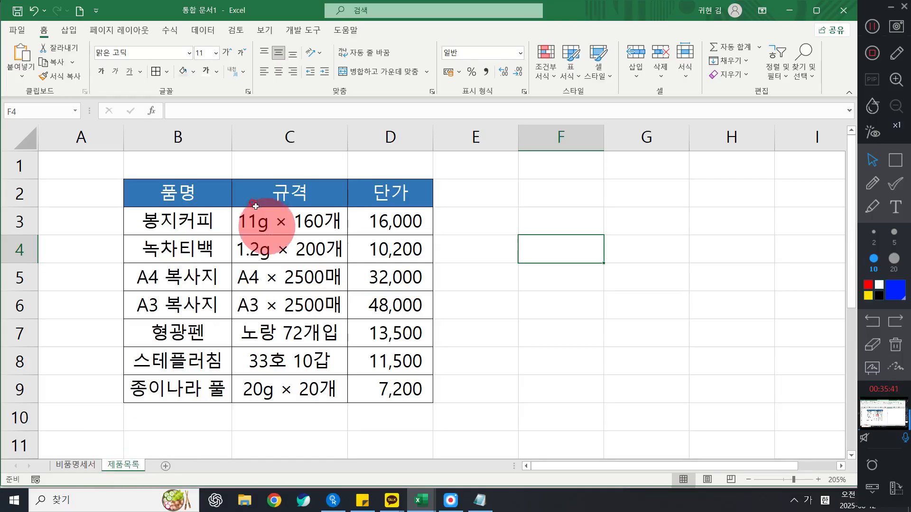
click(227, 186)
click(162, 220)
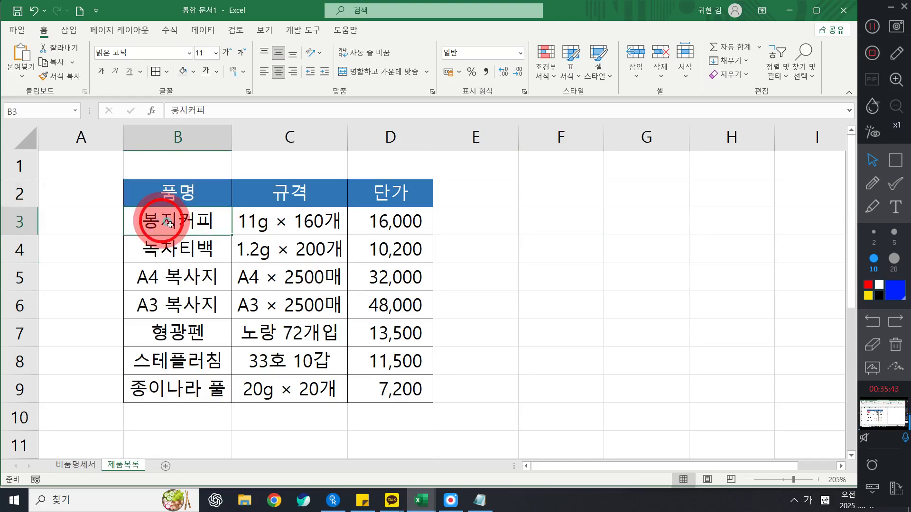
drag(170, 224, 386, 391)
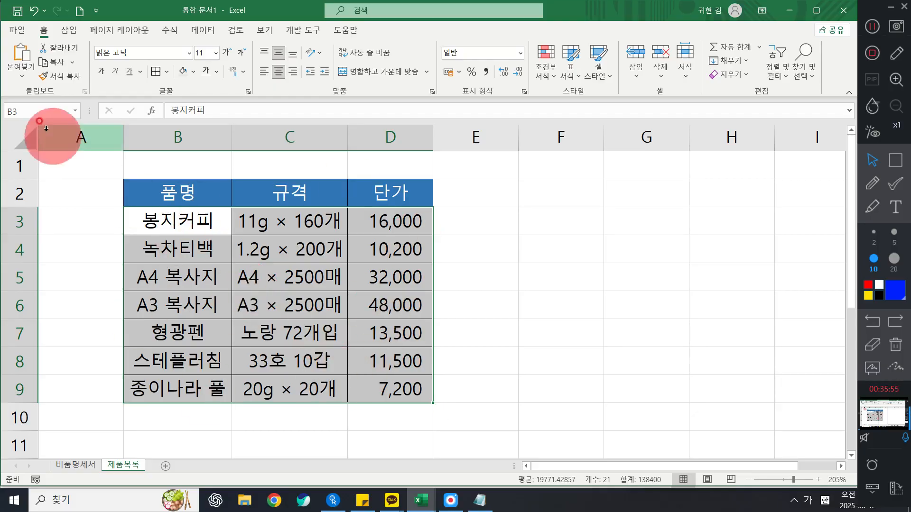
key(ctrl+q)
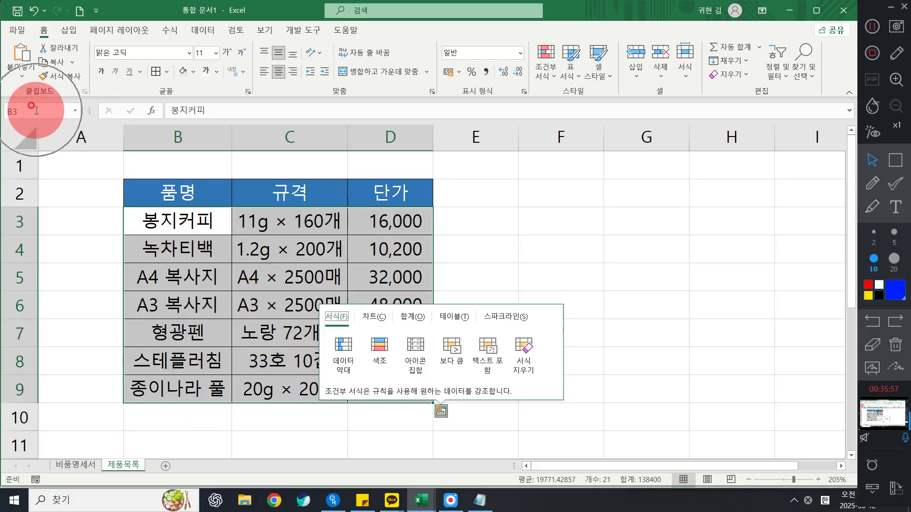
click(37, 111)
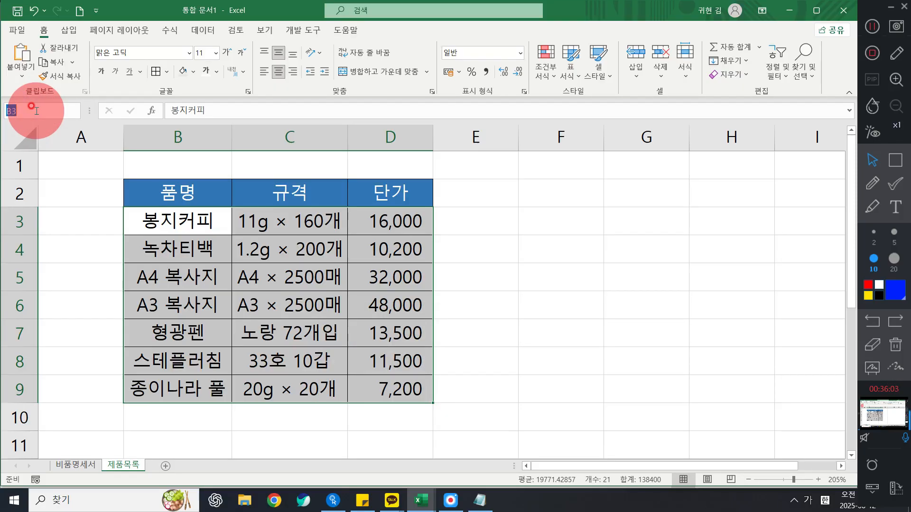
text(제품목록)
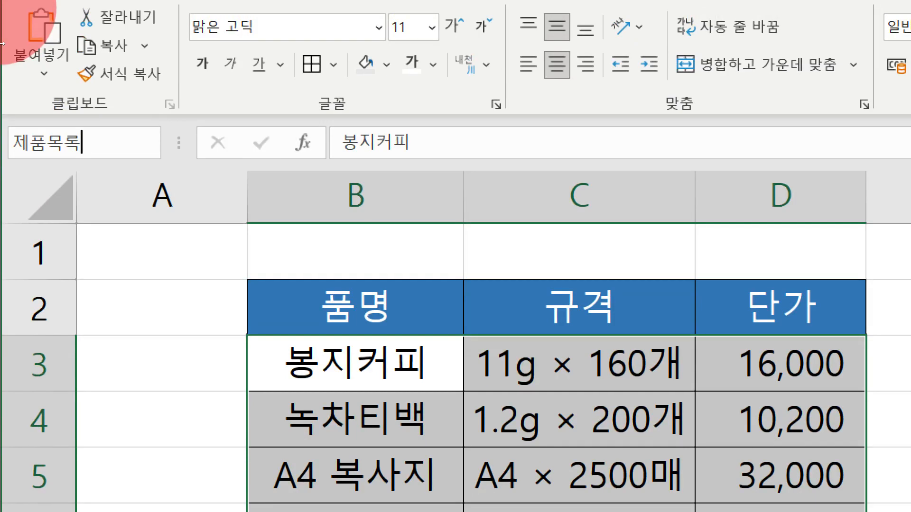
key(Return)
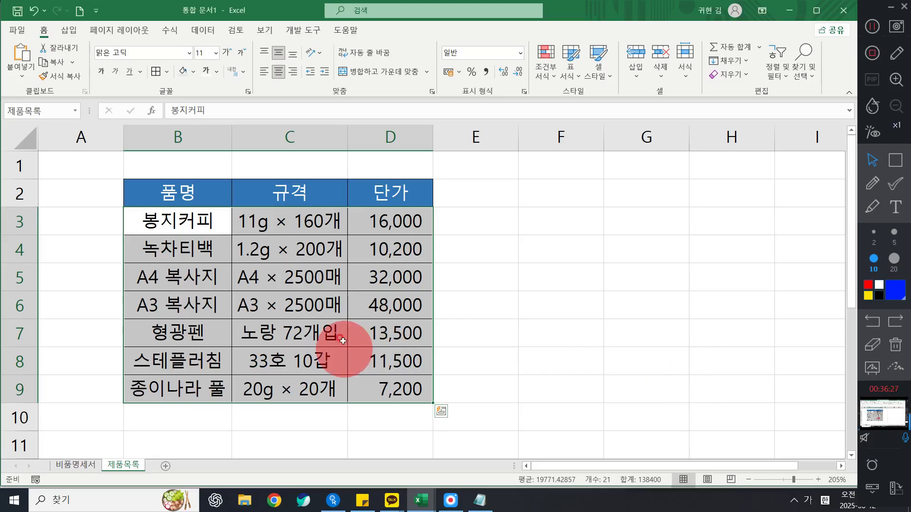
Step: Check the defined name 제품목록 by jumping to its range from the 비품명세서 sheet, then go back to 비품명세서
click(337, 319)
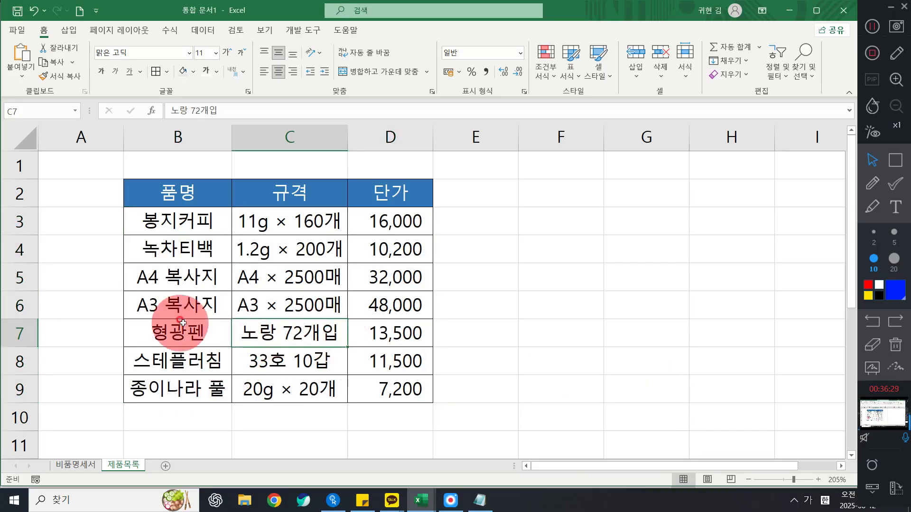
click(76, 467)
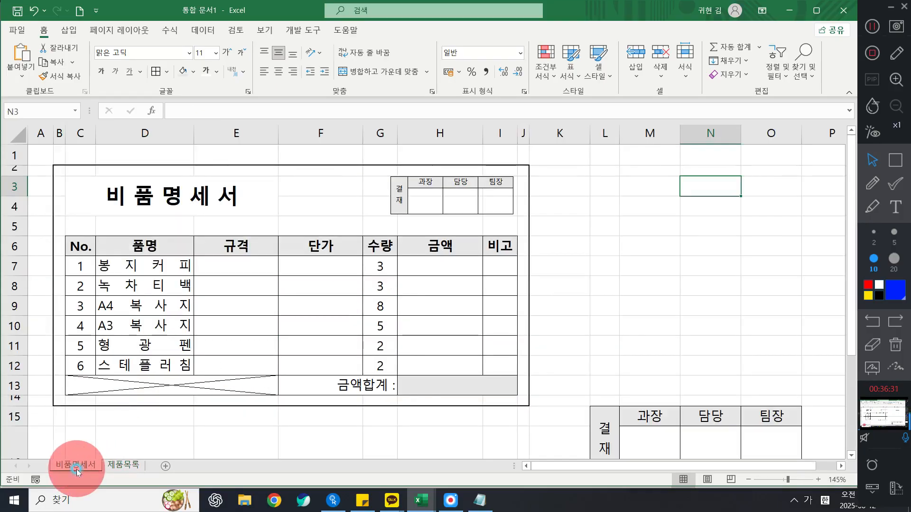
click(116, 466)
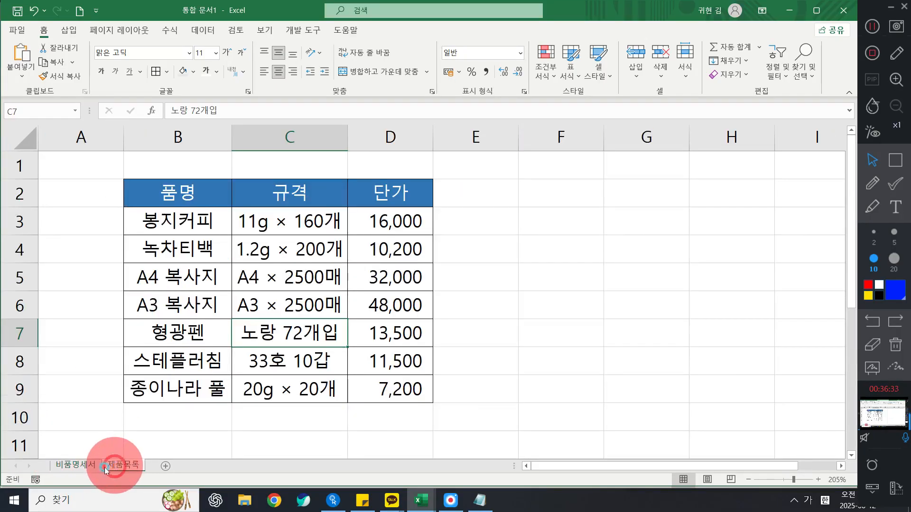
click(78, 471)
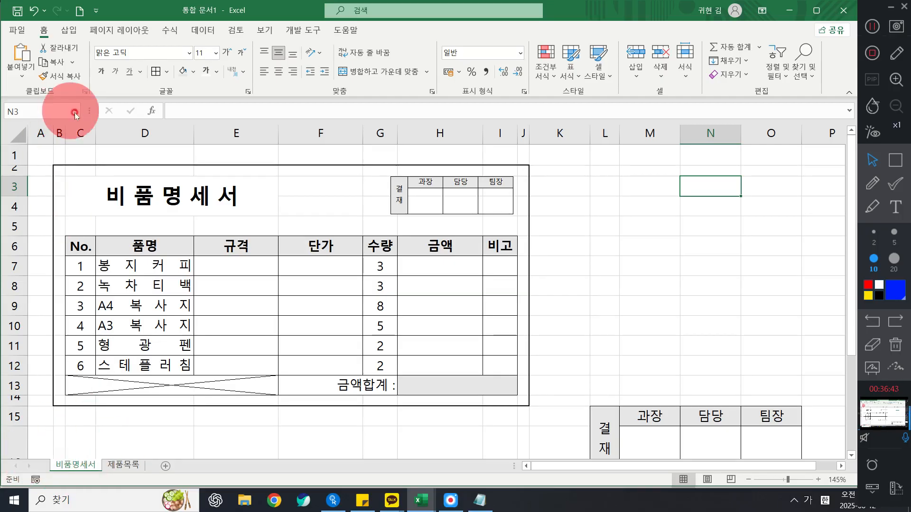
key(ctrl)
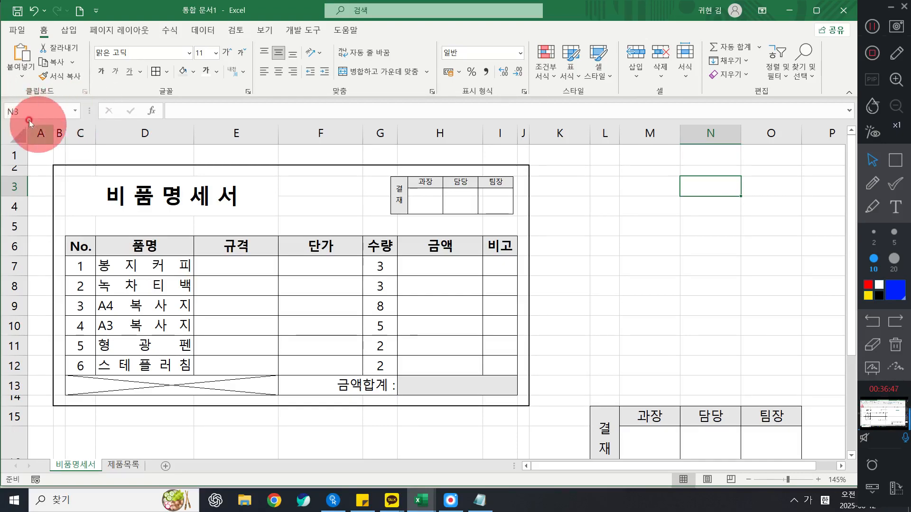
key(ctrl)
click(77, 112)
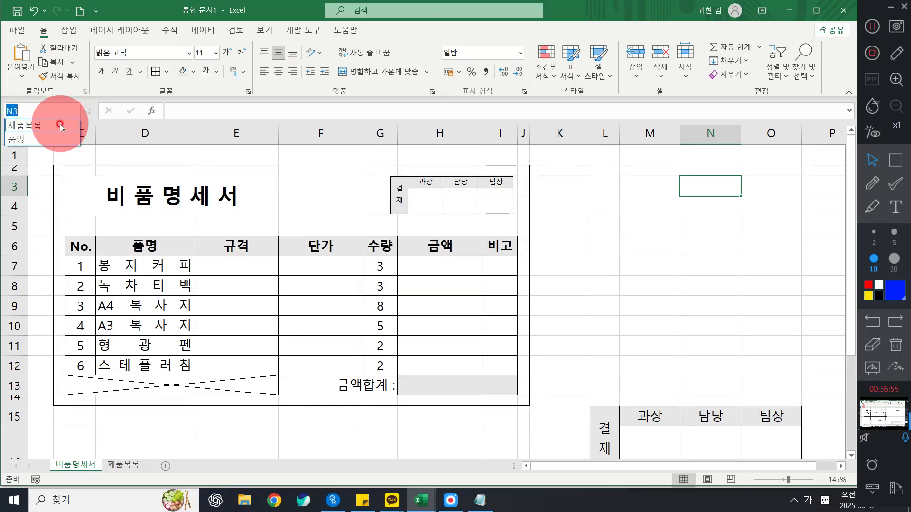
click(60, 126)
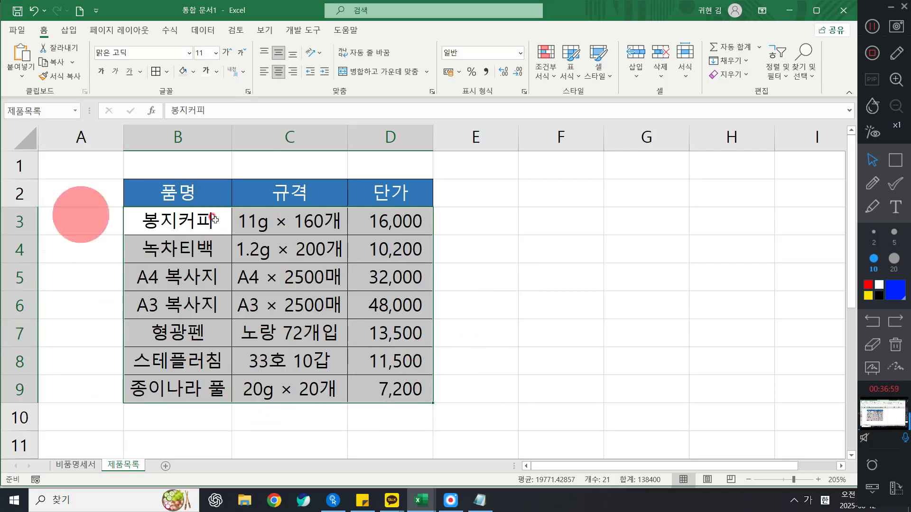
click(70, 466)
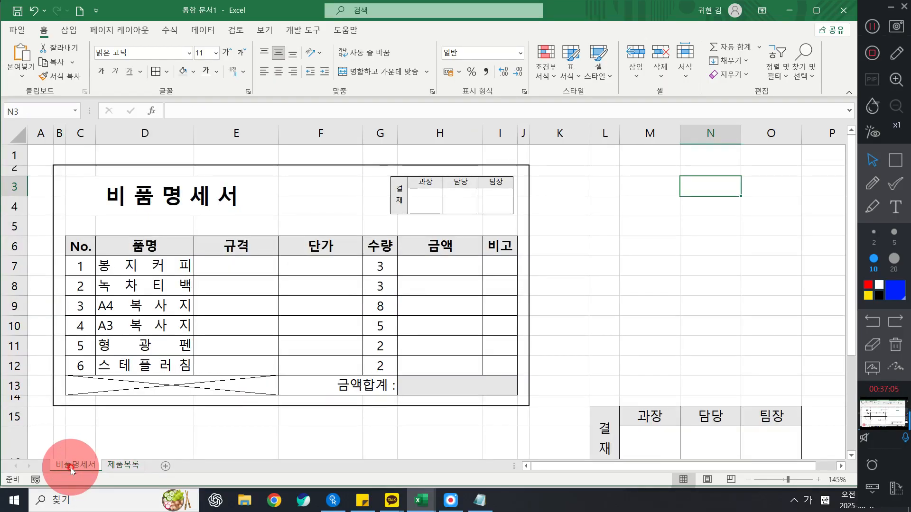
Step: Start a VLOOKUP formula in cell E7 of the 비품명세서 sheet and open its function arguments dialog at Lookup_value
click(489, 303)
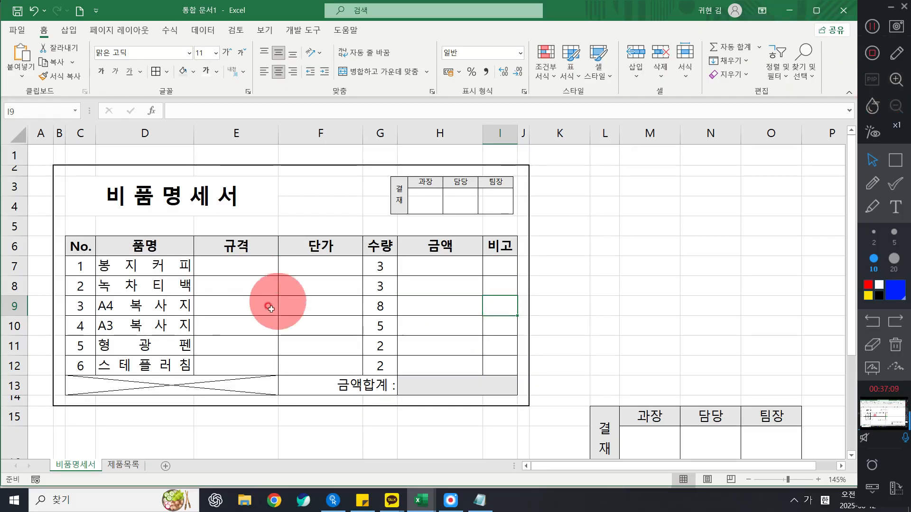
click(244, 265)
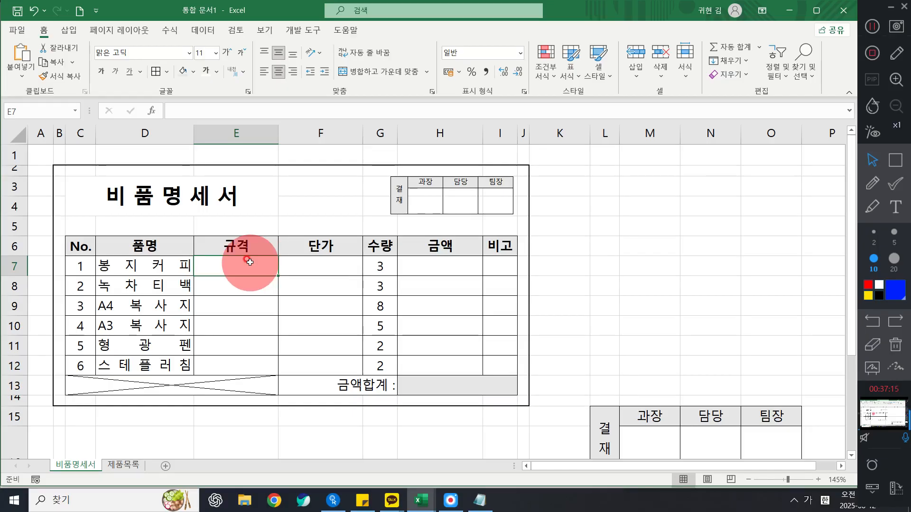
text(=)
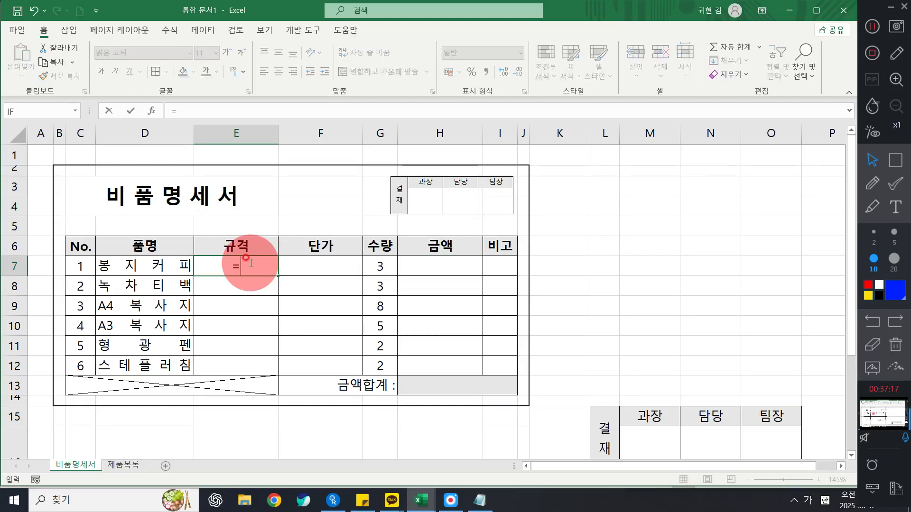
key(Hangul)
text(VL)
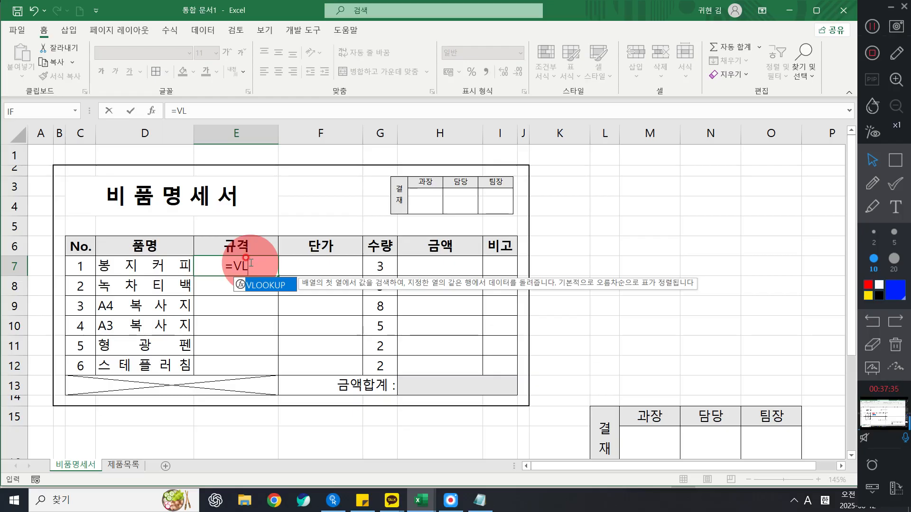
double_click(271, 285)
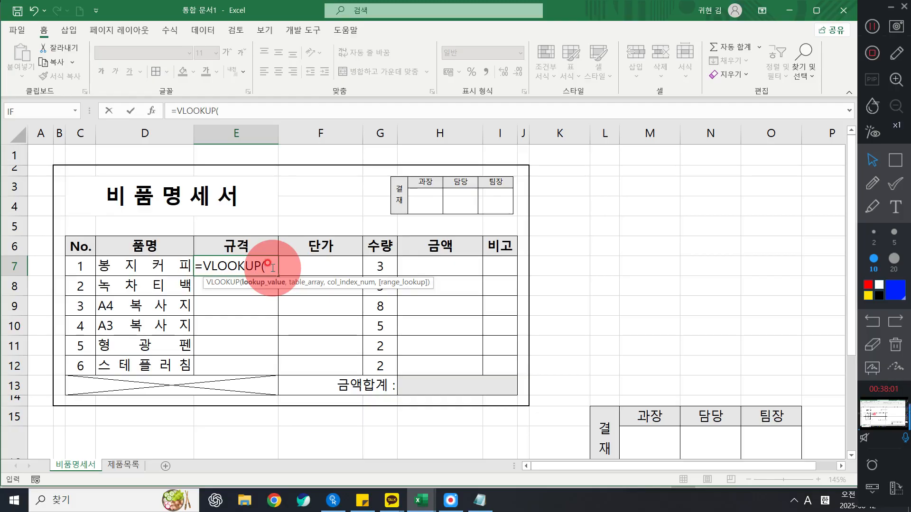
key(super+plus)
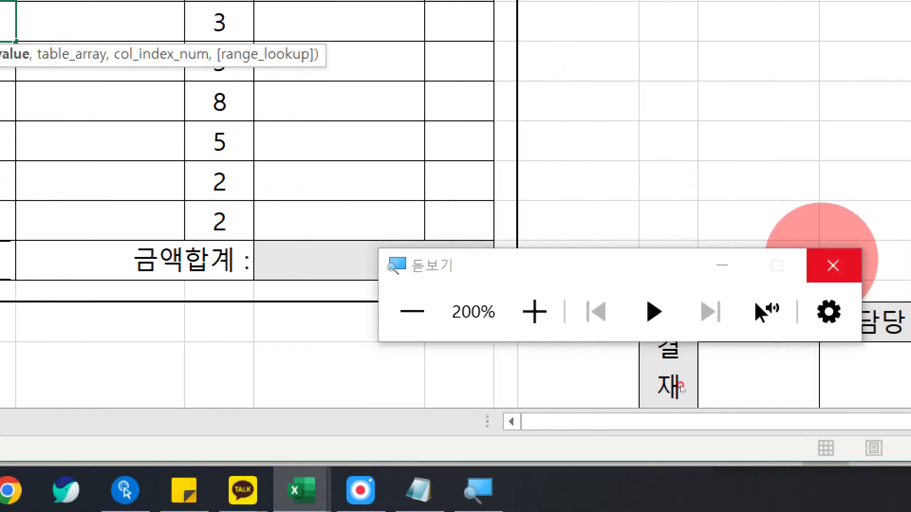
click(825, 264)
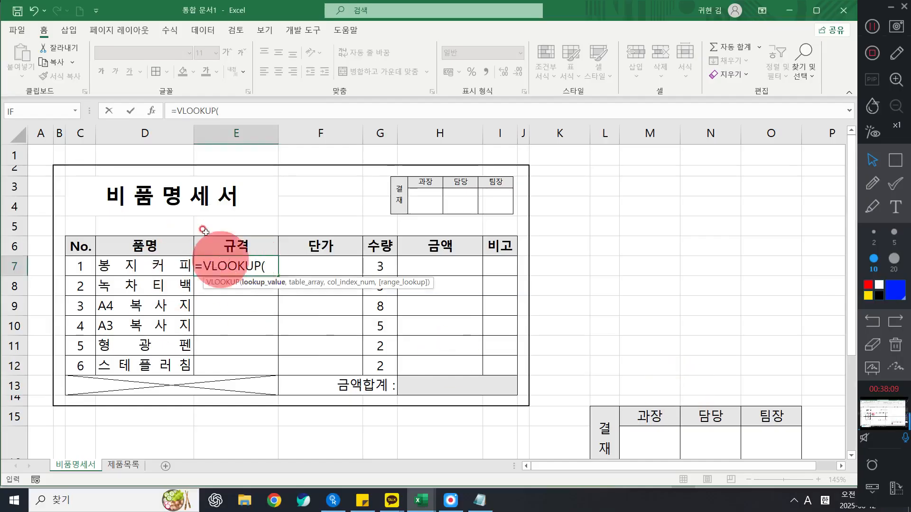
click(149, 115)
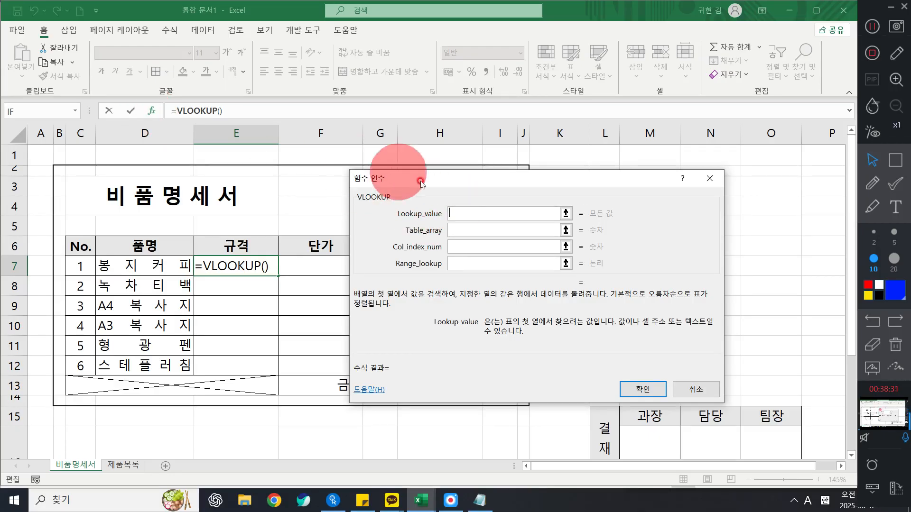
click(461, 213)
Step: Mark the 규격 and 품명 headers, cell D7, the E7 formula and the 제품목록 sheet name with the blue pen, then clear the marks
click(872, 183)
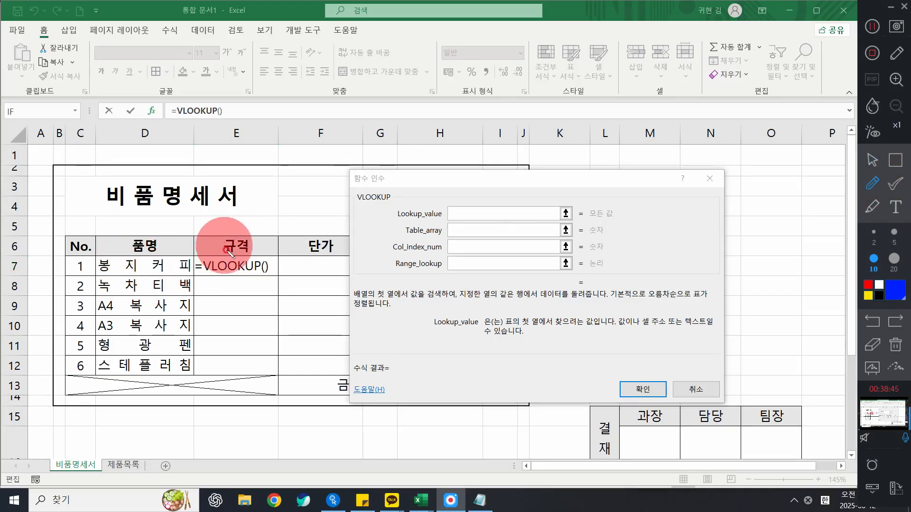
drag(232, 264, 253, 243)
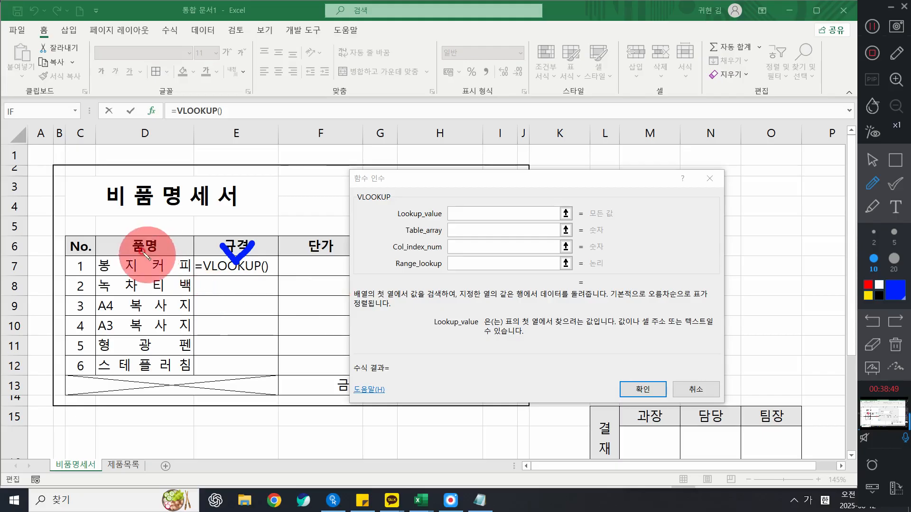
mouse_move(136, 245)
mouse_down()
mouse_move(151, 252)
mouse_move(156, 243)
mouse_up()
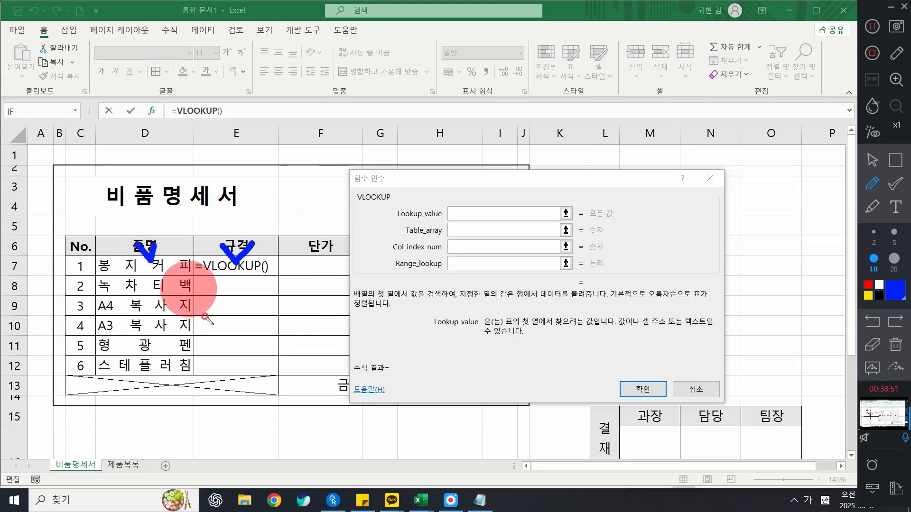
mouse_move(109, 447)
mouse_down()
mouse_move(122, 463)
mouse_move(129, 452)
mouse_up()
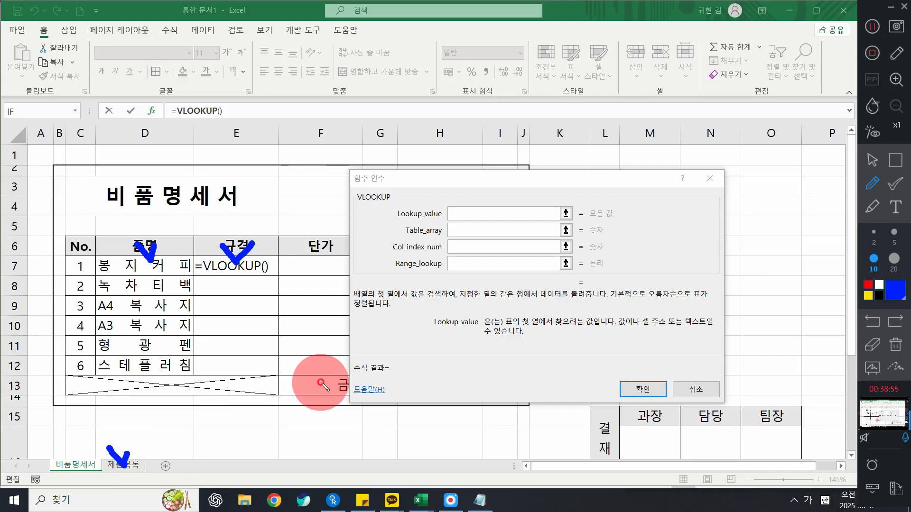
mouse_move(249, 262)
mouse_down()
mouse_move(237, 280)
mouse_move(211, 266)
mouse_move(246, 276)
mouse_up()
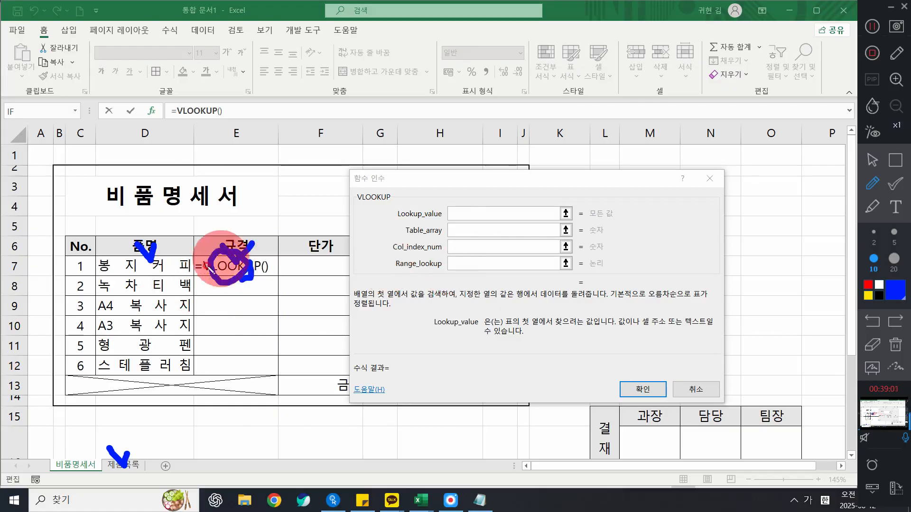
mouse_move(136, 247)
mouse_down()
mouse_move(147, 263)
mouse_move(154, 248)
mouse_up()
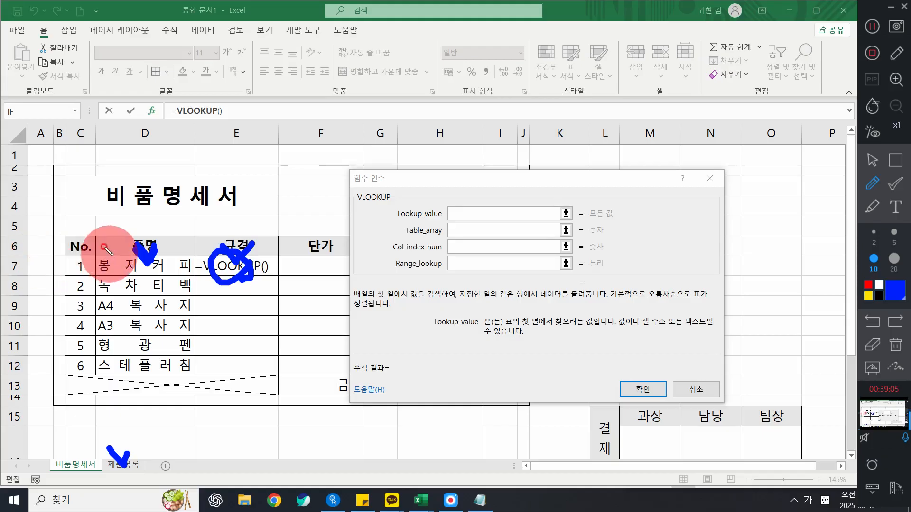
drag(97, 245, 82, 275)
drag(184, 249, 186, 276)
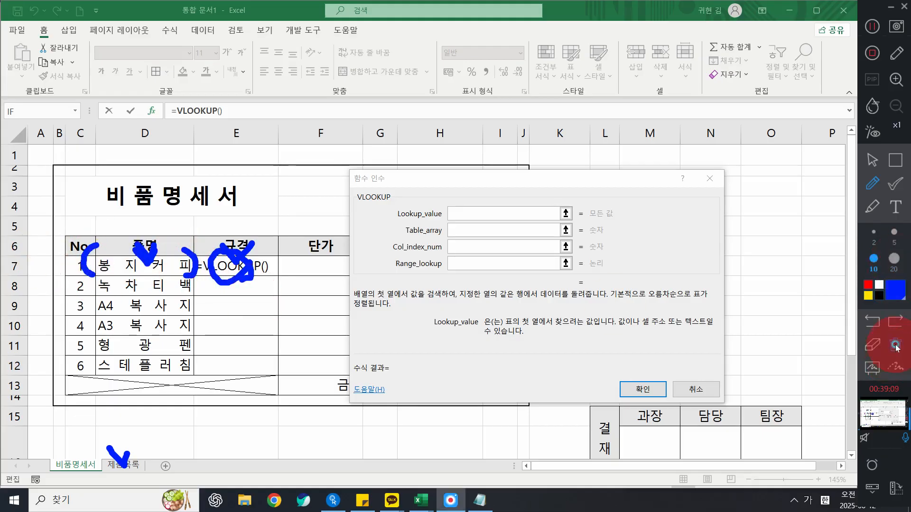
click(865, 141)
Step: Set Lookup_value to D7, then highlight 표범위 in the Notepad syntax notes while at Table_array and return to Excel
click(138, 266)
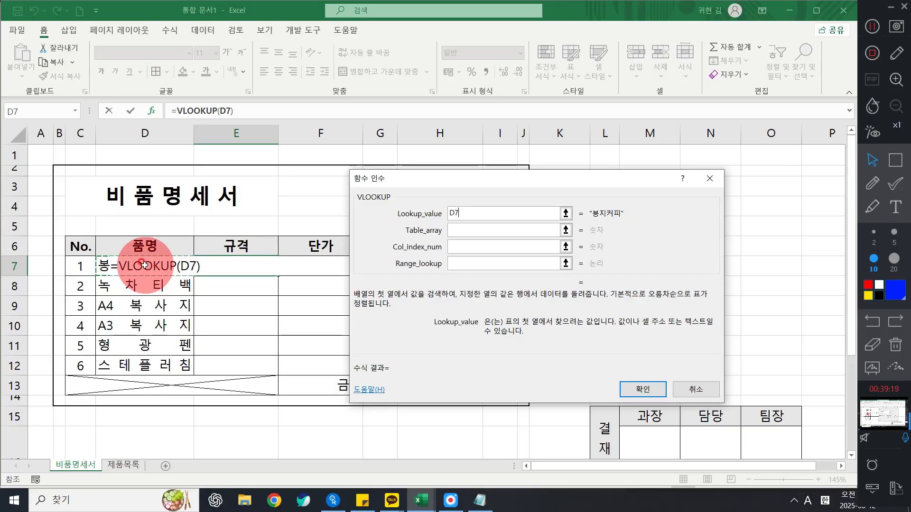
click(470, 228)
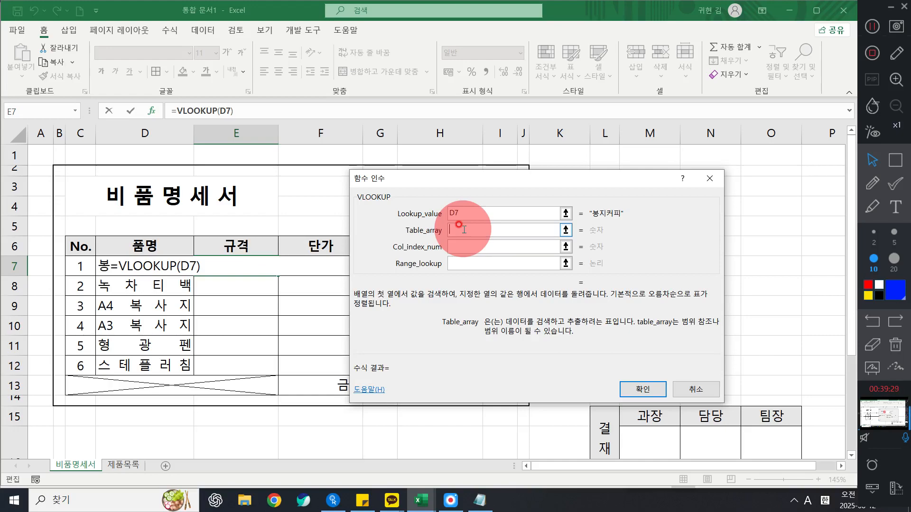
click(478, 499)
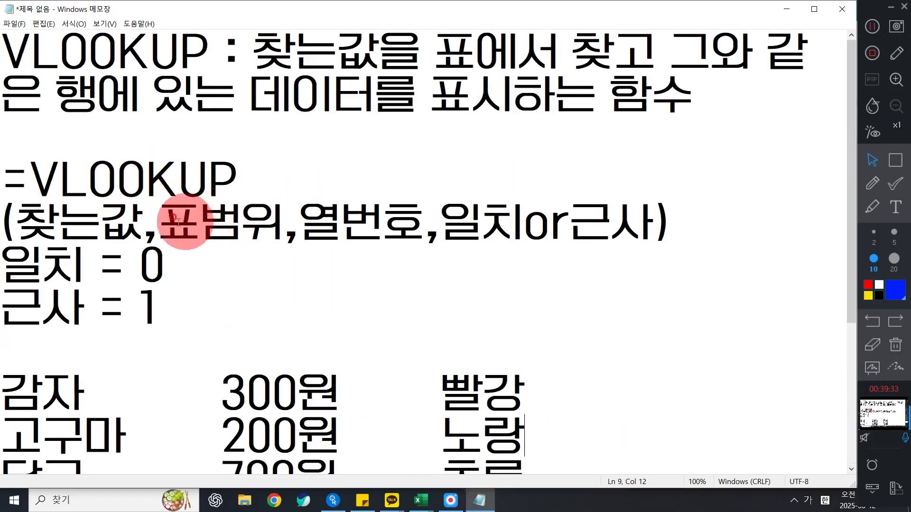
drag(160, 223, 284, 222)
scroll(323, 357, down, 1)
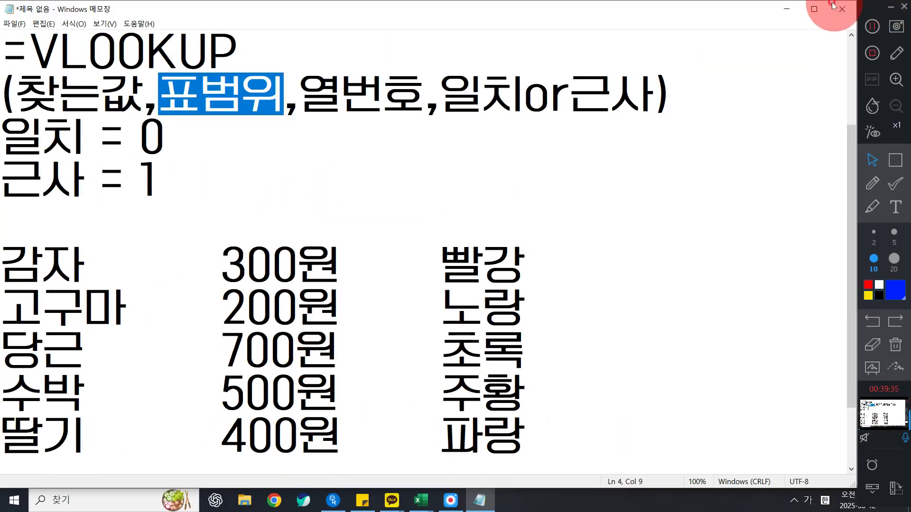
click(787, 9)
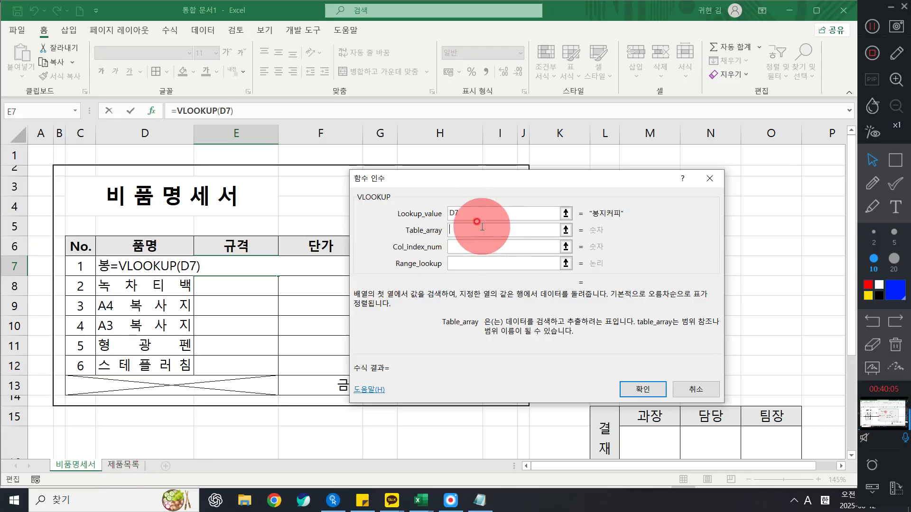
Step: Set Table_array to the named range 제품목록 and go on to Col_index_num
text(wpv)
key(BackSpace)
key(BackSpace)
key(BackSpace)
key(Hangul)
text(ㅈ)
text(목록)
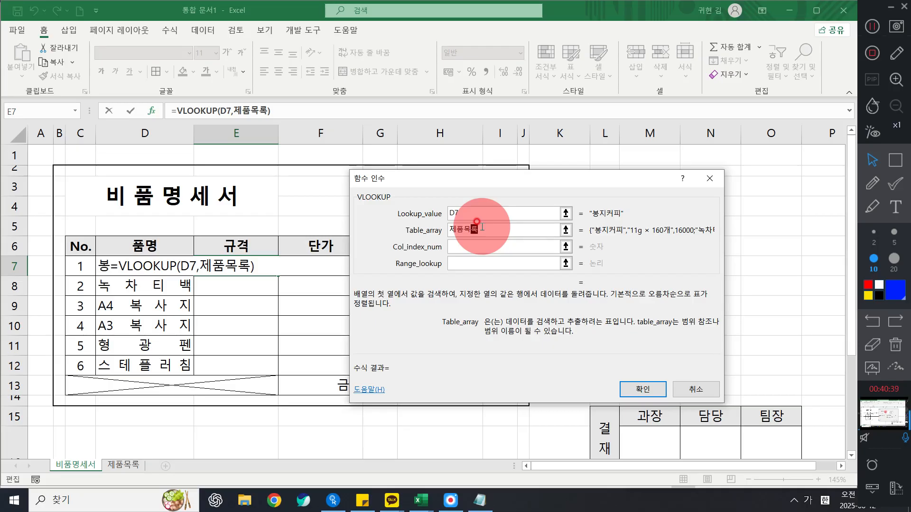
click(481, 244)
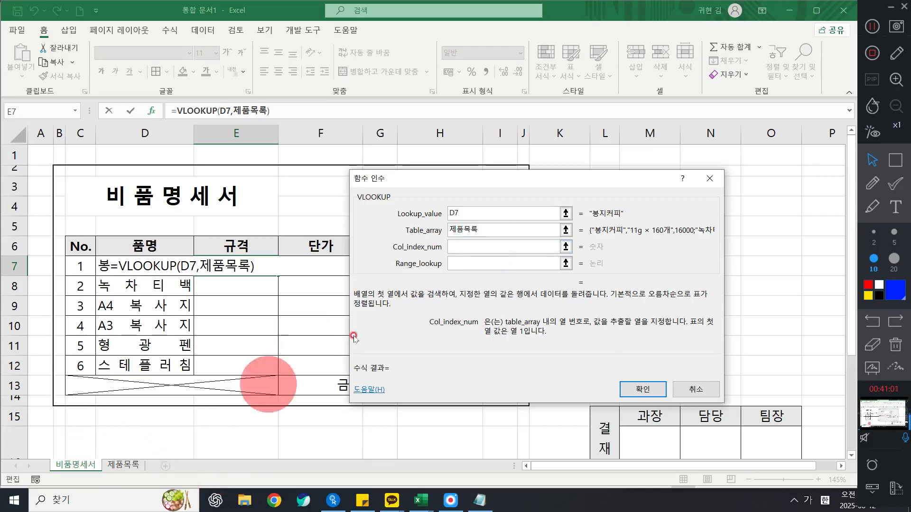
Step: Look at the columns on the 제품목록 sheet, return to 비품명세서 and clear the reference inserted in Col_index_num
click(122, 465)
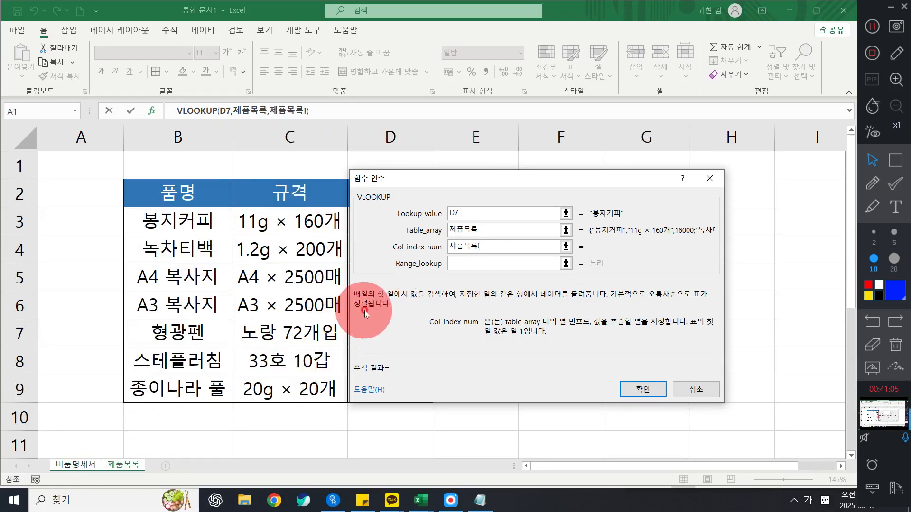
click(76, 467)
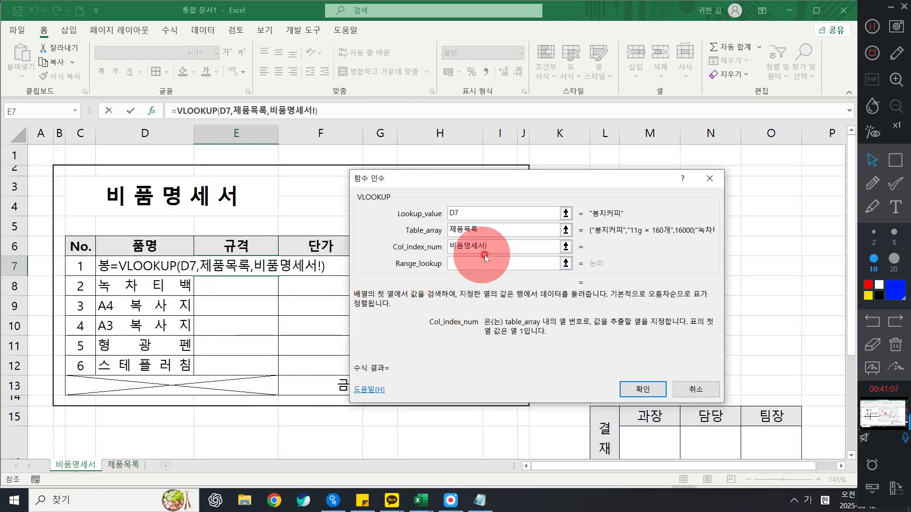
key(BackSpace)
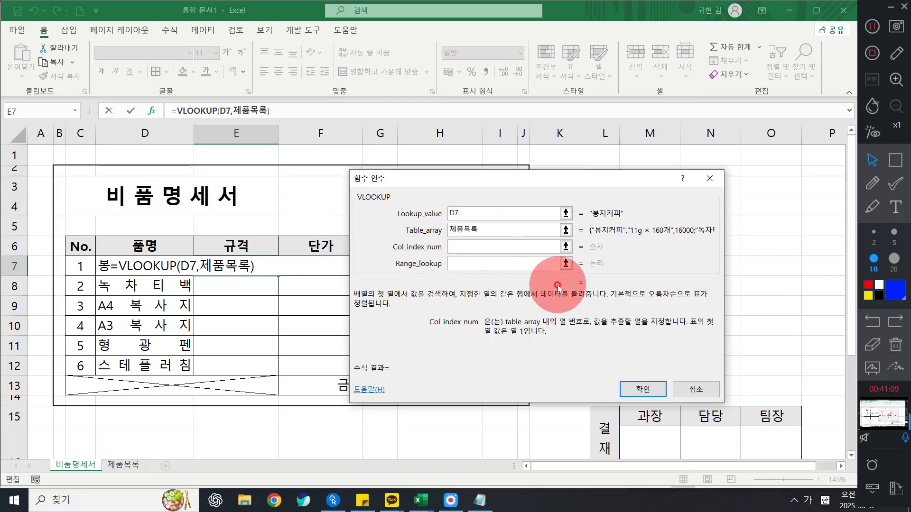
Step: Set Col_index_num to 2 and Range_lookup to 0 for an exact match, and confirm the VLOOKUP arguments
text(2)
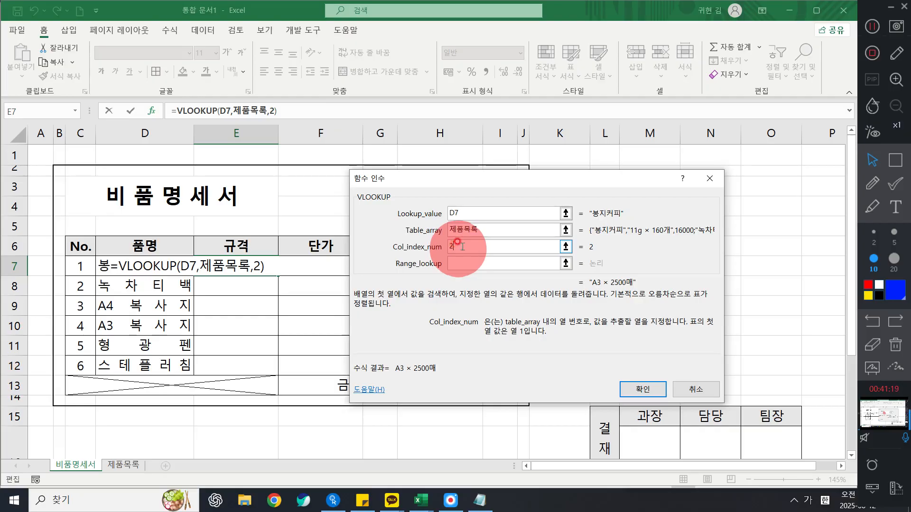
click(457, 264)
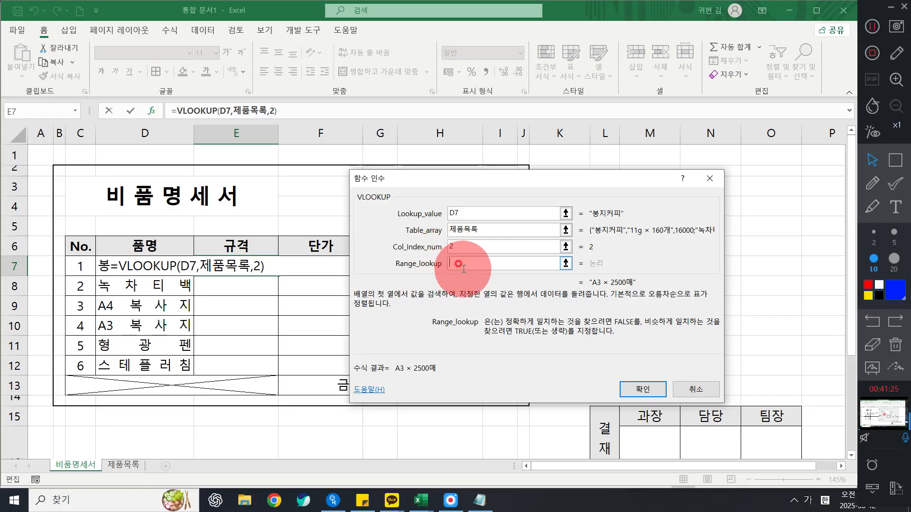
text(0)
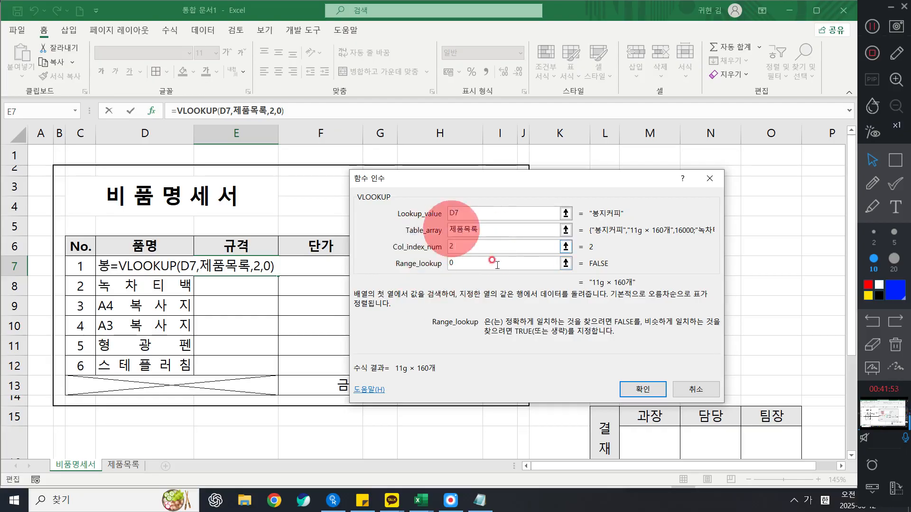
click(631, 388)
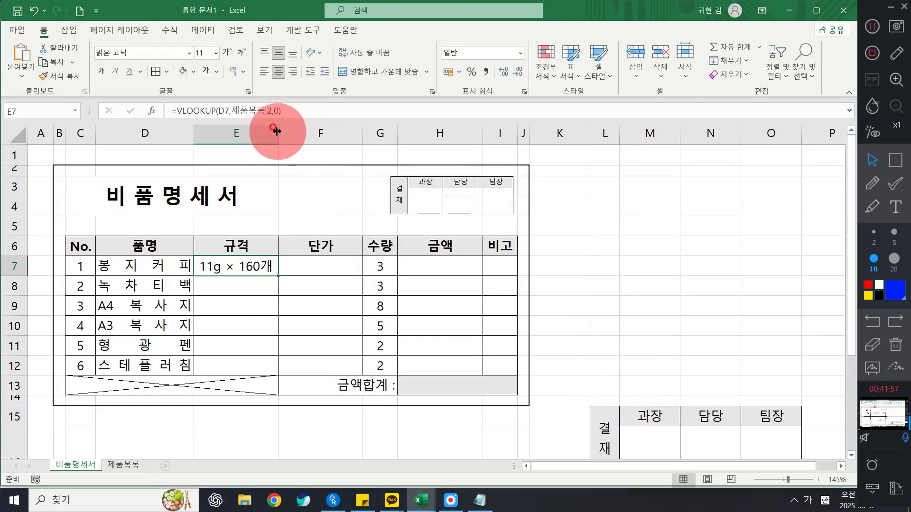
Step: Widen columns E and F slightly for the 규격 and 단가 values and reselect E7
drag(278, 132, 294, 137)
drag(377, 131, 386, 132)
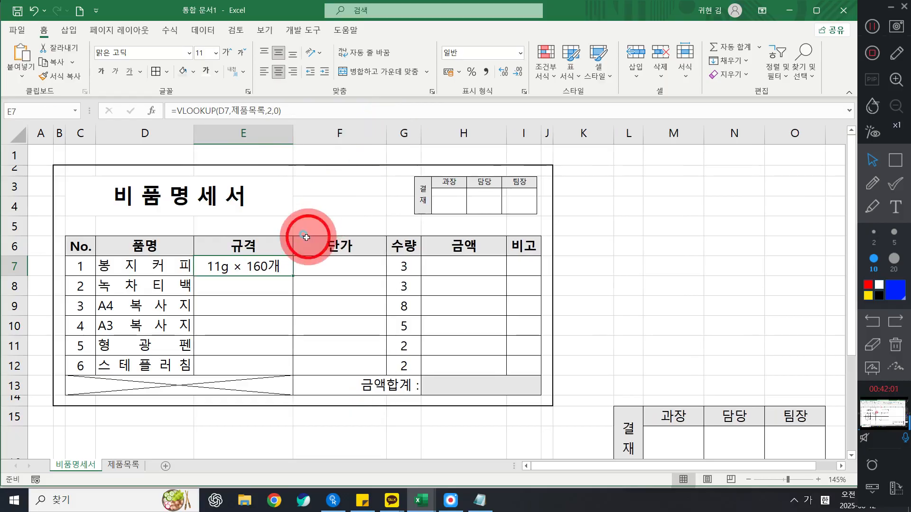
click(306, 263)
click(267, 267)
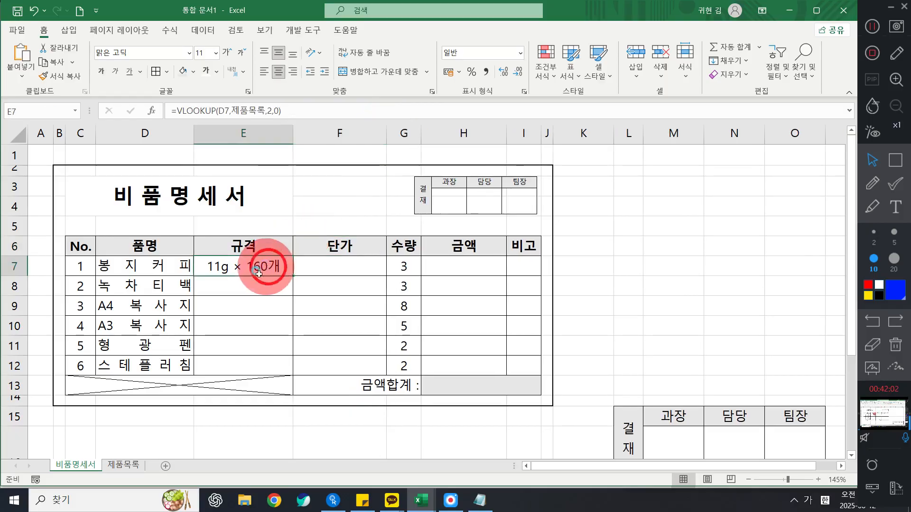
Step: Compare the product name in D7 with the VLOOKUP formula and its result in E7
click(154, 251)
click(228, 264)
click(164, 265)
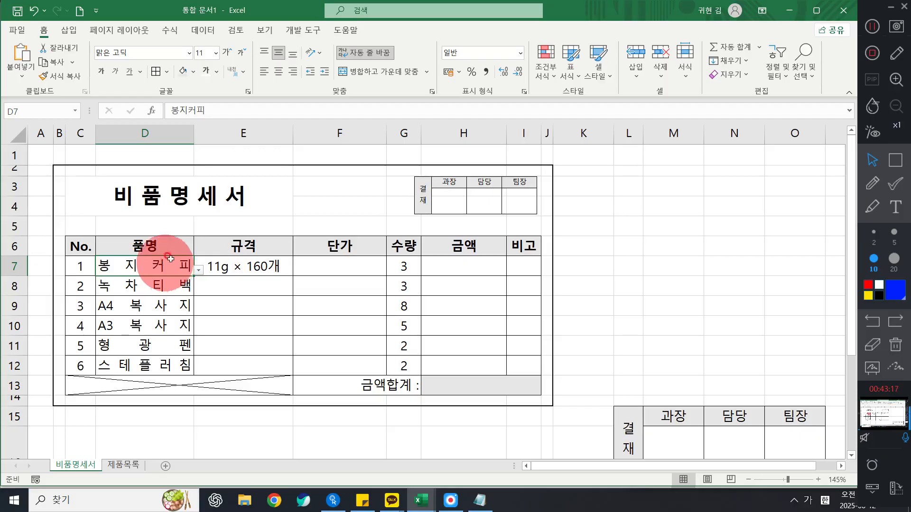
click(246, 268)
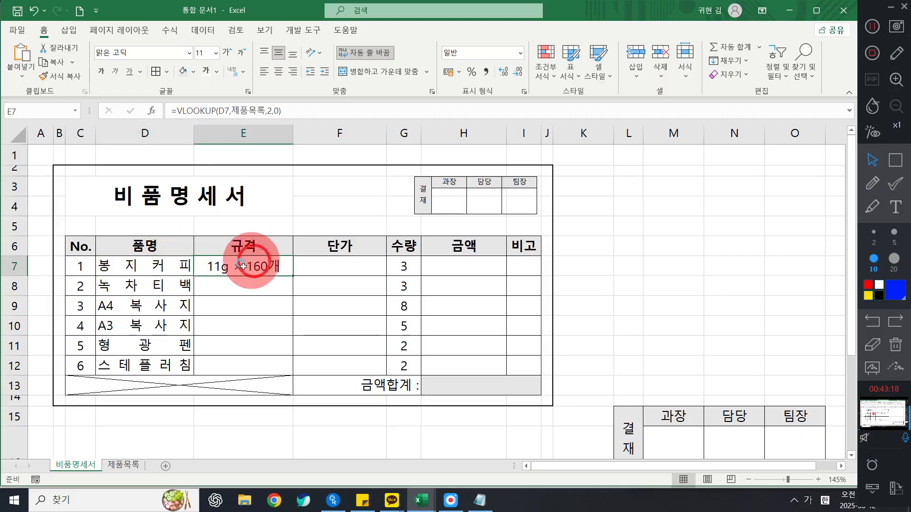
Step: Choose 종이나라 풀 as the product in D7 from its validation list to test the lookup
click(113, 265)
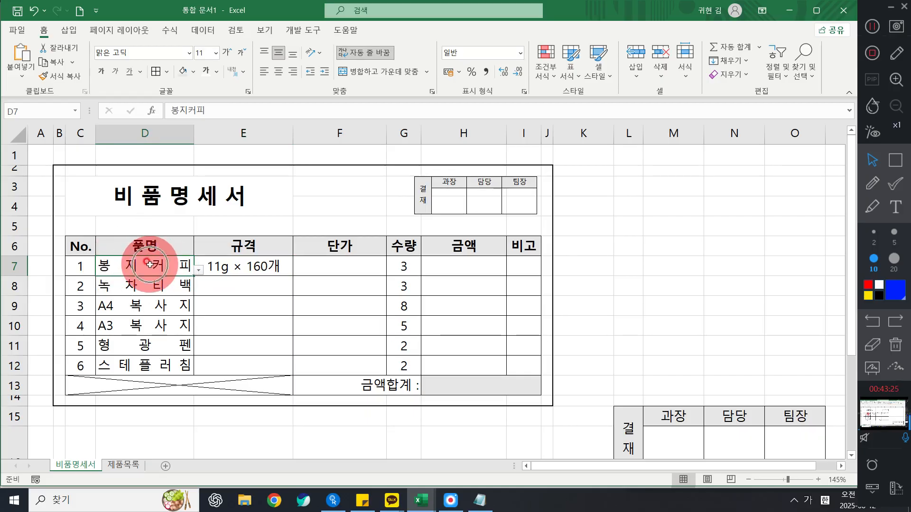
click(198, 271)
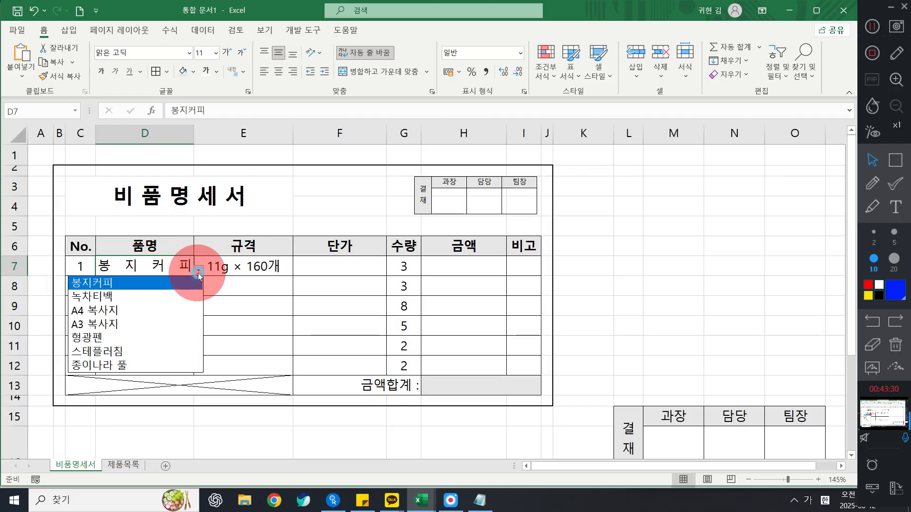
click(132, 364)
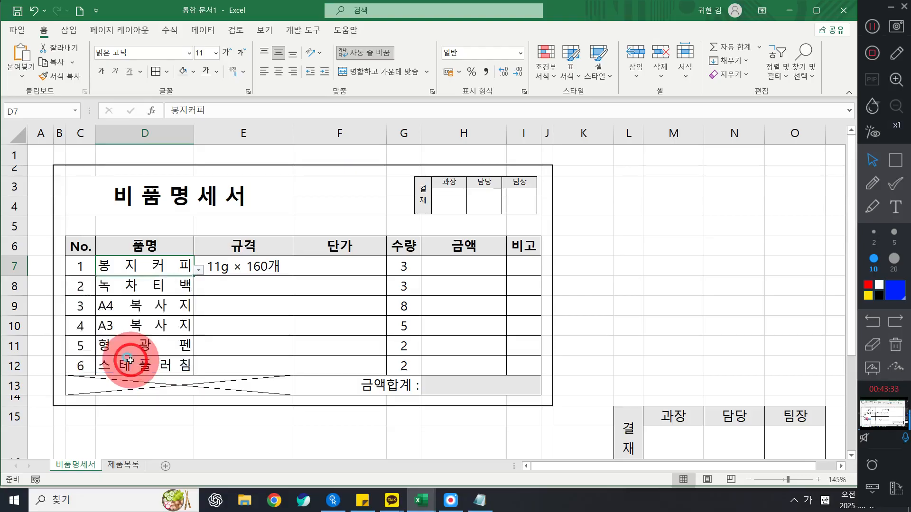